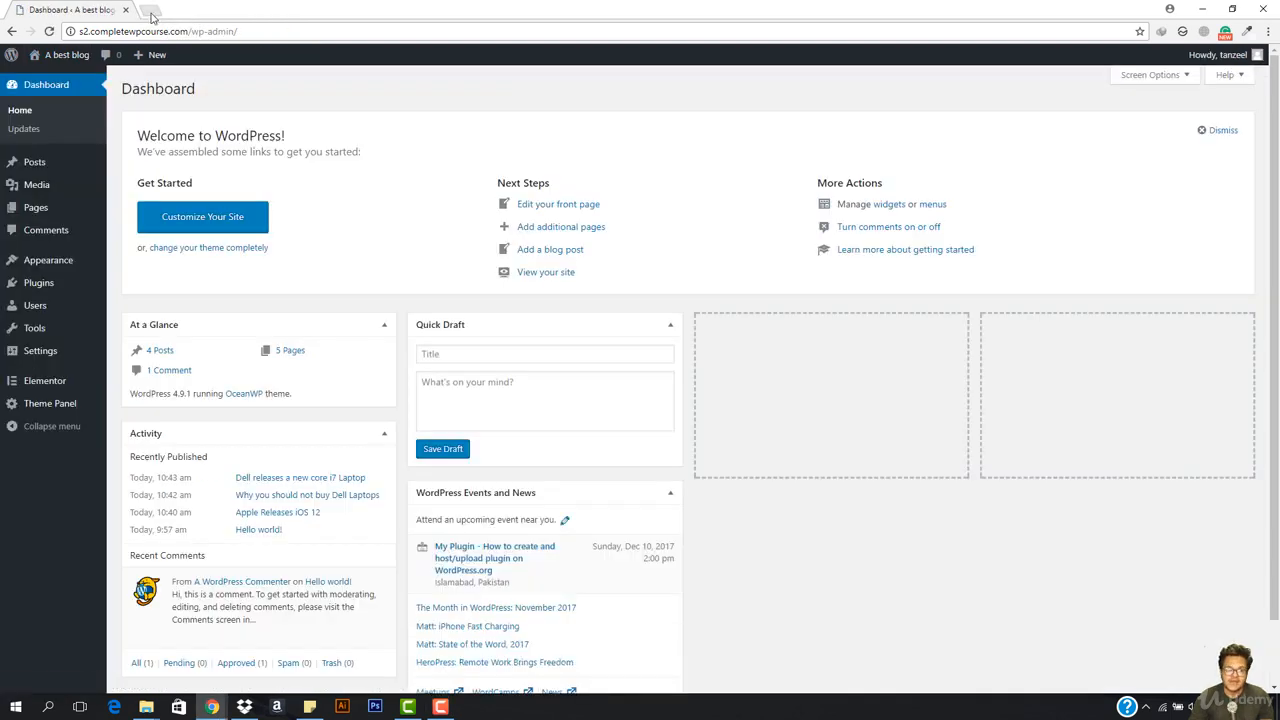
Open a new blank browser tab beside the WordPress dashboard
{"action": "left_click", "coordinate": [158, 12]}
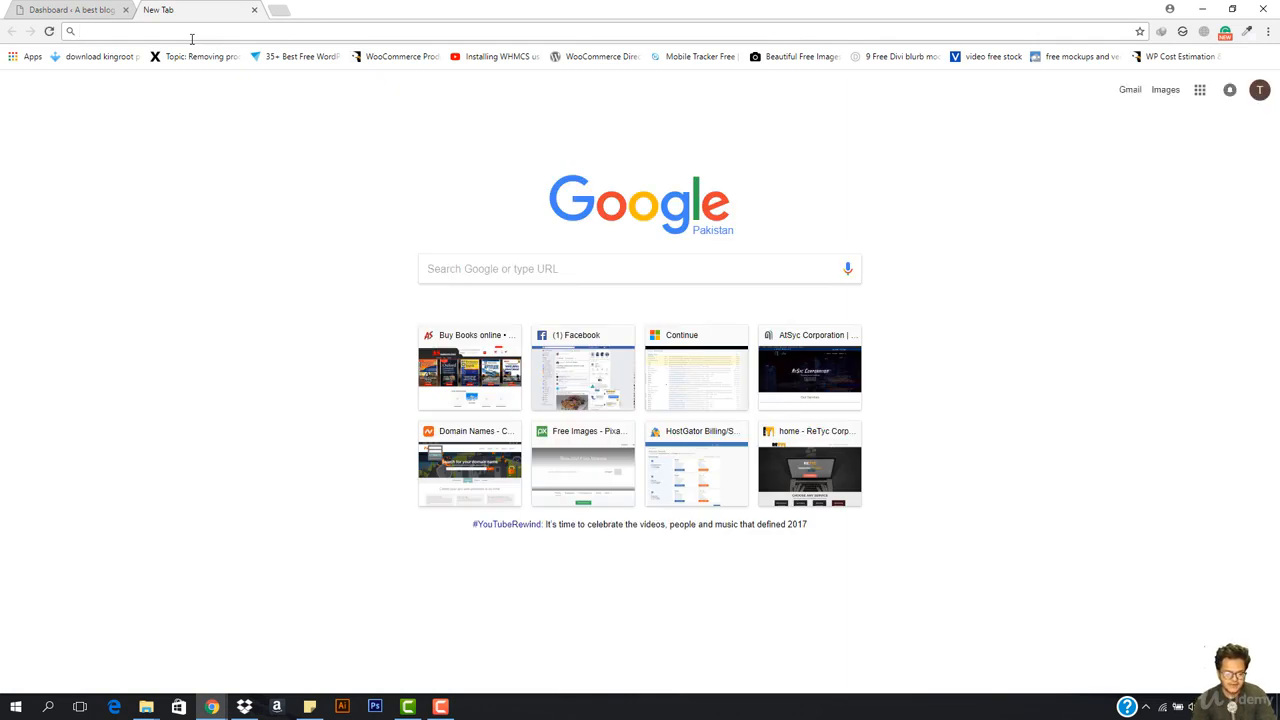
Search Google for 'demo post for wordpress plugin'
{"action": "type", "text": "demoi"}
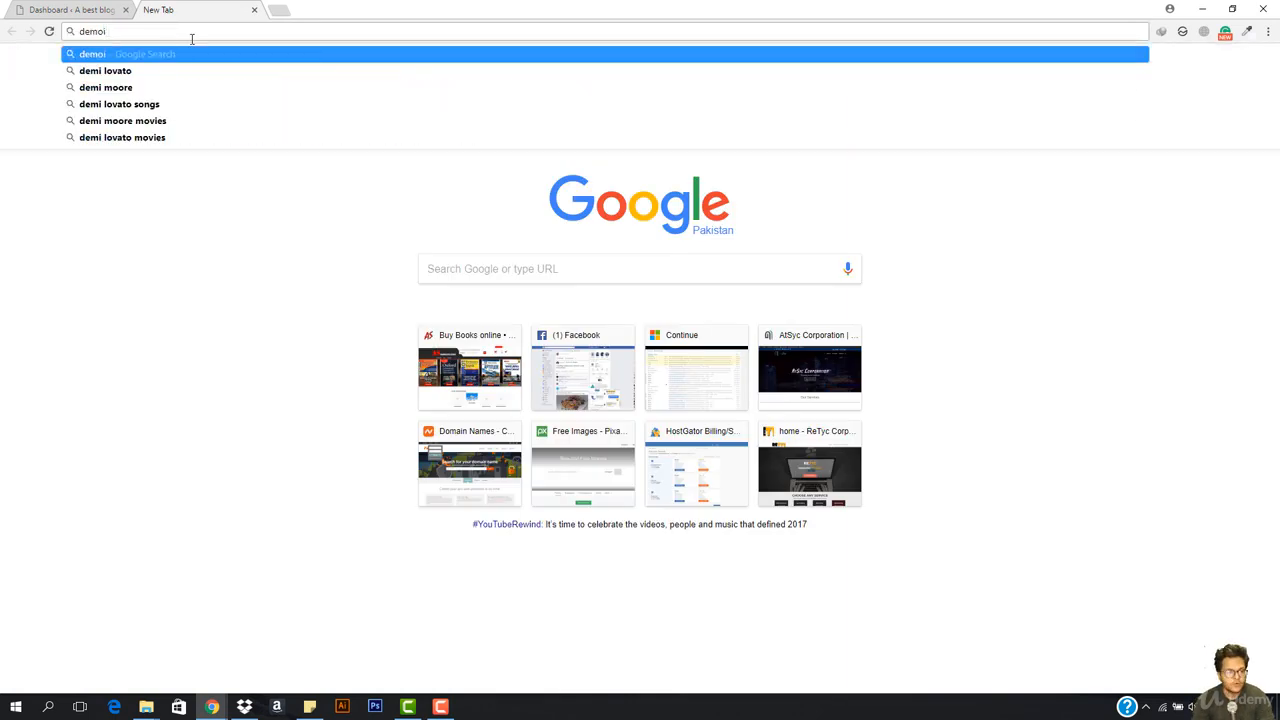
{"action": "key", "text": "BackSpace"}
{"action": "type", "text": "post"}
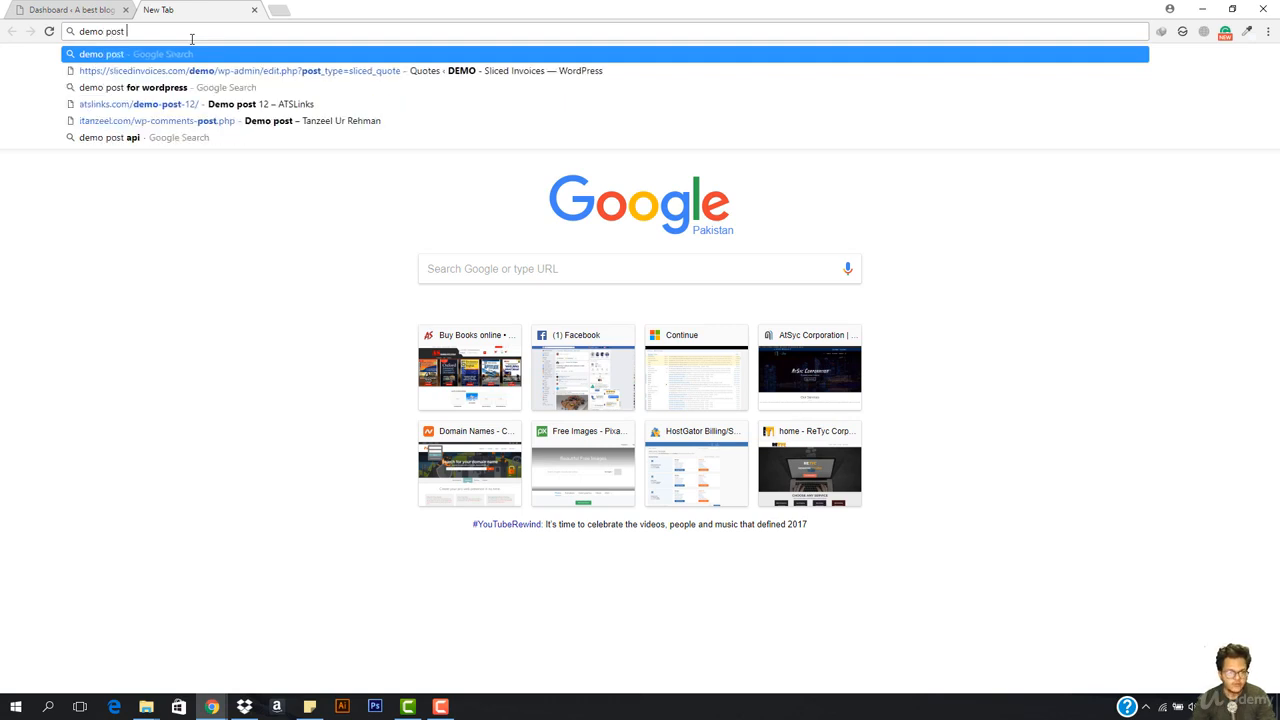
{"action": "key", "text": "Down"}
{"action": "key", "text": "Down"}
{"action": "type", "text": "plugin"}
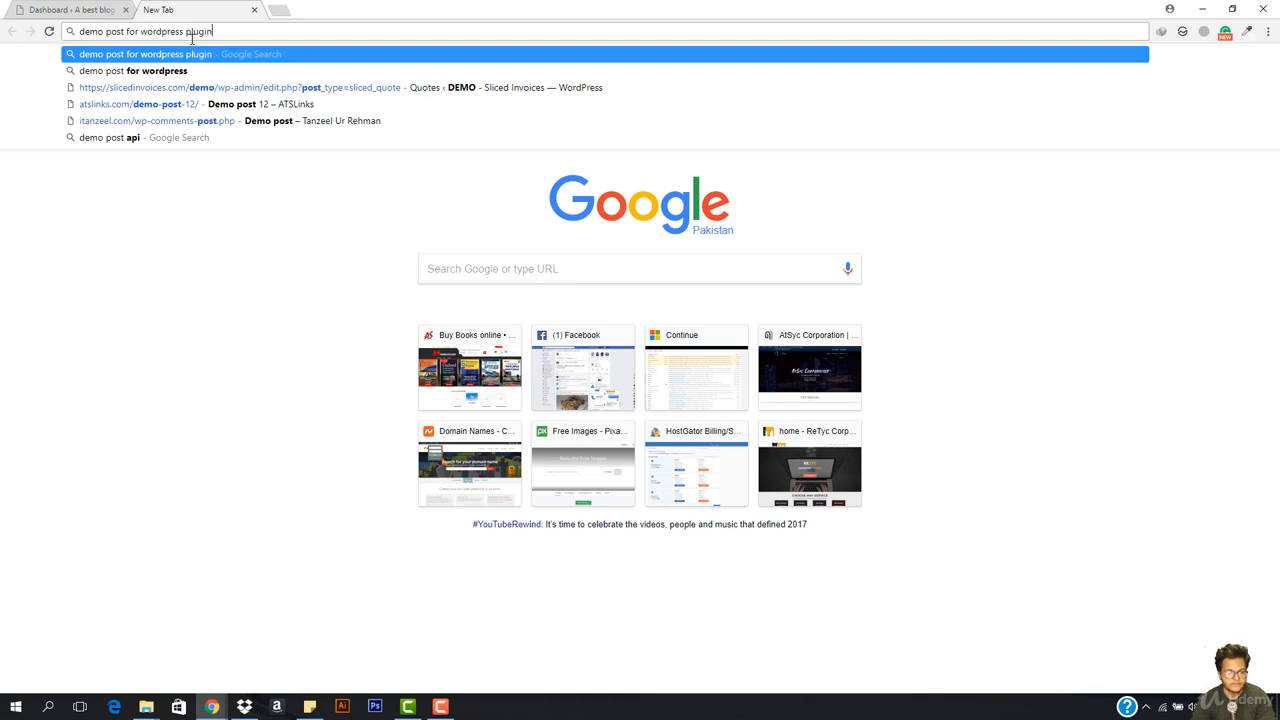
{"action": "key", "text": "Return"}
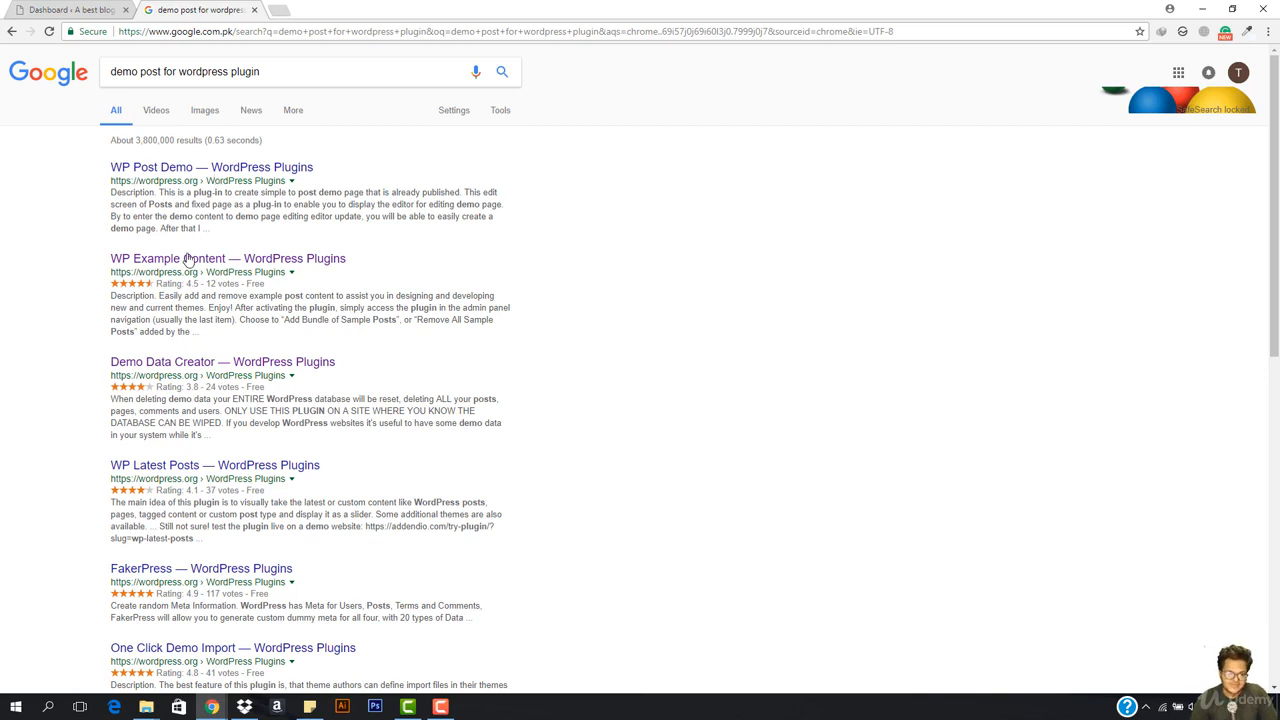
Scroll down to the FakerPress result, read its description, then return to the dashboard
{"action": "scroll", "coordinate": [148, 309], "scroll_direction": "down", "scroll_amount": 1}
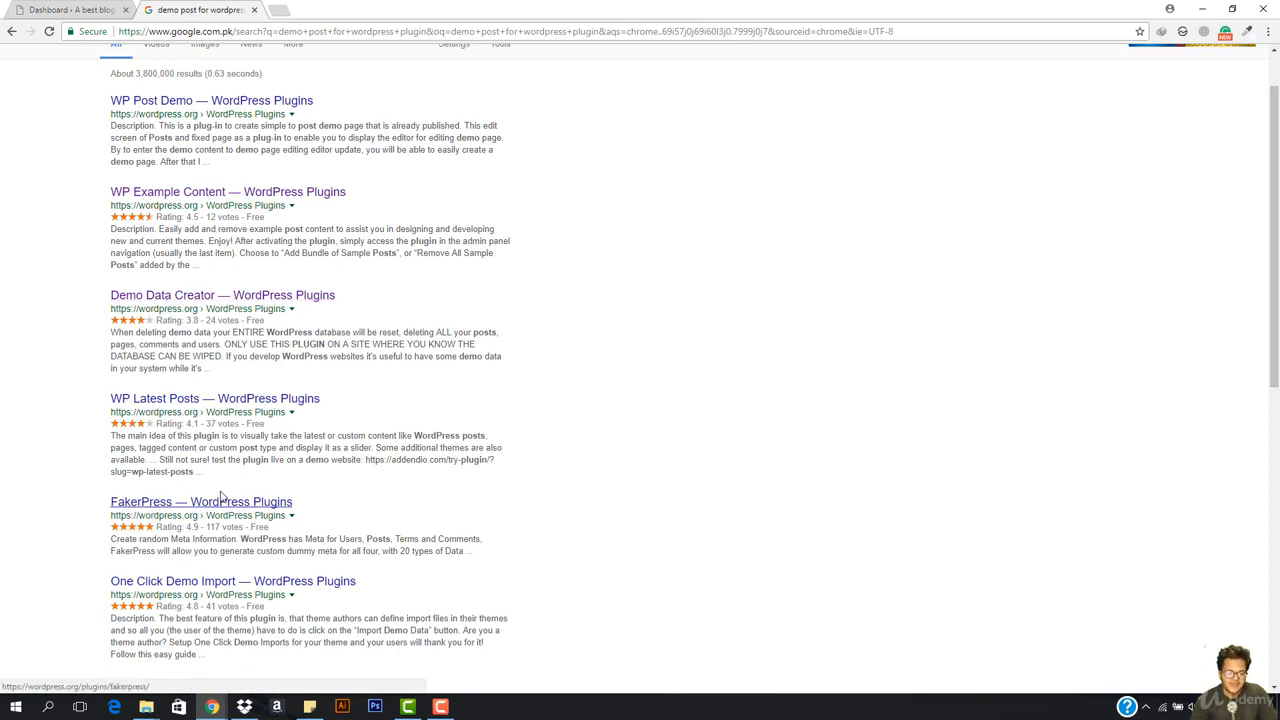
{"action": "scroll", "coordinate": [222, 497], "scroll_direction": "down", "scroll_amount": 1}
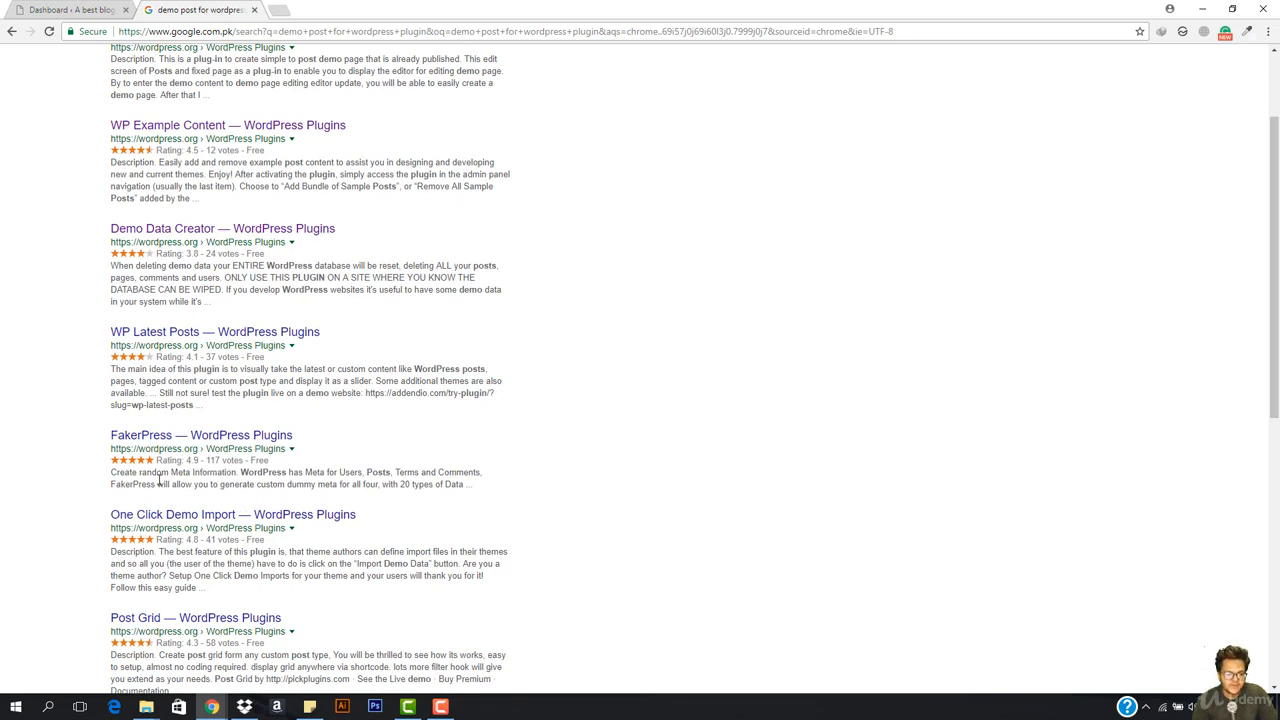
{"action": "left_click_drag", "start_coordinate": [113, 483], "coordinate": [432, 477]}
{"action": "left_click", "coordinate": [252, 476]}
{"action": "left_click", "coordinate": [345, 497]}
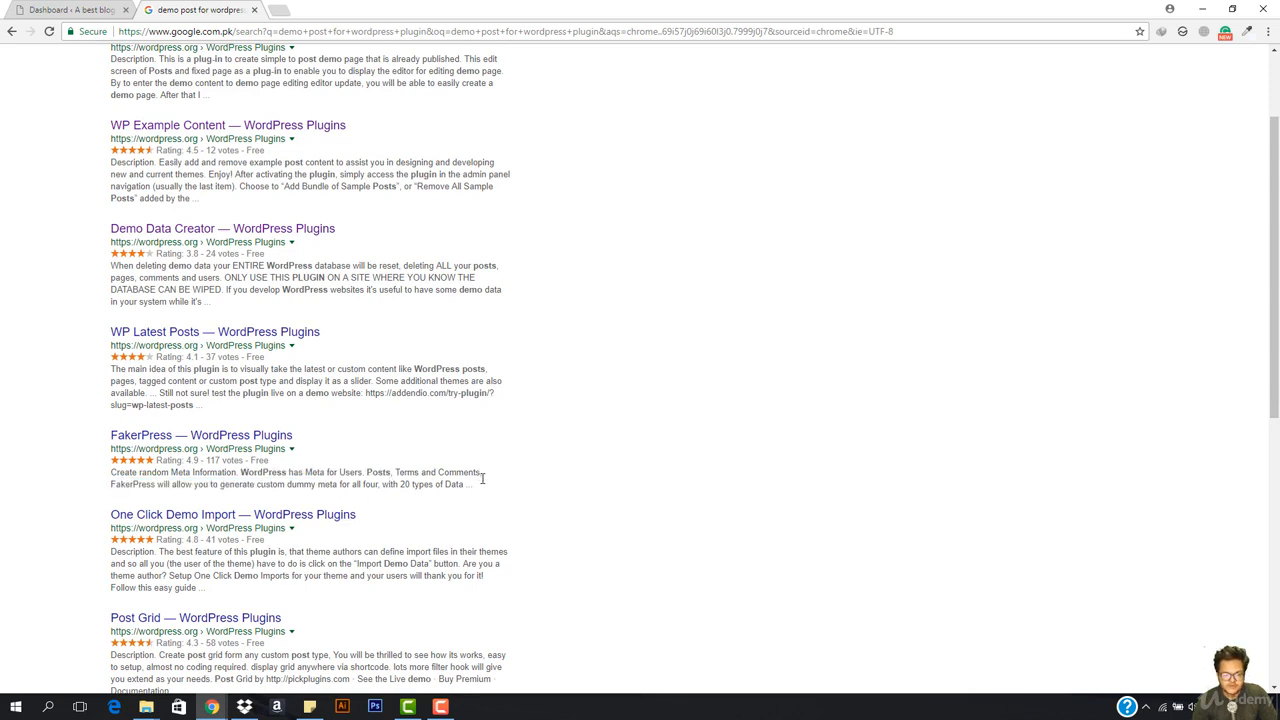
{"action": "left_click_drag", "start_coordinate": [113, 483], "coordinate": [350, 486]}
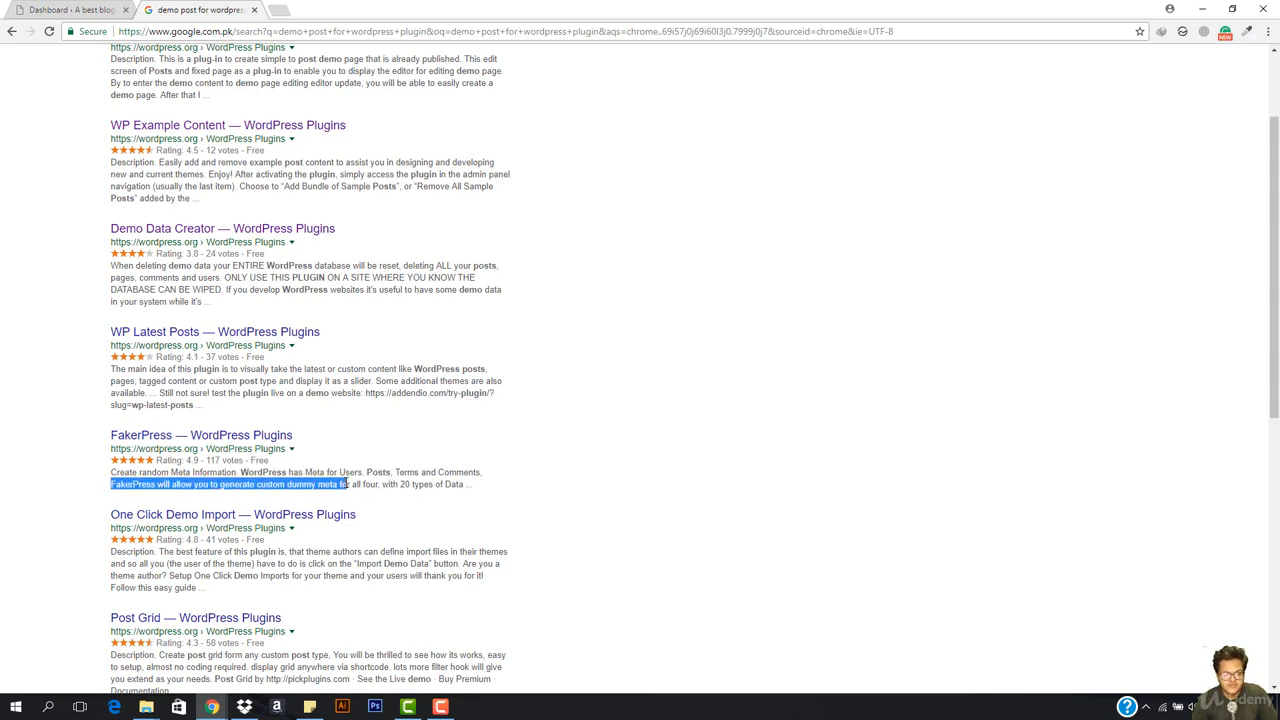
{"action": "left_click", "coordinate": [296, 481]}
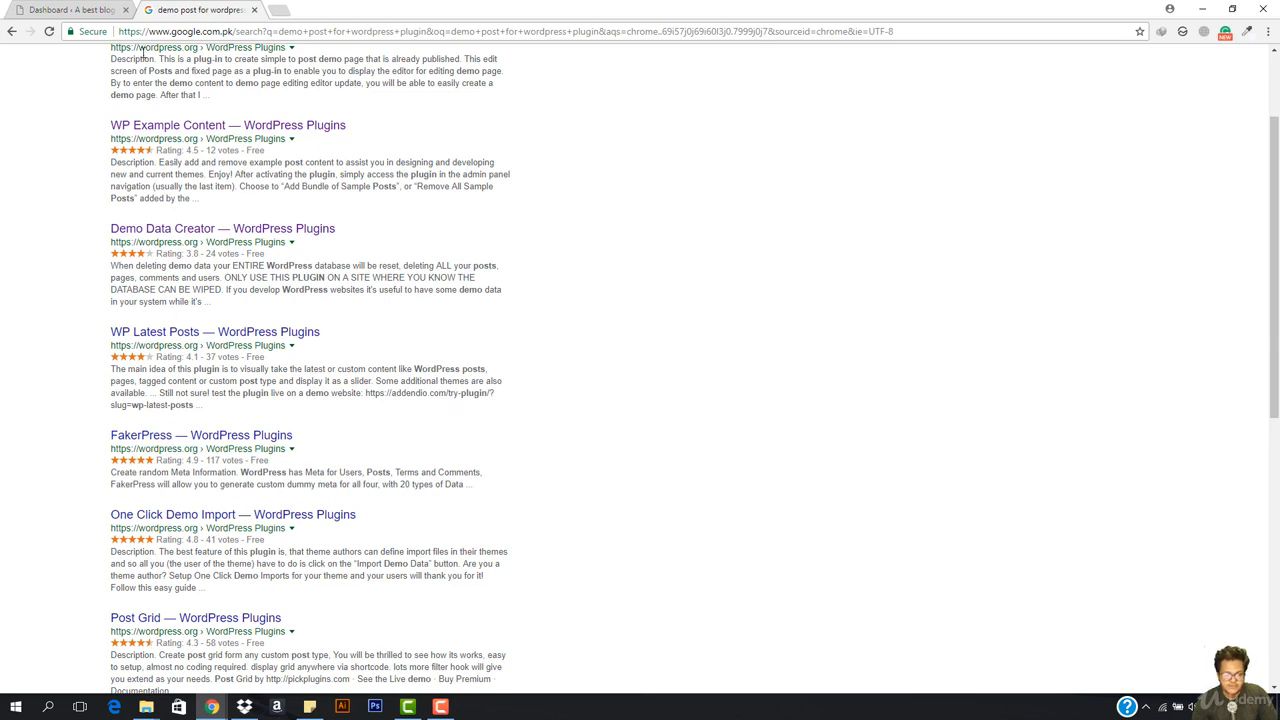
{"action": "left_click", "coordinate": [70, 9]}
Go to Plugins > Add New and close the Google results tab
{"action": "mouse_move", "coordinate": [72, 280]}
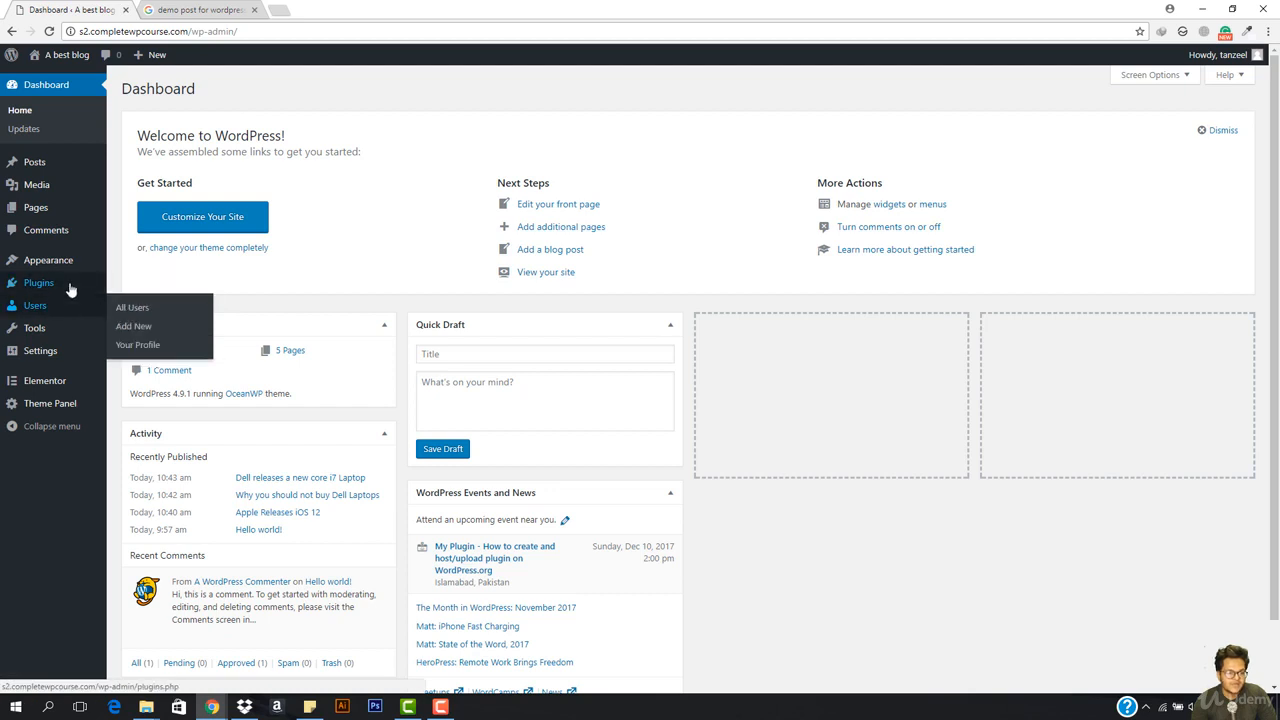
{"action": "left_click", "coordinate": [133, 304]}
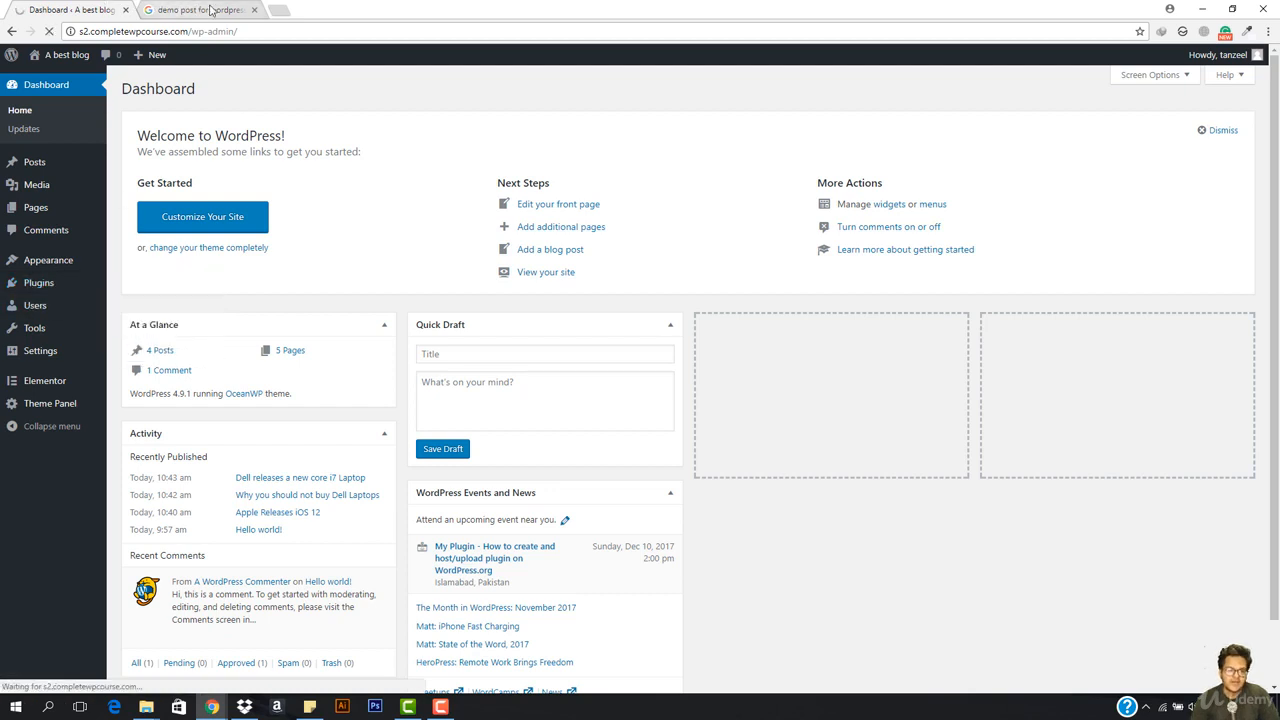
{"action": "left_click", "coordinate": [254, 10]}
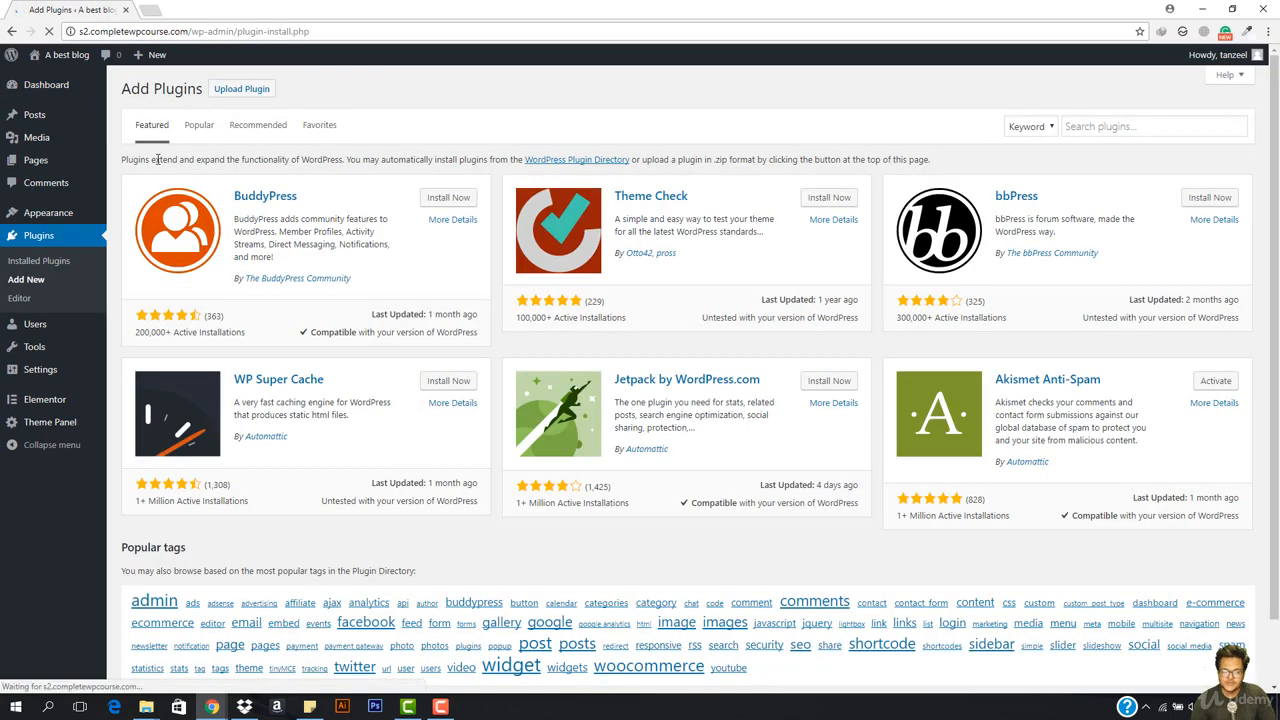
Search the available plugins for 'fakerpress'
{"action": "left_click", "coordinate": [1135, 126]}
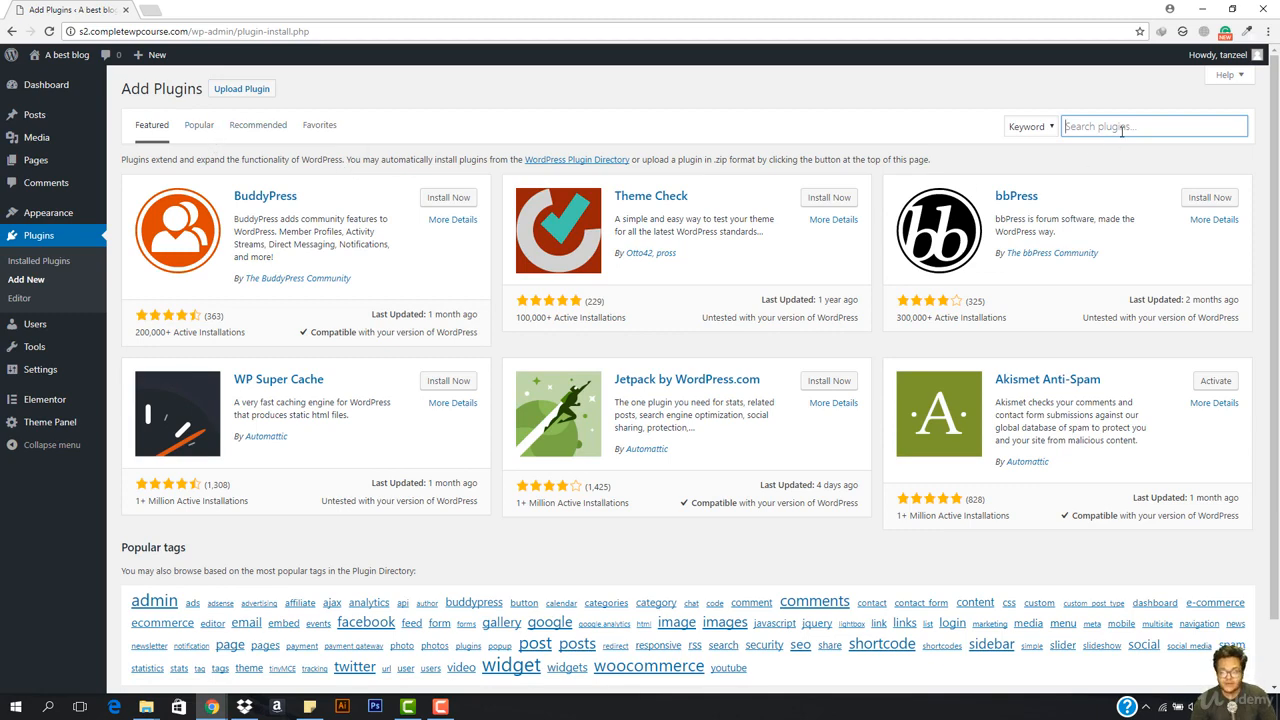
{"action": "type", "text": "fa"}
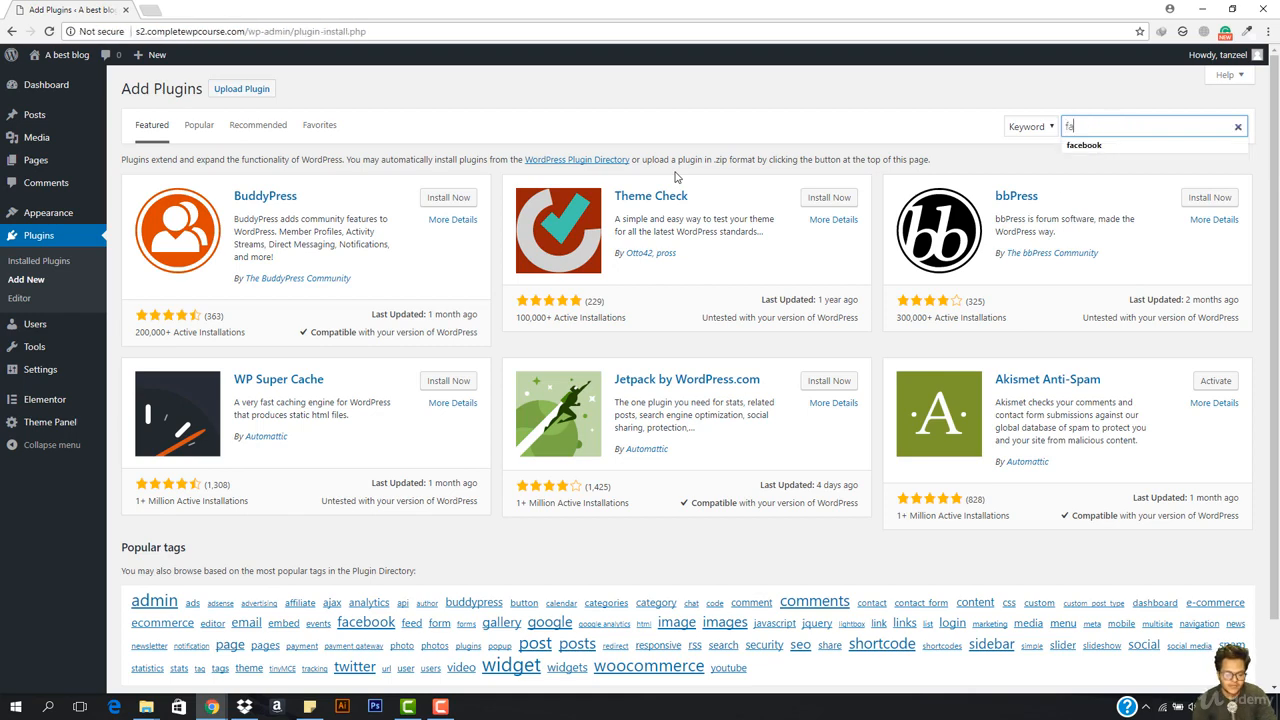
{"action": "type", "text": "kerpre3s"}
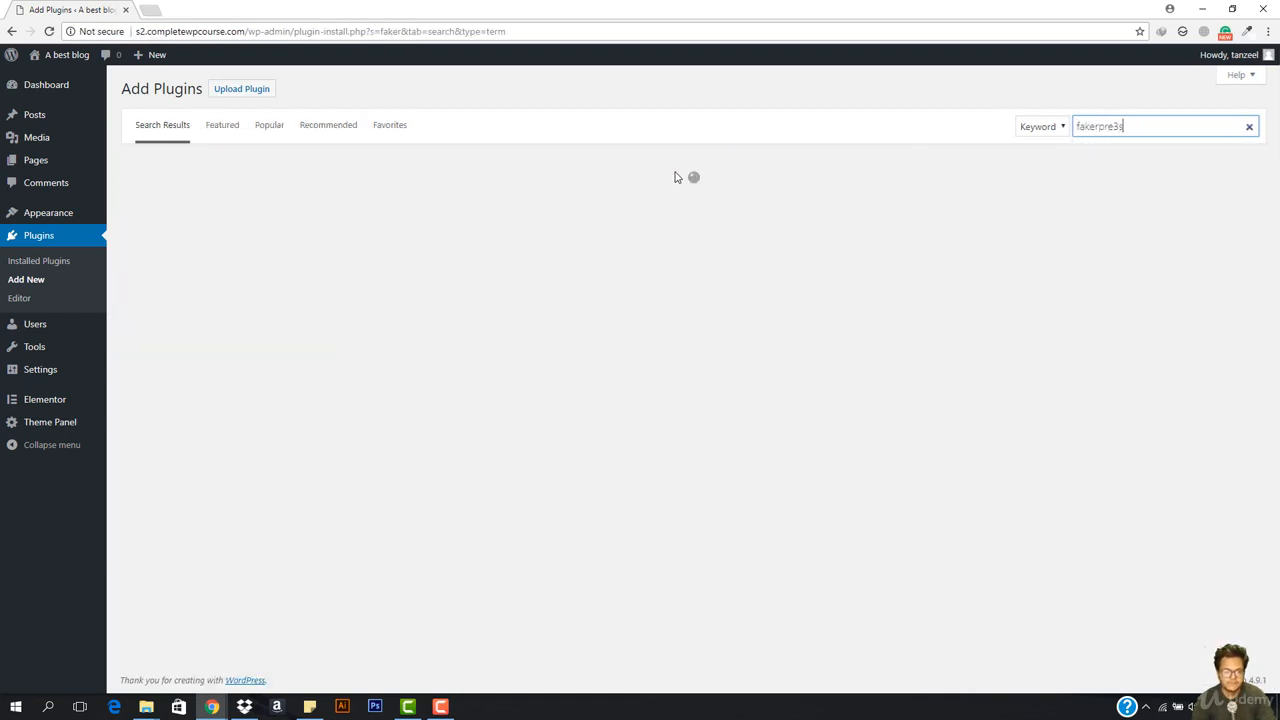
{"action": "type", "text": "s"}
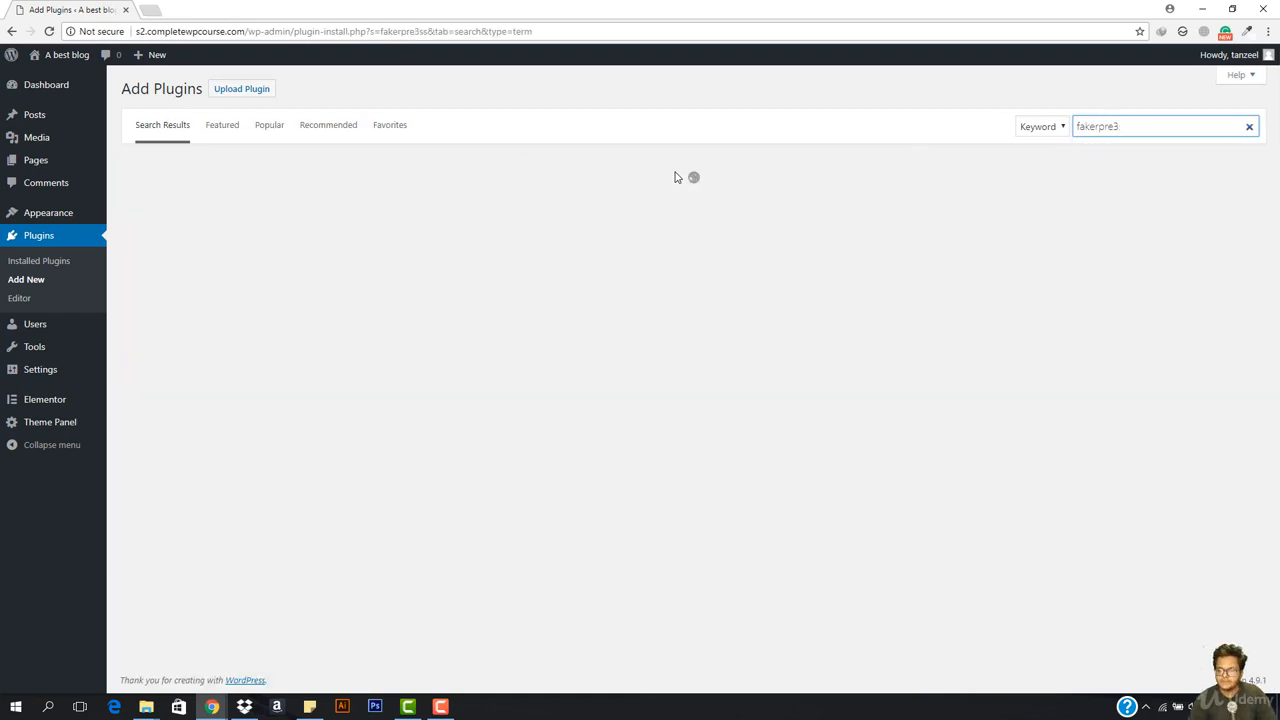
{"action": "key", "text": "BackSpace"}
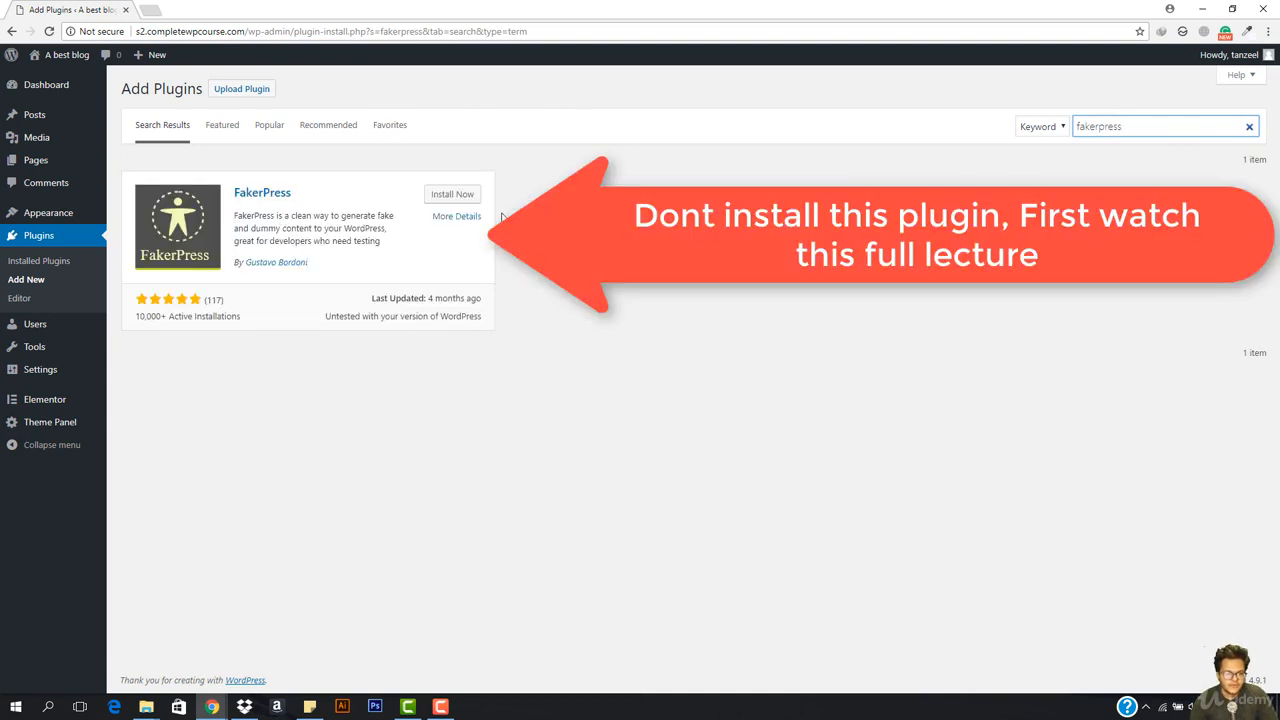
Install the FakerPress plugin from its search card and activate it
{"action": "left_click", "coordinate": [450, 196]}
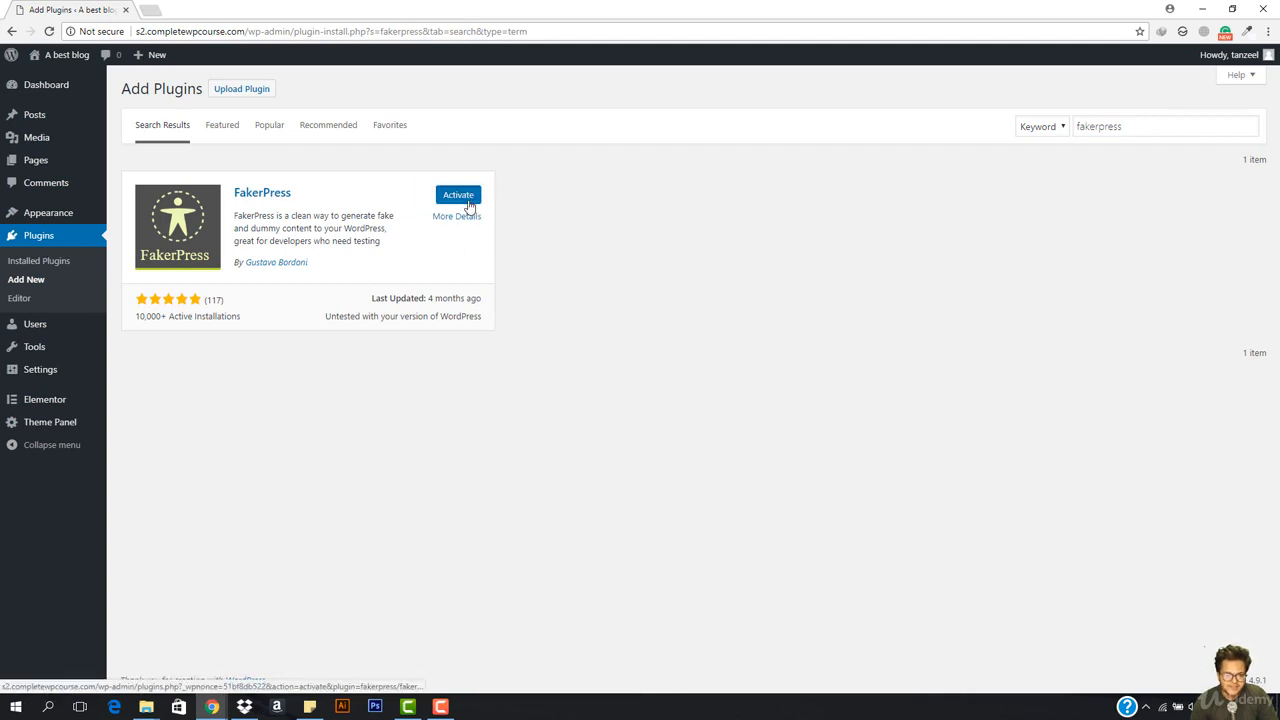
{"action": "left_click", "coordinate": [465, 197]}
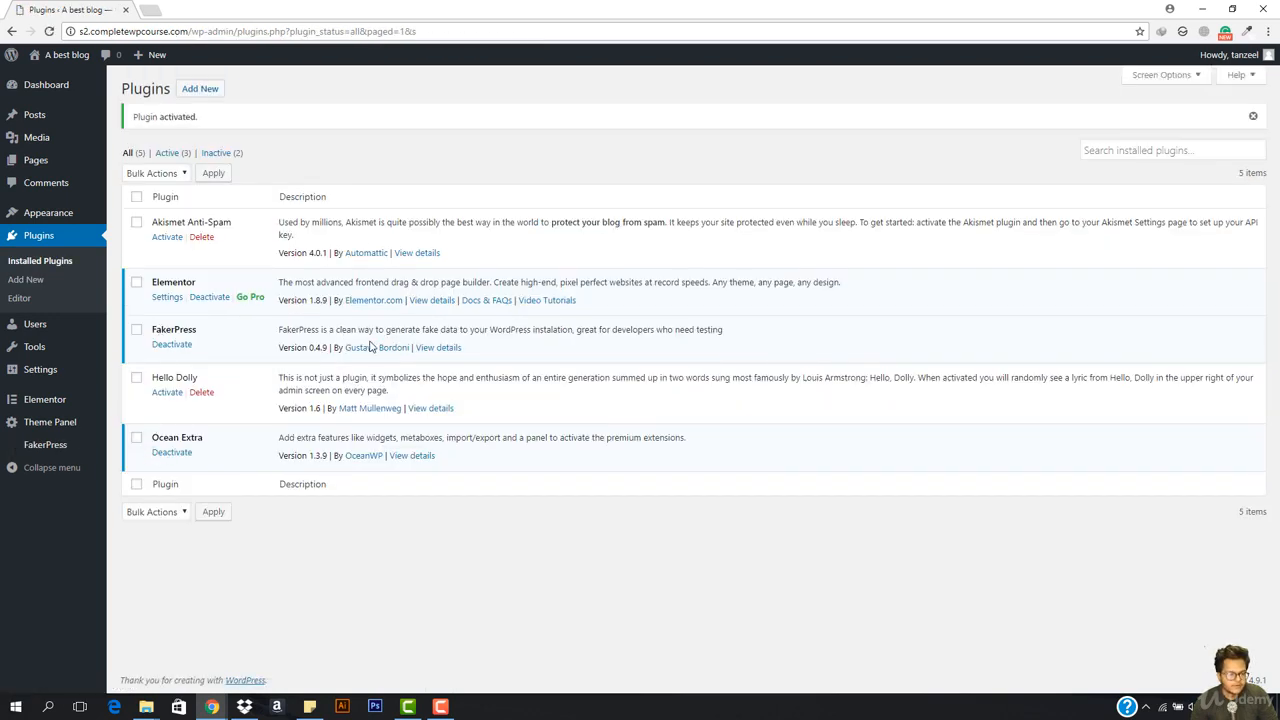
{"action": "mouse_move", "coordinate": [52, 455]}
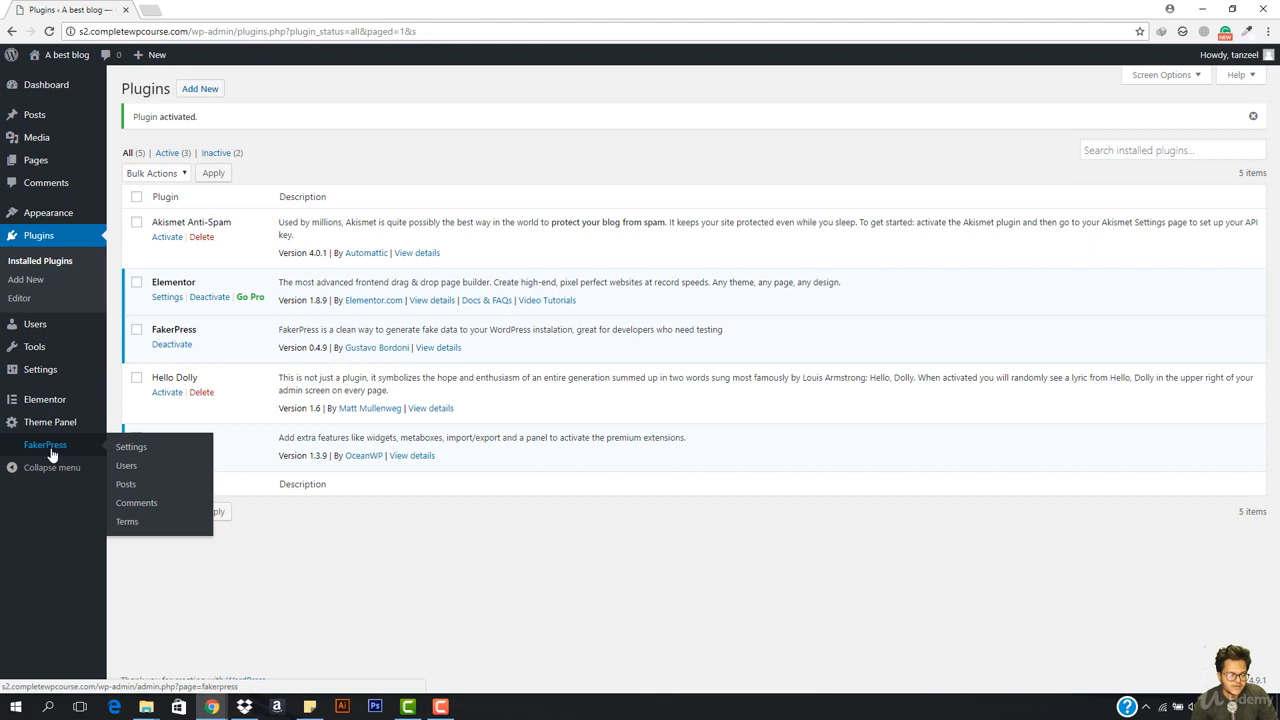
Open FakerPress Settings and open its 500px Applications link in a new tab
{"action": "left_click", "coordinate": [138, 450]}
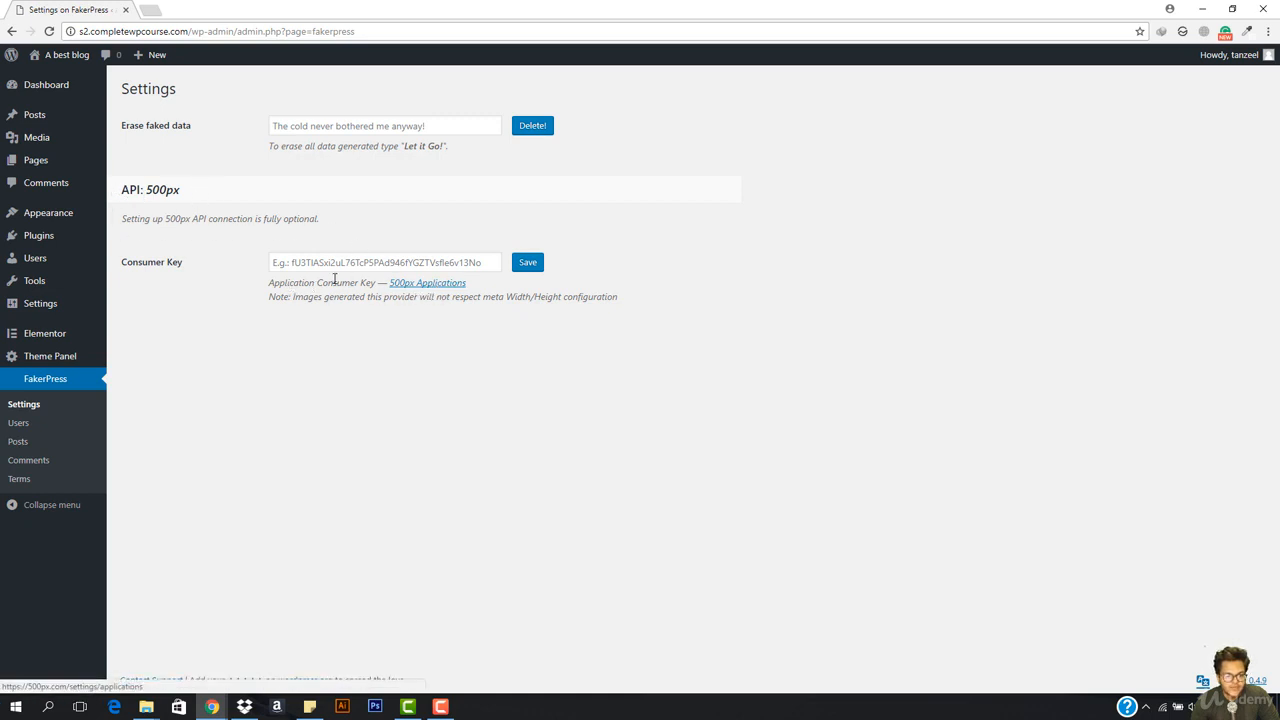
{"action": "right_click", "coordinate": [447, 289]}
{"action": "left_click", "coordinate": [470, 295]}
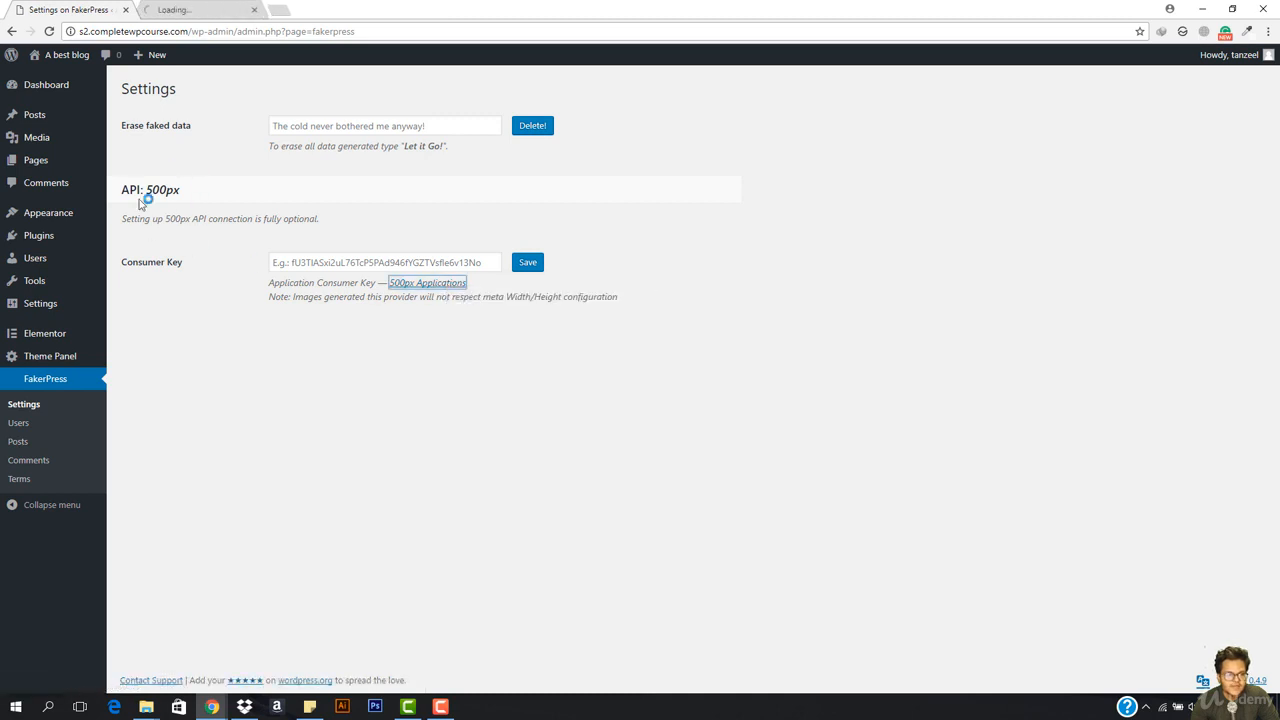
{"action": "left_click_drag", "start_coordinate": [147, 222], "coordinate": [351, 231]}
{"action": "left_click", "coordinate": [143, 240]}
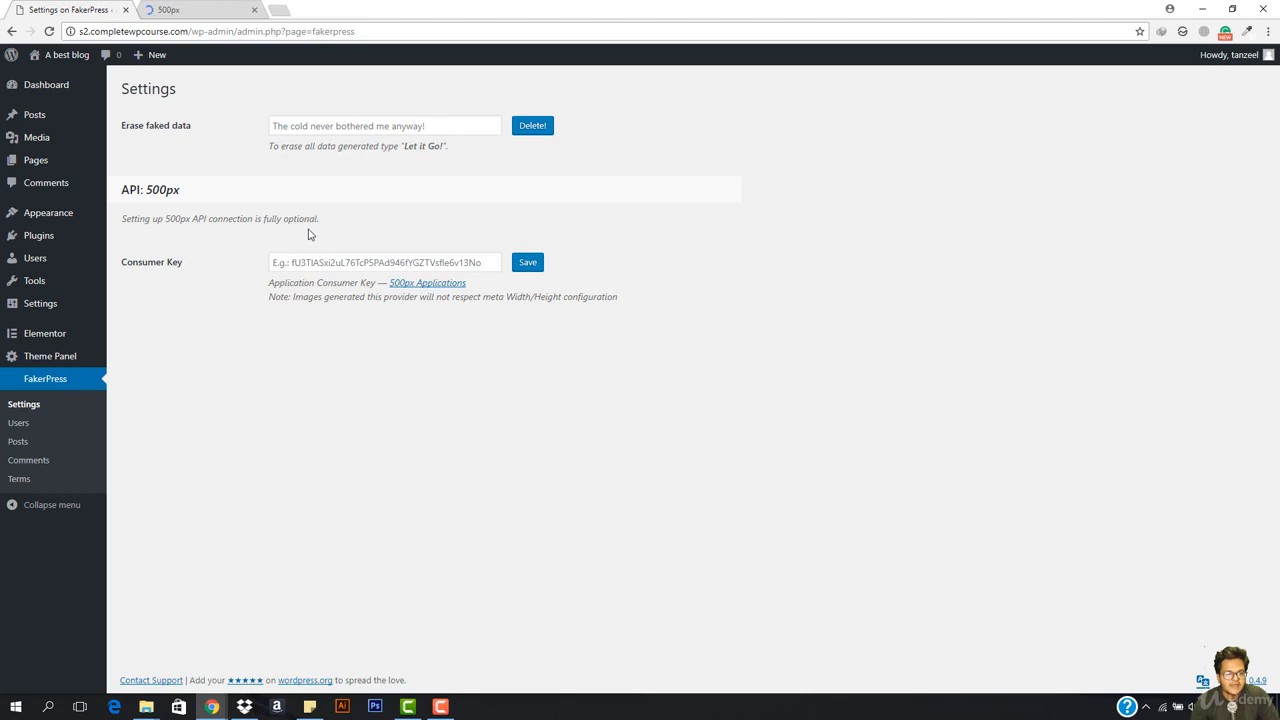
{"action": "left_click", "coordinate": [164, 9]}
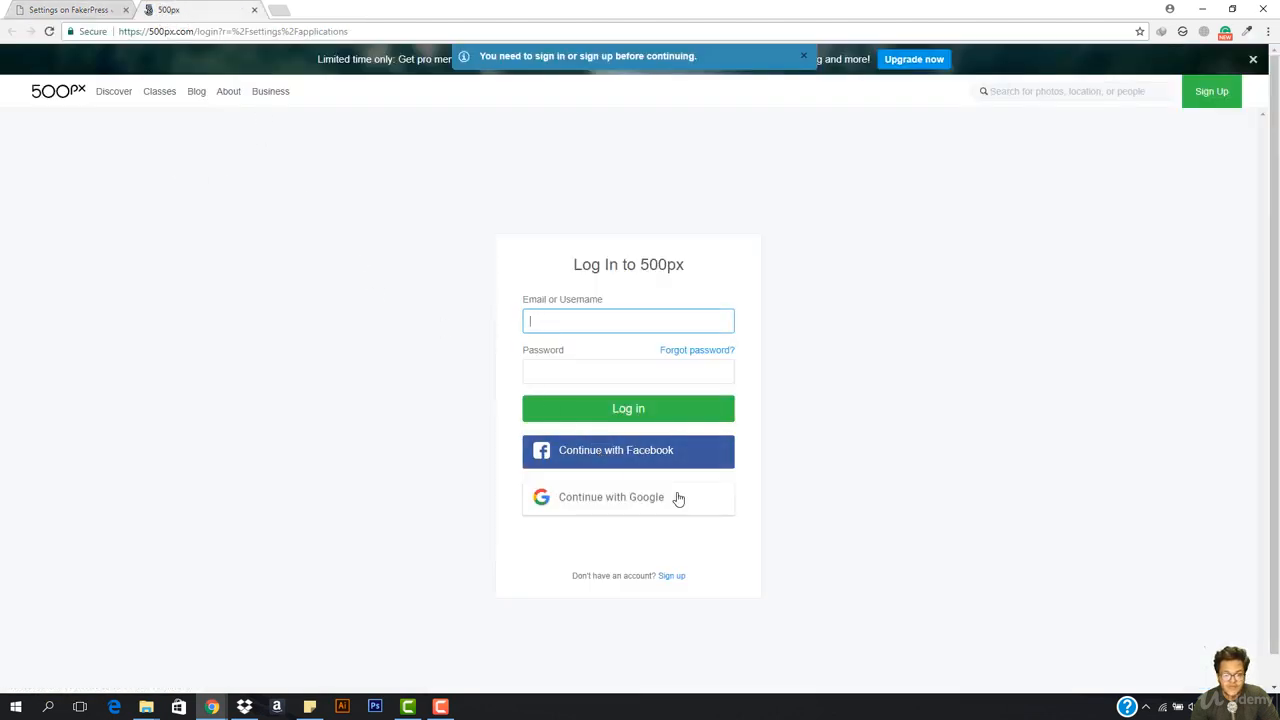
Browse the photos on the 500px home page, then return to FakerPress Settings
{"action": "left_click", "coordinate": [55, 95]}
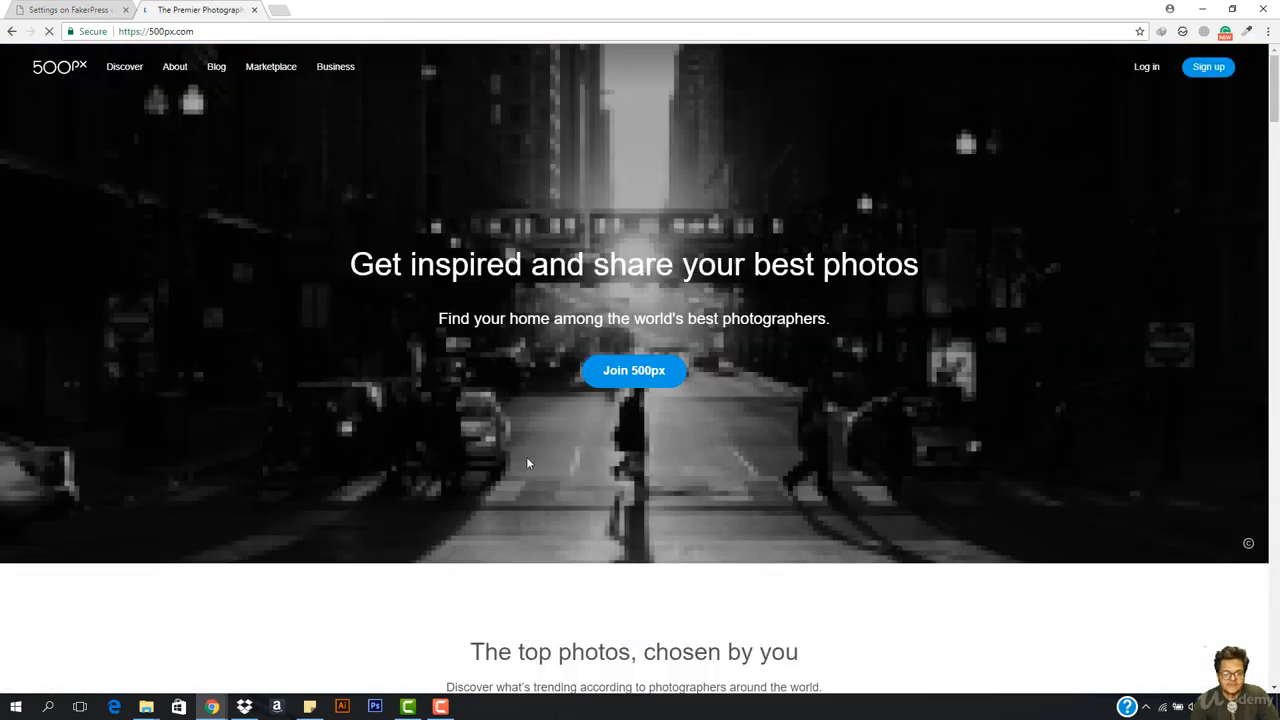
{"action": "scroll", "coordinate": [526, 456], "scroll_direction": "down", "scroll_amount": 2}
{"action": "scroll", "coordinate": [526, 456], "scroll_direction": "down", "scroll_amount": 2}
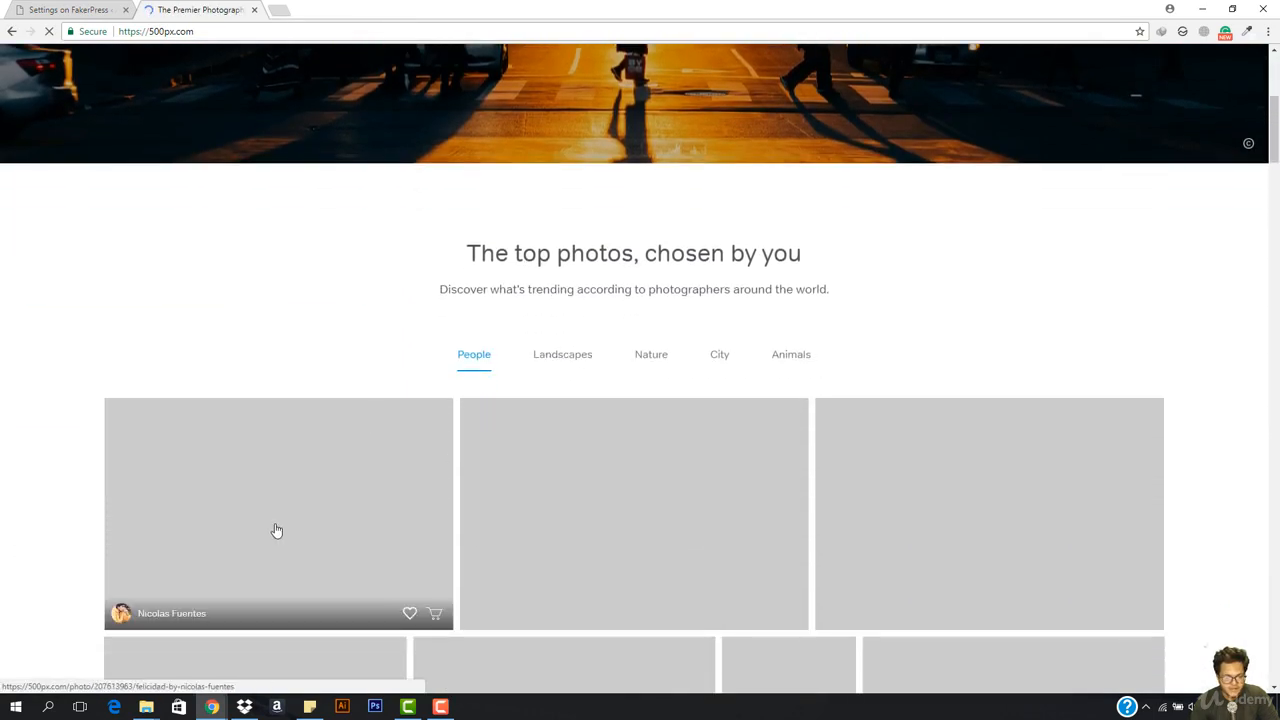
{"action": "scroll", "coordinate": [500, 449], "scroll_direction": "down", "scroll_amount": 3}
{"action": "scroll", "coordinate": [397, 440], "scroll_direction": "up", "scroll_amount": 7}
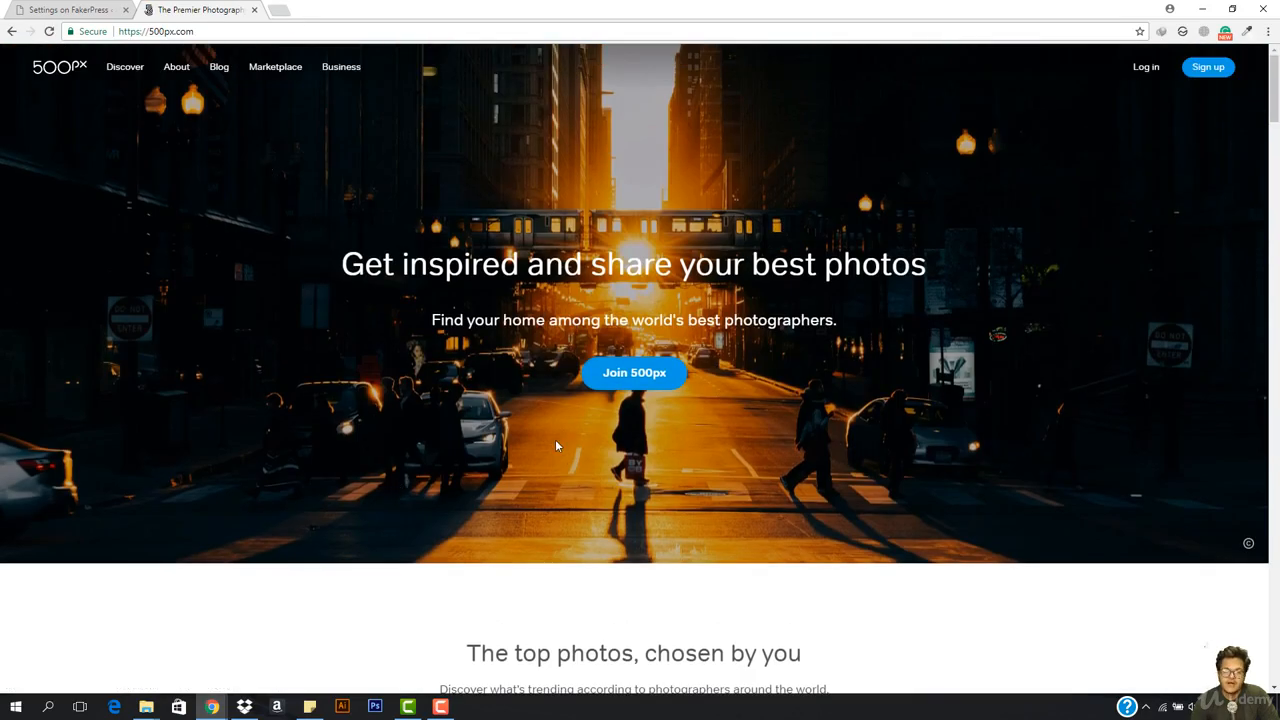
{"action": "scroll", "coordinate": [600, 470], "scroll_direction": "down", "scroll_amount": 10}
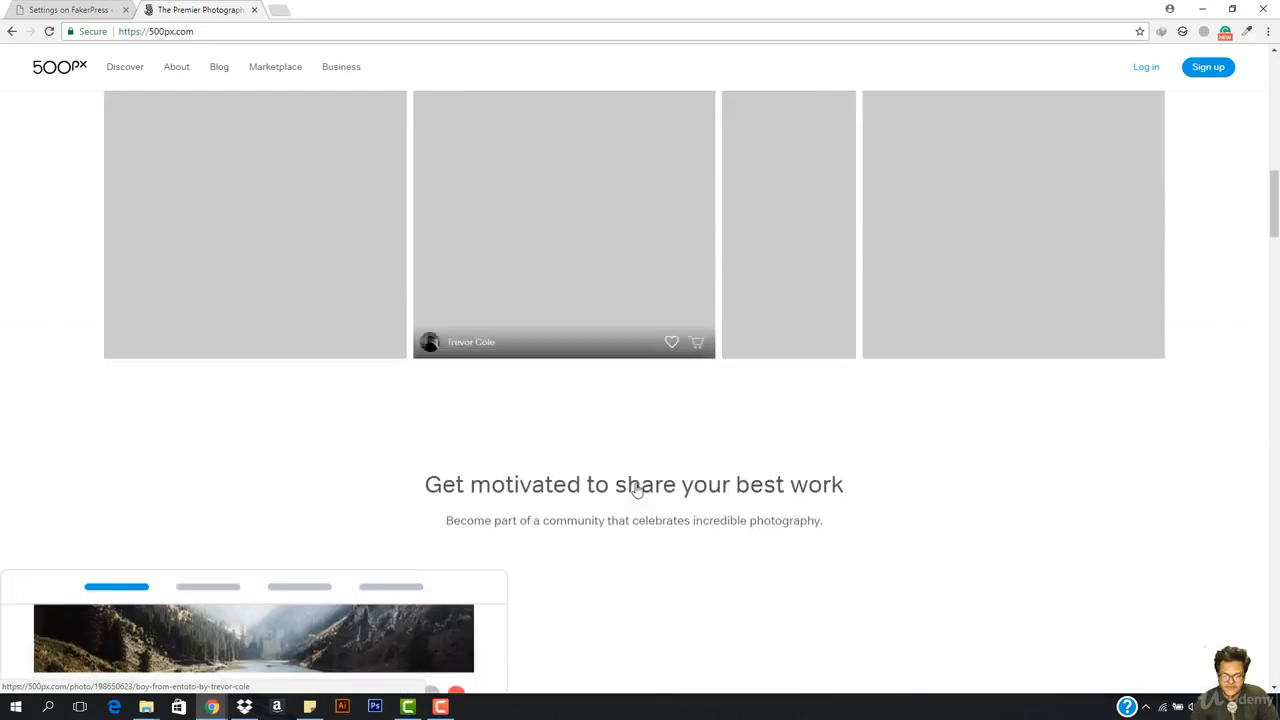
{"action": "scroll", "coordinate": [636, 488], "scroll_direction": "down", "scroll_amount": 3}
{"action": "scroll", "coordinate": [494, 429], "scroll_direction": "up", "scroll_amount": 6}
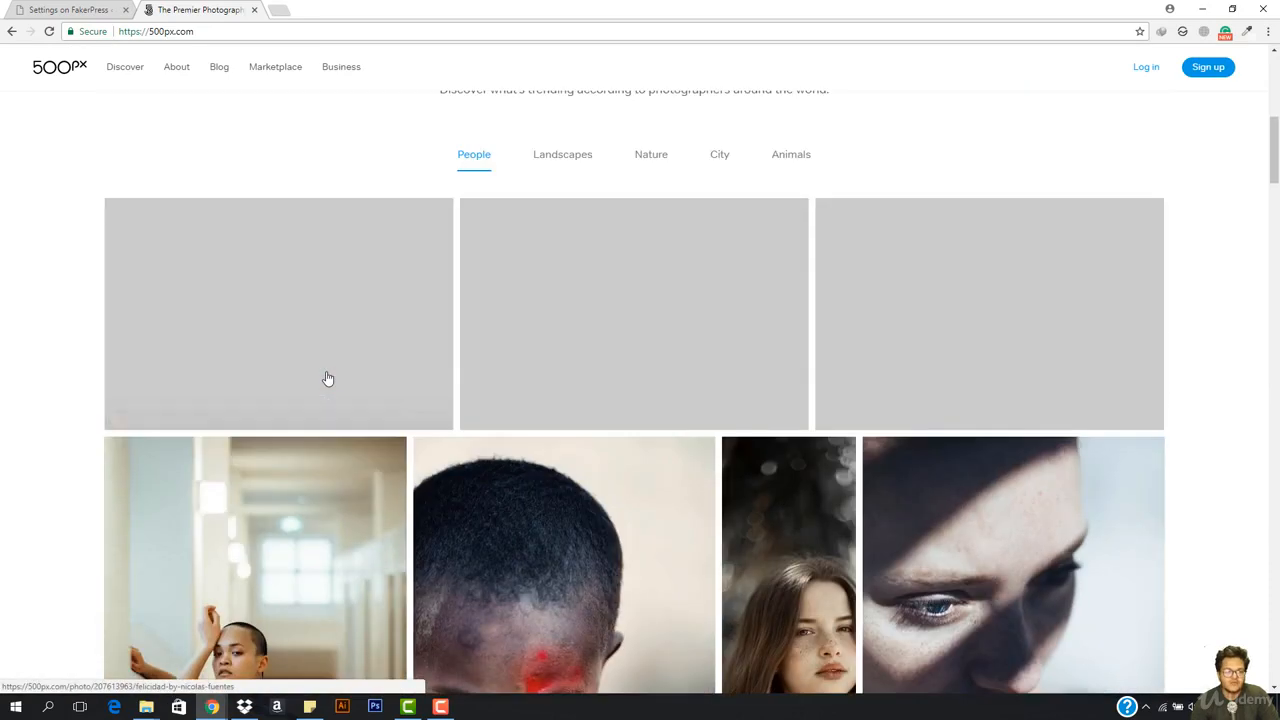
{"action": "scroll", "coordinate": [328, 379], "scroll_direction": "up", "scroll_amount": 6}
{"action": "left_click", "coordinate": [41, 9]}
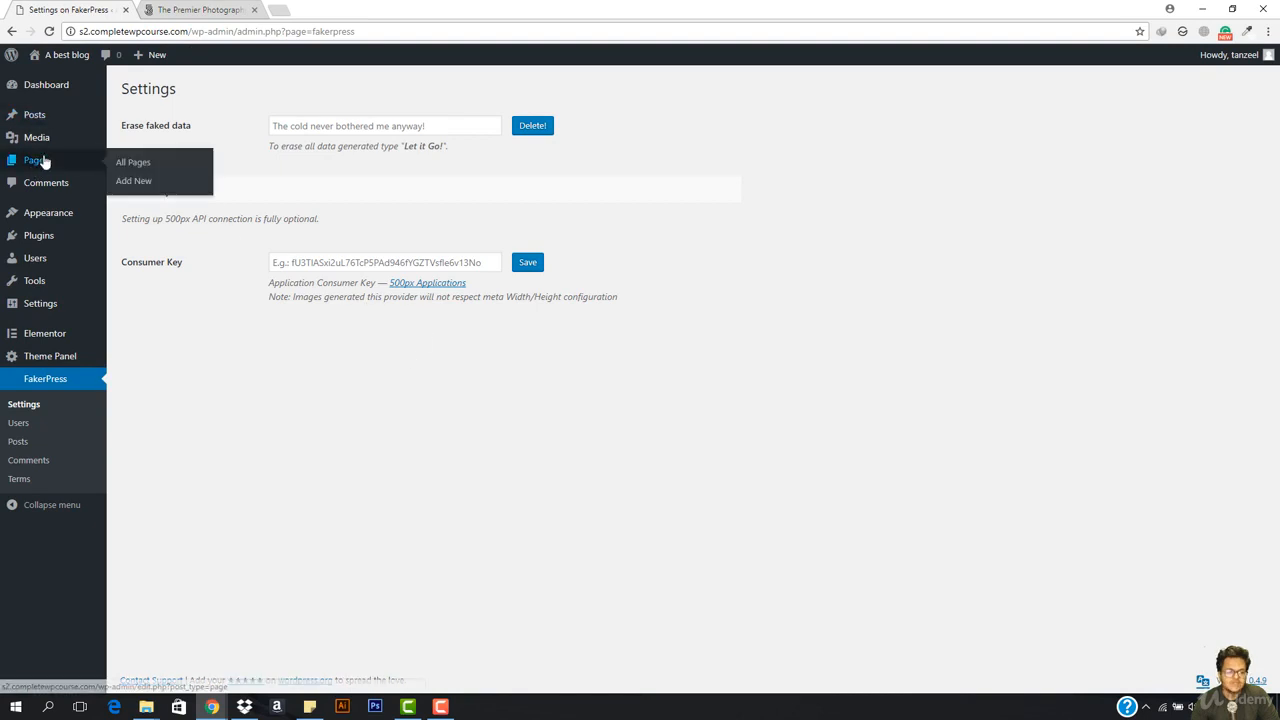
Open the All Posts list in a new tab and switch to it
{"action": "mouse_move", "coordinate": [38, 247]}
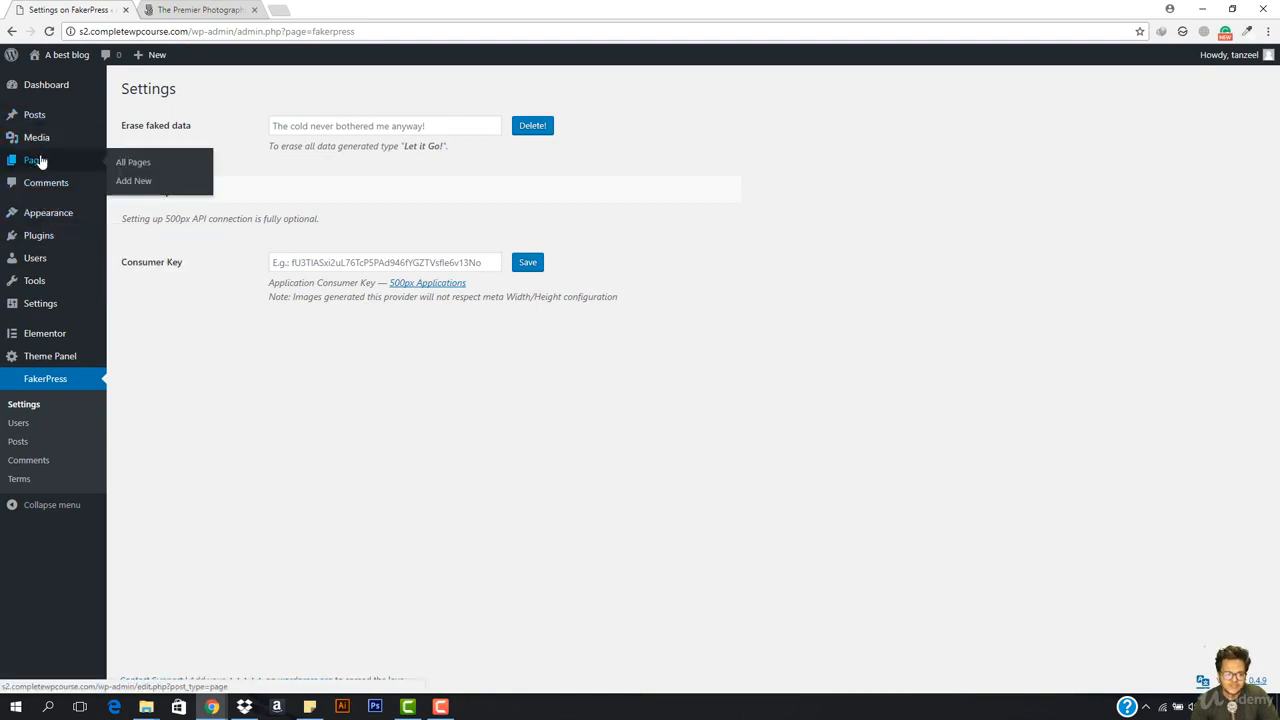
{"action": "mouse_move", "coordinate": [35, 120]}
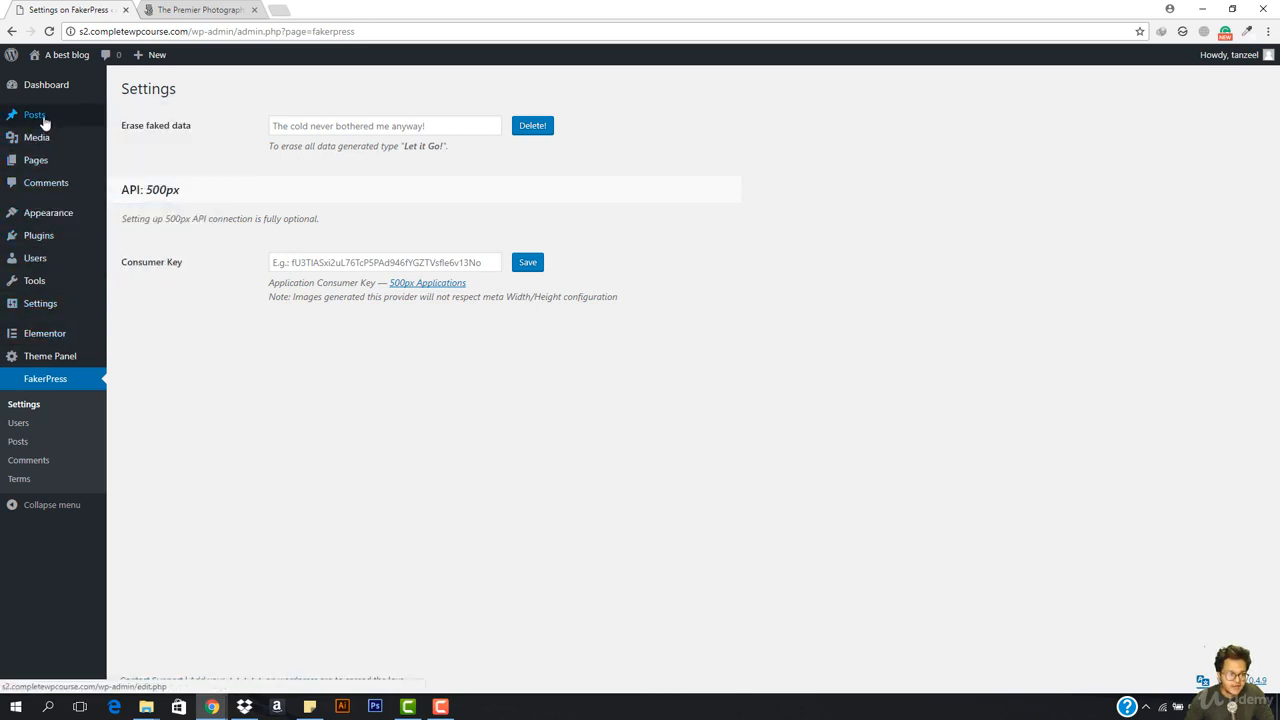
{"action": "right_click", "coordinate": [145, 119]}
{"action": "left_click", "coordinate": [195, 127]}
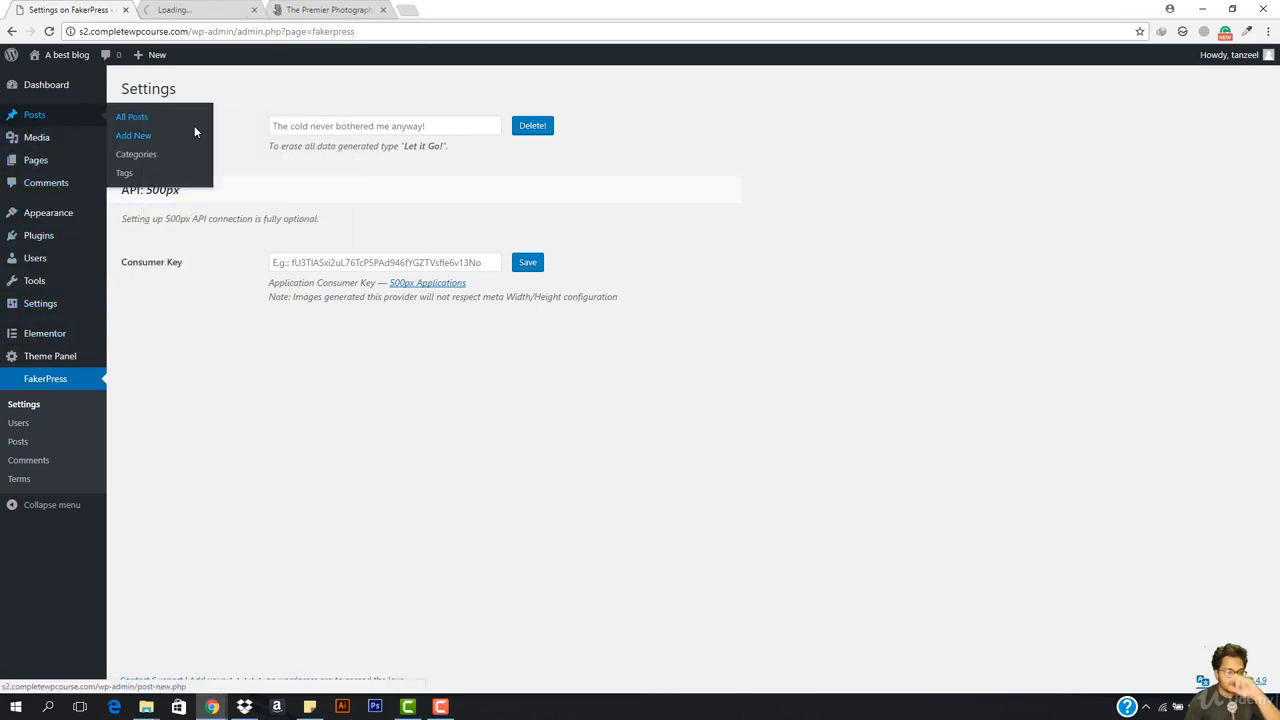
{"action": "left_click", "coordinate": [160, 8]}
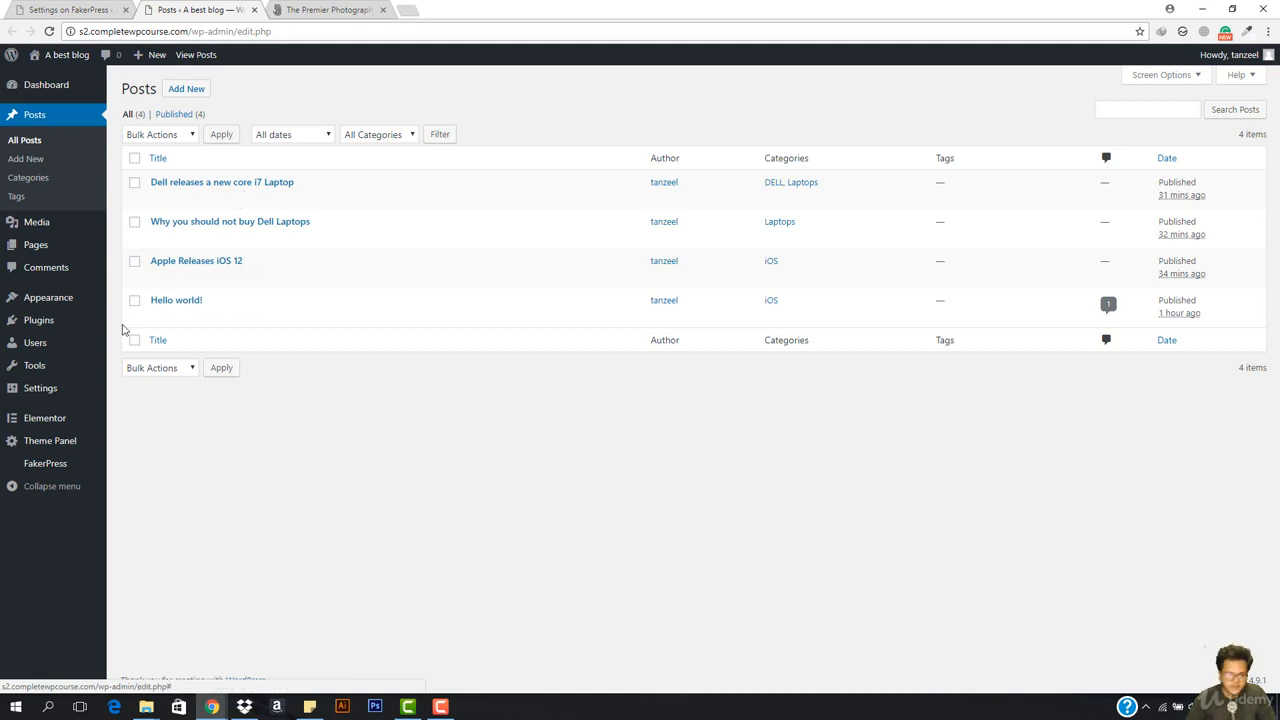
Open the Dell core i7 Laptop post in a new tab and enter its editor
{"action": "left_click", "coordinate": [440, 706]}
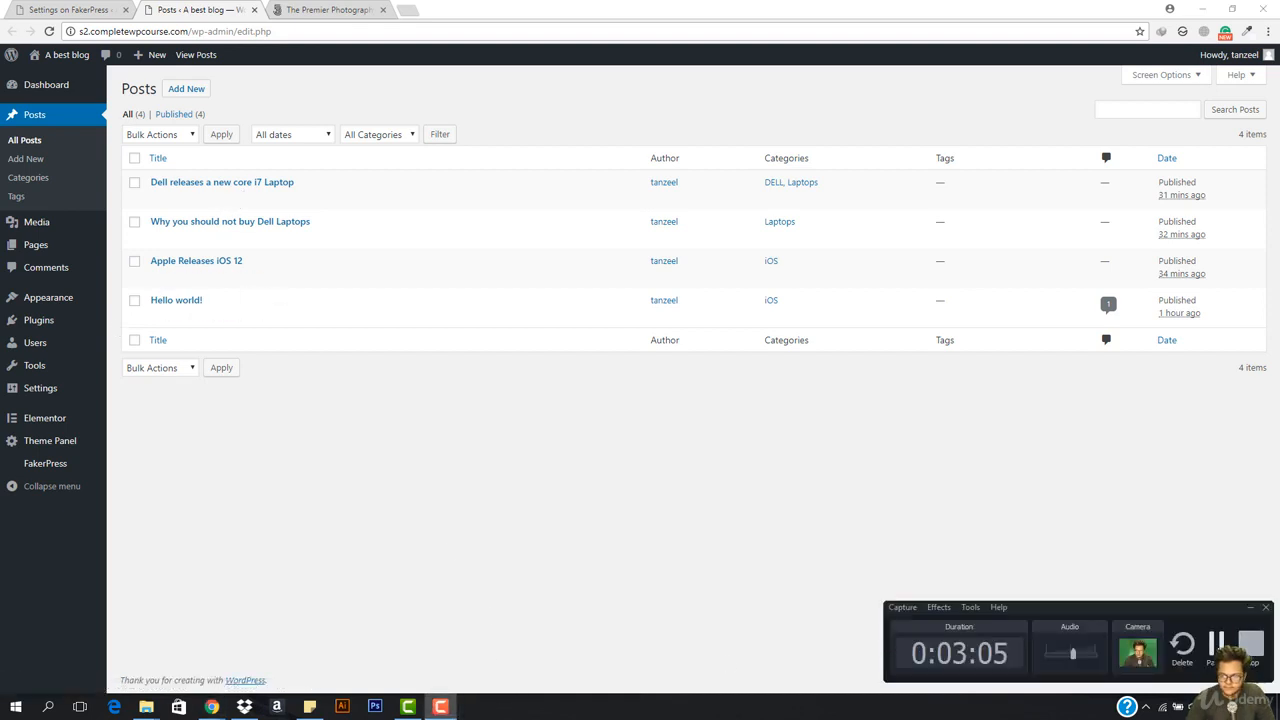
{"action": "left_click", "coordinate": [535, 222]}
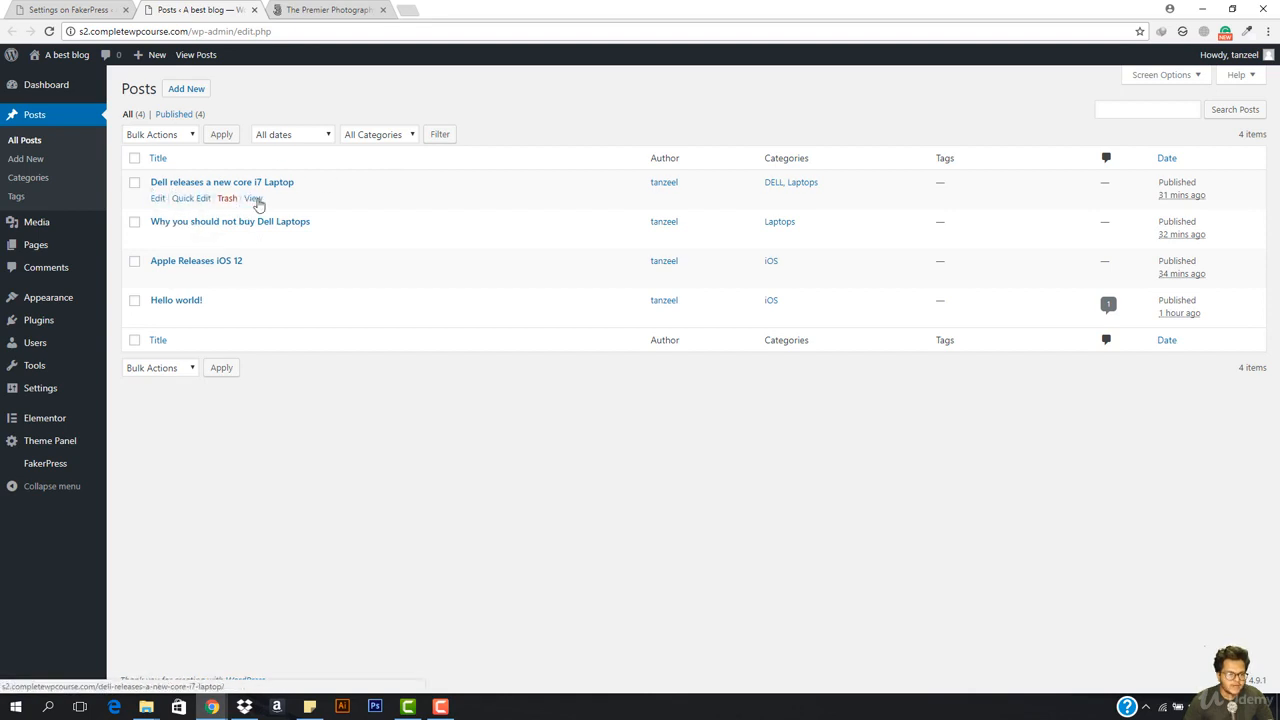
{"action": "right_click", "coordinate": [256, 201]}
{"action": "left_click", "coordinate": [300, 208]}
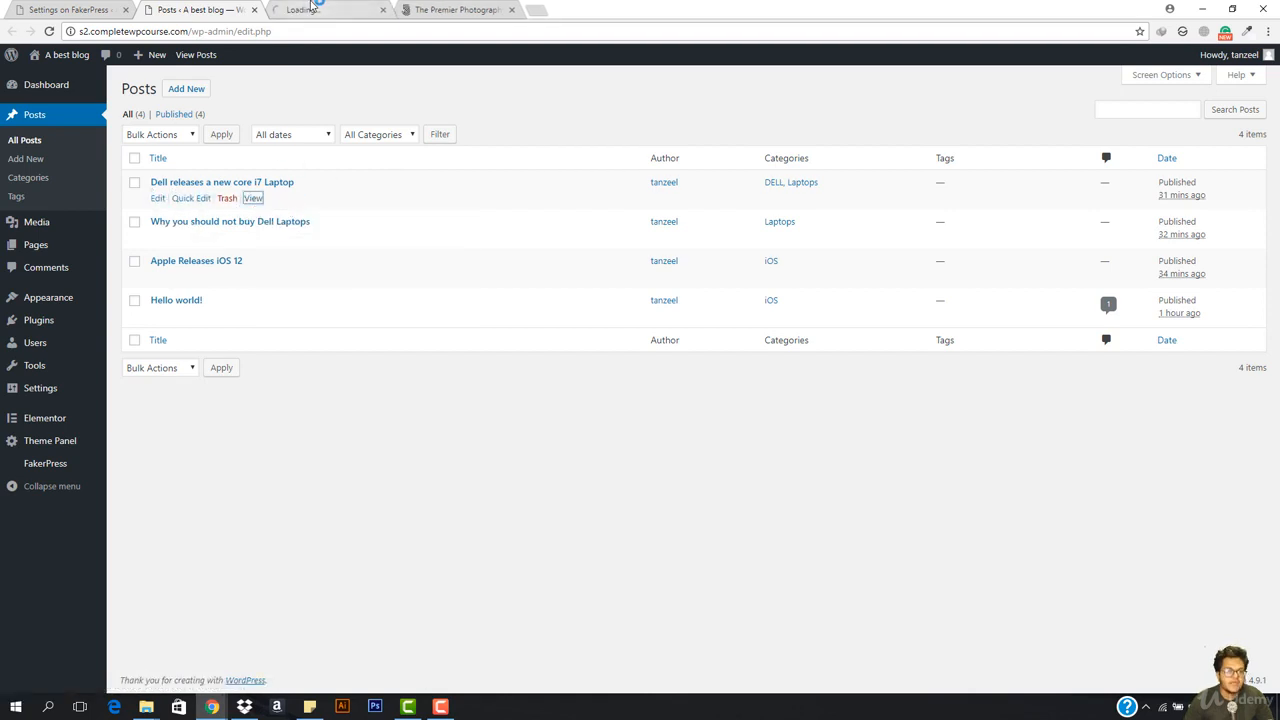
{"action": "key", "text": "ctrl+Tab"}
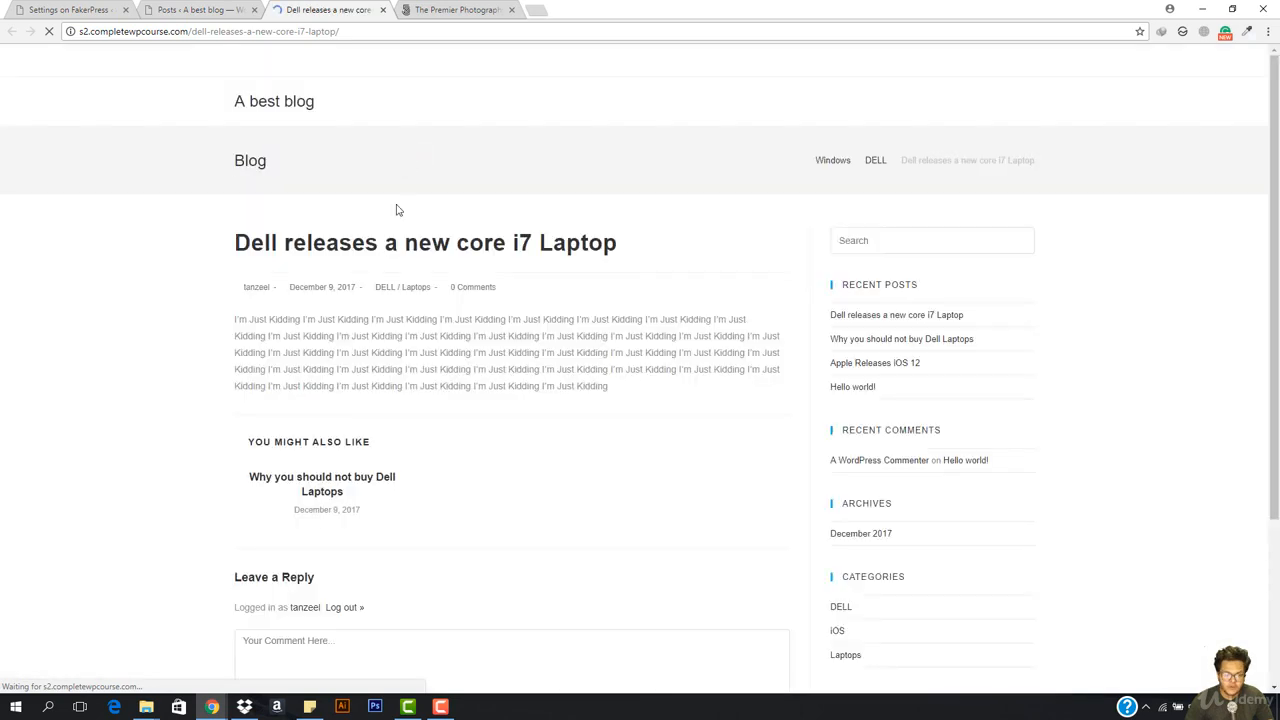
{"action": "left_click", "coordinate": [285, 58]}
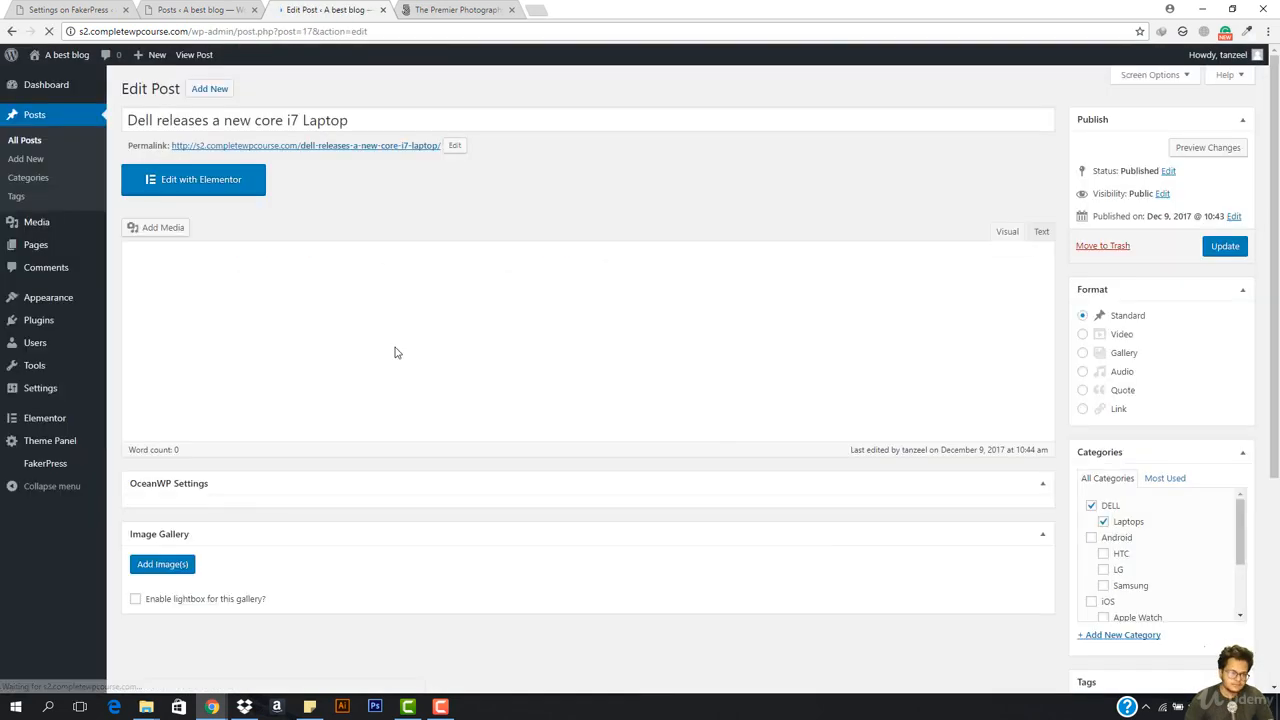
Load the Unsplash site in a new tab, then return to the post editor
{"action": "scroll", "coordinate": [788, 453], "scroll_direction": "down", "scroll_amount": 1}
{"action": "scroll", "coordinate": [788, 453], "scroll_direction": "down", "scroll_amount": 2}
{"action": "scroll", "coordinate": [895, 483], "scroll_direction": "up", "scroll_amount": 3}
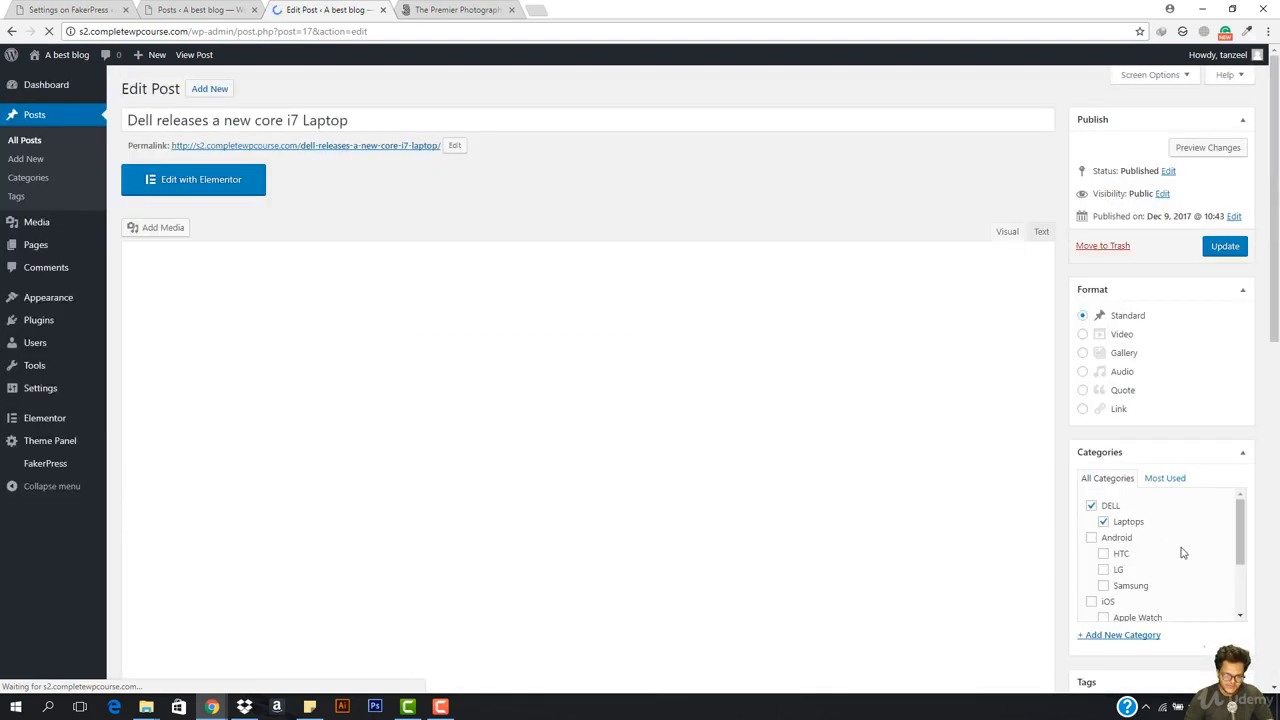
{"action": "scroll", "coordinate": [1021, 540], "scroll_direction": "down", "scroll_amount": 1}
{"action": "scroll", "coordinate": [1021, 540], "scroll_direction": "down", "scroll_amount": 3}
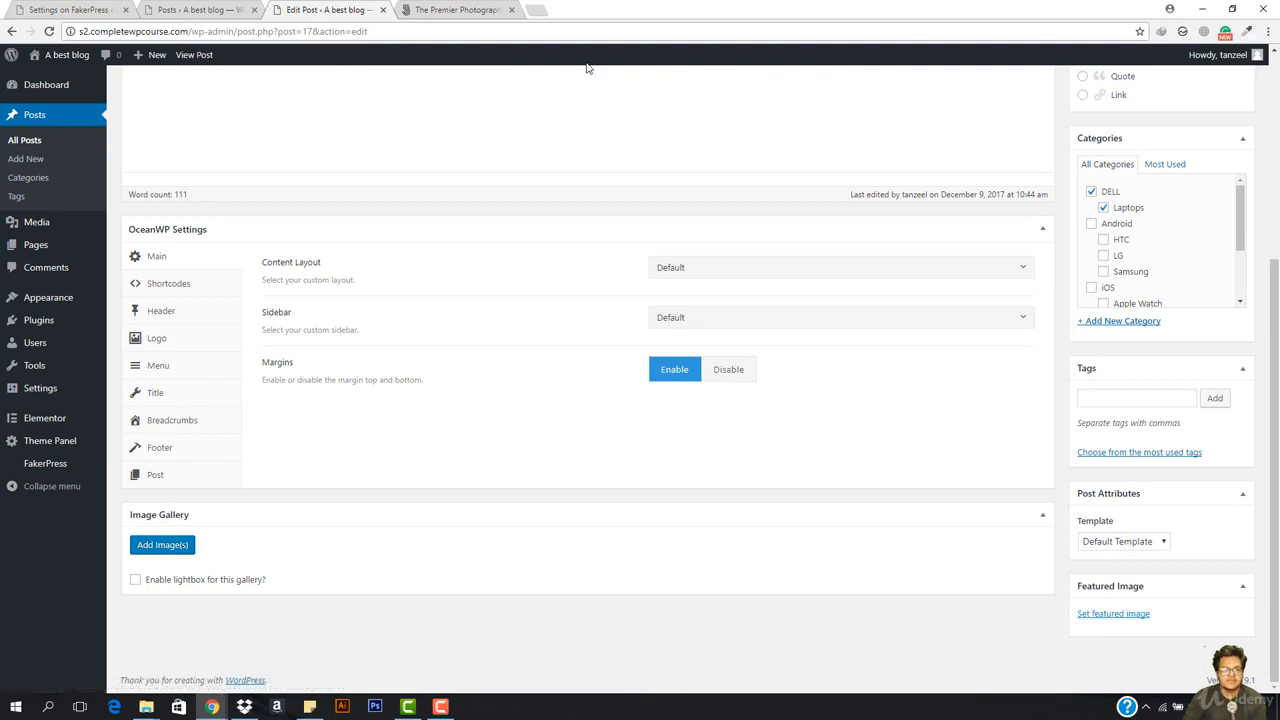
{"action": "left_click", "coordinate": [536, 10]}
{"action": "type", "text": "uns"}
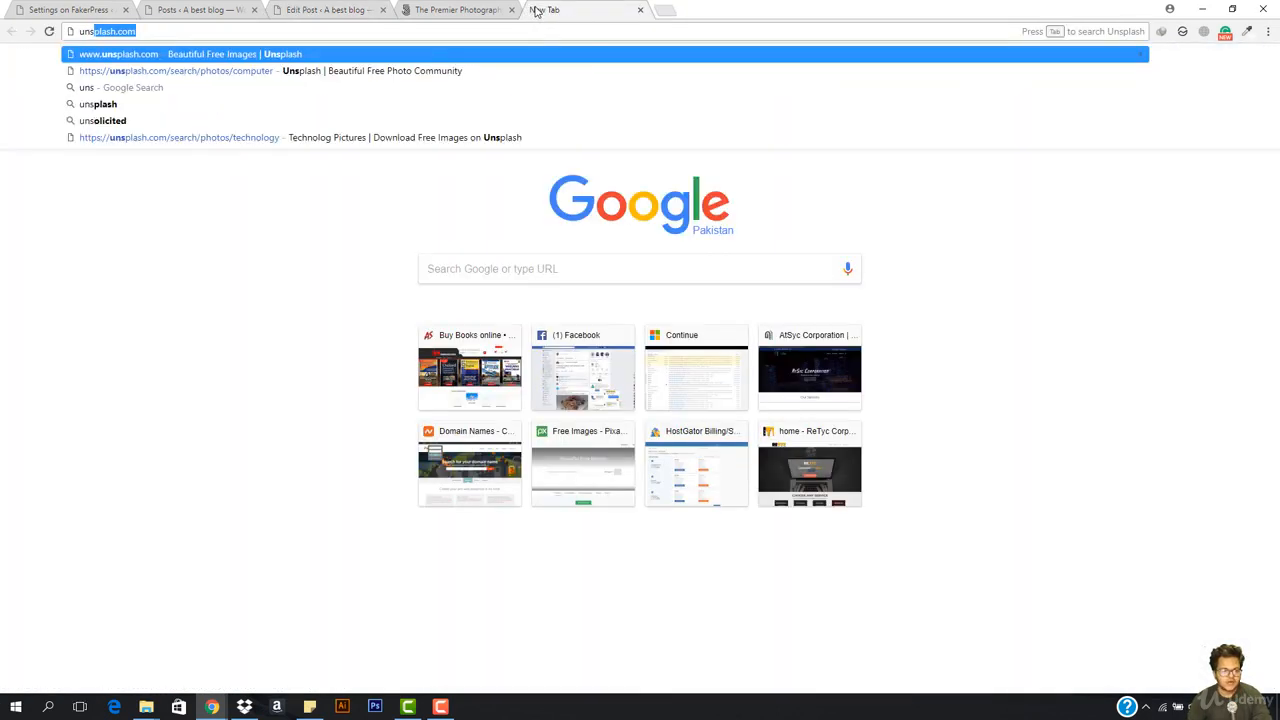
{"action": "key", "text": "Return"}
{"action": "left_click", "coordinate": [330, 10]}
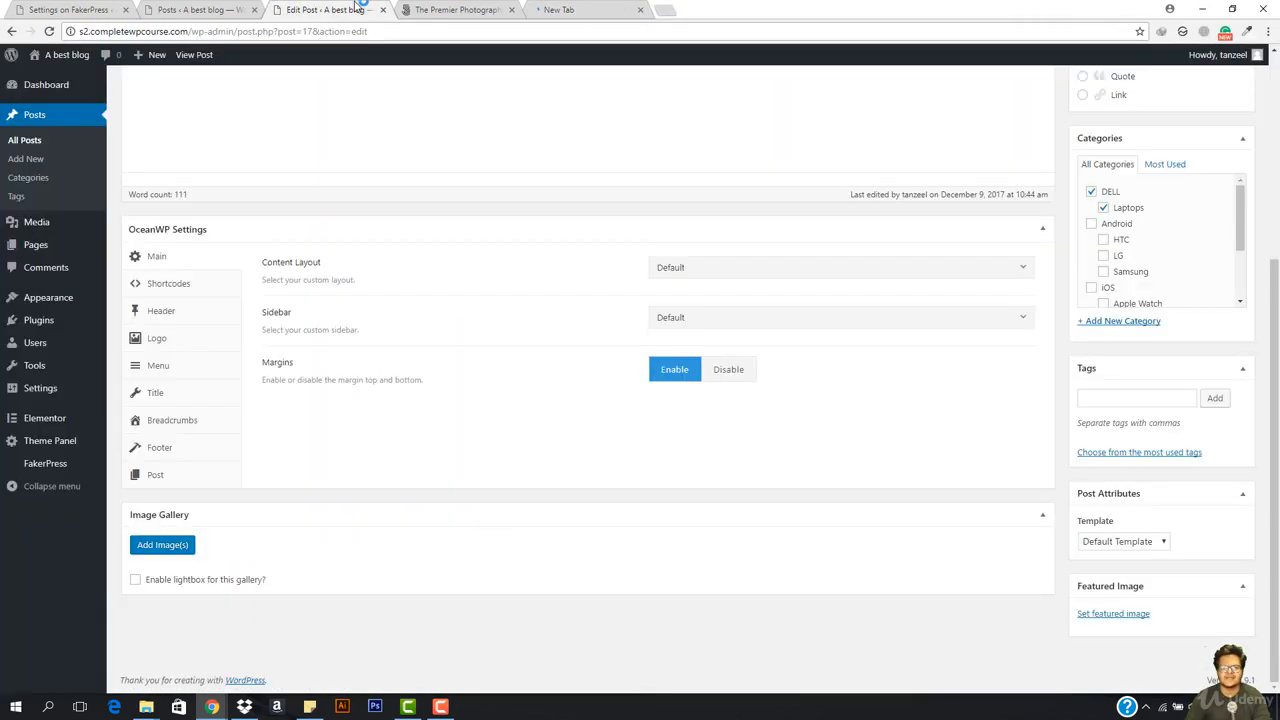
Upload Untitled-1 copy.JPG from the Desktop and set it as the featured image
{"action": "left_click", "coordinate": [1113, 614]}
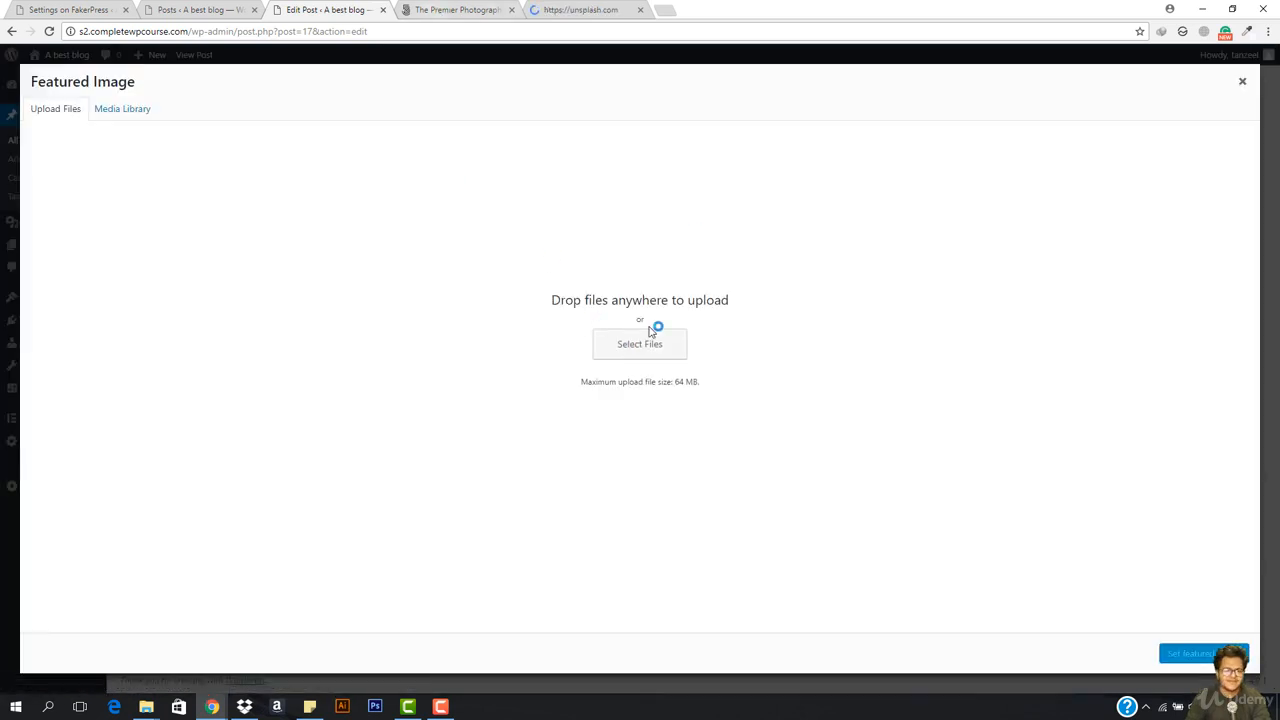
{"action": "left_click", "coordinate": [115, 110]}
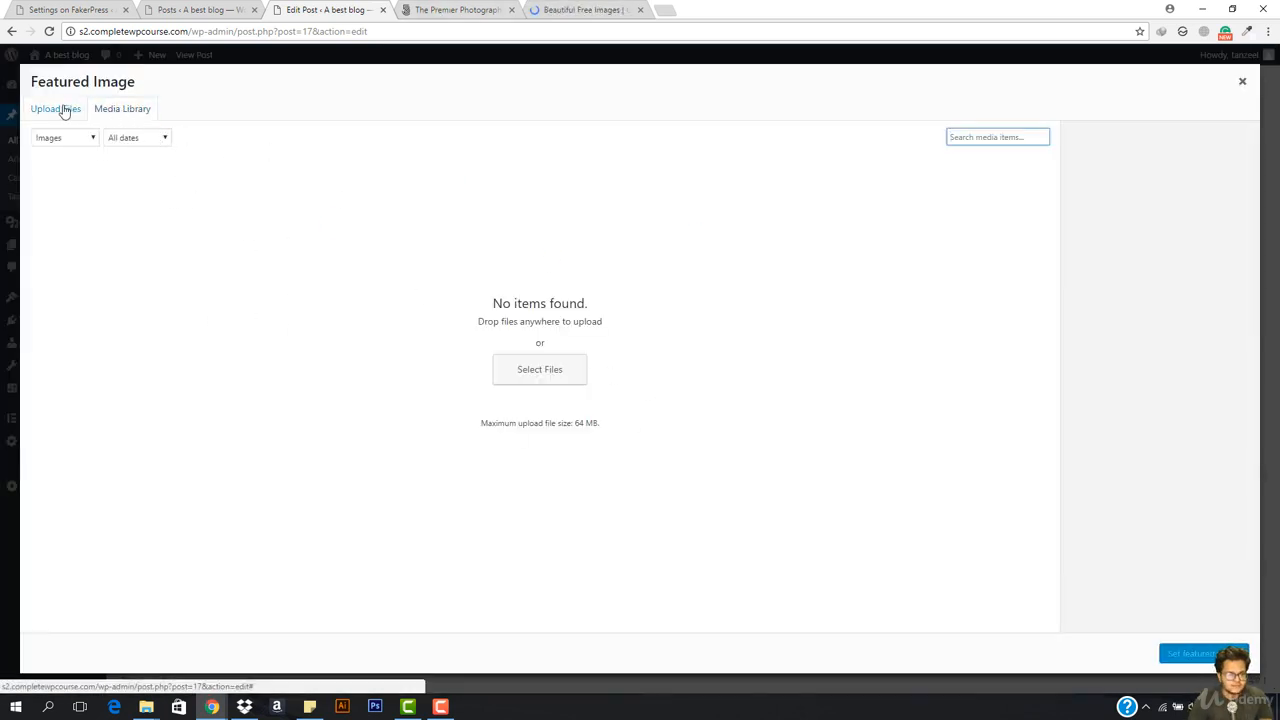
{"action": "left_click", "coordinate": [543, 376]}
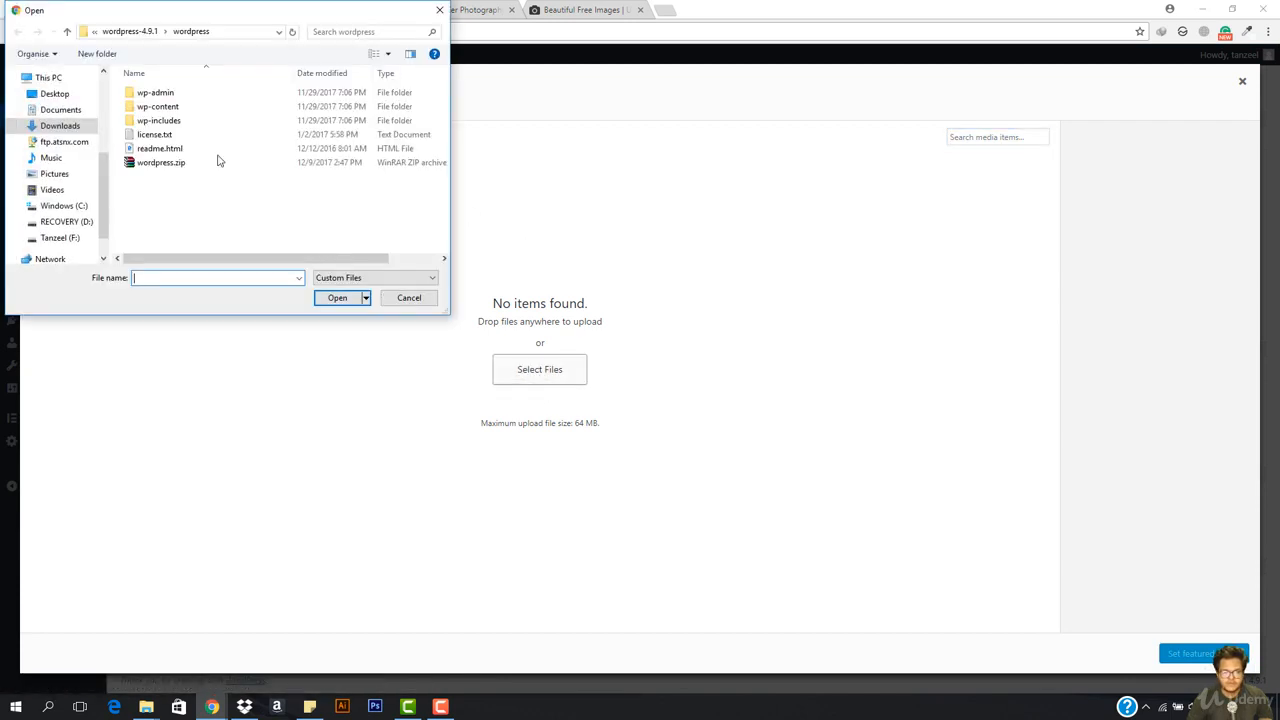
{"action": "left_click", "coordinate": [80, 94]}
{"action": "scroll", "coordinate": [268, 170], "scroll_direction": "down", "scroll_amount": 5}
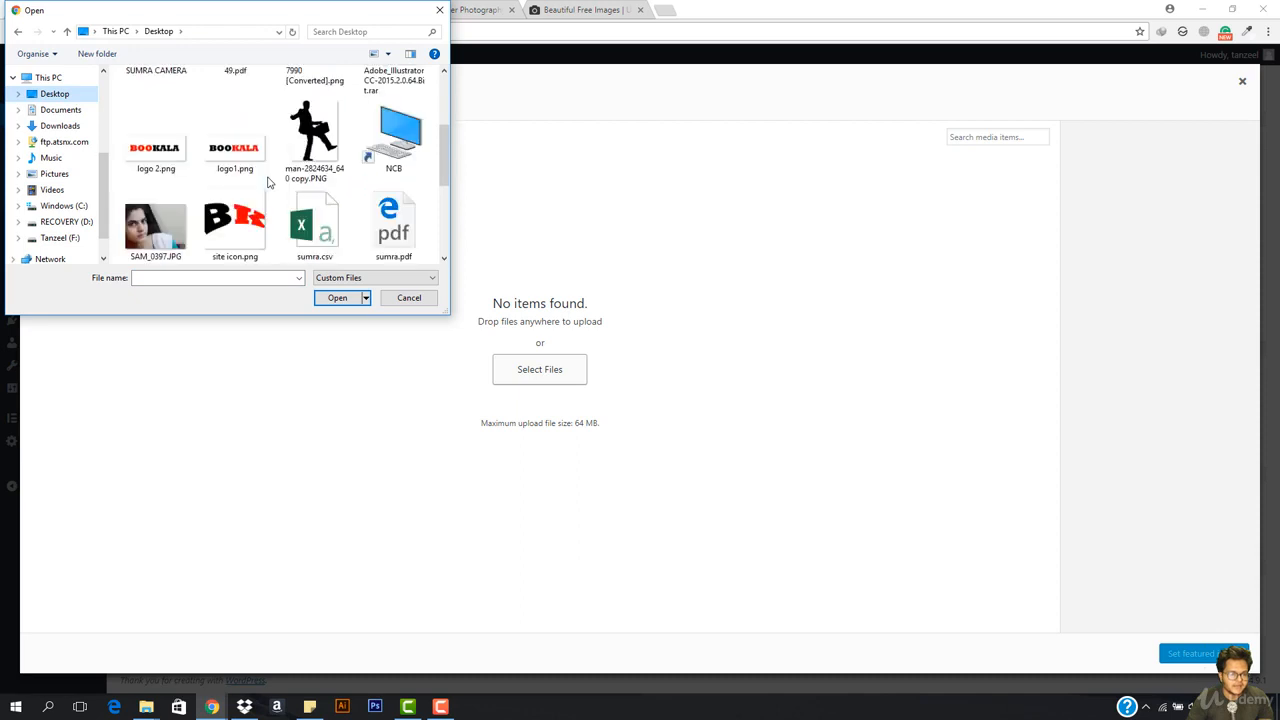
{"action": "scroll", "coordinate": [268, 198], "scroll_direction": "down", "scroll_amount": 1}
{"action": "double_click", "coordinate": [155, 215]}
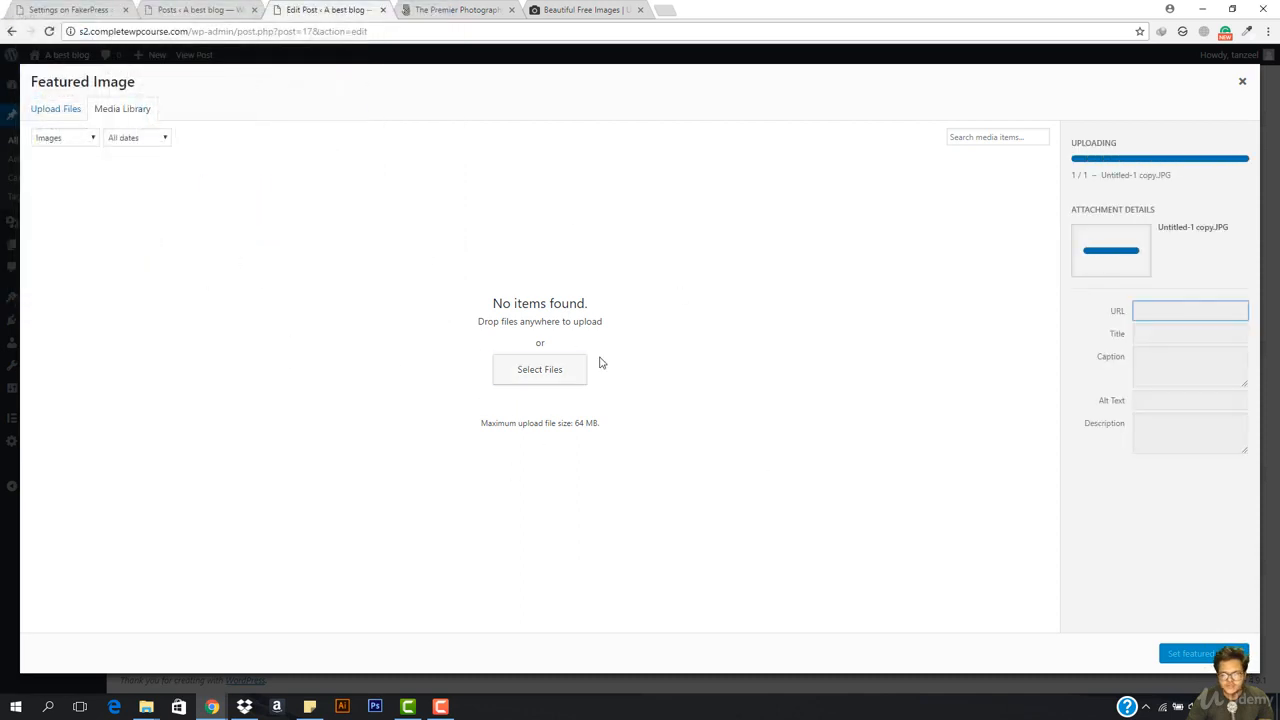
{"action": "left_click", "coordinate": [1201, 655]}
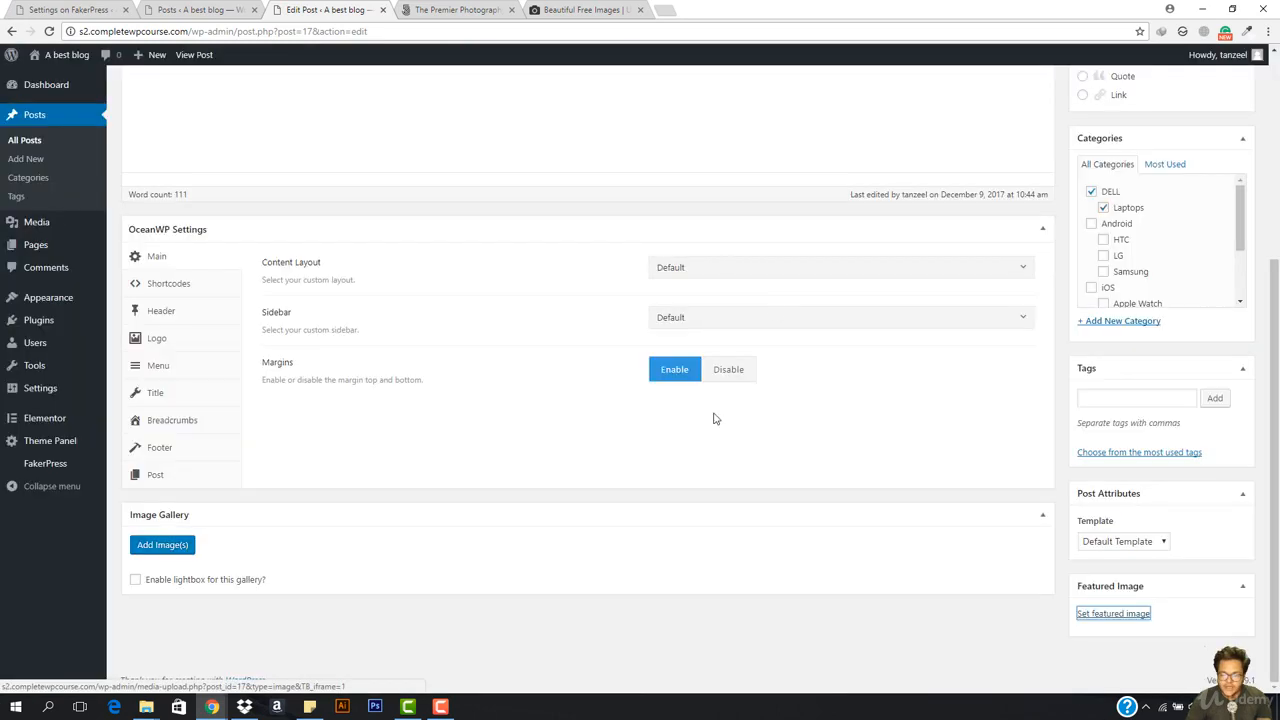
{"action": "scroll", "coordinate": [1095, 453], "scroll_direction": "up", "scroll_amount": 4}
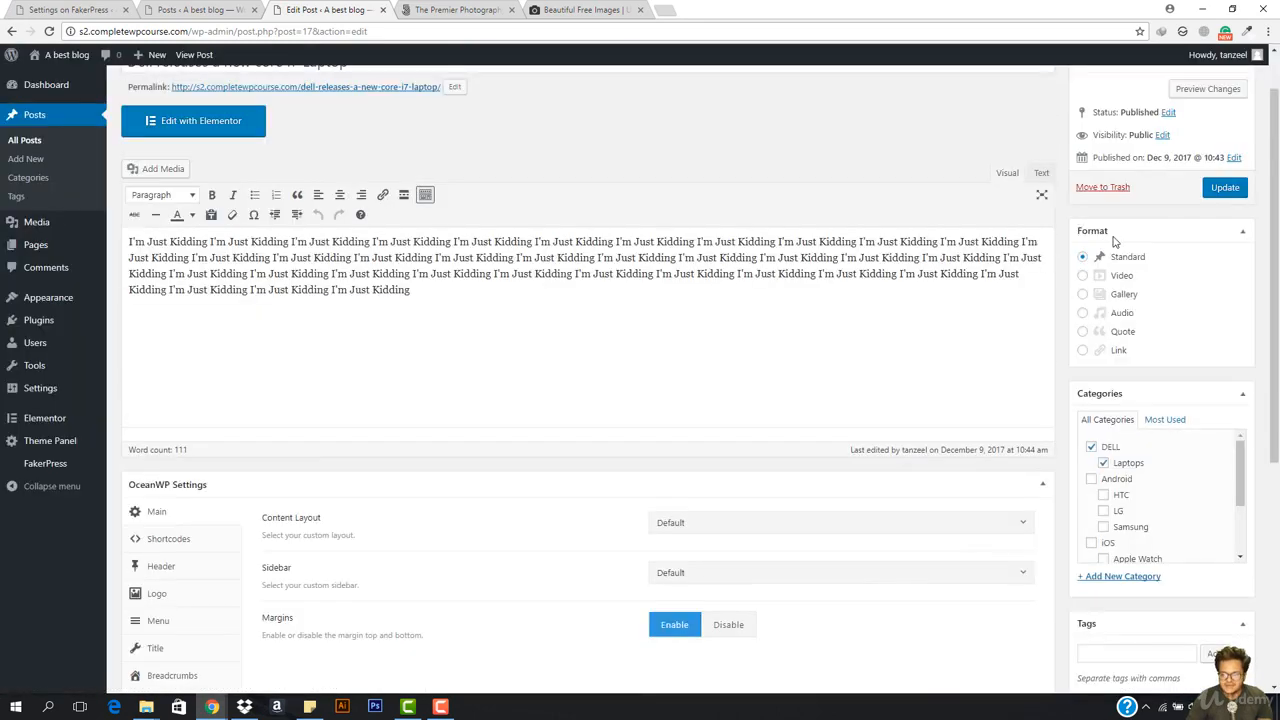
Update the Dell laptop post, view it on the blog, then open the DELL category
{"action": "left_click", "coordinate": [1225, 246]}
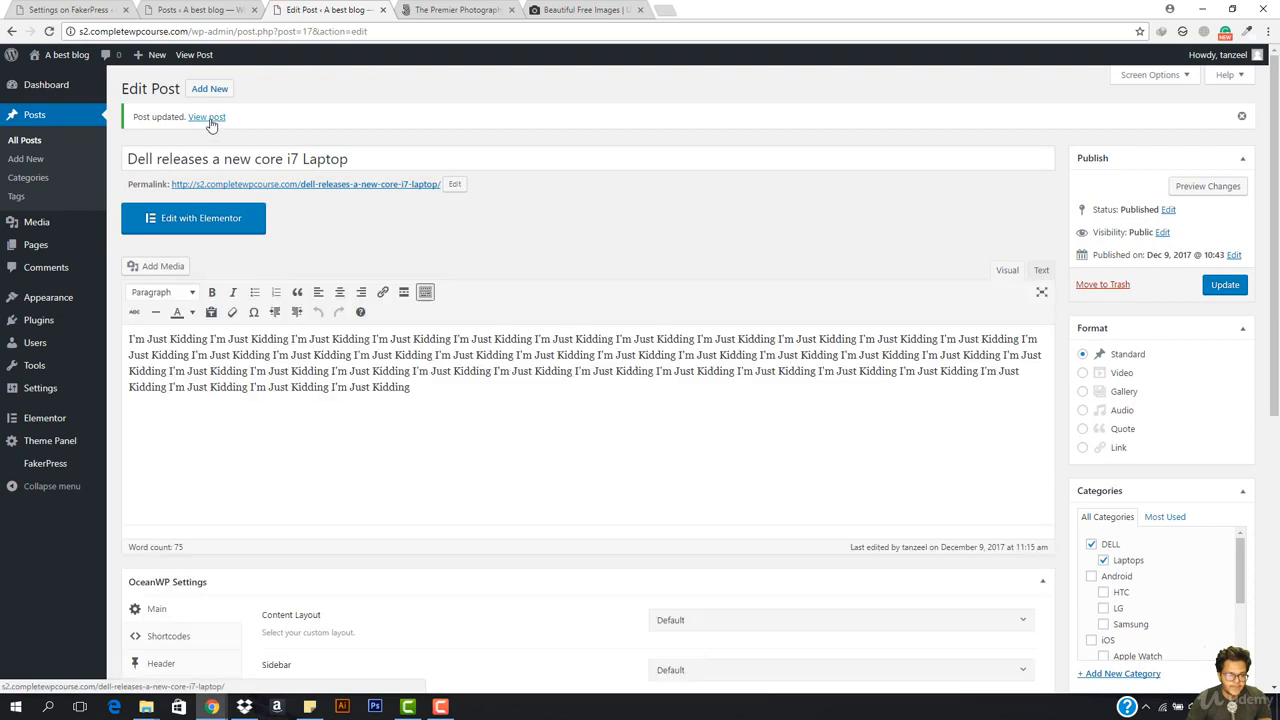
{"action": "left_click", "coordinate": [207, 117]}
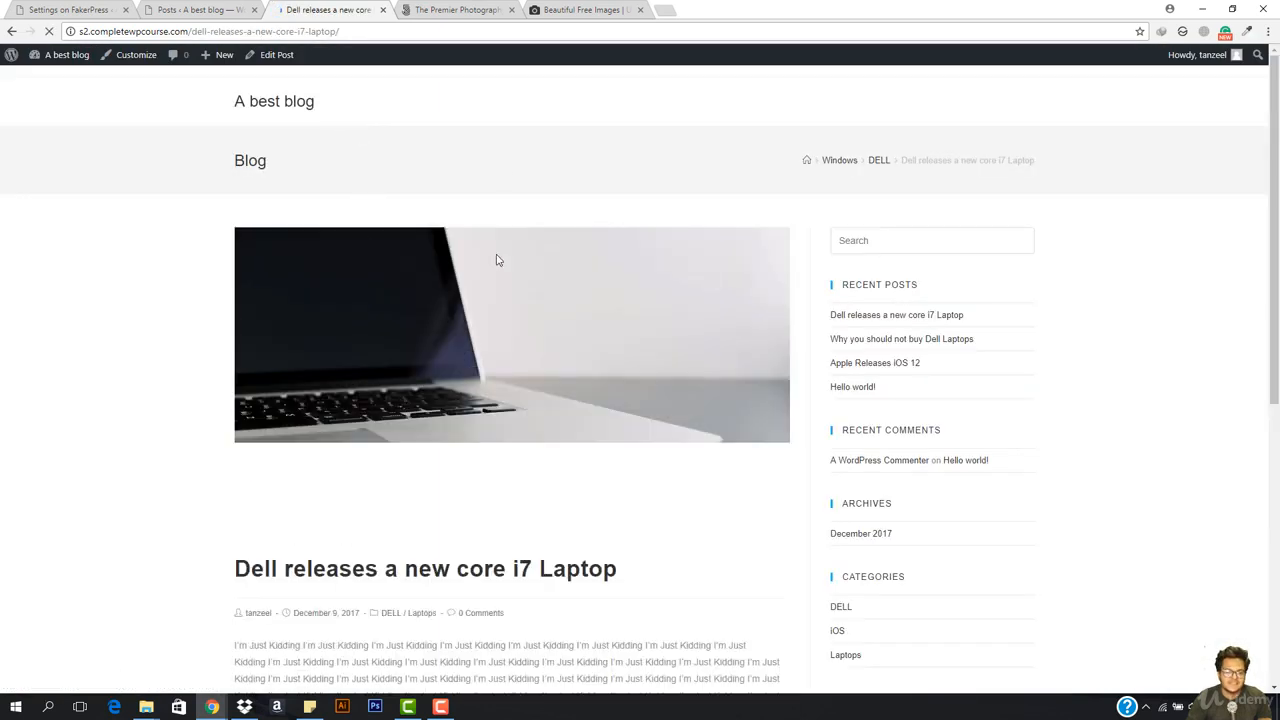
{"action": "scroll", "coordinate": [463, 431], "scroll_direction": "down", "scroll_amount": 4}
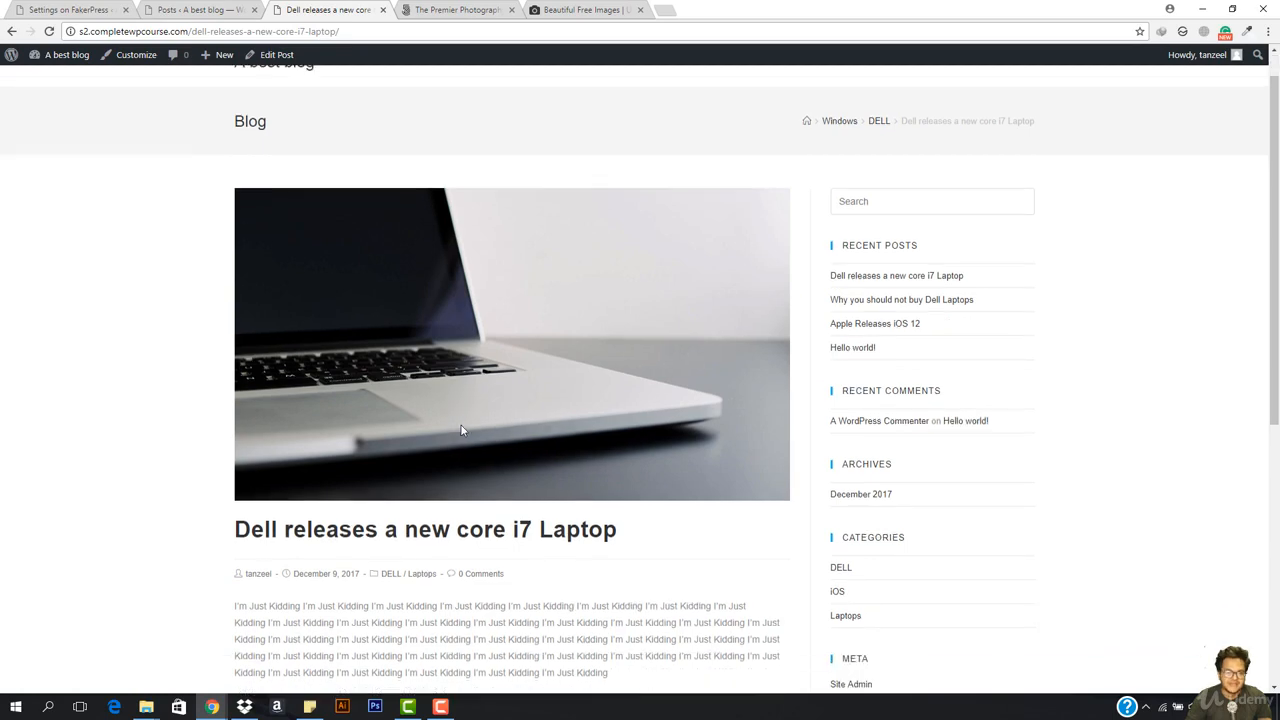
{"action": "scroll", "coordinate": [460, 431], "scroll_direction": "down", "scroll_amount": 2}
{"action": "scroll", "coordinate": [450, 450], "scroll_direction": "up", "scroll_amount": 5}
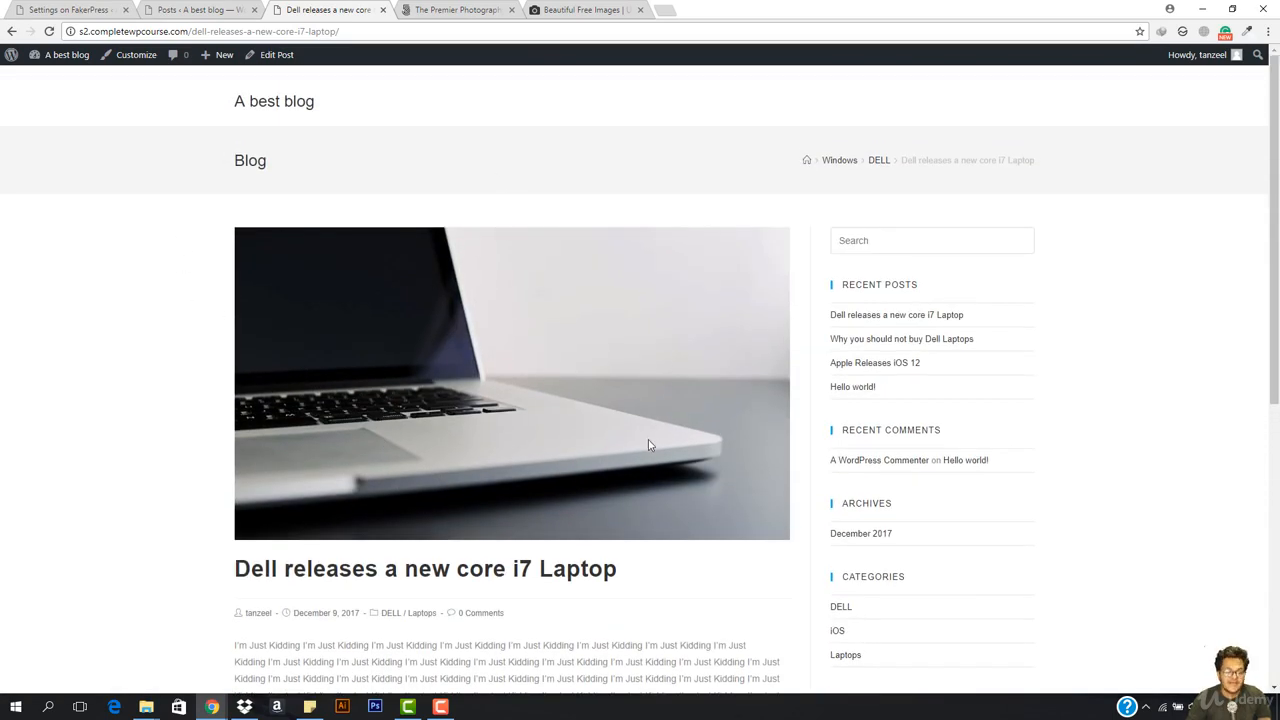
{"action": "scroll", "coordinate": [648, 439], "scroll_direction": "down", "scroll_amount": 3}
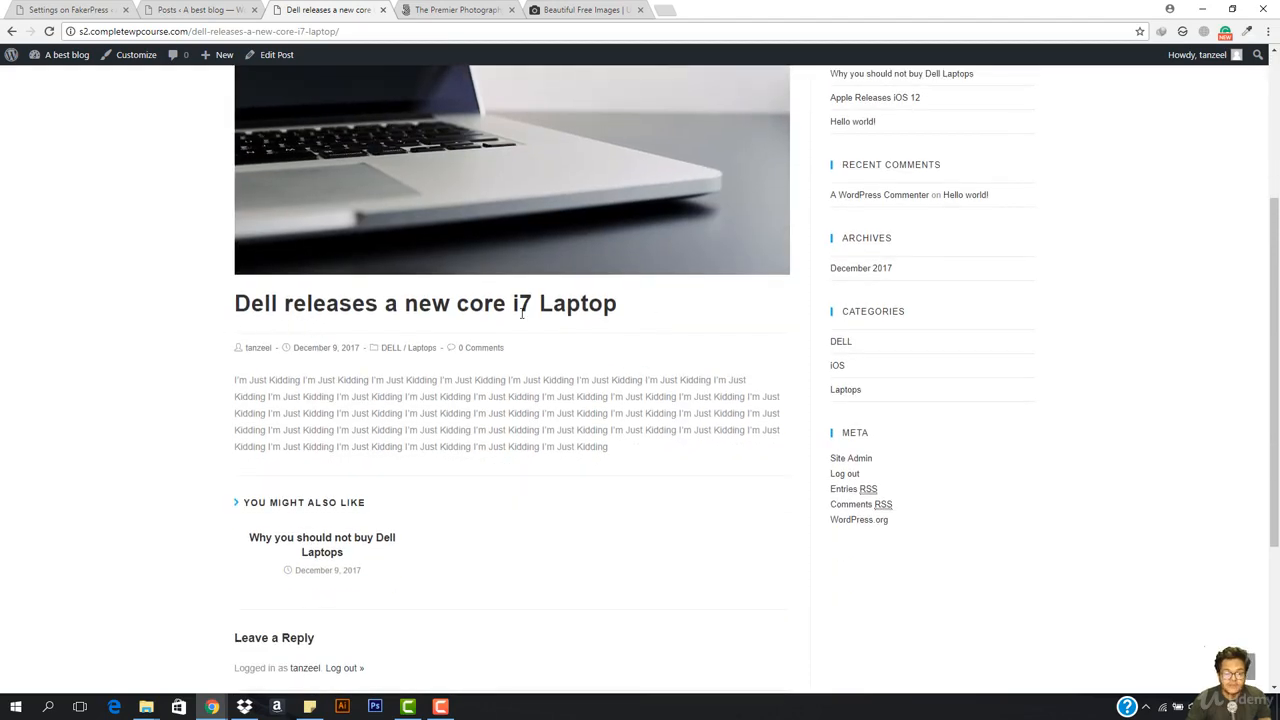
{"action": "scroll", "coordinate": [325, 400], "scroll_direction": "up", "scroll_amount": 3}
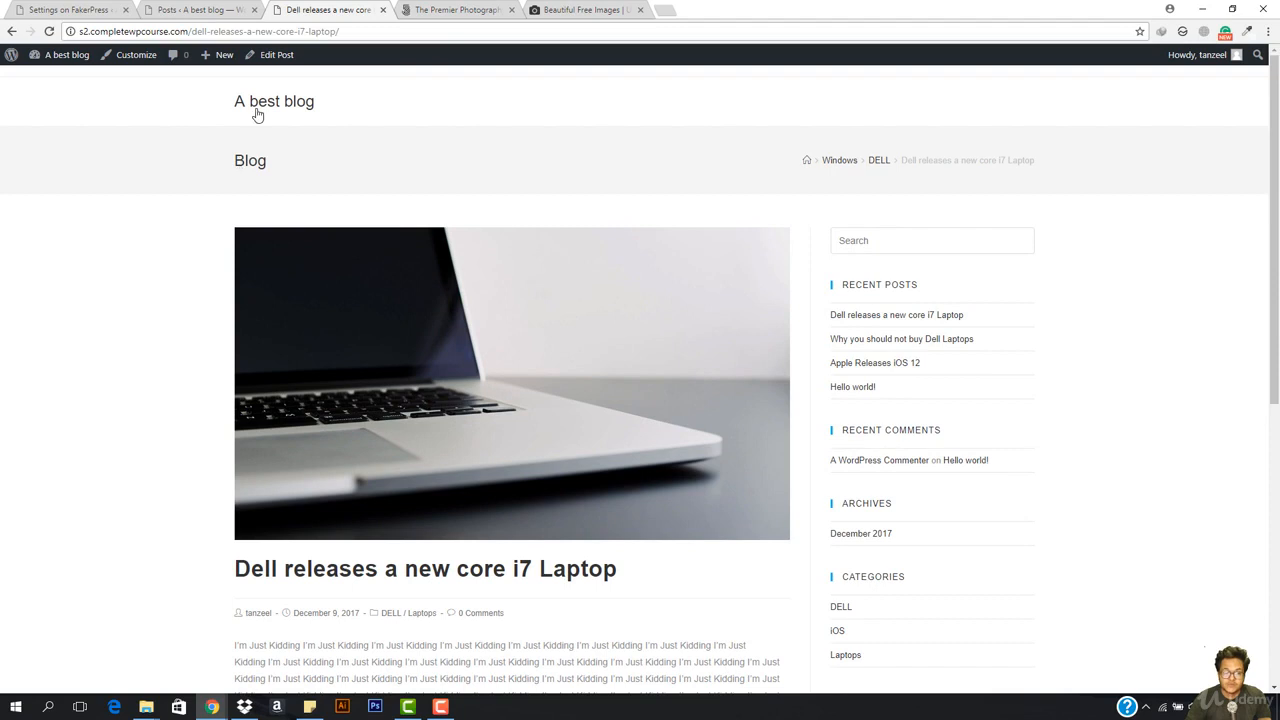
{"action": "left_click", "coordinate": [876, 160]}
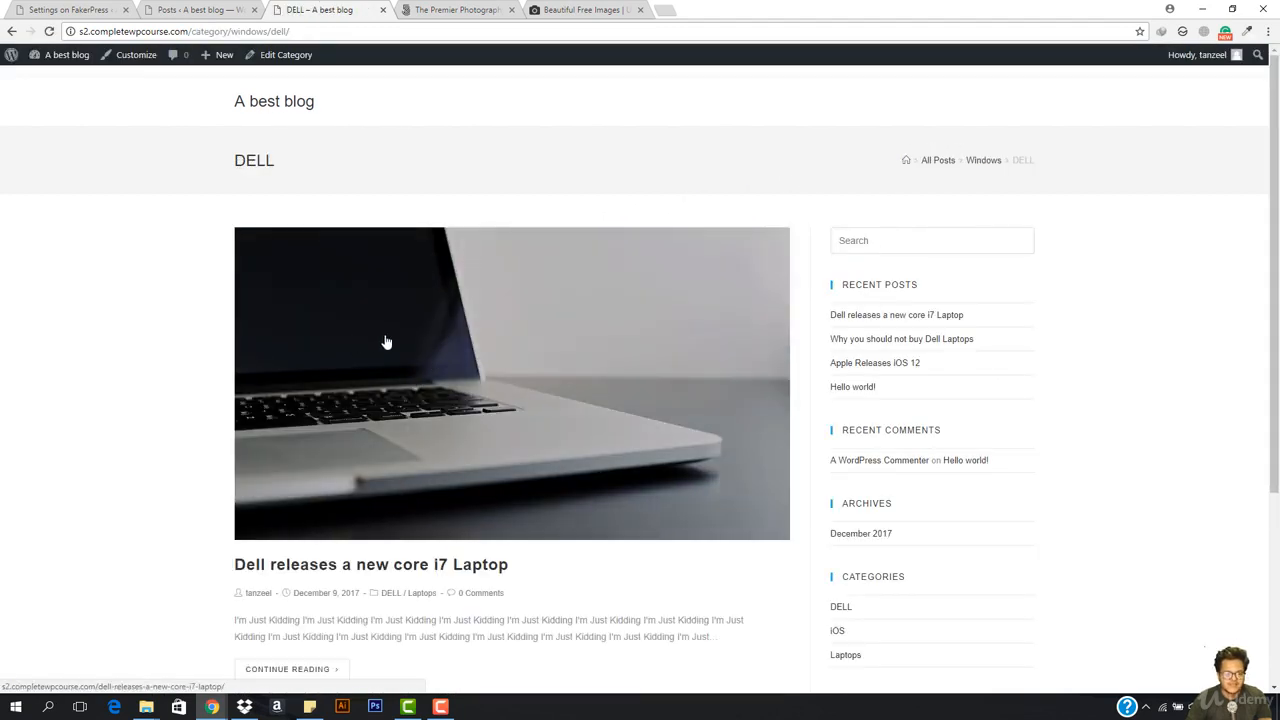
Scroll through the DELL category archive, then close the Unsplash free images tab
{"action": "scroll", "coordinate": [386, 343], "scroll_direction": "down", "scroll_amount": 2}
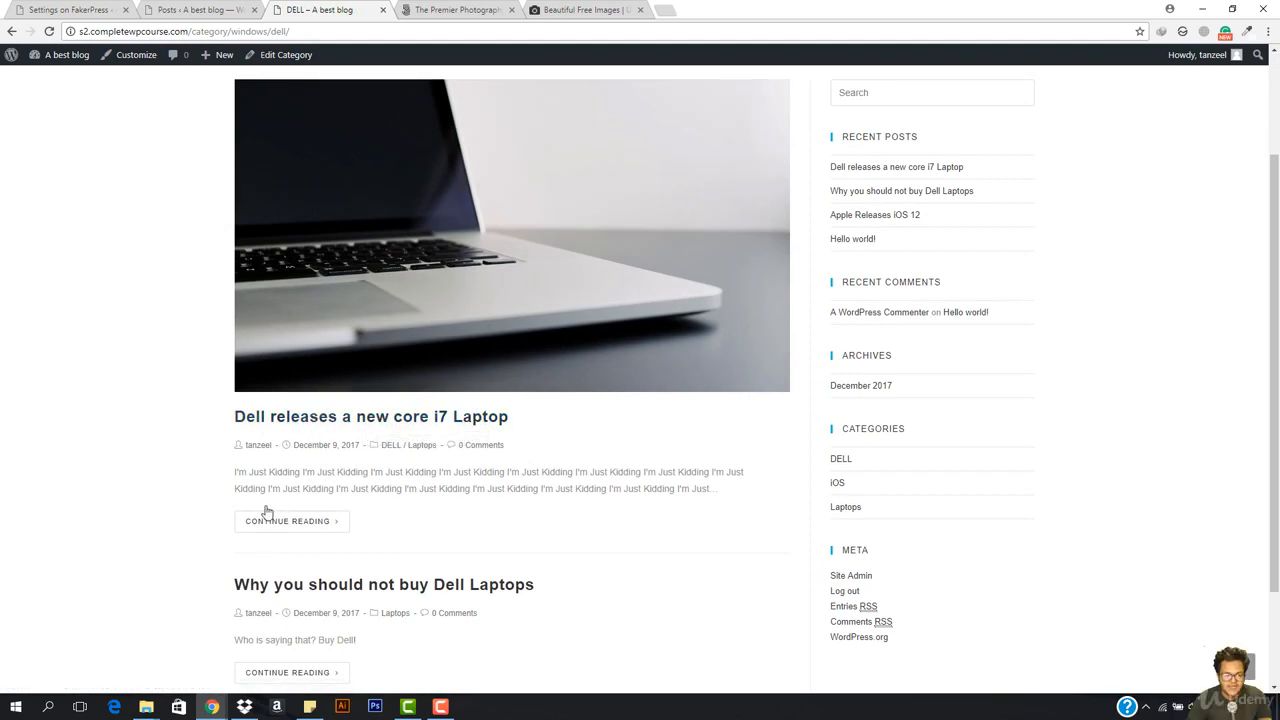
{"action": "left_click_drag", "start_coordinate": [236, 470], "coordinate": [754, 486]}
{"action": "left_click", "coordinate": [753, 491]}
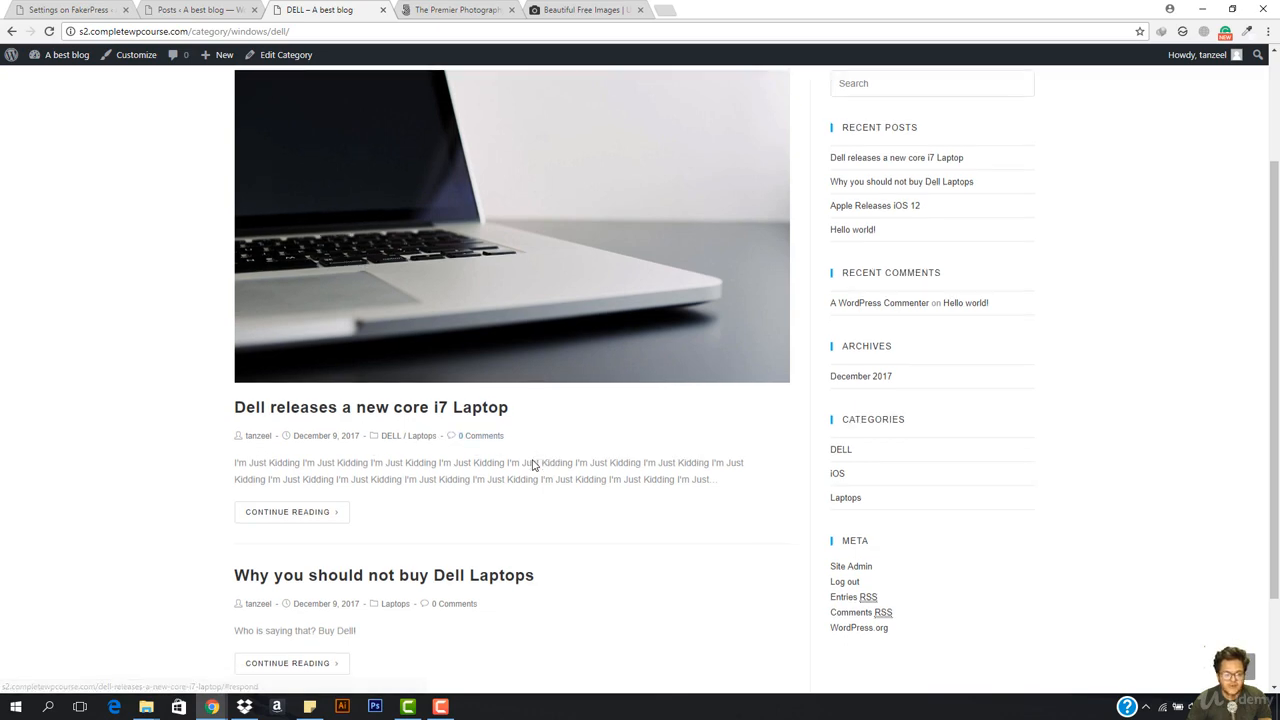
{"action": "scroll", "coordinate": [531, 463], "scroll_direction": "up", "scroll_amount": 3}
{"action": "scroll", "coordinate": [479, 355], "scroll_direction": "down", "scroll_amount": 3}
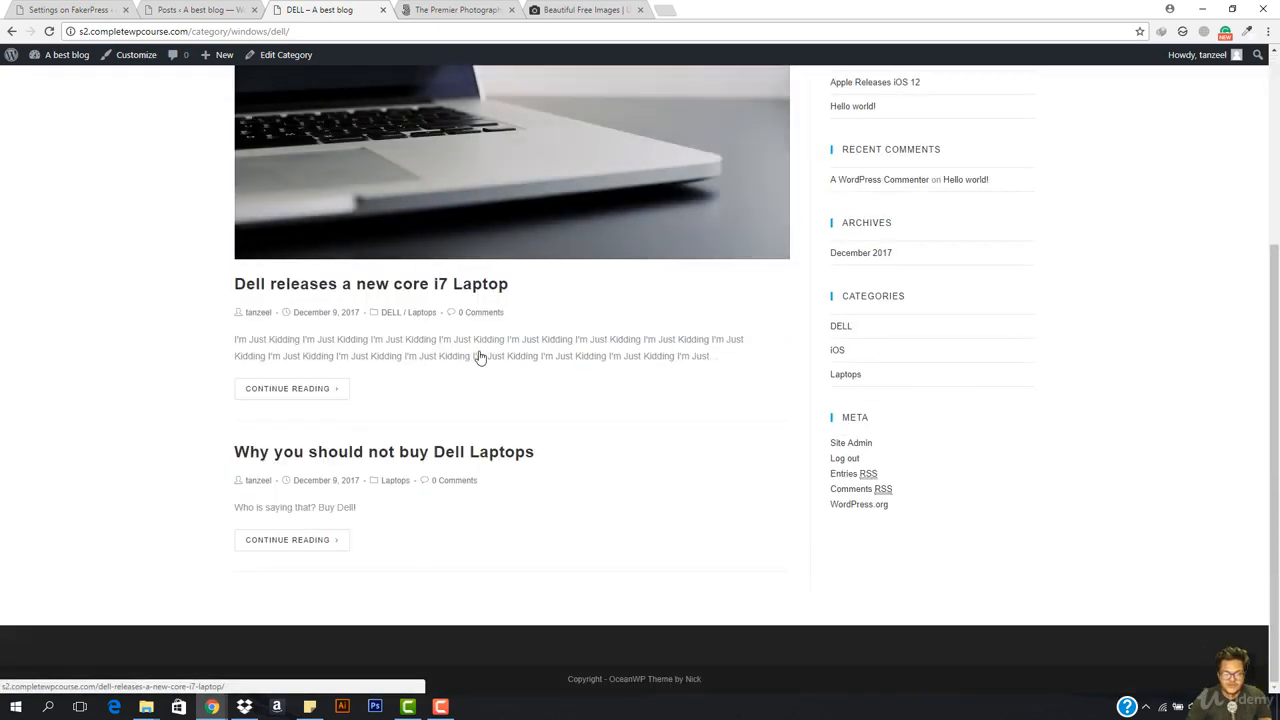
{"action": "scroll", "coordinate": [479, 351], "scroll_direction": "up", "scroll_amount": 3}
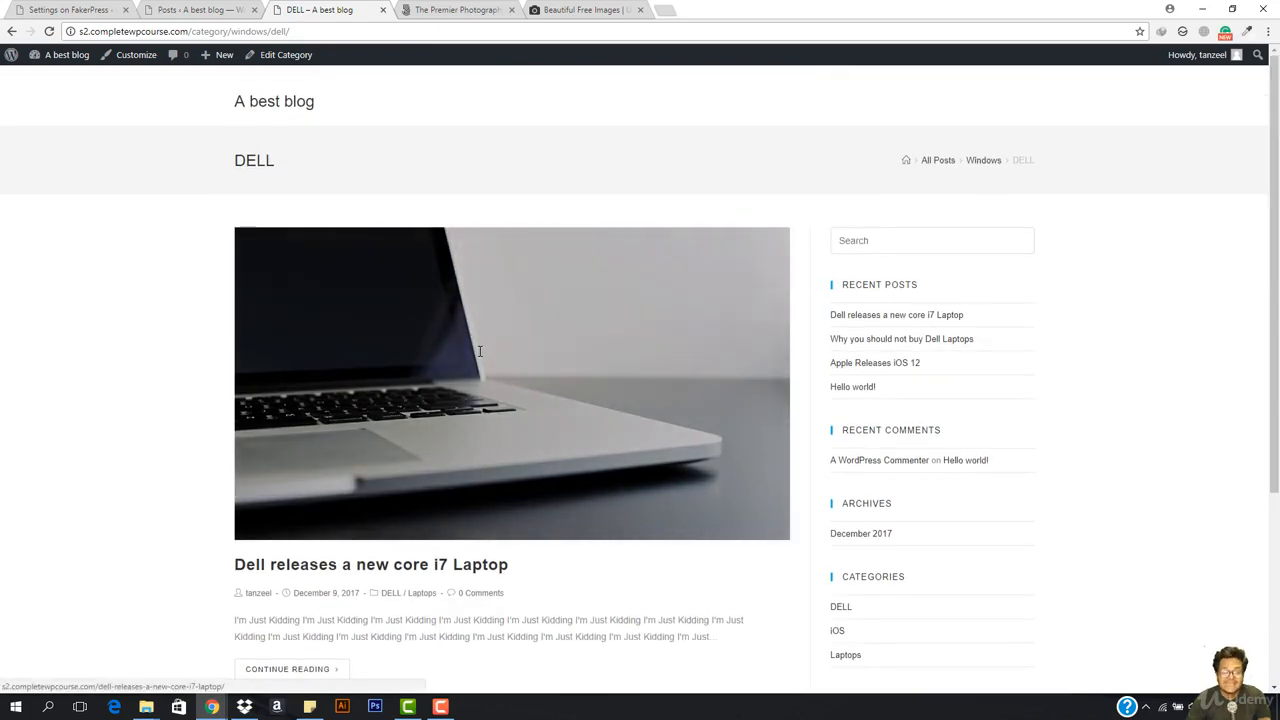
{"action": "scroll", "coordinate": [479, 351], "scroll_direction": "down", "scroll_amount": 3}
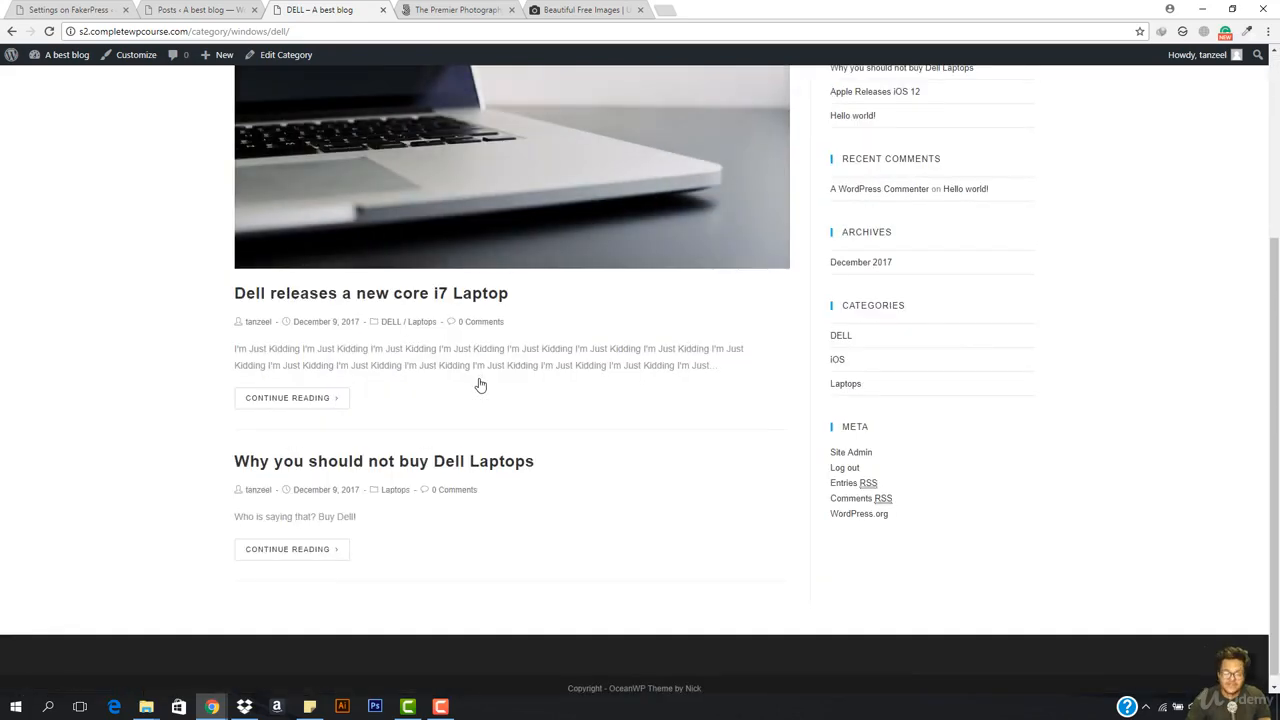
{"action": "scroll", "coordinate": [347, 325], "scroll_direction": "up", "scroll_amount": 2}
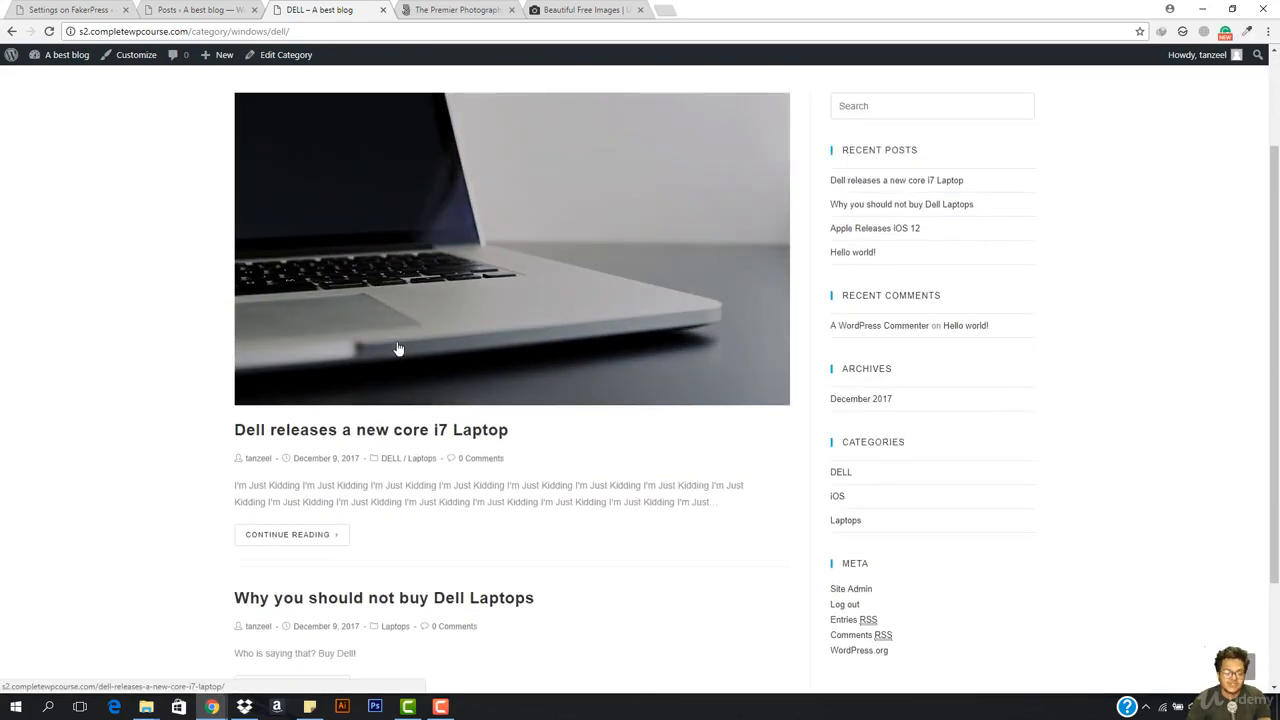
{"action": "scroll", "coordinate": [425, 354], "scroll_direction": "up", "scroll_amount": 2}
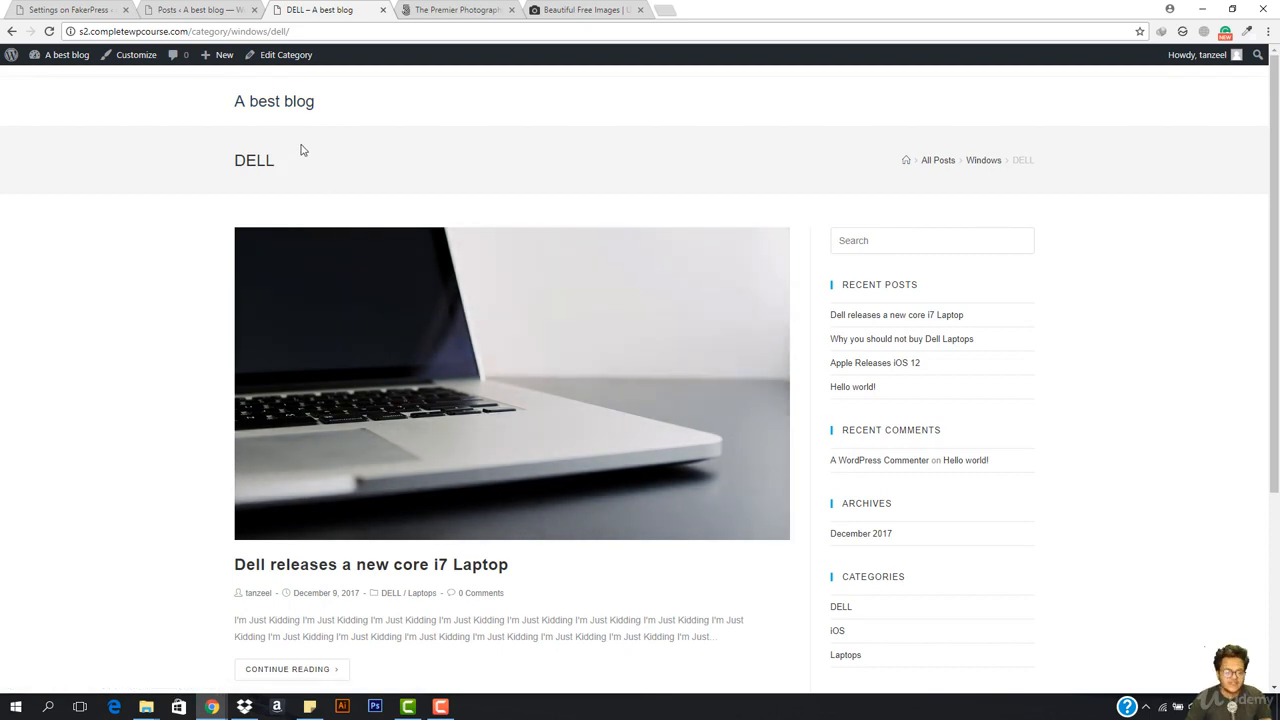
{"action": "left_click", "coordinate": [640, 9]}
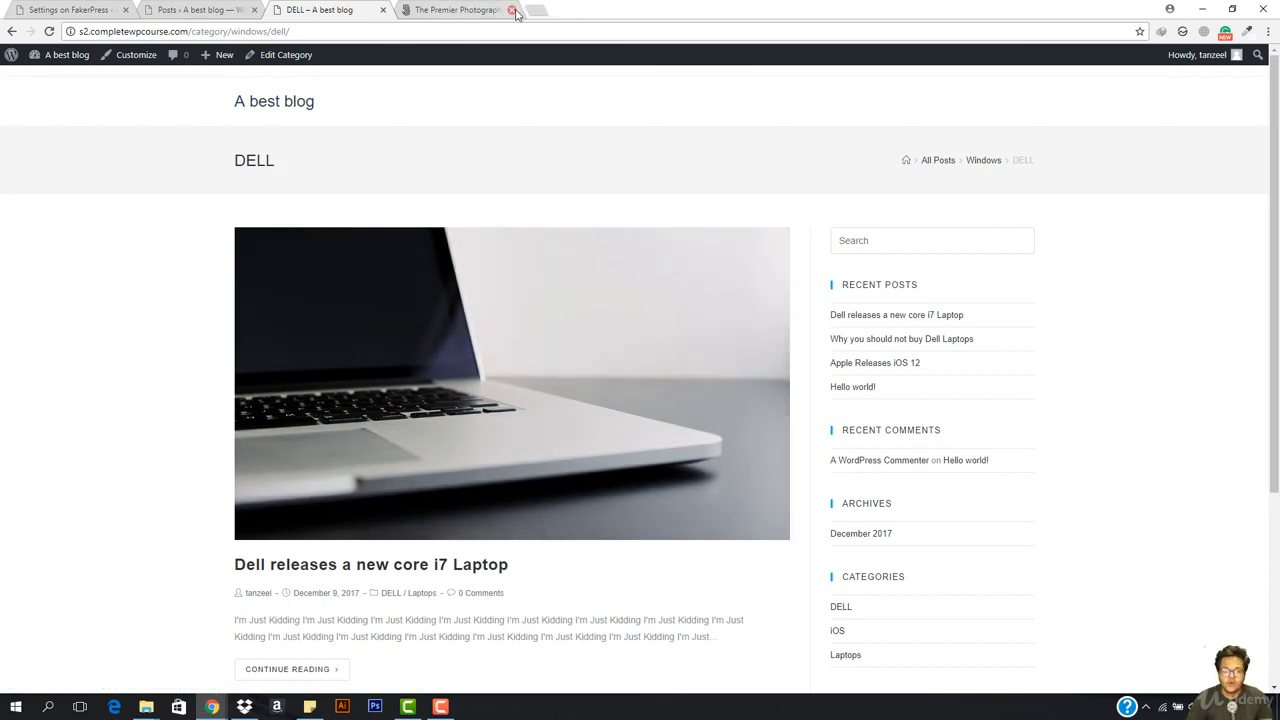
Open 500px's Join page to start signing up for an account
{"action": "left_click", "coordinate": [441, 7]}
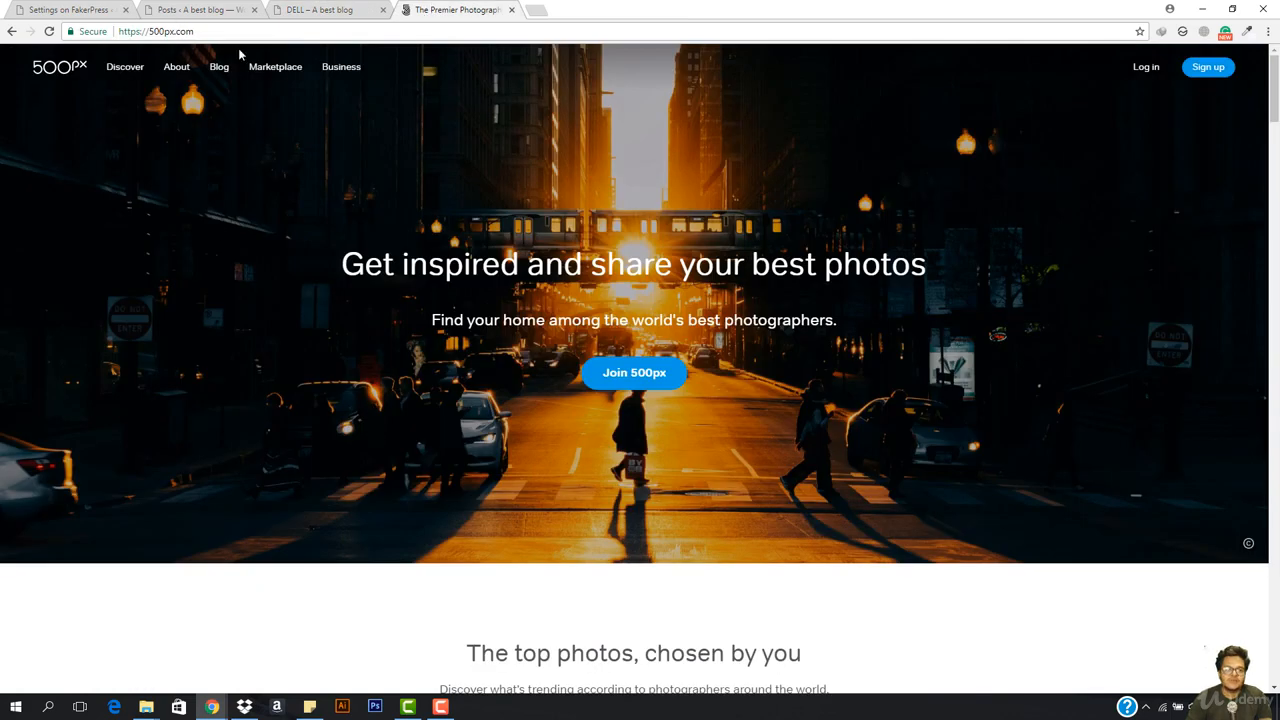
{"action": "left_click", "coordinate": [1206, 70]}
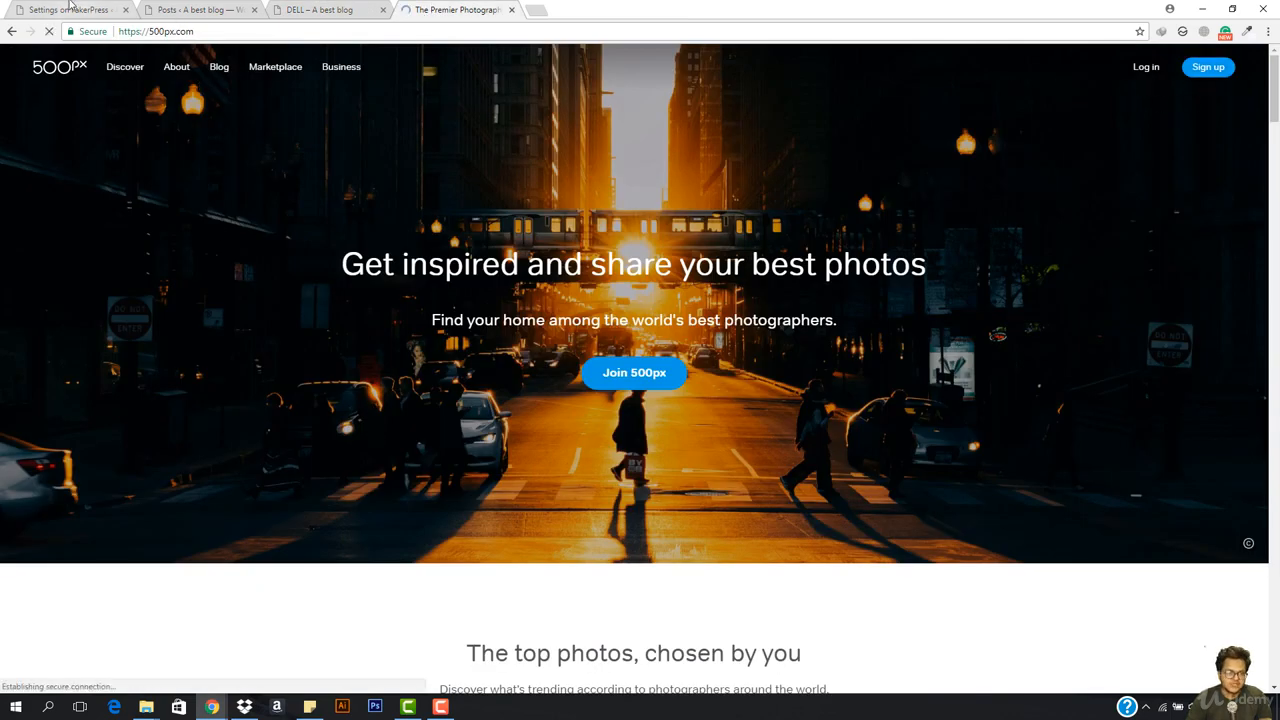
{"action": "left_click", "coordinate": [72, 9]}
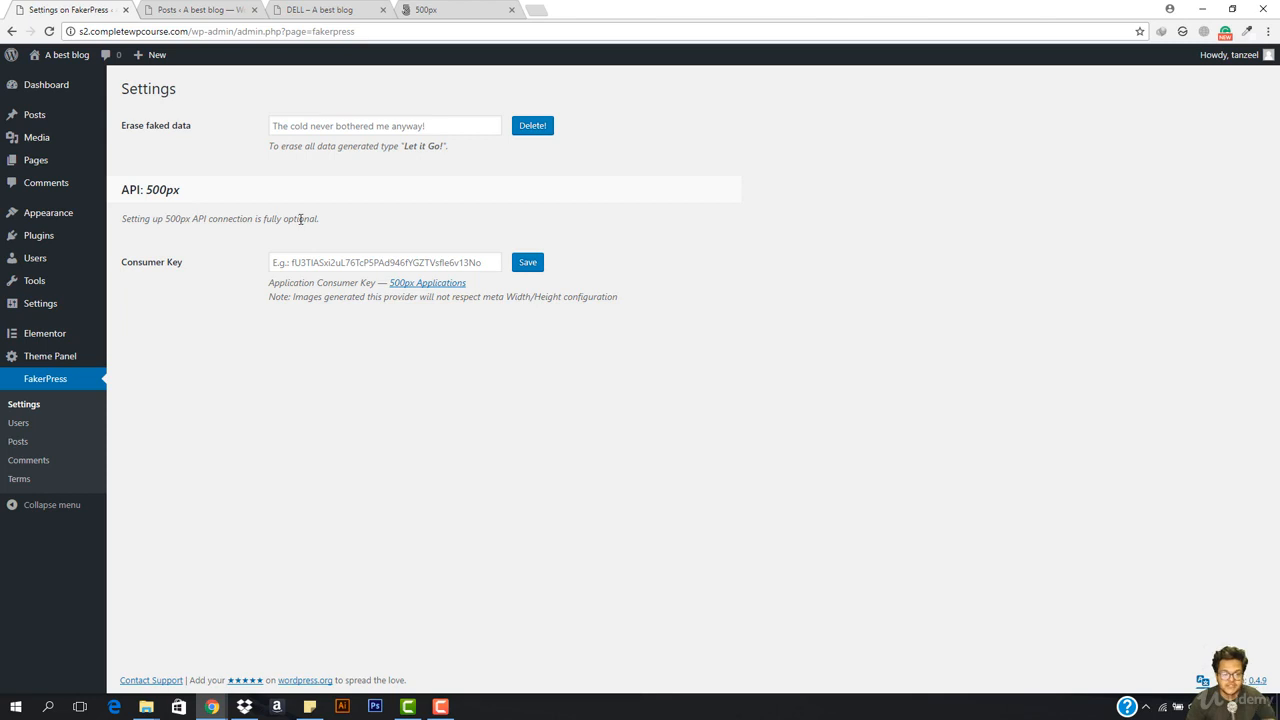
{"action": "left_click", "coordinate": [429, 287]}
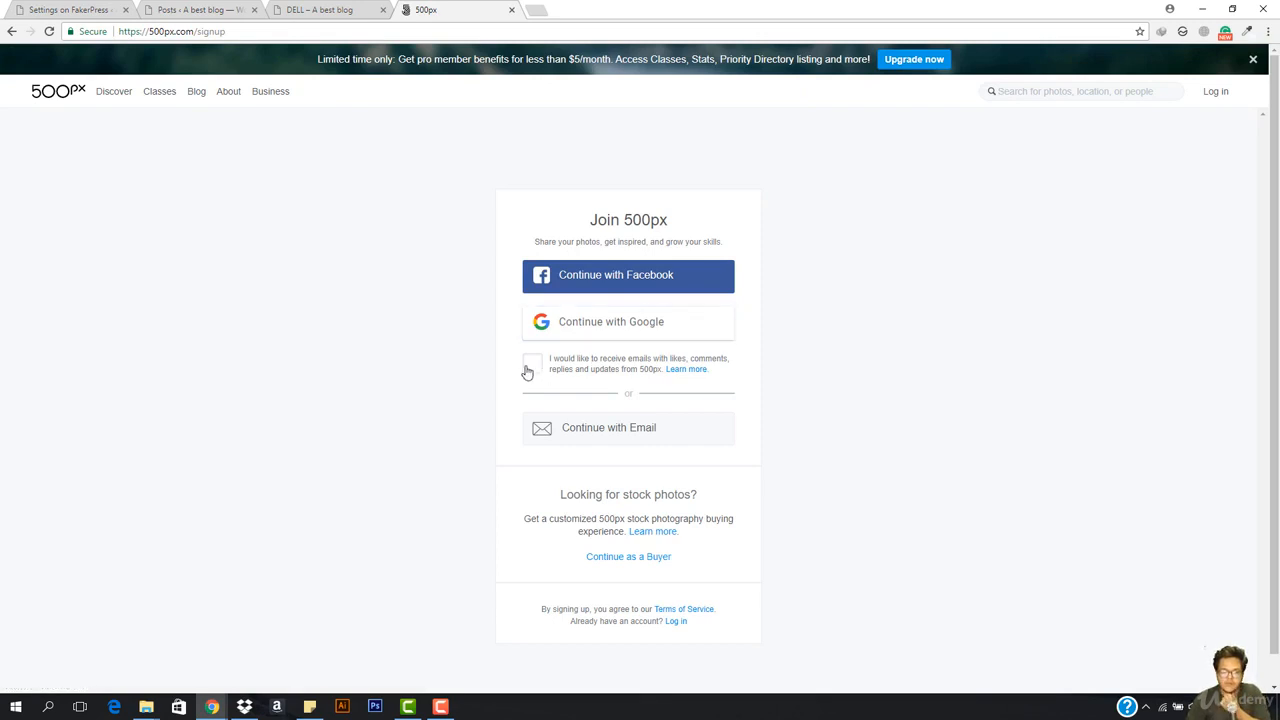
Opt in to 500px e-mail updates and sign up with the Google account, allowing 500px access
{"action": "left_click", "coordinate": [530, 366]}
{"action": "left_click", "coordinate": [595, 339]}
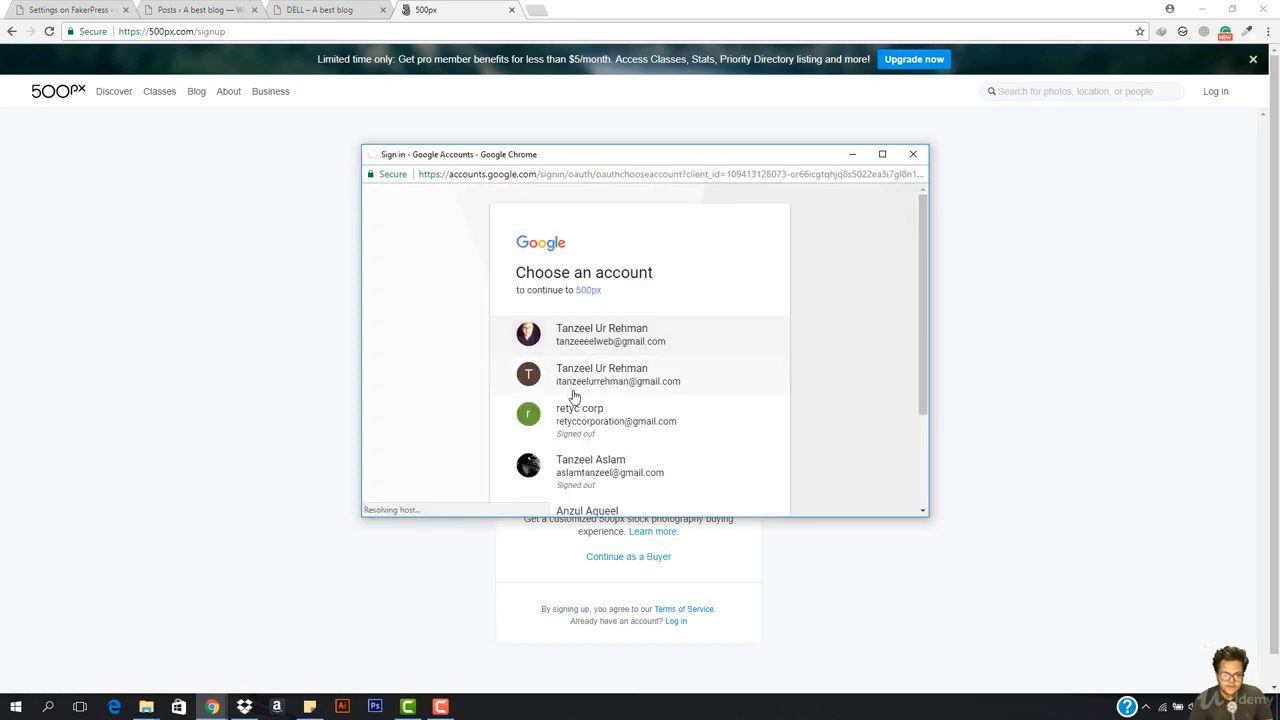
{"action": "scroll", "coordinate": [654, 336], "scroll_direction": "down", "scroll_amount": 1}
{"action": "left_click", "coordinate": [662, 310]}
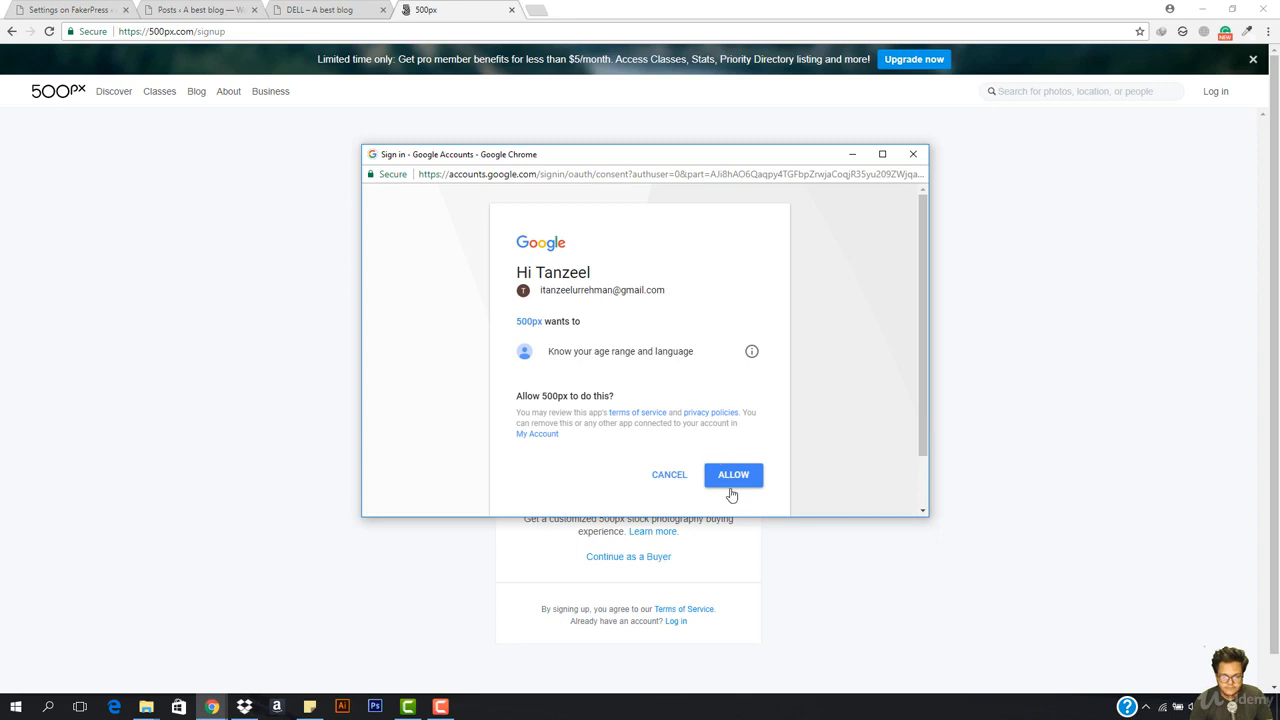
{"action": "left_click", "coordinate": [740, 478]}
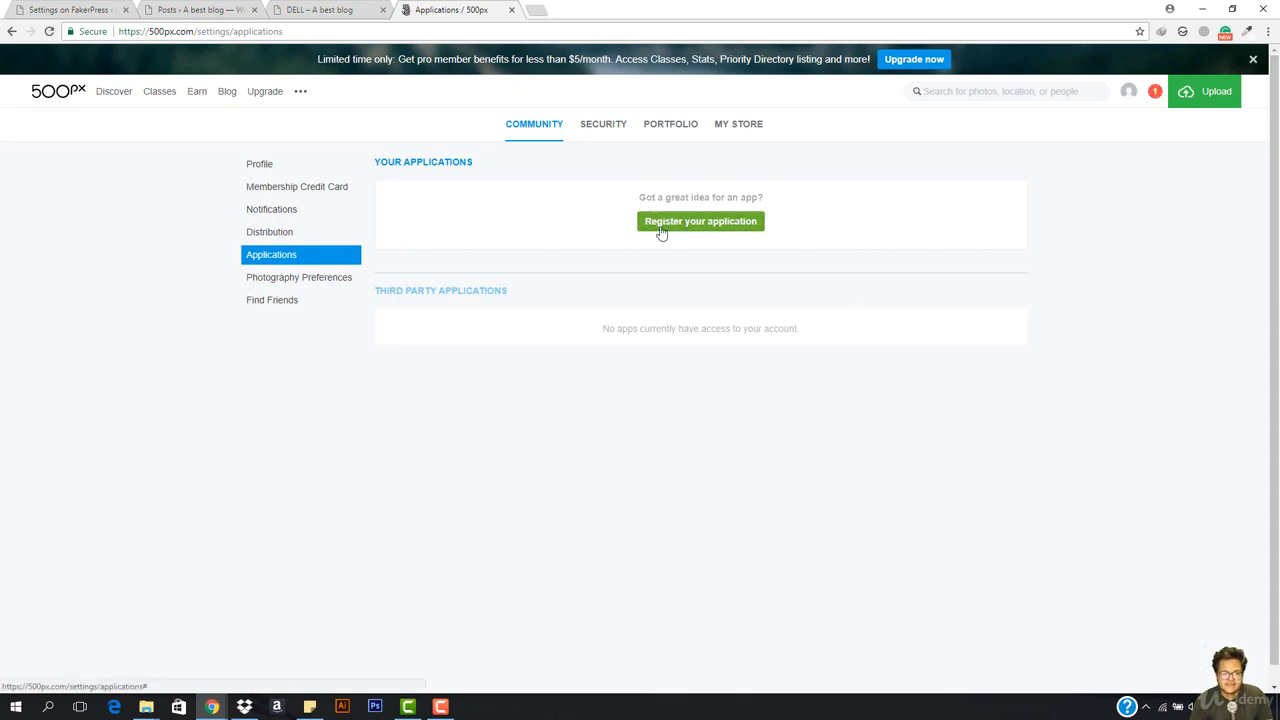
Start a new 500px application named s2cwpc with the description 'my test site'
{"action": "left_click", "coordinate": [716, 224]}
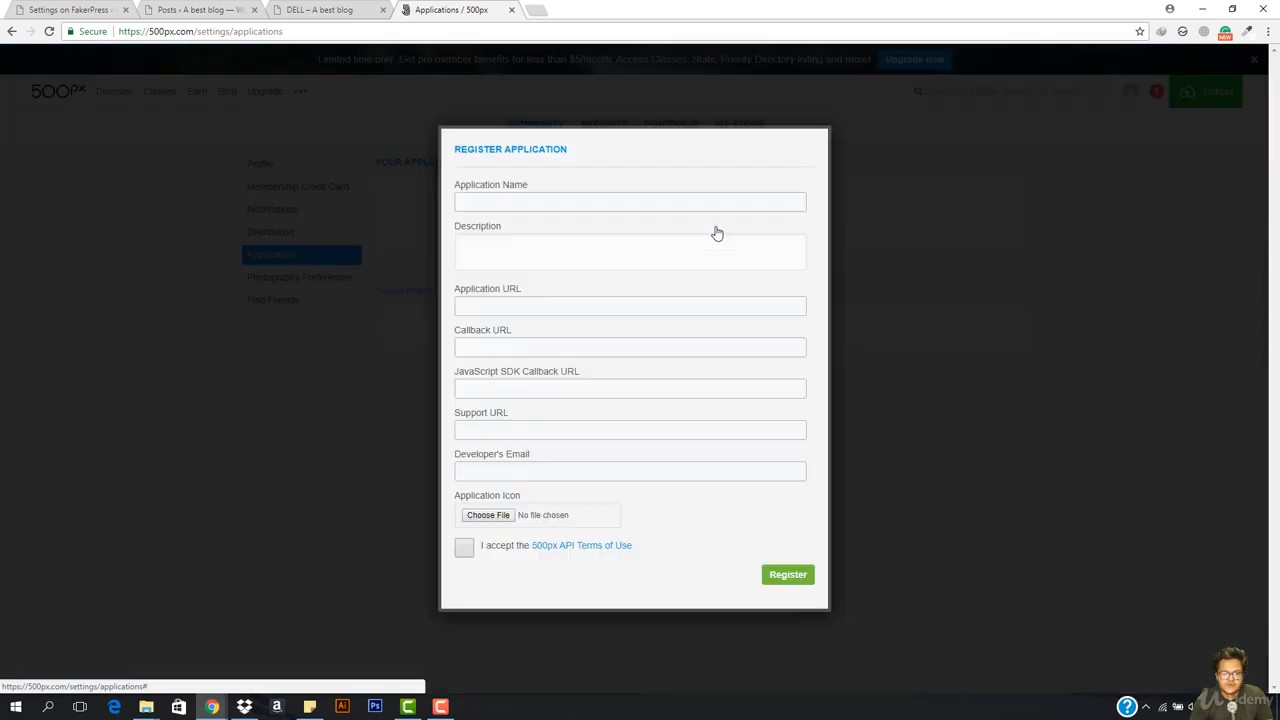
{"action": "left_click", "coordinate": [566, 206]}
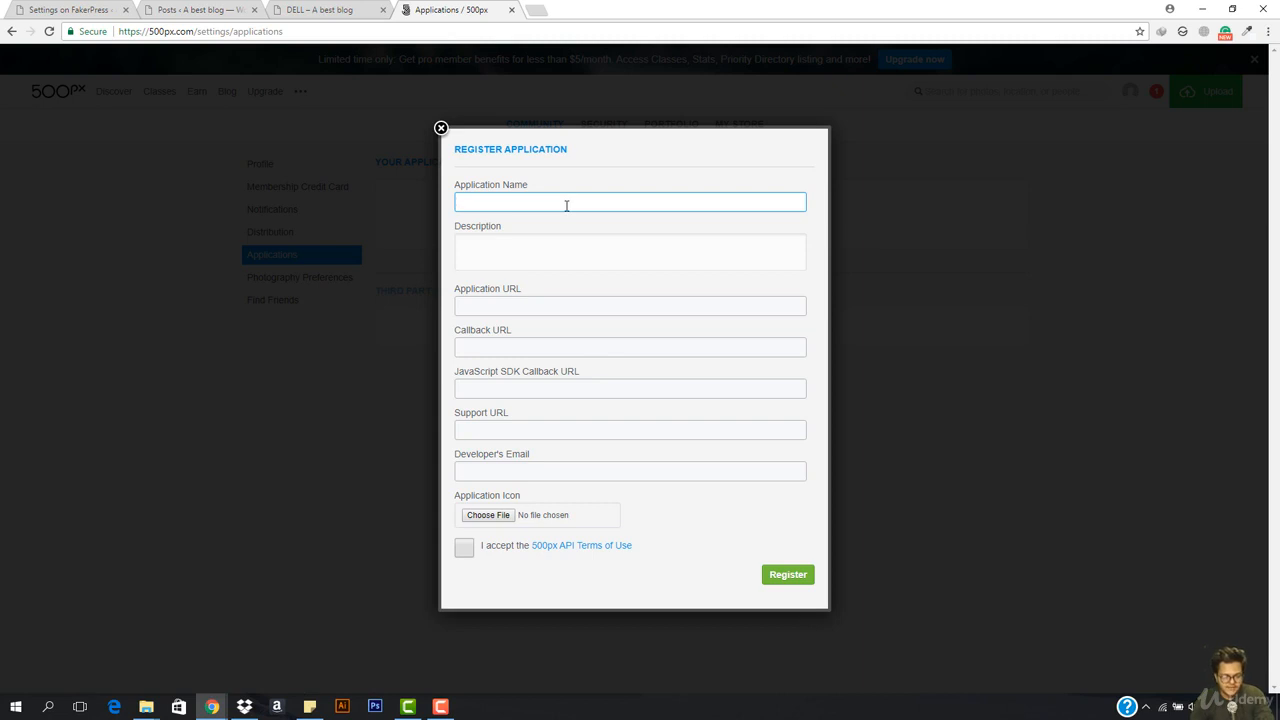
{"action": "left_click", "coordinate": [67, 9]}
{"action": "left_click", "coordinate": [490, 9]}
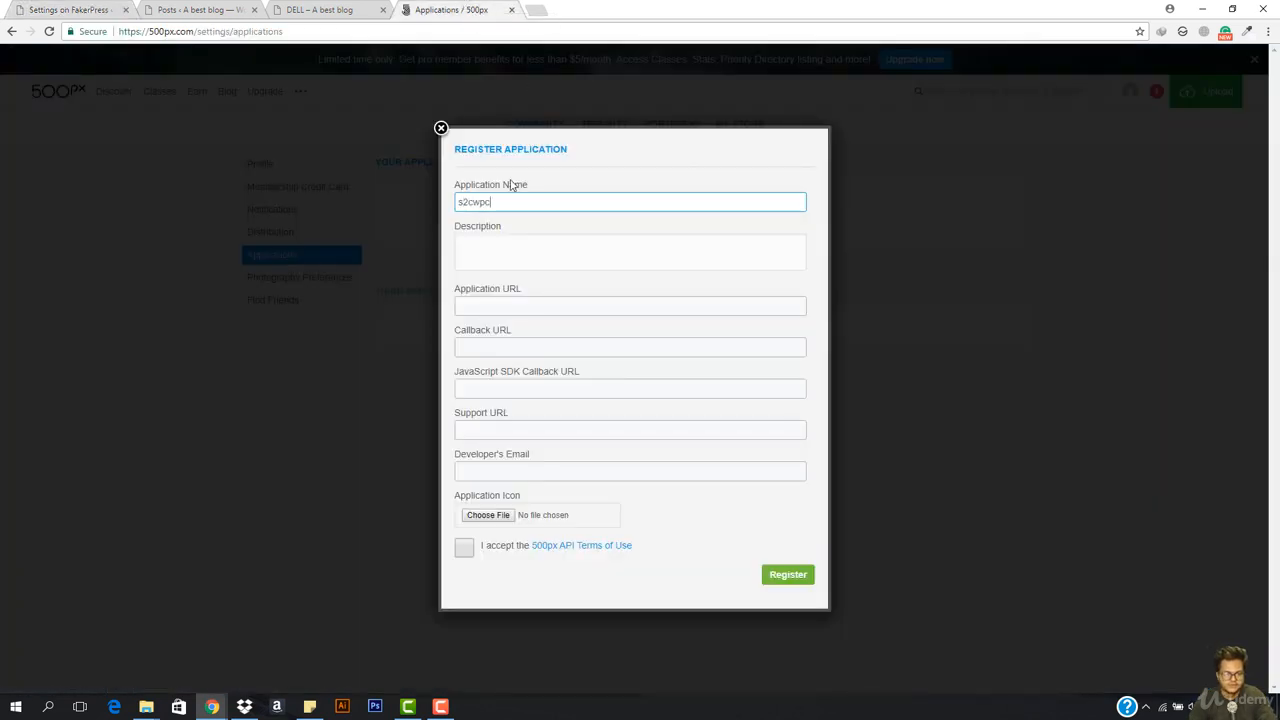
{"action": "left_click", "coordinate": [517, 264]}
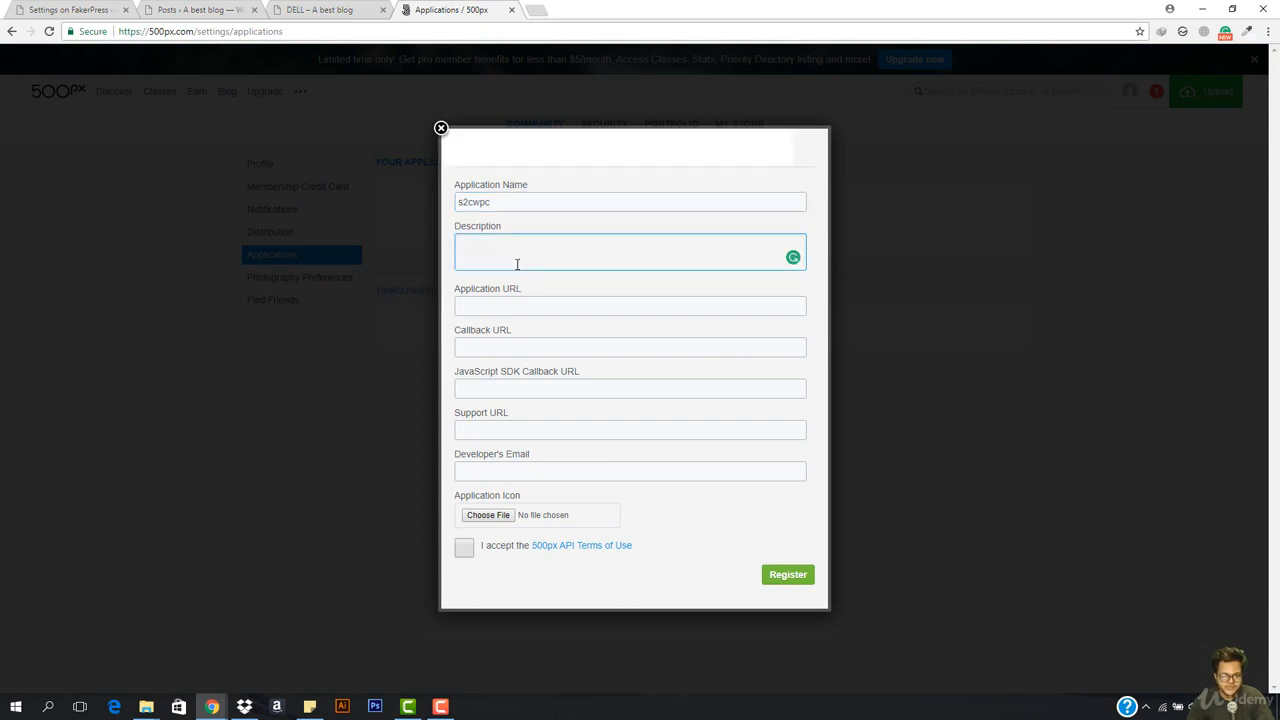
{"action": "type", "text": "my test site"}
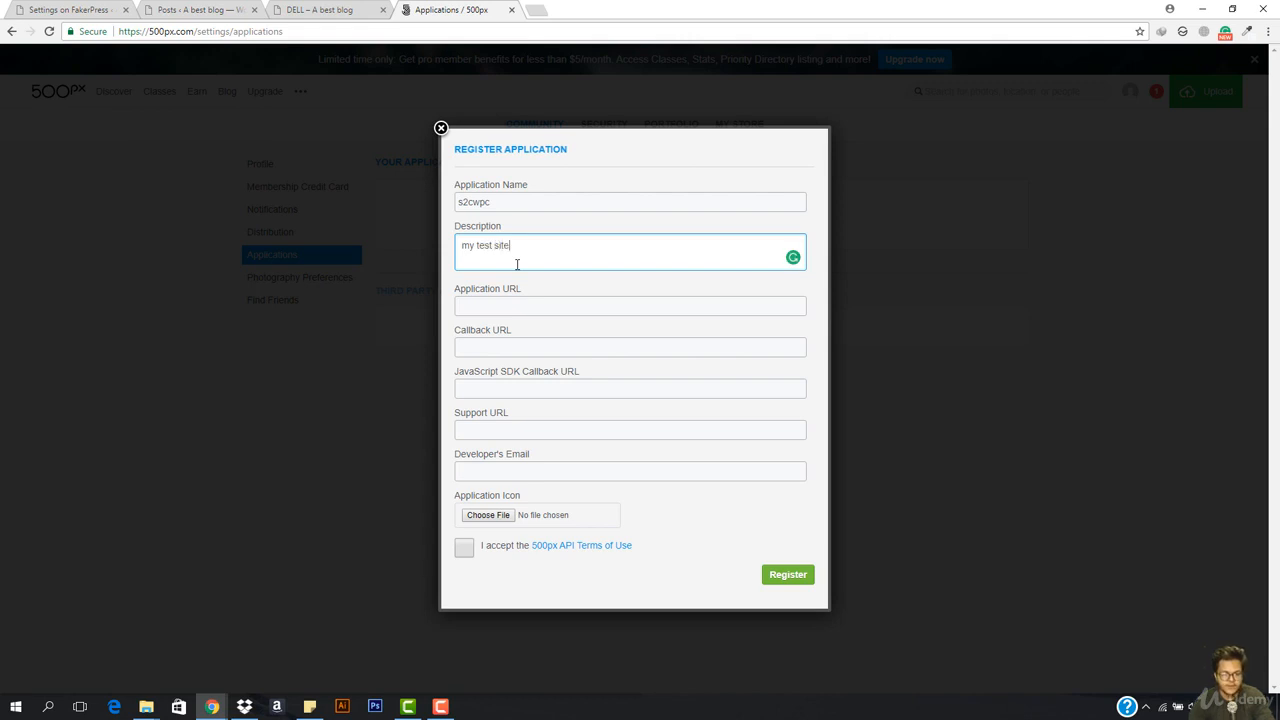
{"action": "key", "text": "Tab"}
Copy the blog's address from WordPress and paste it as the Application URL
{"action": "left_click", "coordinate": [18, 7]}
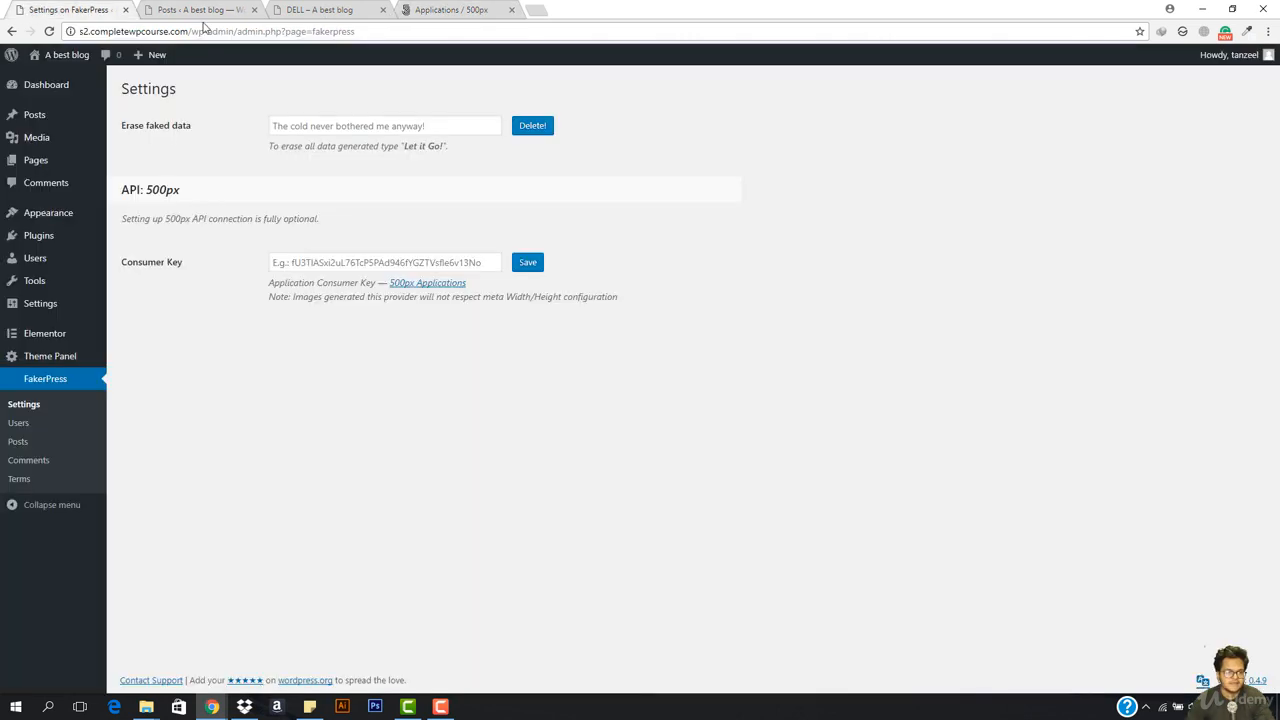
{"action": "left_click_drag", "start_coordinate": [190, 31], "coordinate": [70, 45]}
{"action": "key", "text": "ctrl+c"}
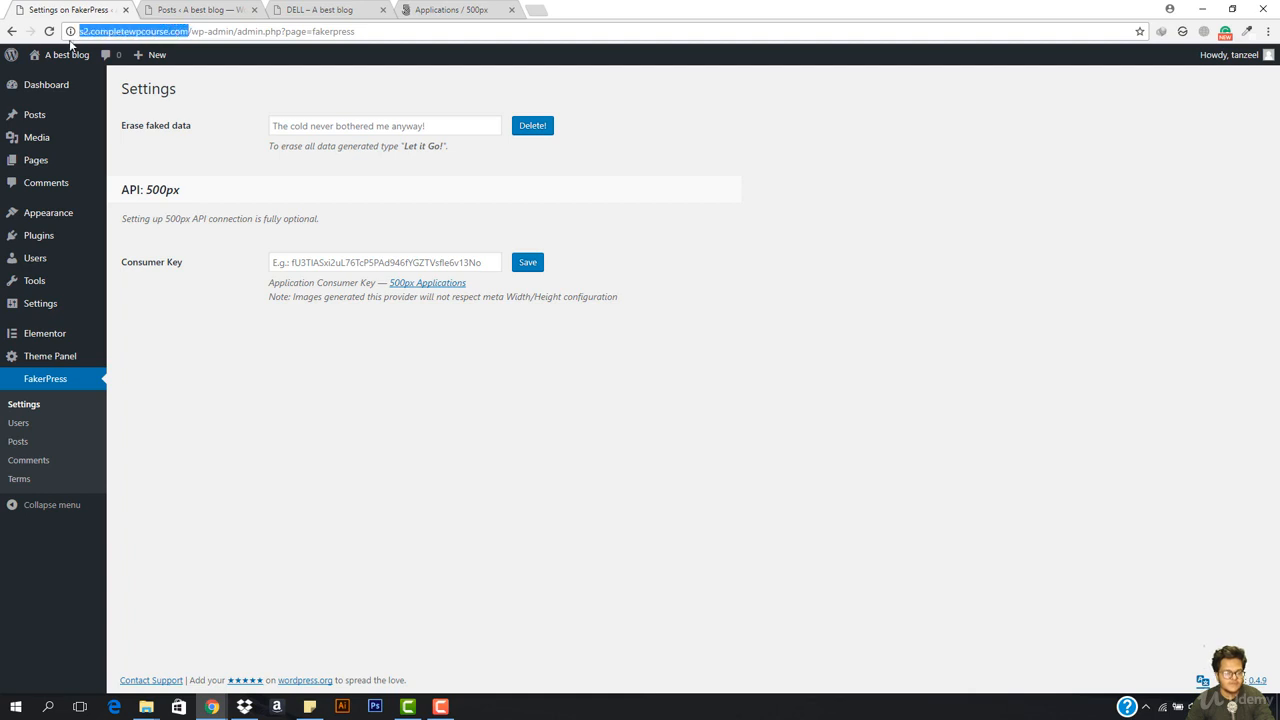
{"action": "left_click", "coordinate": [440, 9]}
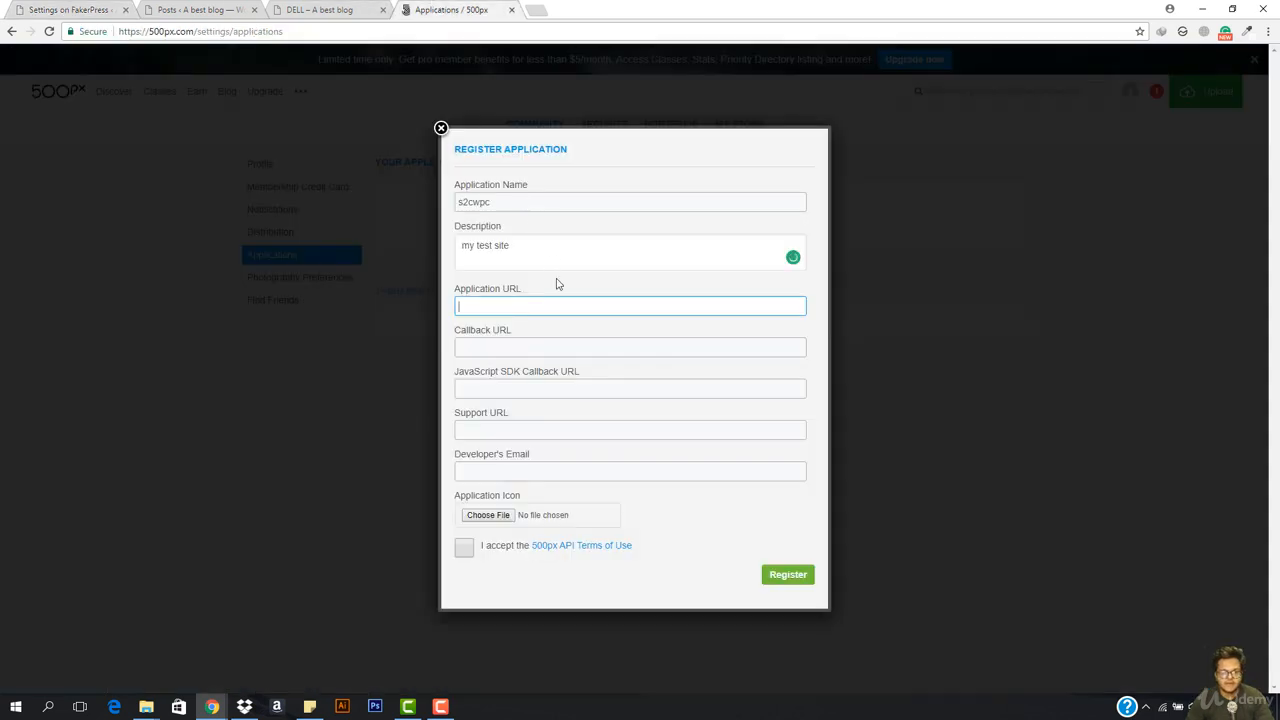
{"action": "key", "text": "ctrl+v"}
Paste the site address into the Callback URL, then clear that field again
{"action": "left_click", "coordinate": [564, 346]}
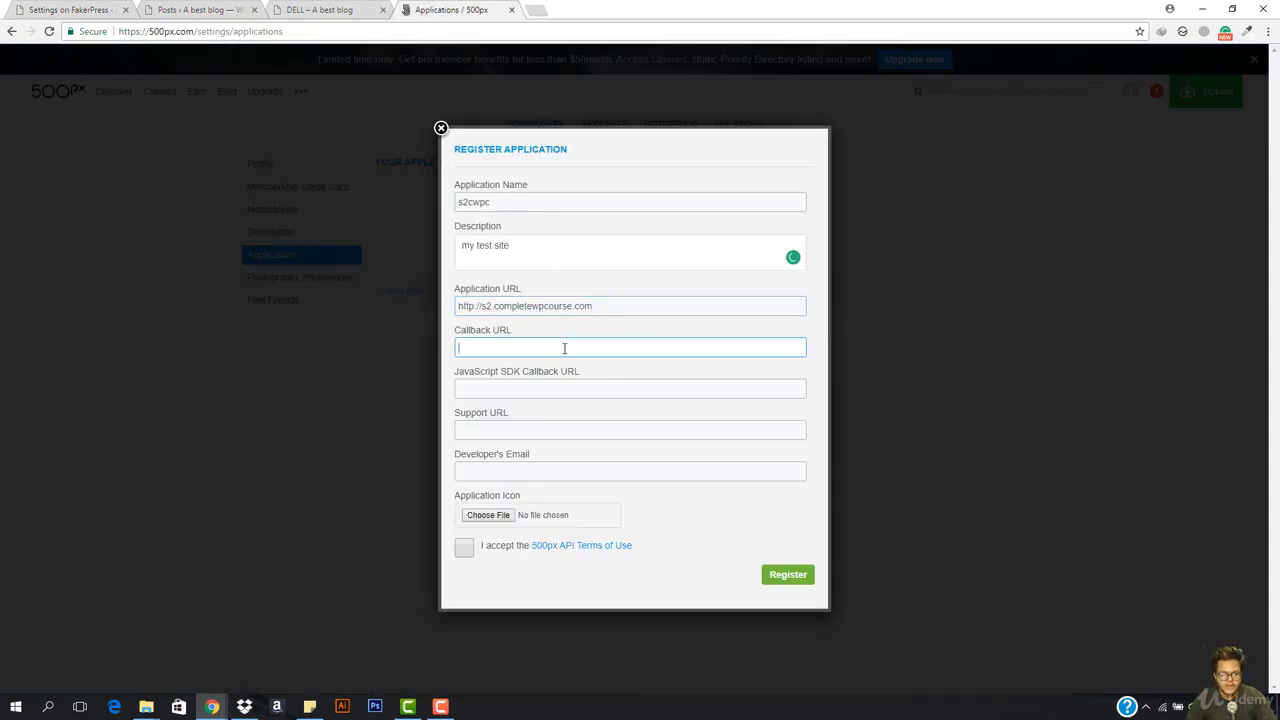
{"action": "left_click", "coordinate": [75, 10]}
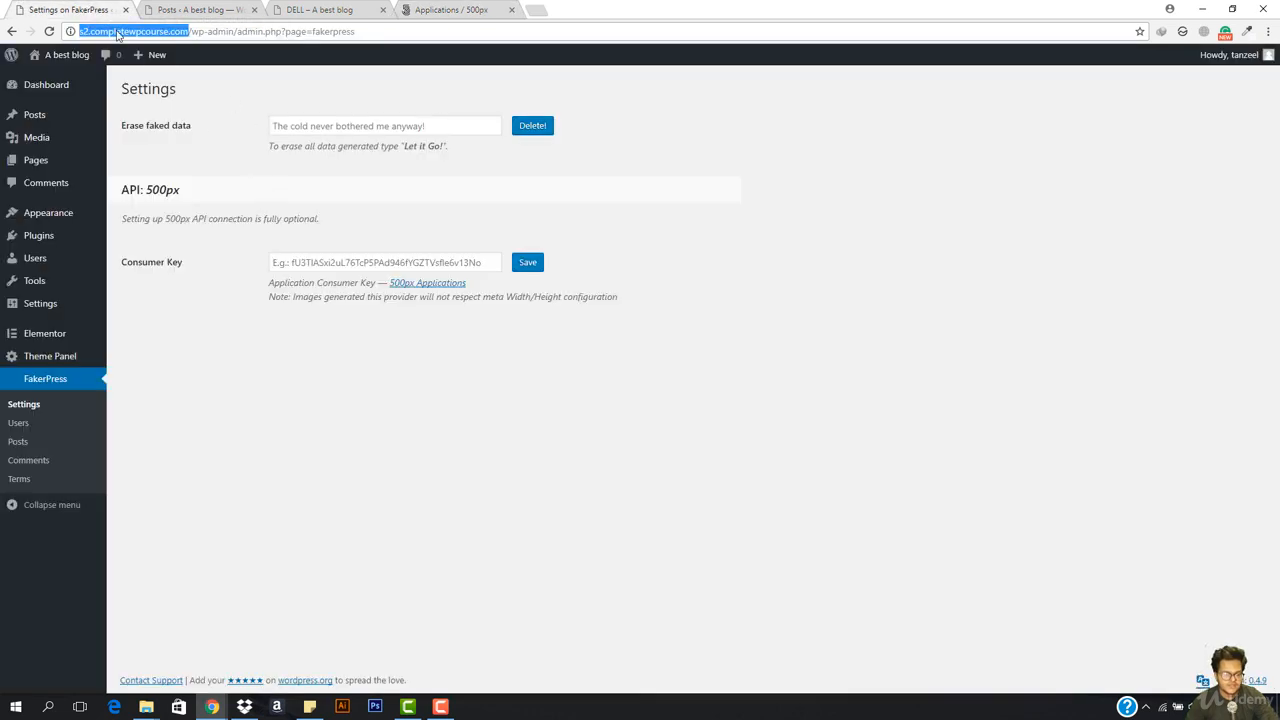
{"action": "left_click", "coordinate": [435, 9]}
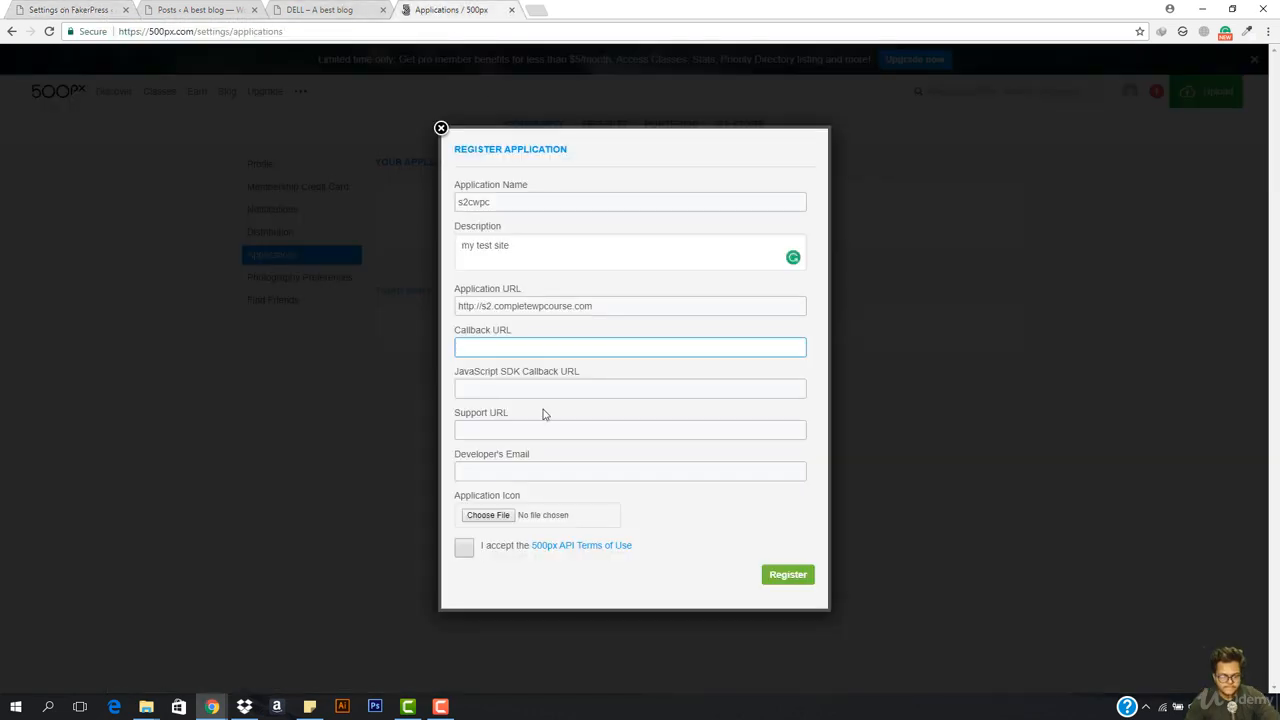
{"action": "key", "text": "ctrl+v"}
{"action": "left_click", "coordinate": [551, 391]}
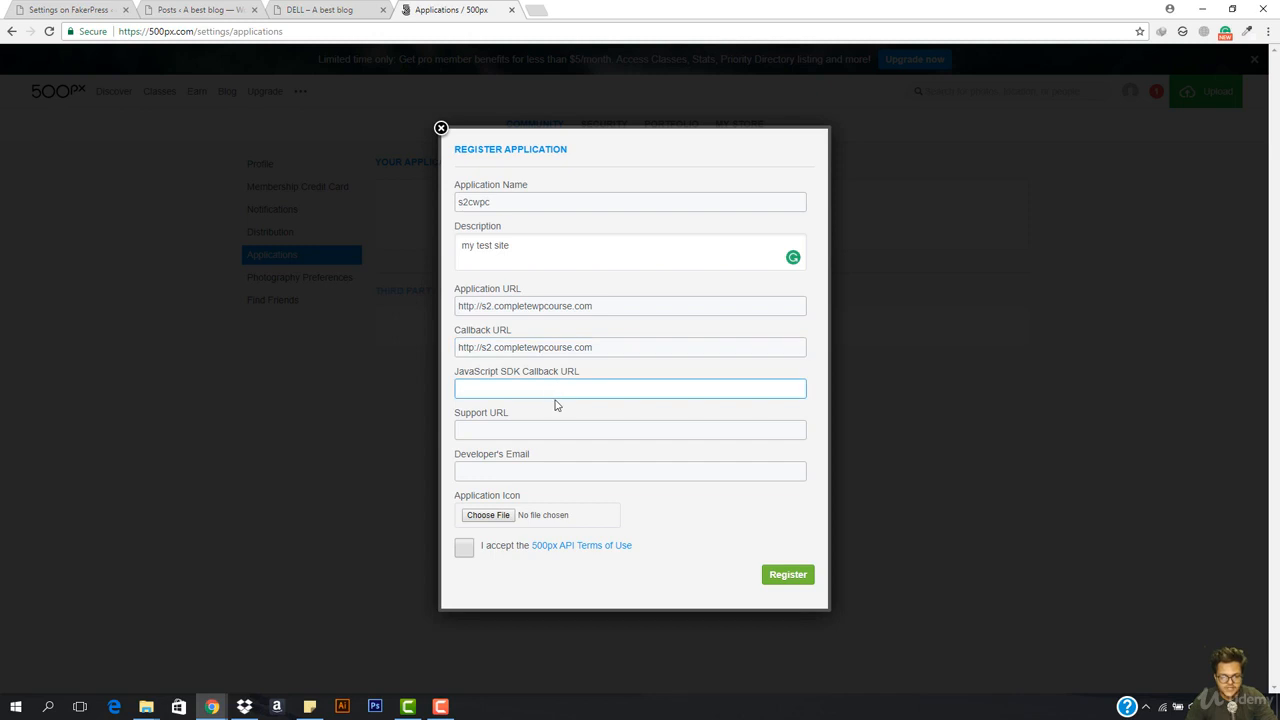
{"action": "left_click", "coordinate": [556, 428]}
{"action": "triple_click", "coordinate": [608, 346]}
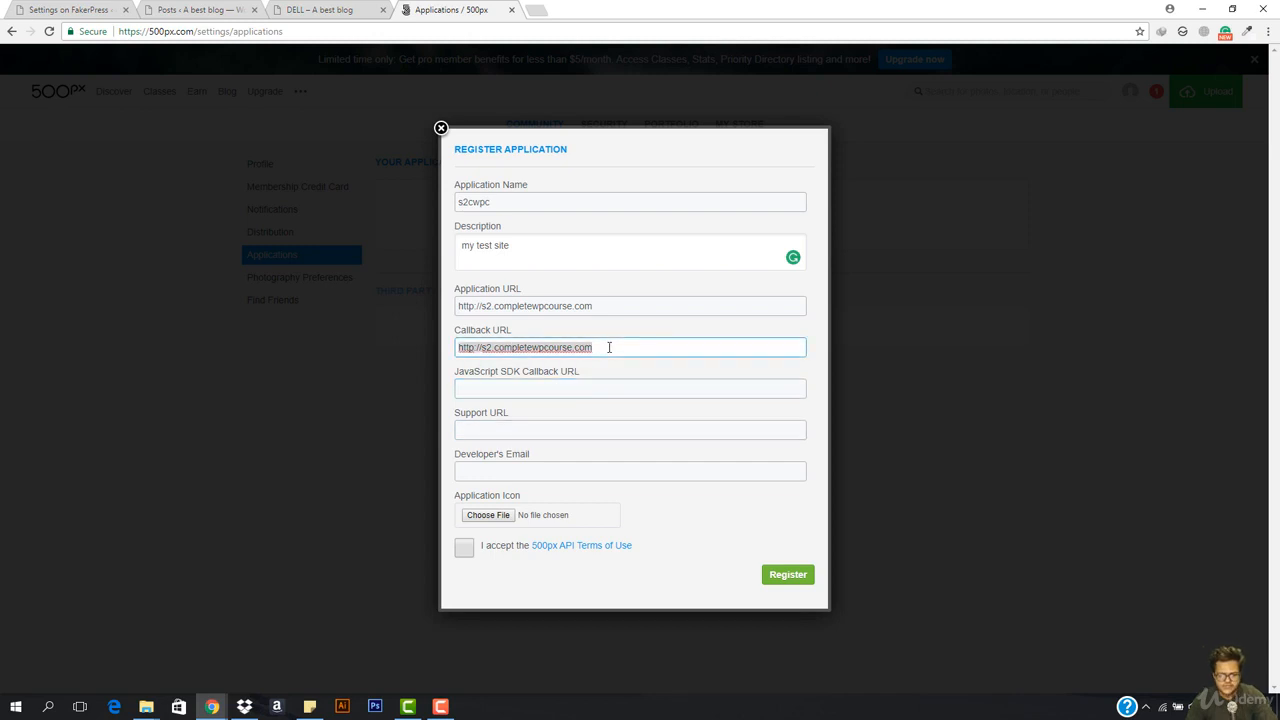
{"action": "key", "text": "BackSpace"}
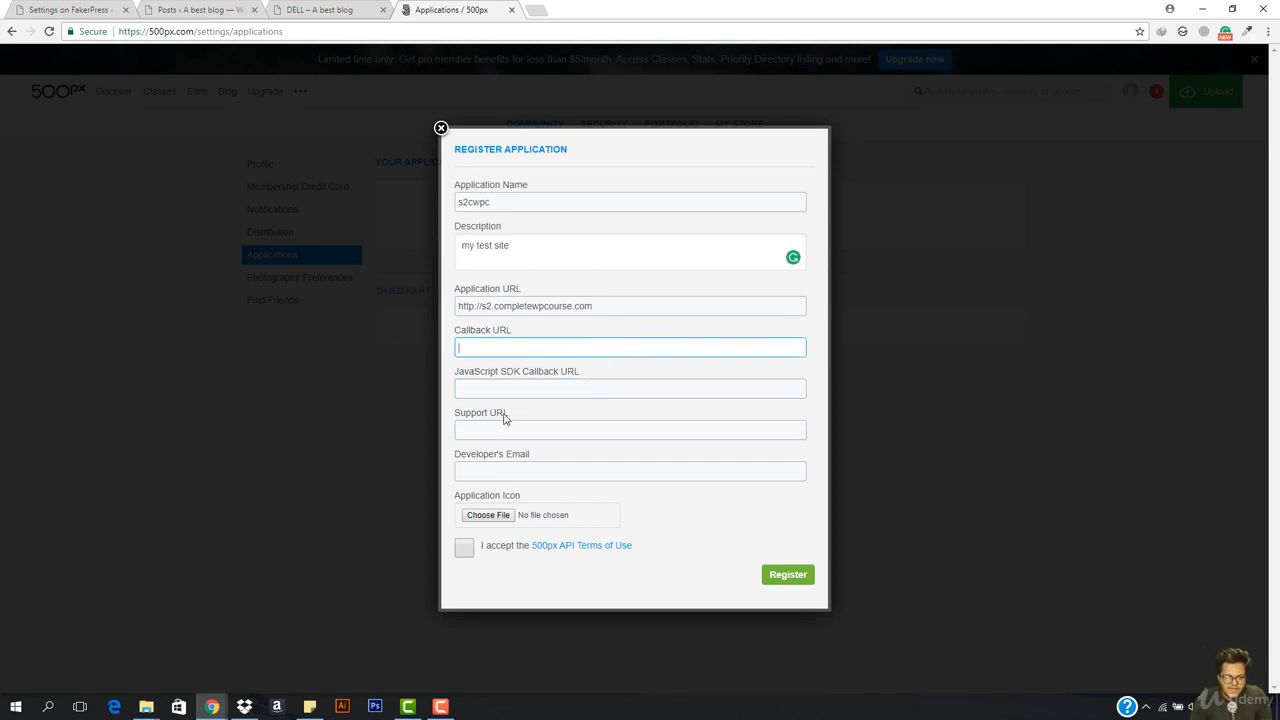
Fill in the developer's e-mail, accept the 500px API Terms of Use, and register the application
{"action": "left_click", "coordinate": [531, 467]}
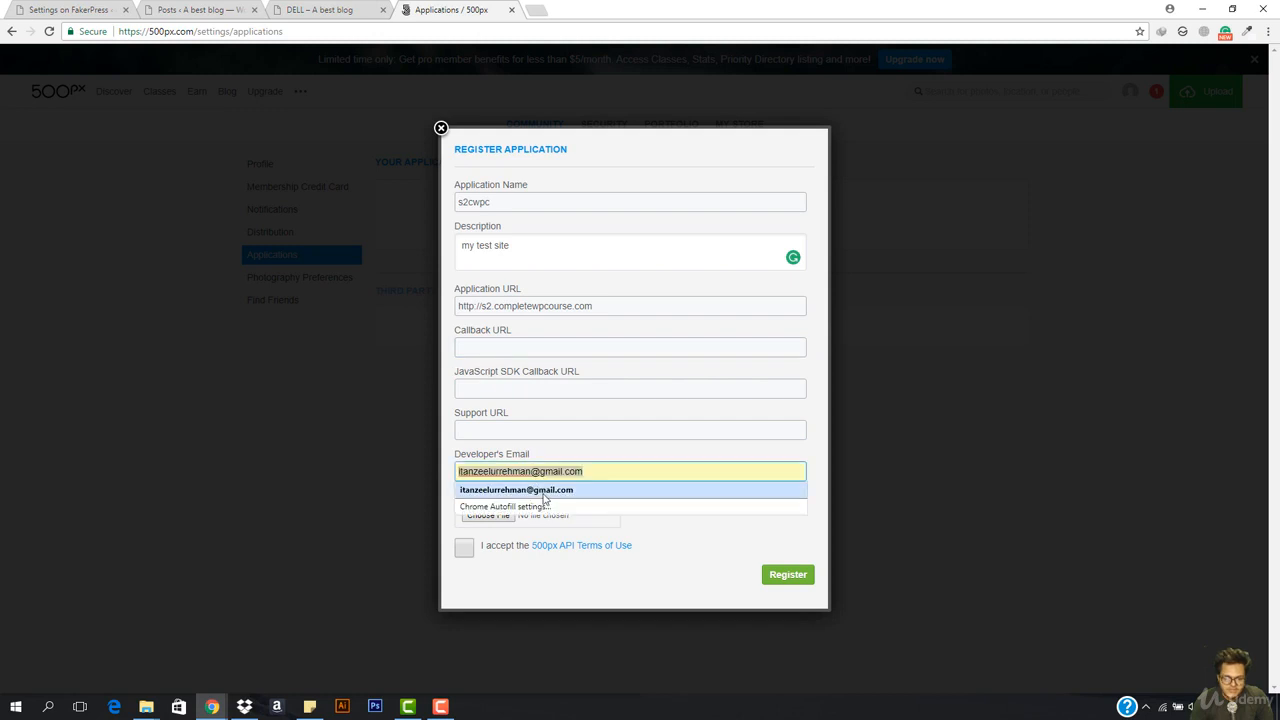
{"action": "left_click", "coordinate": [520, 489]}
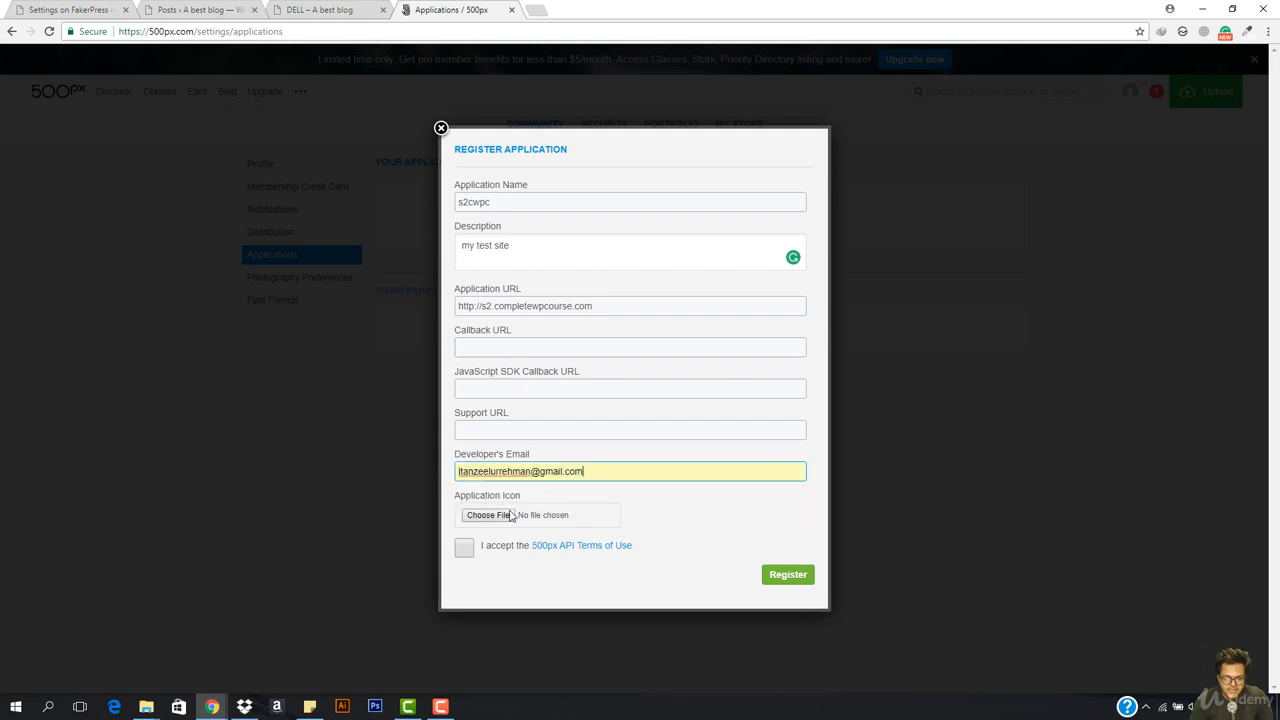
{"action": "left_click", "coordinate": [463, 547]}
{"action": "left_click", "coordinate": [788, 577]}
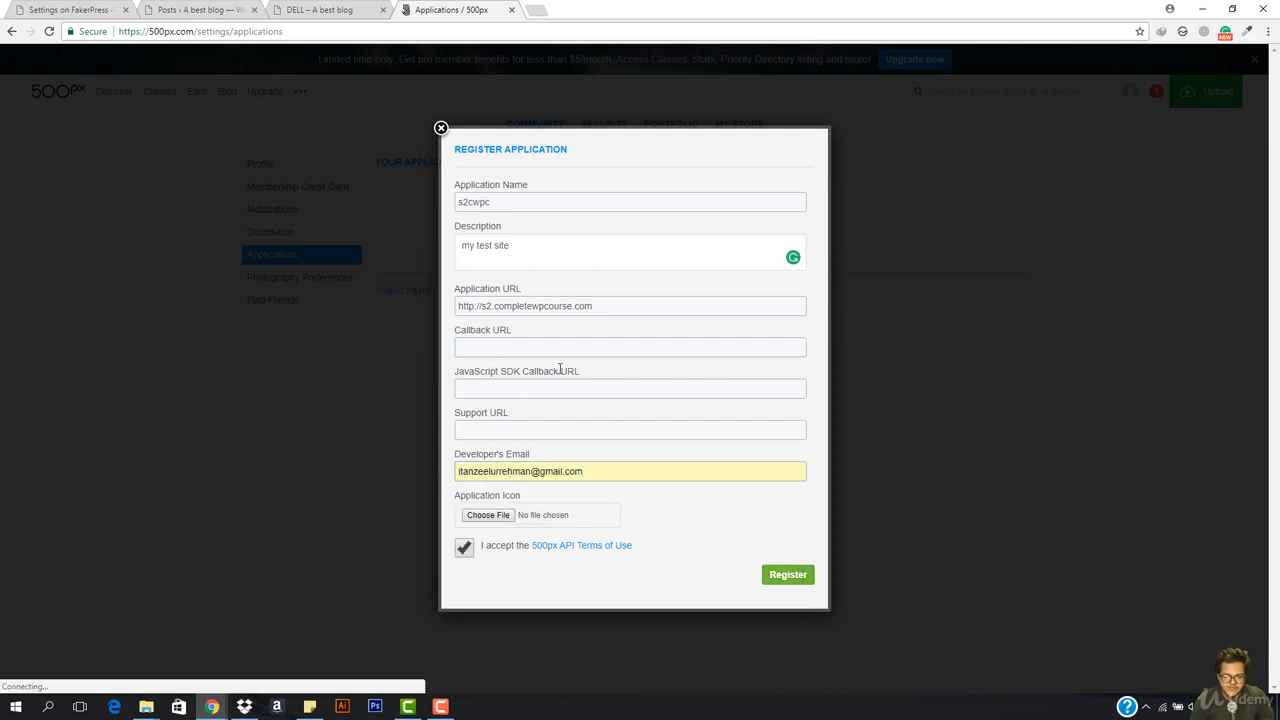
{"action": "left_click", "coordinate": [70, 9]}
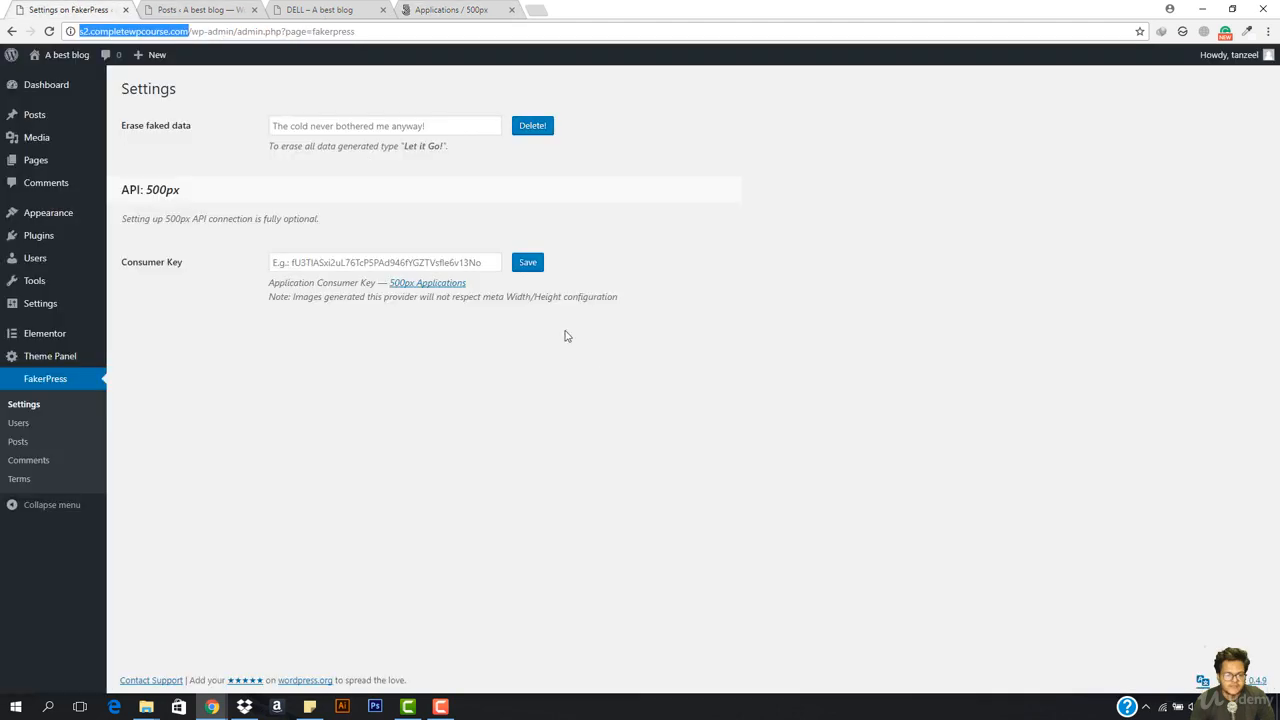
{"action": "left_click", "coordinate": [480, 7]}
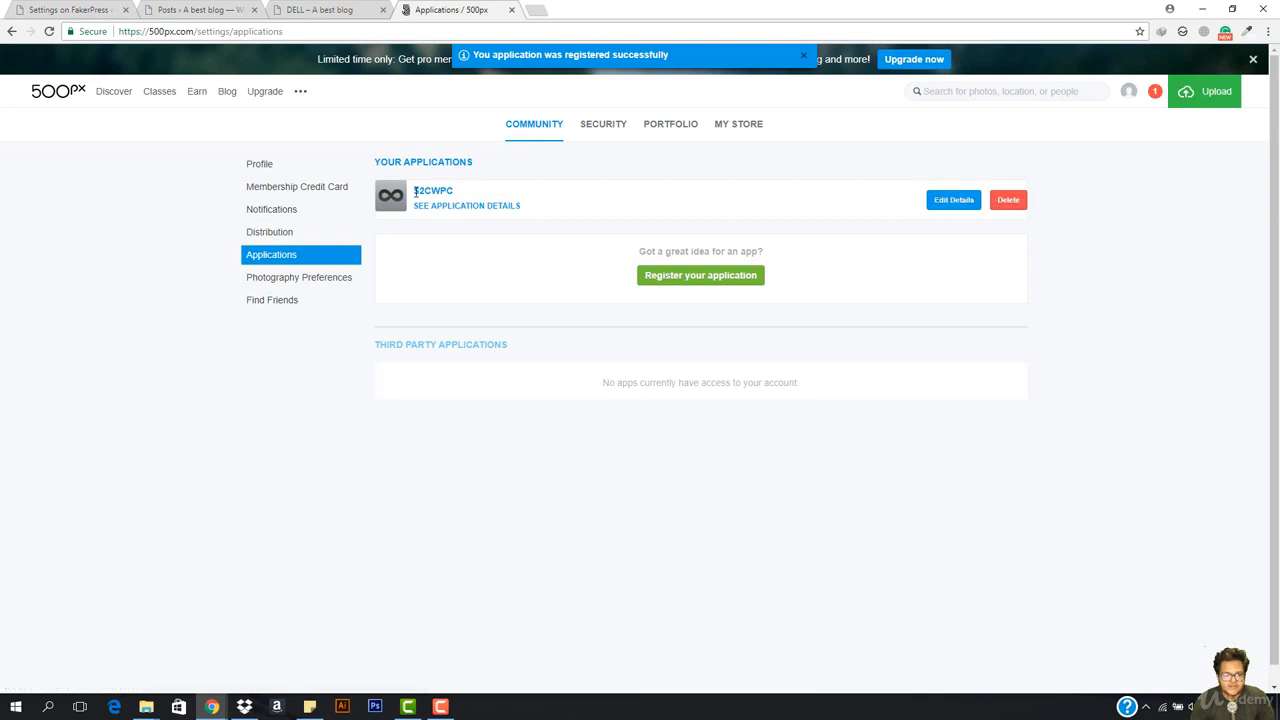
Reveal the S2CWPC application's keys and details
{"action": "left_click_drag", "start_coordinate": [416, 191], "coordinate": [479, 196]}
{"action": "left_click", "coordinate": [411, 225]}
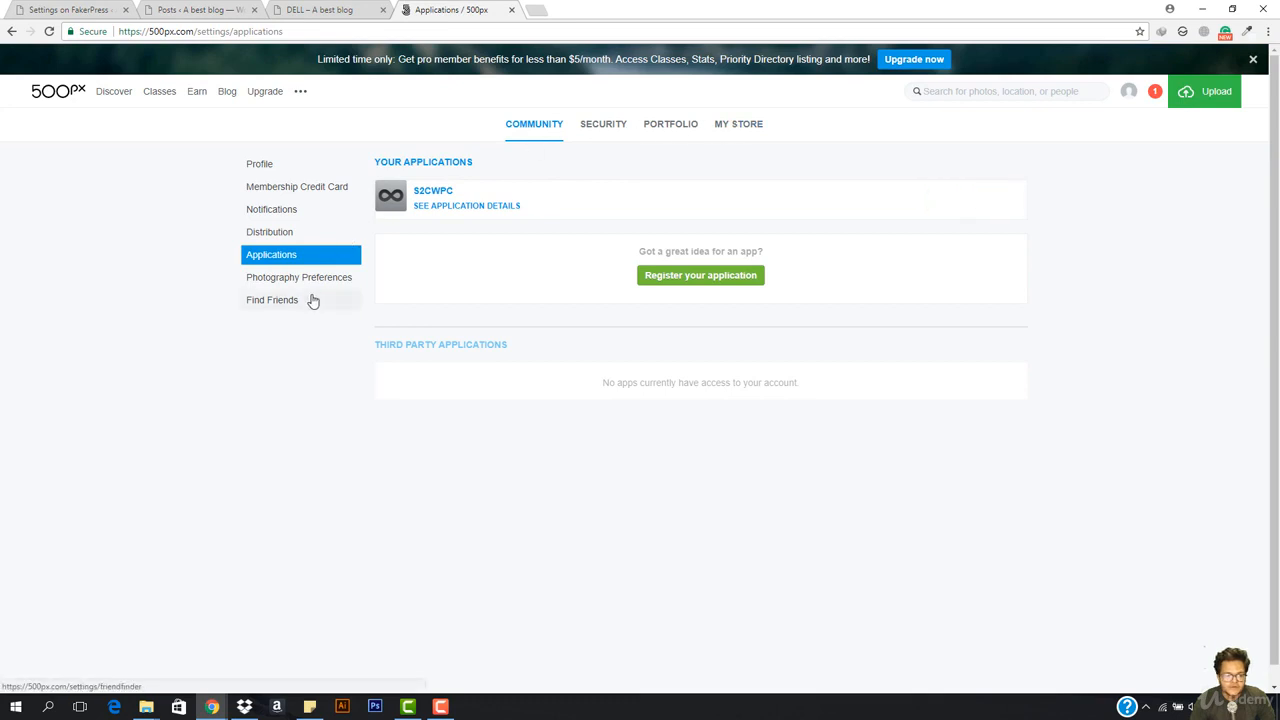
{"action": "mouse_move", "coordinate": [433, 192]}
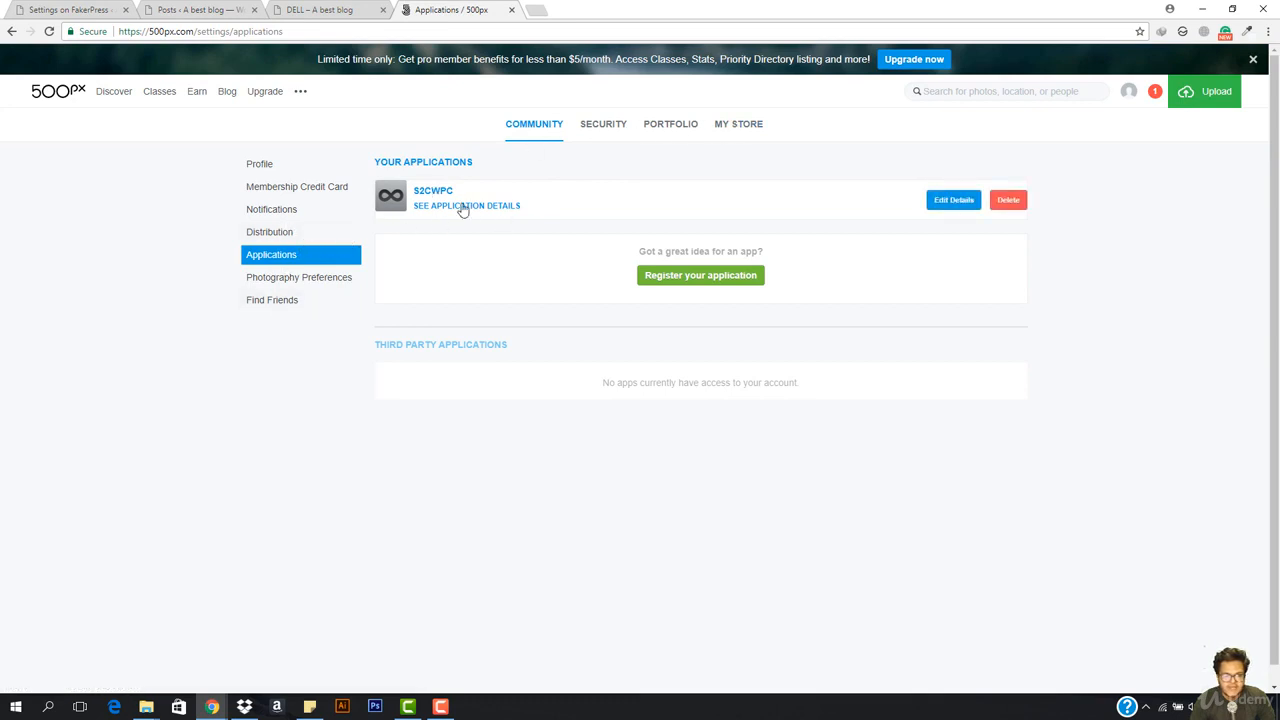
{"action": "left_click", "coordinate": [463, 206]}
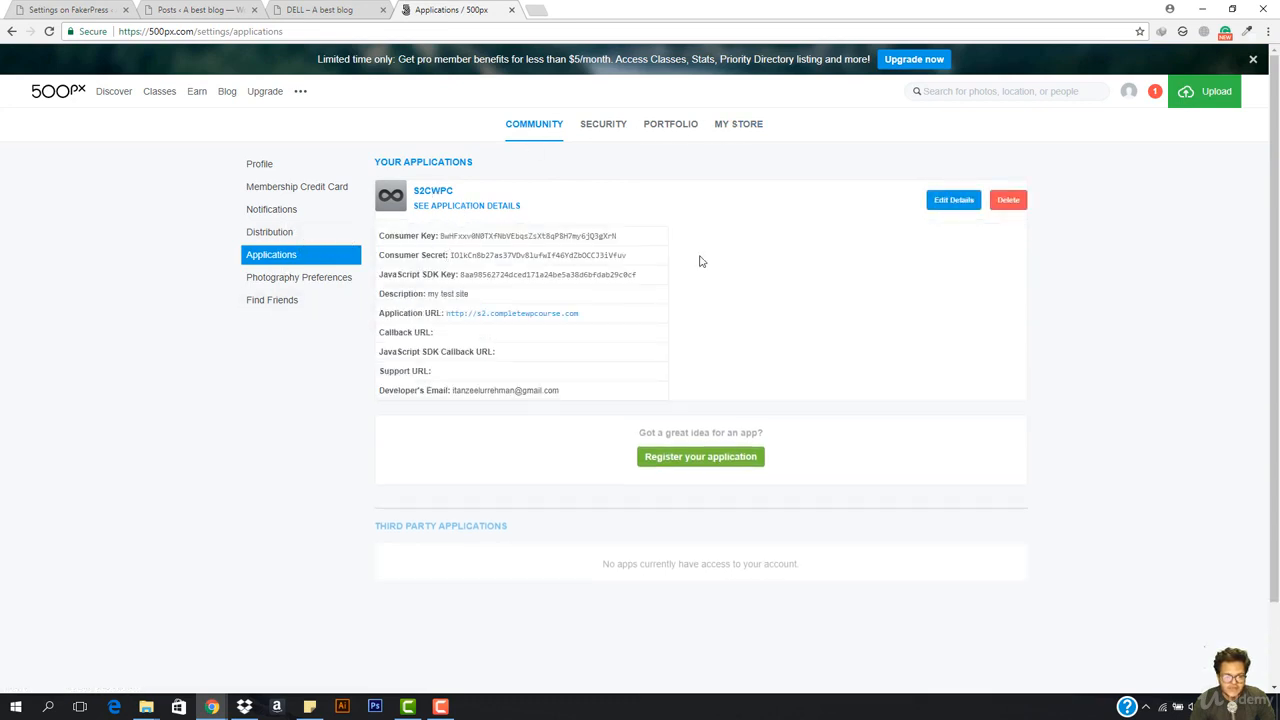
{"action": "left_click", "coordinate": [68, 10]}
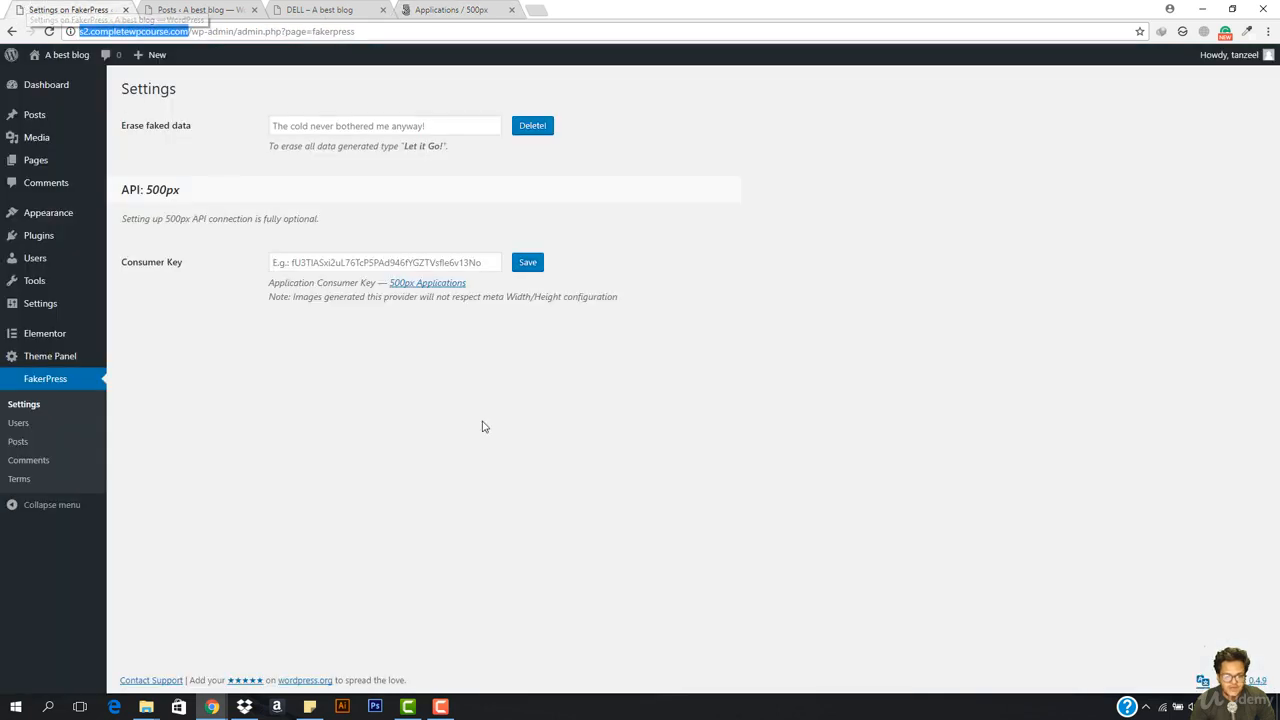
{"action": "left_click", "coordinate": [470, 12]}
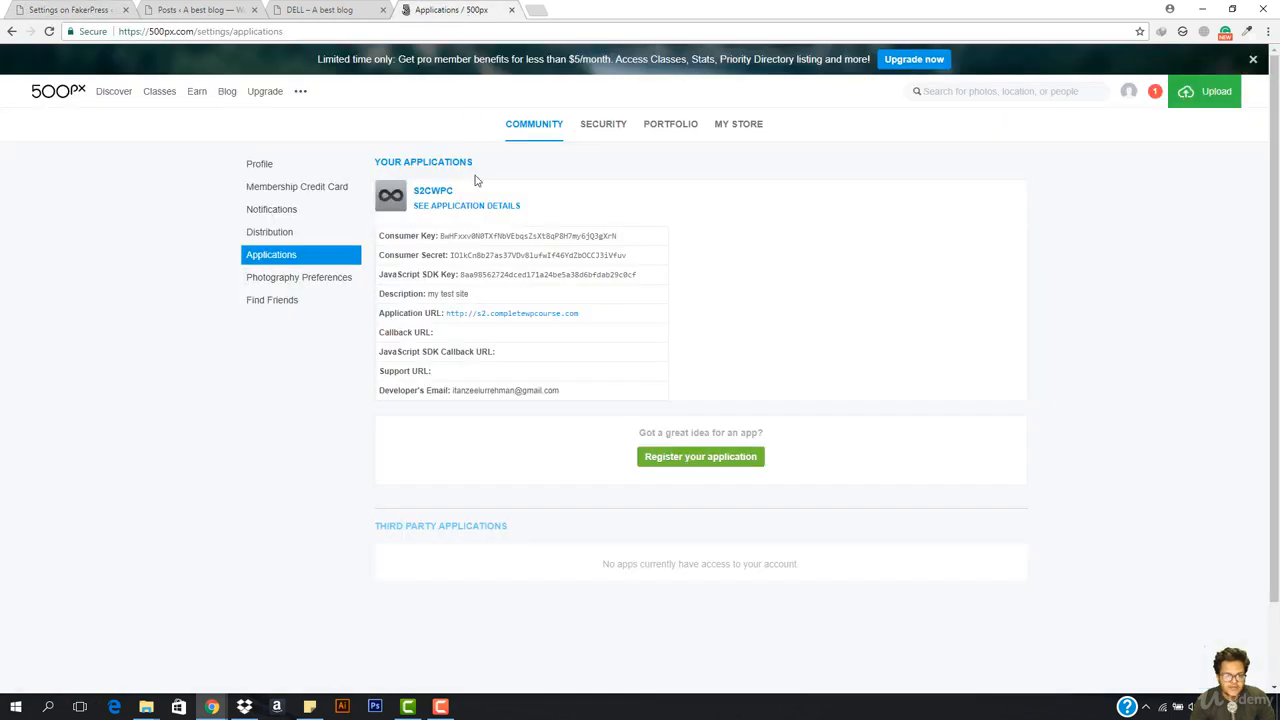
{"action": "double_click", "coordinate": [484, 234]}
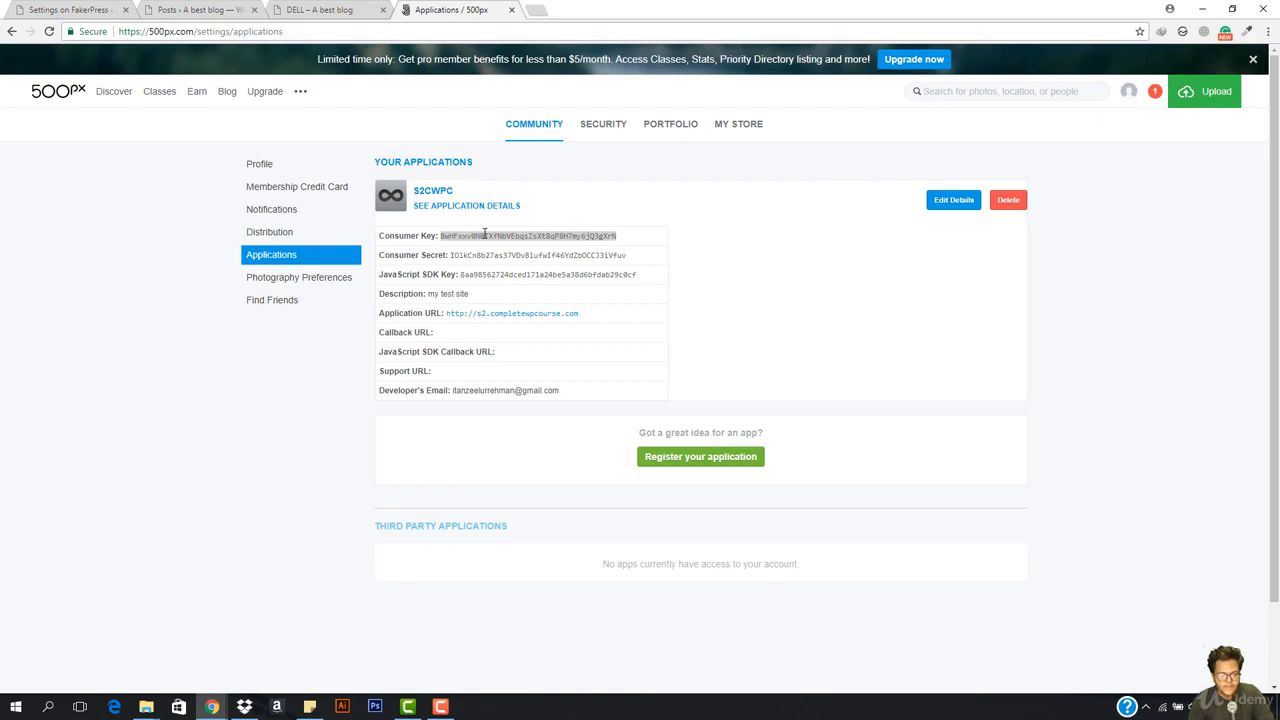
{"action": "left_click", "coordinate": [86, 9]}
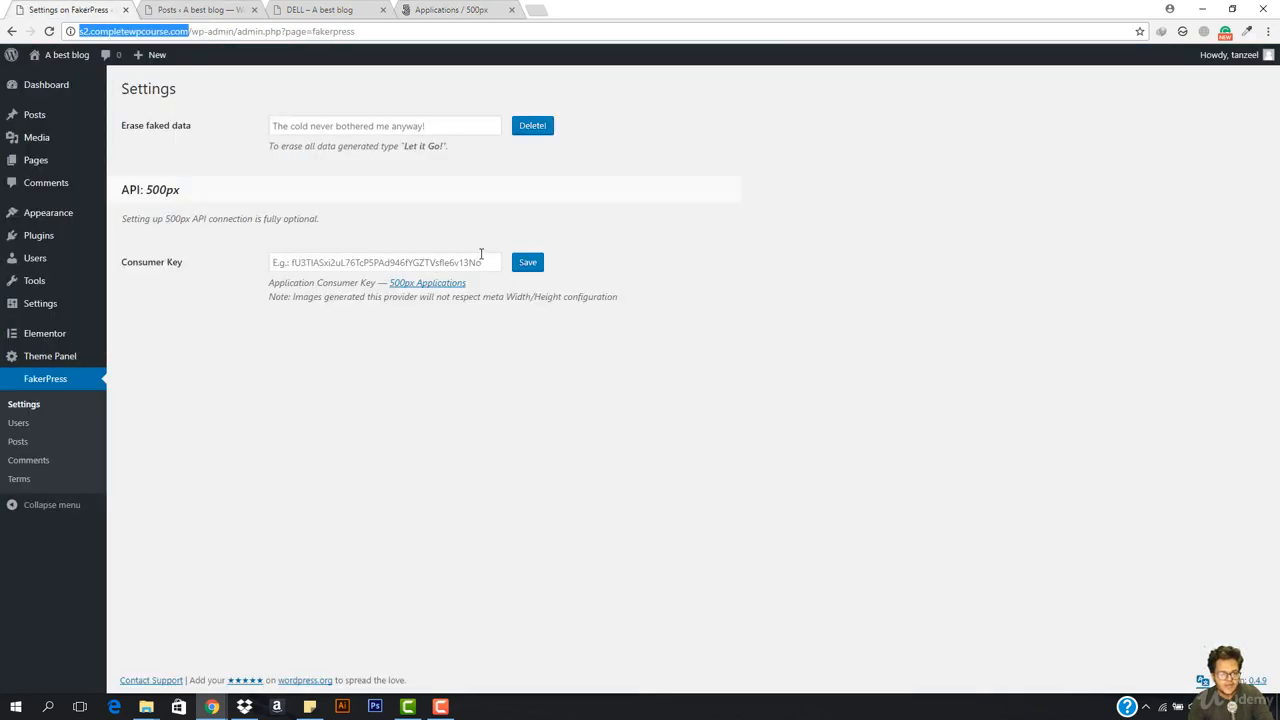
Paste the 500px consumer key into FakerPress settings, save it, and go to Generate Users
{"action": "left_click", "coordinate": [481, 256]}
{"action": "left_click", "coordinate": [537, 271]}
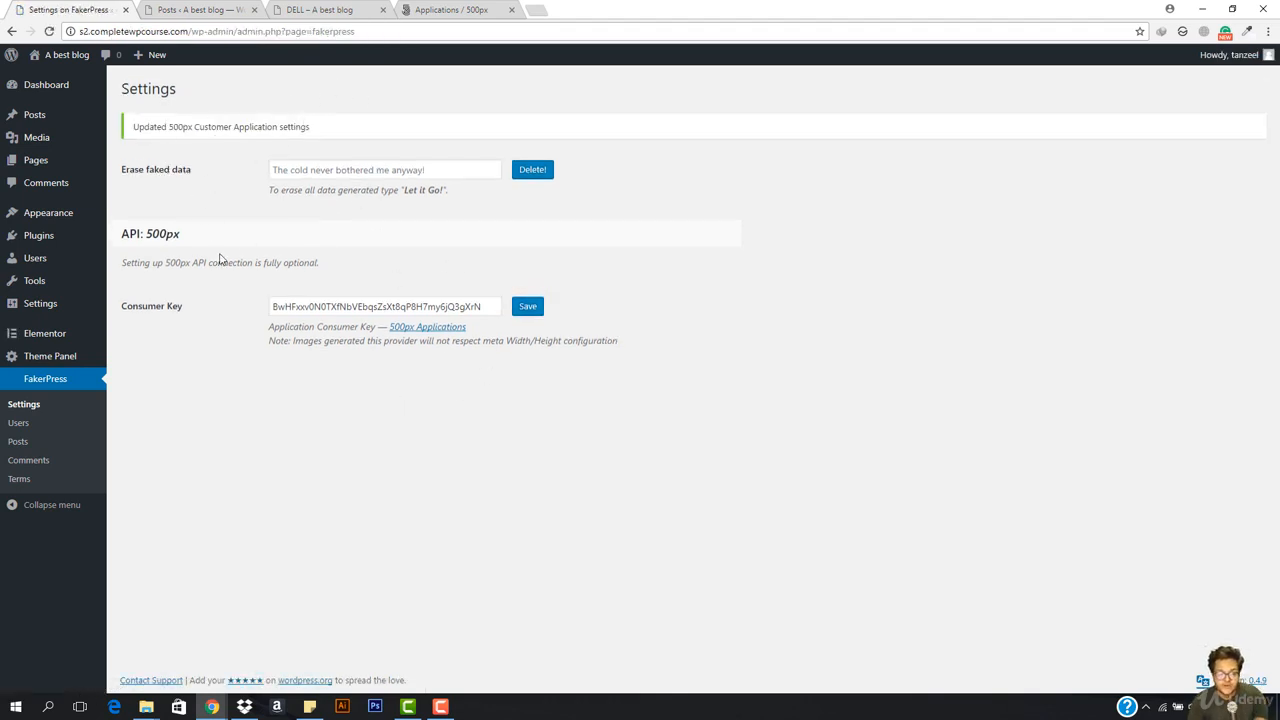
{"action": "left_click", "coordinate": [18, 424]}
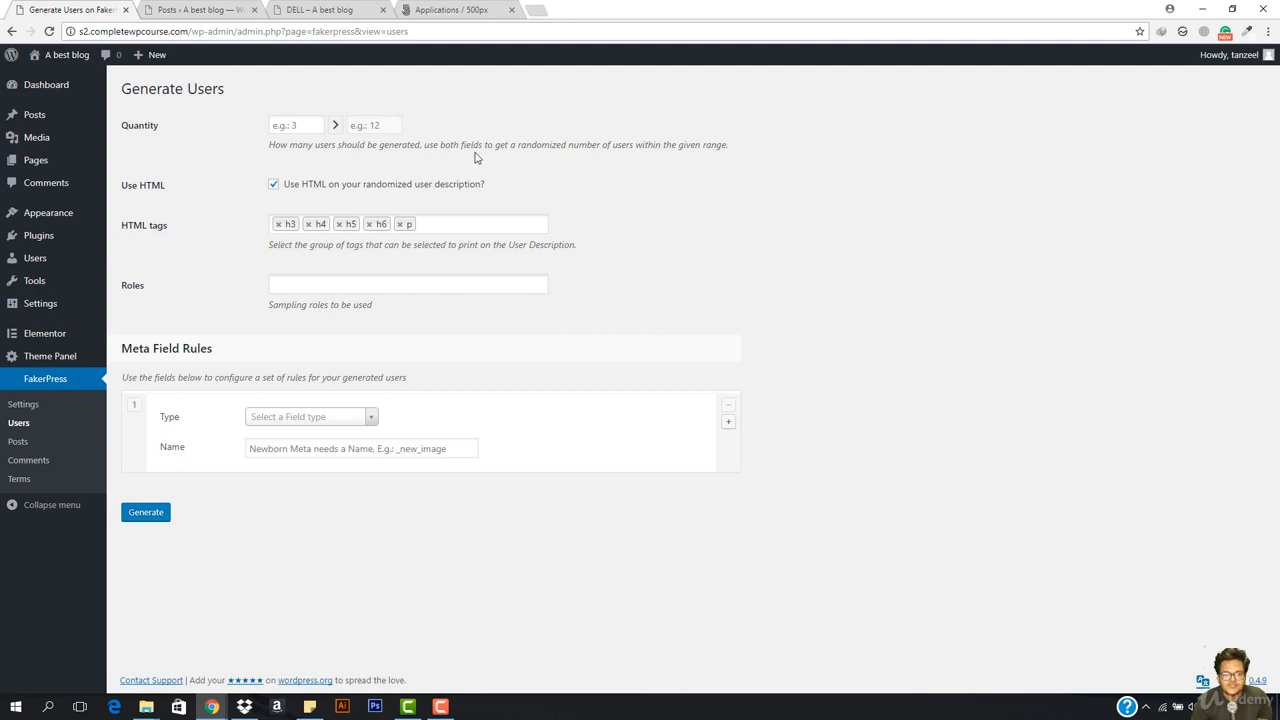
Set the number of users to generate to between 5 and 16
{"action": "left_click_drag", "start_coordinate": [420, 146], "coordinate": [651, 160]}
{"action": "left_click", "coordinate": [653, 163]}
{"action": "left_click", "coordinate": [302, 130]}
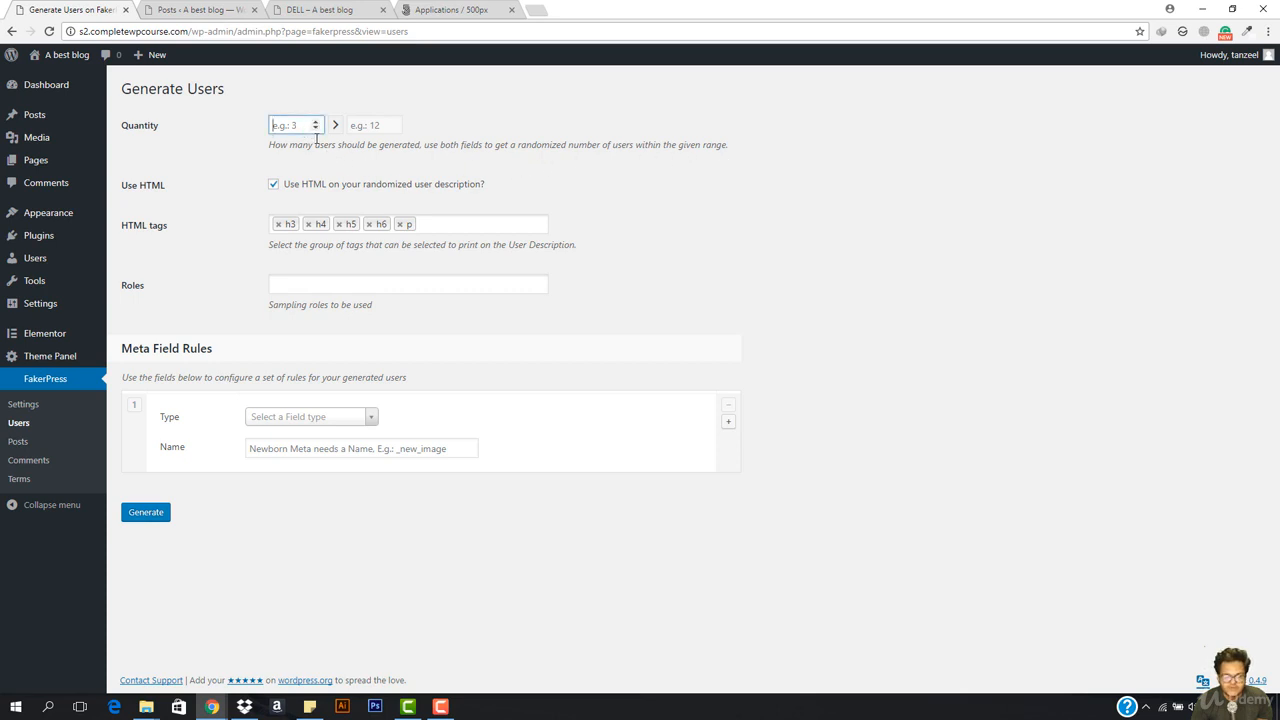
{"action": "type", "text": "5"}
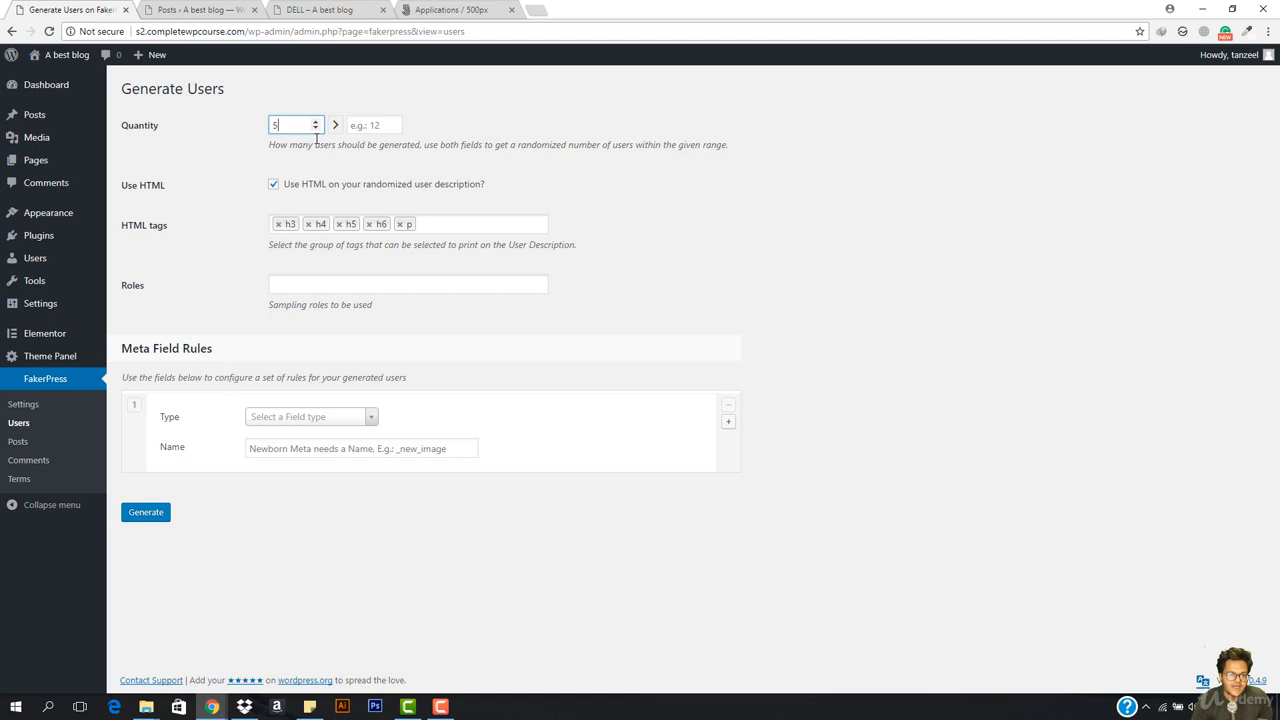
{"action": "left_click", "coordinate": [374, 125]}
{"action": "type", "text": "16"}
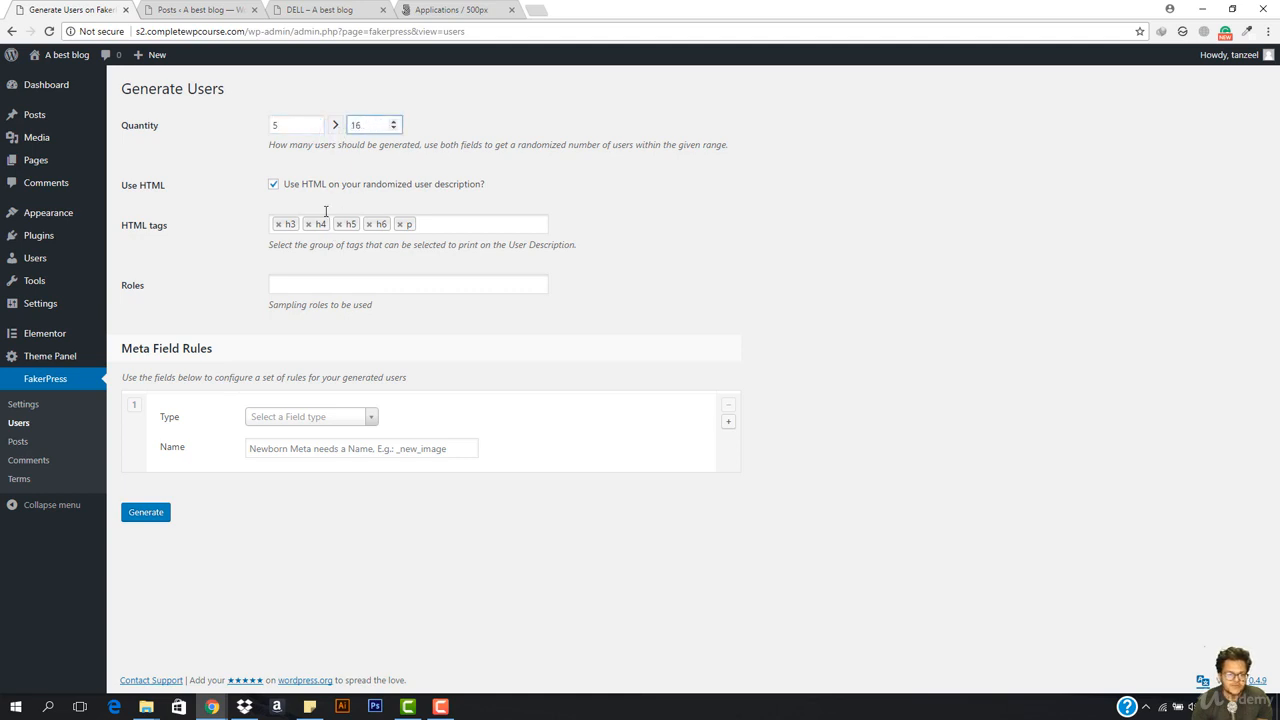
Keep HTML enabled in user descriptions and give generated users the Author role
{"action": "left_click", "coordinate": [273, 185]}
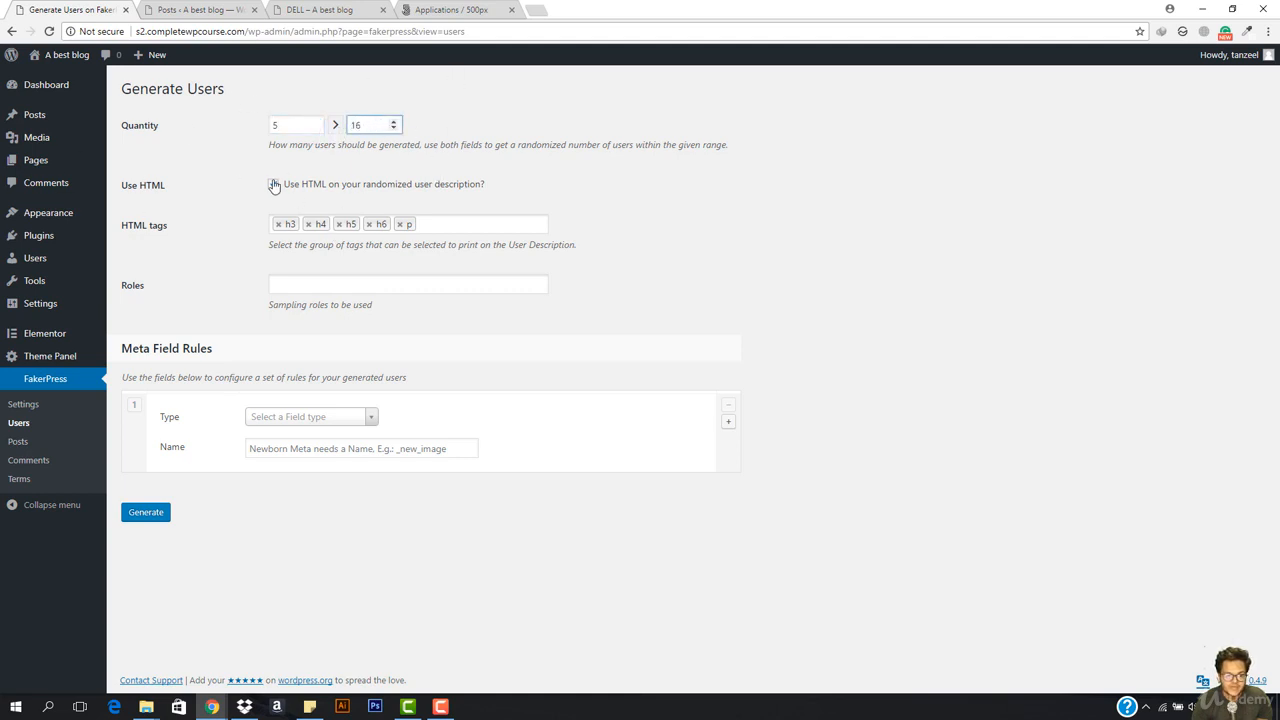
{"action": "left_click", "coordinate": [274, 186]}
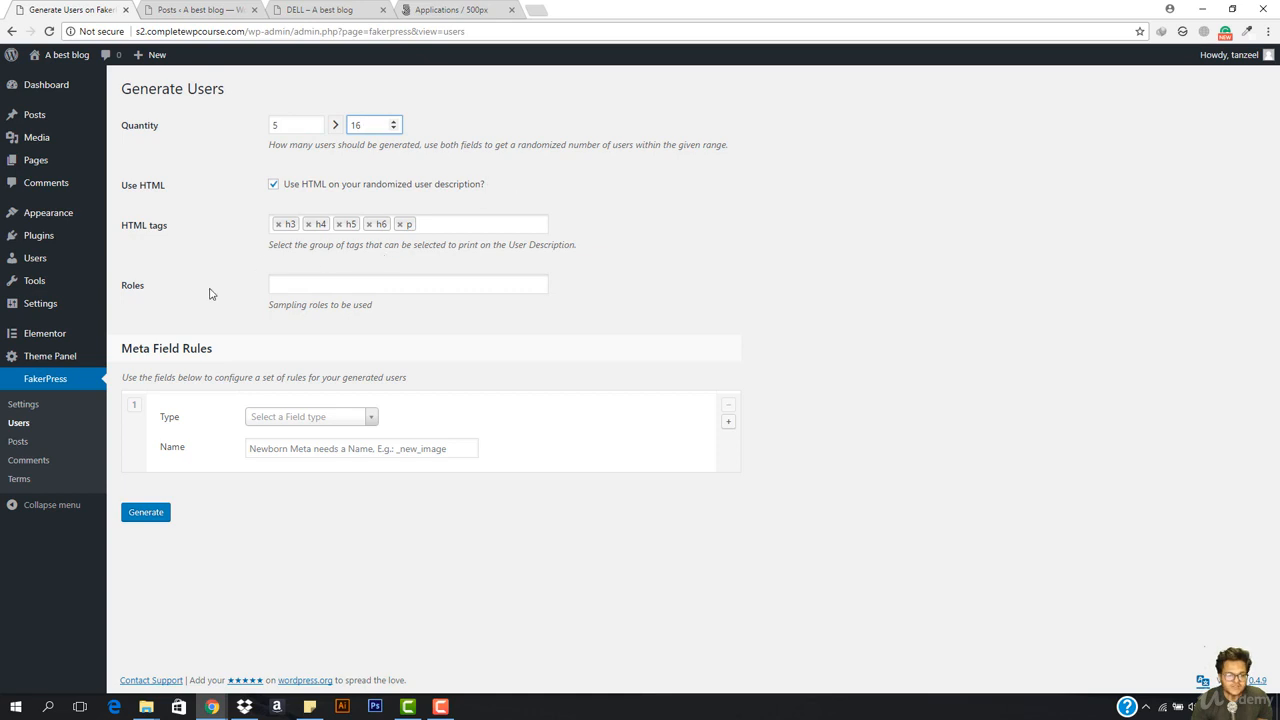
{"action": "left_click", "coordinate": [371, 278]}
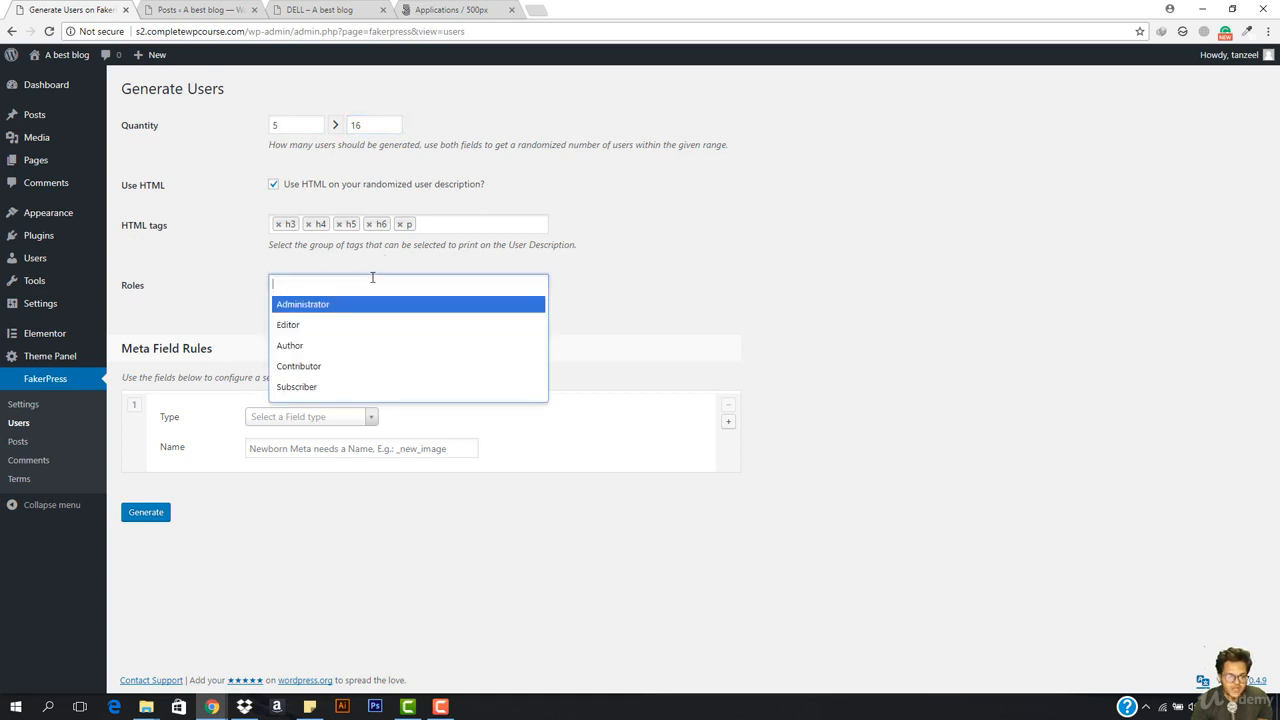
{"action": "left_click", "coordinate": [337, 350]}
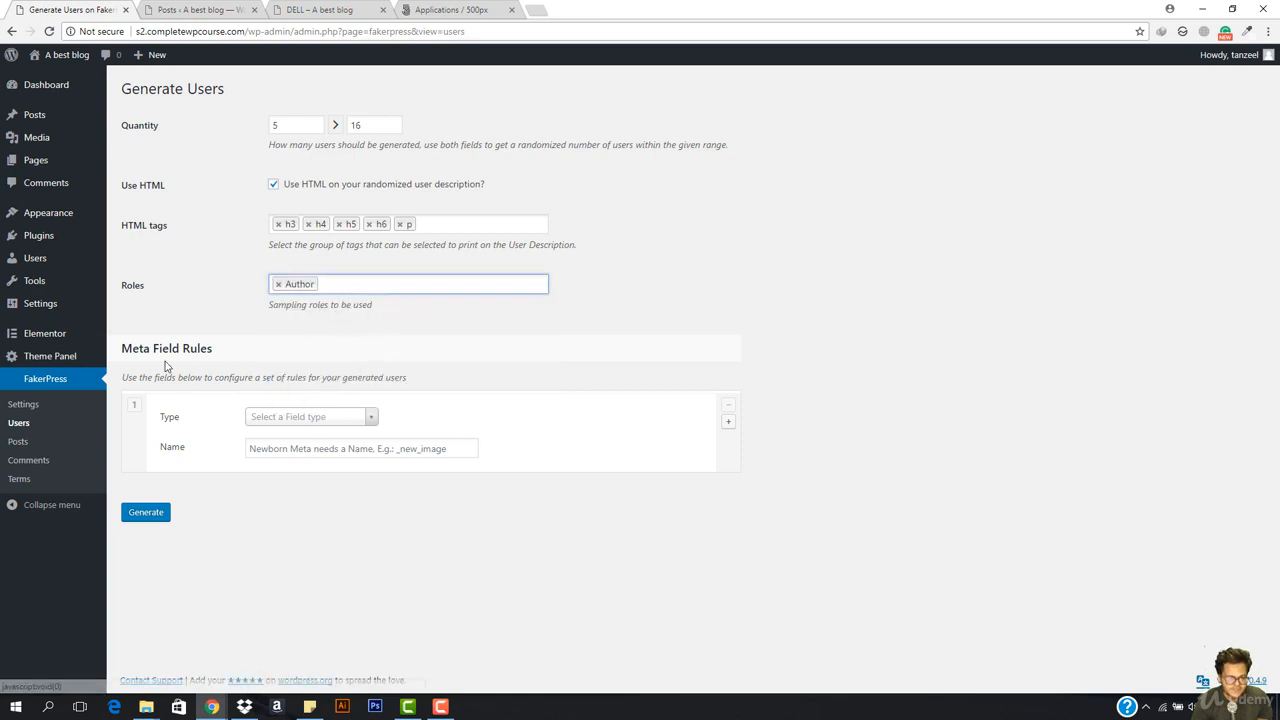
Browse the meta field types without picking one, then open the FakerPress post generator
{"action": "left_click", "coordinate": [318, 422]}
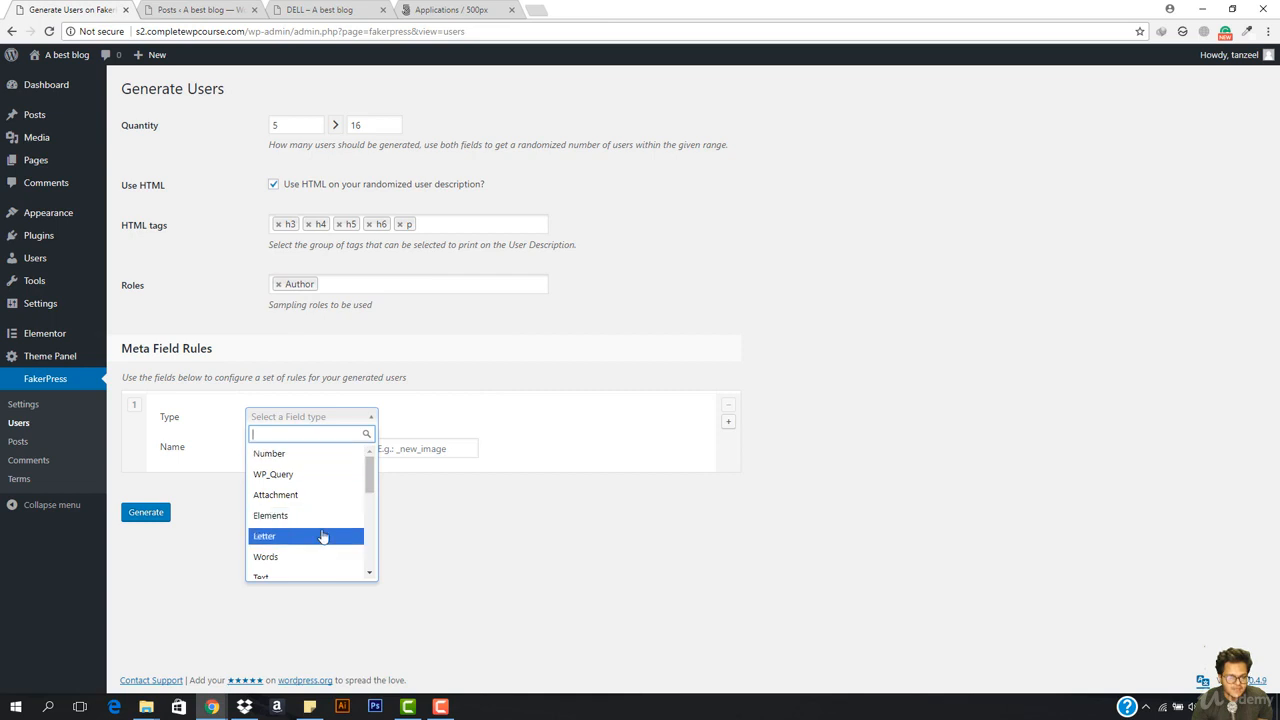
{"action": "scroll", "coordinate": [323, 537], "scroll_direction": "down", "scroll_amount": 5}
{"action": "scroll", "coordinate": [323, 533], "scroll_direction": "down", "scroll_amount": 1}
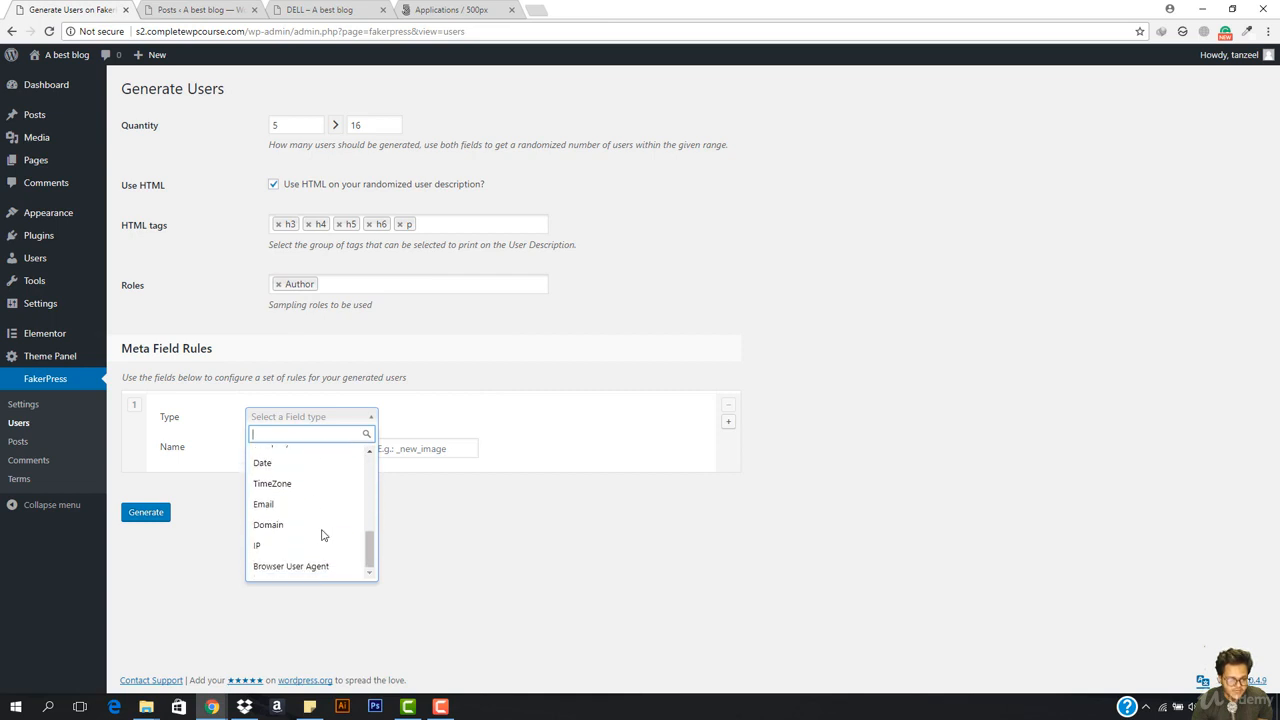
{"action": "scroll", "coordinate": [318, 495], "scroll_direction": "up", "scroll_amount": 5}
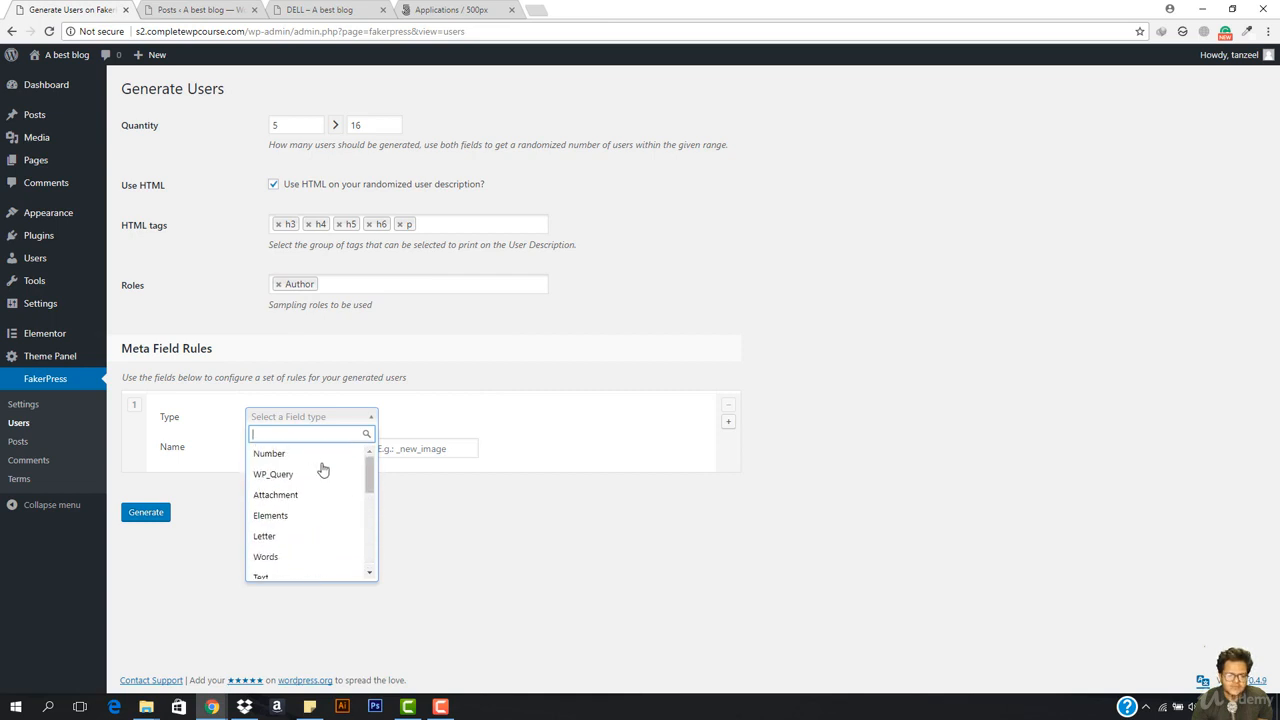
{"action": "left_click", "coordinate": [370, 426]}
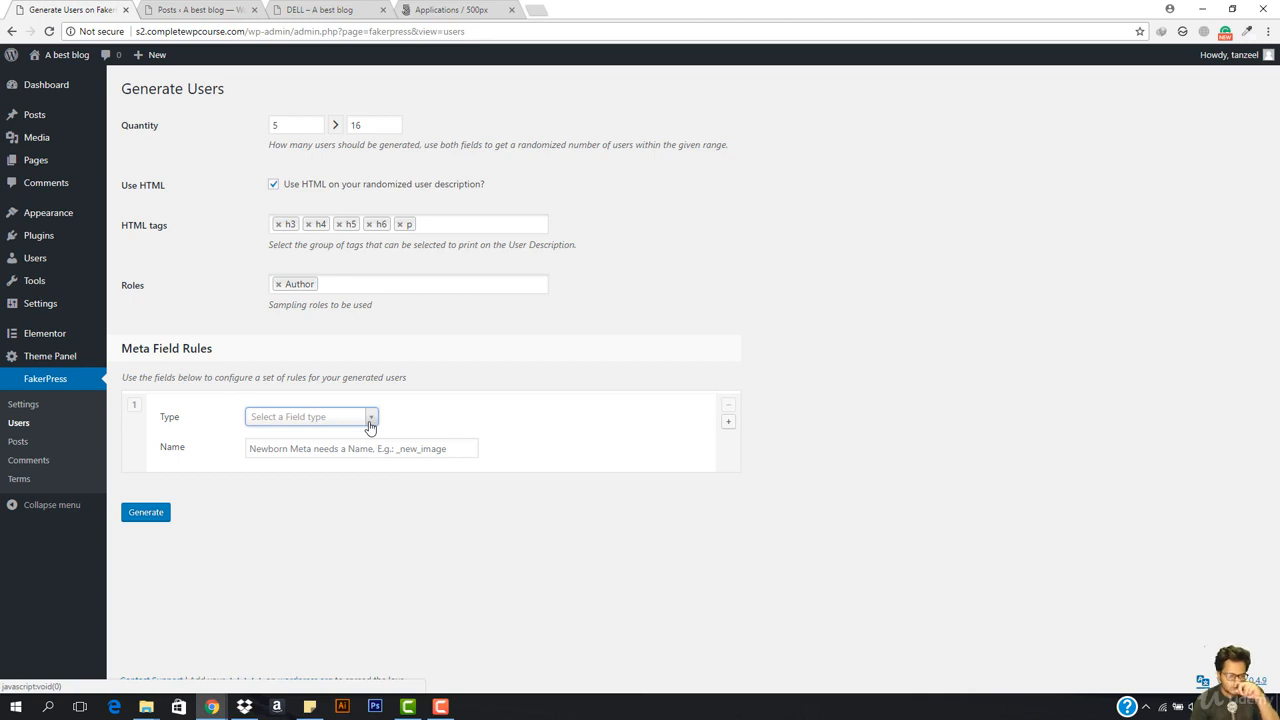
{"action": "left_click", "coordinate": [30, 443]}
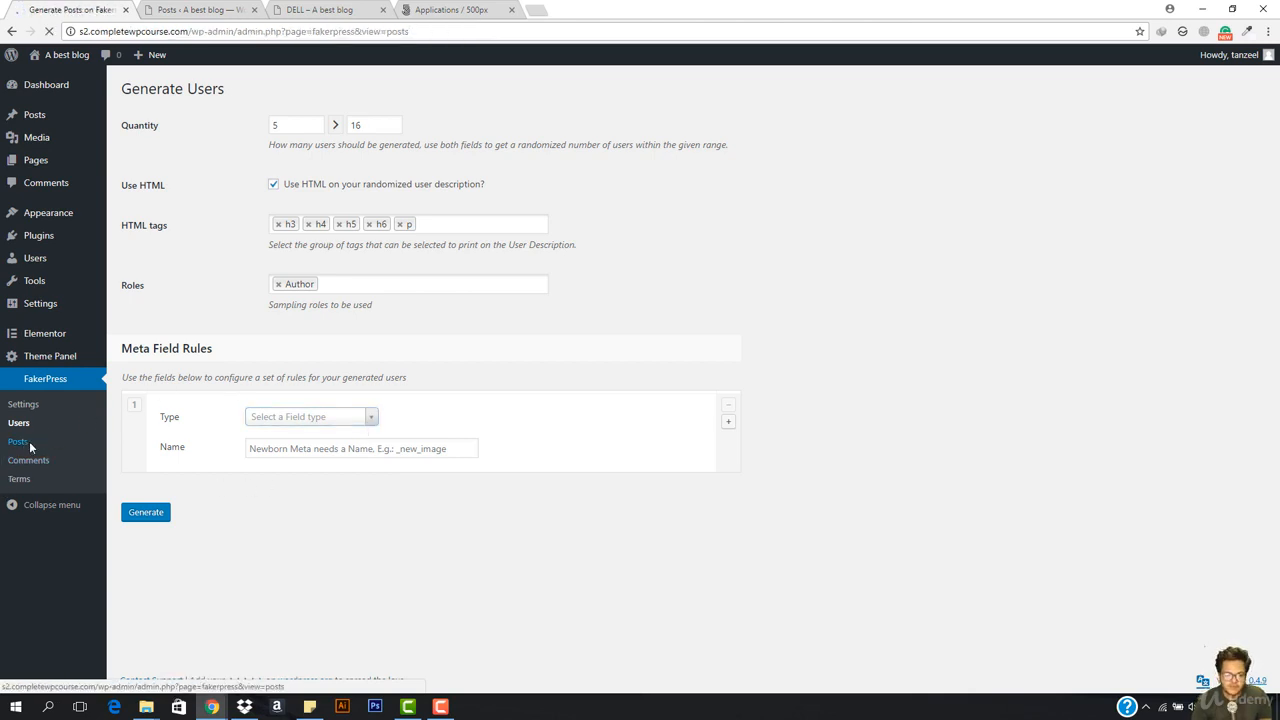
Set the number of posts to generate to between 50 and 100
{"action": "left_click", "coordinate": [282, 124]}
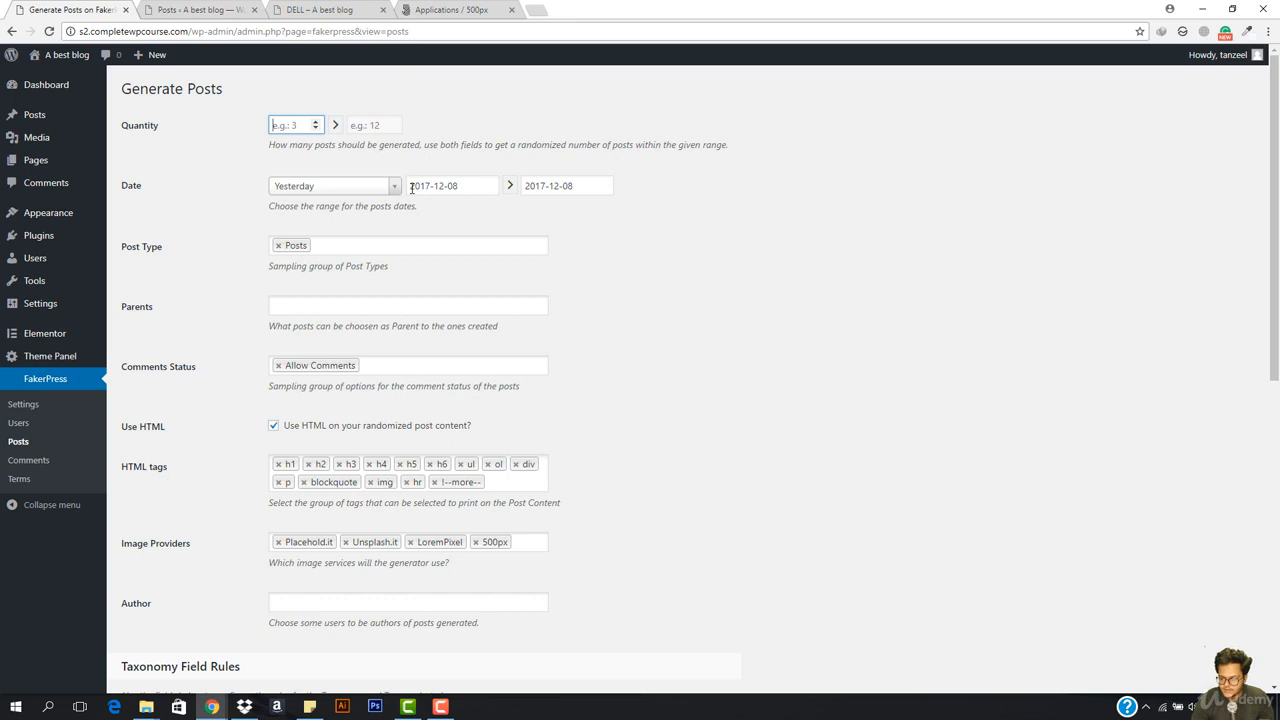
{"action": "type", "text": "50"}
{"action": "left_click", "coordinate": [378, 123]}
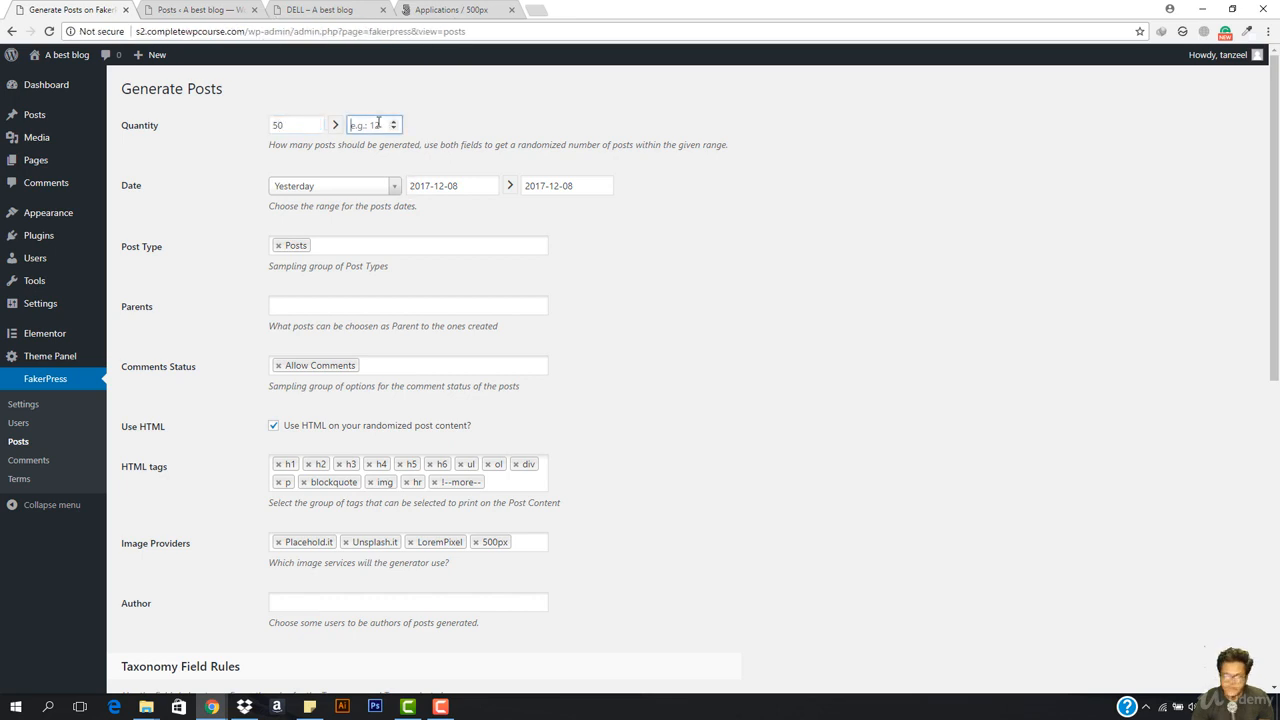
{"action": "type", "text": "100"}
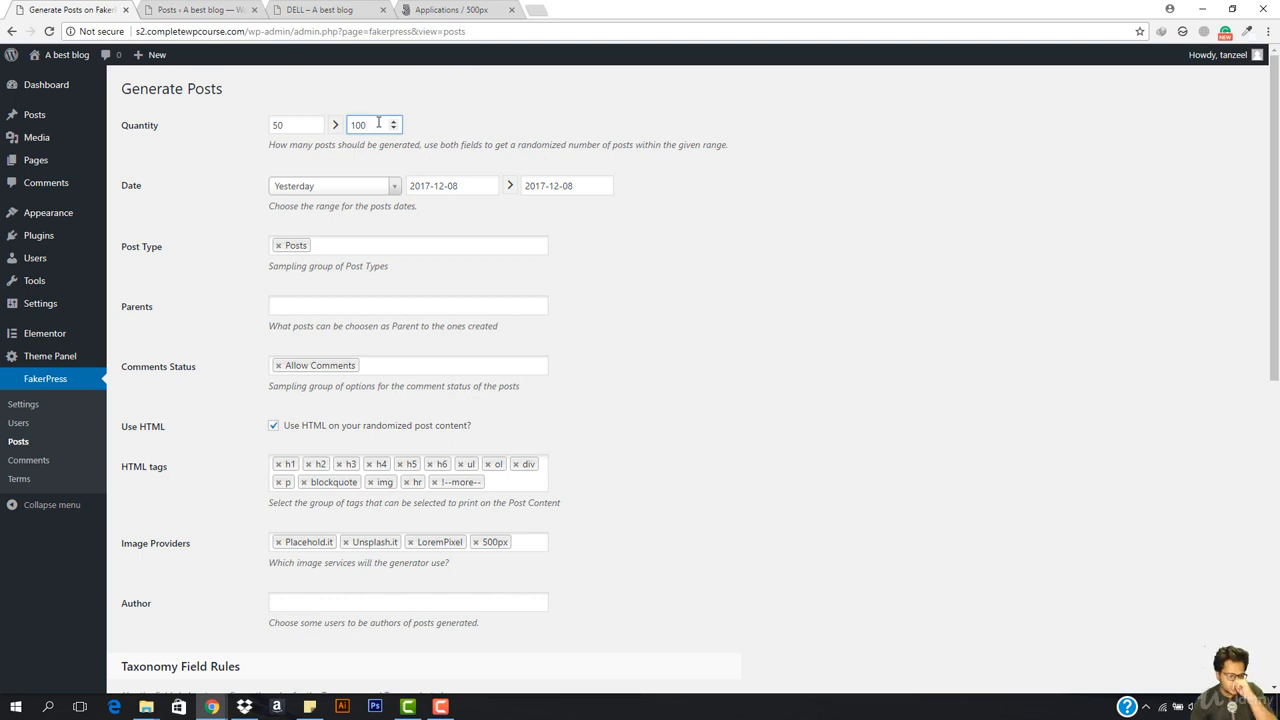
Date the posts across This year, 2017-01-01 to 2017-12-31, leaving Parents empty
{"action": "left_click", "coordinate": [349, 188]}
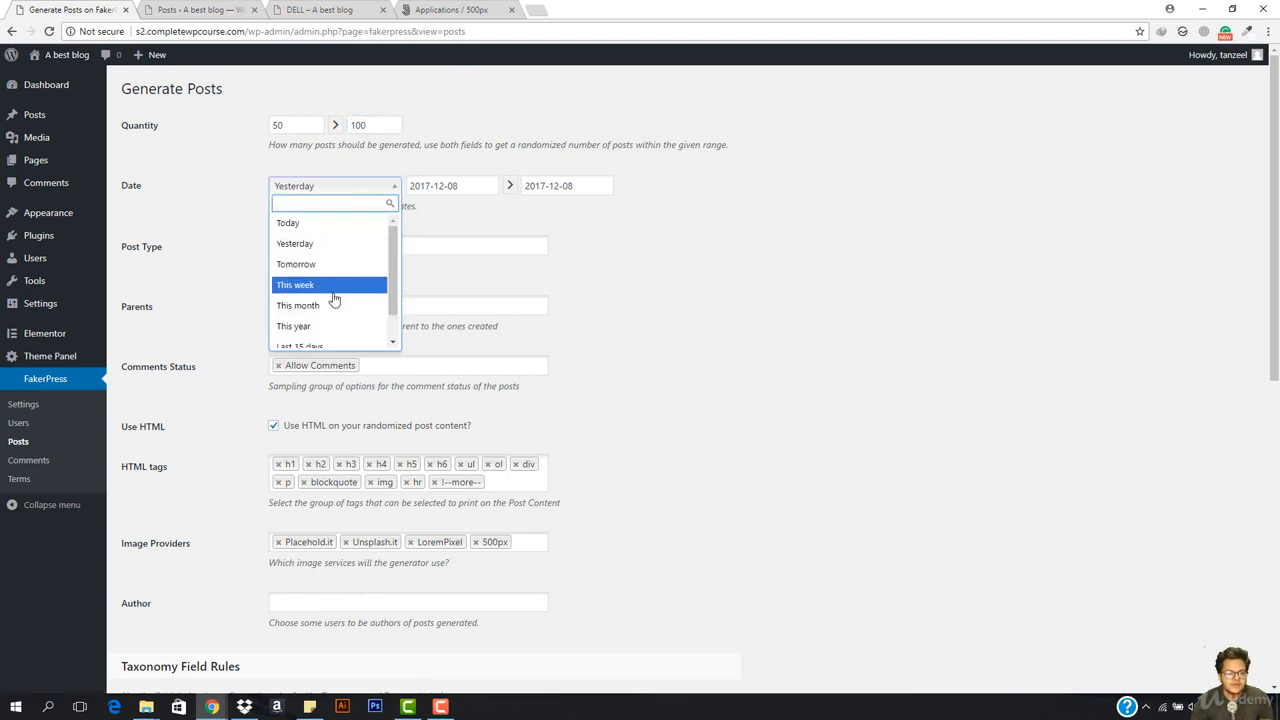
{"action": "left_click", "coordinate": [335, 288]}
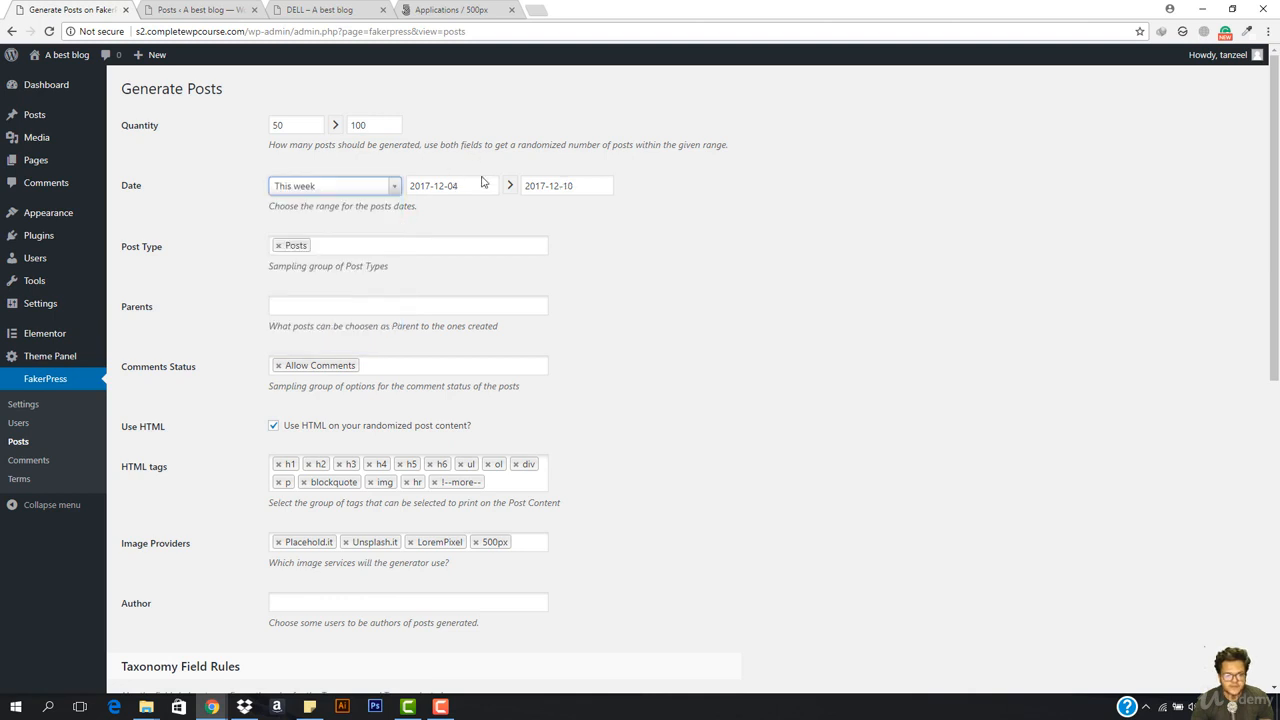
{"action": "left_click", "coordinate": [344, 196]}
{"action": "left_click", "coordinate": [306, 330]}
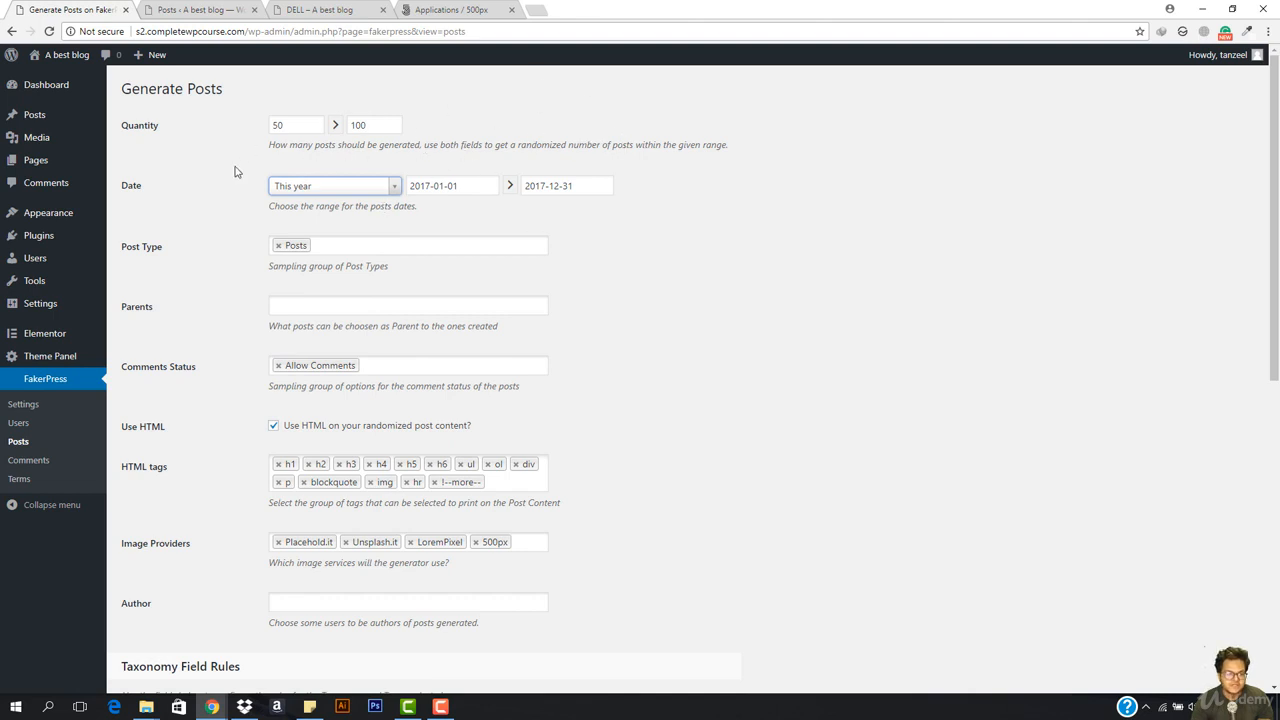
{"action": "left_click", "coordinate": [356, 301]}
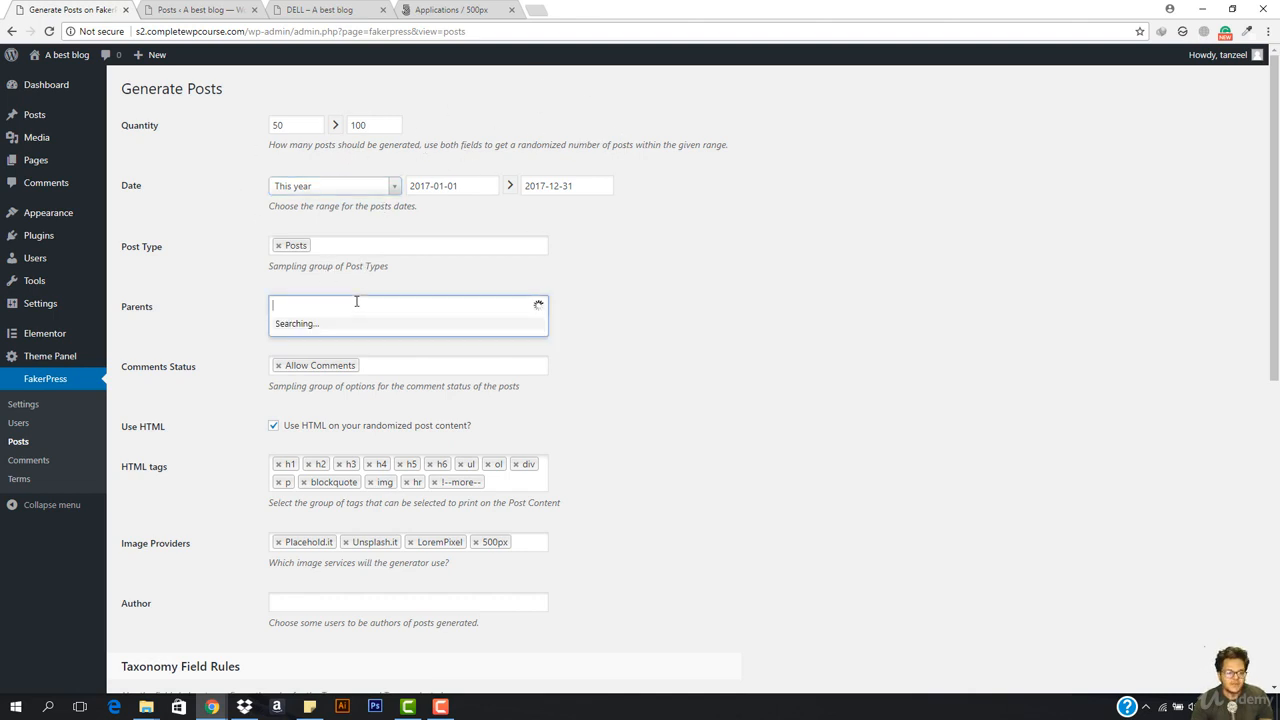
{"action": "left_click", "coordinate": [747, 321]}
{"action": "scroll", "coordinate": [370, 397], "scroll_direction": "down", "scroll_amount": 1}
{"action": "scroll", "coordinate": [370, 397], "scroll_direction": "down", "scroll_amount": 1}
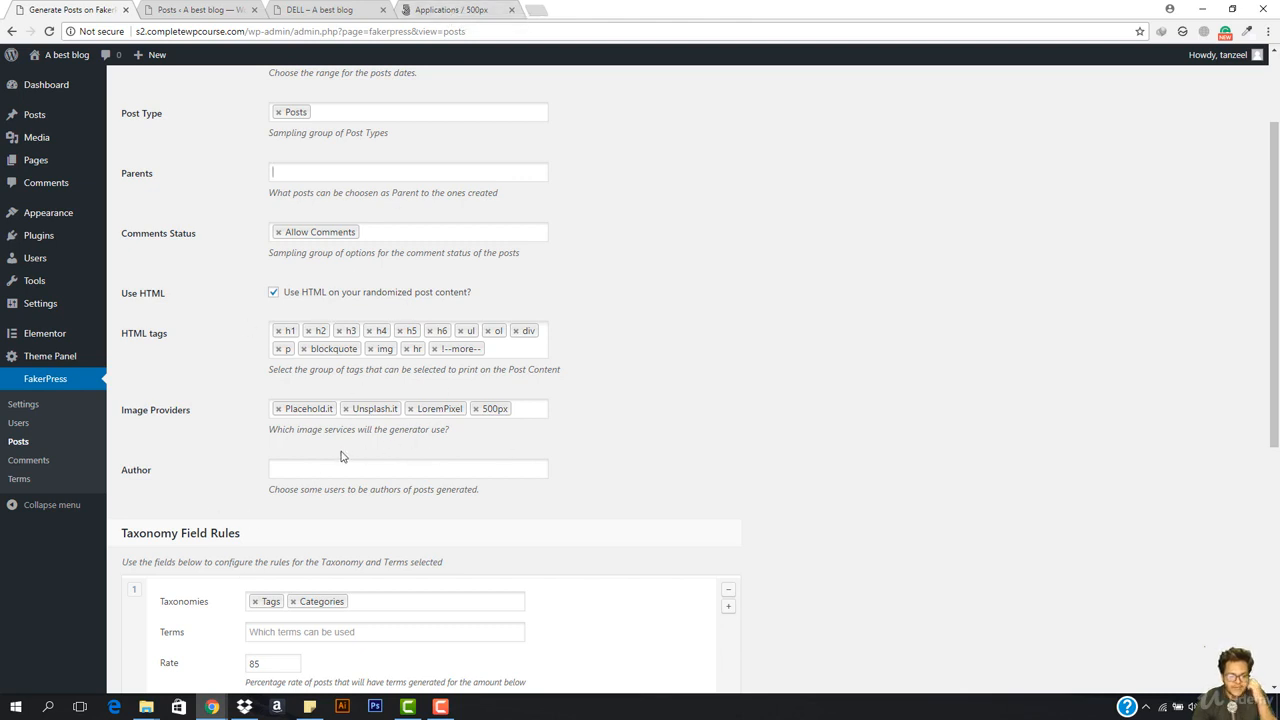
{"action": "left_click", "coordinate": [380, 471]}
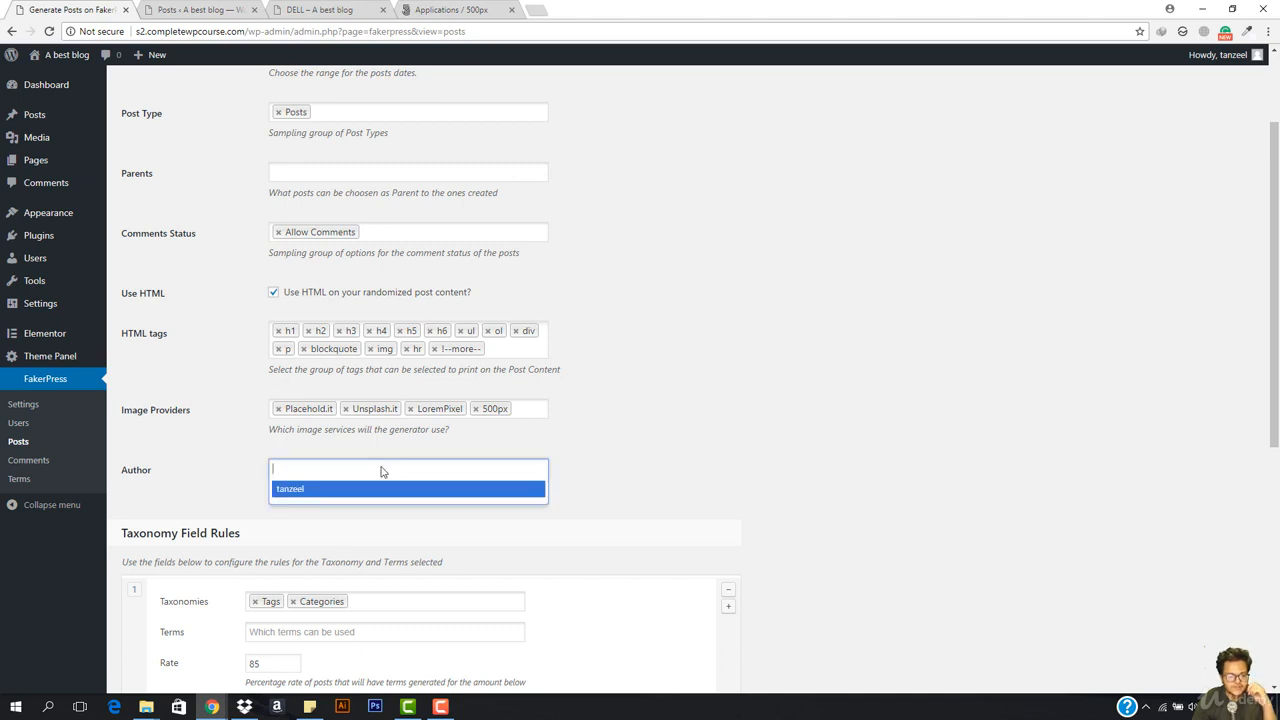
{"action": "left_click", "coordinate": [361, 490]}
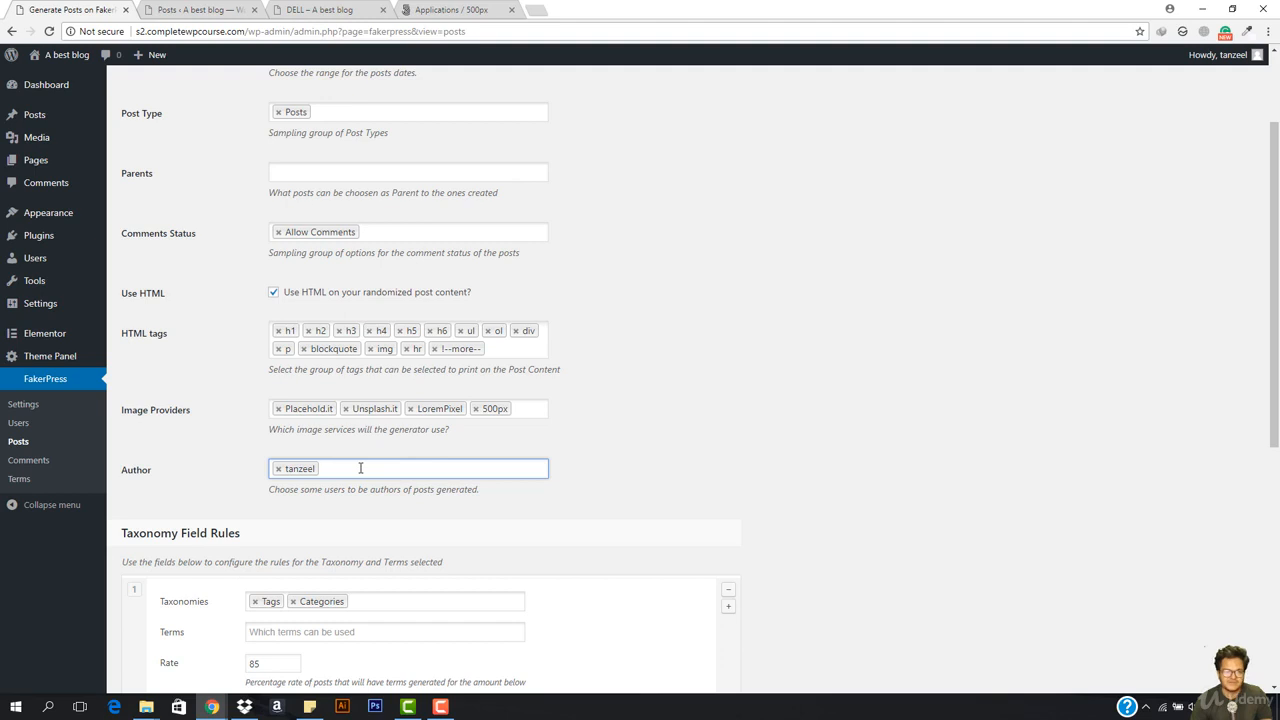
{"action": "scroll", "coordinate": [365, 490], "scroll_direction": "down", "scroll_amount": 2}
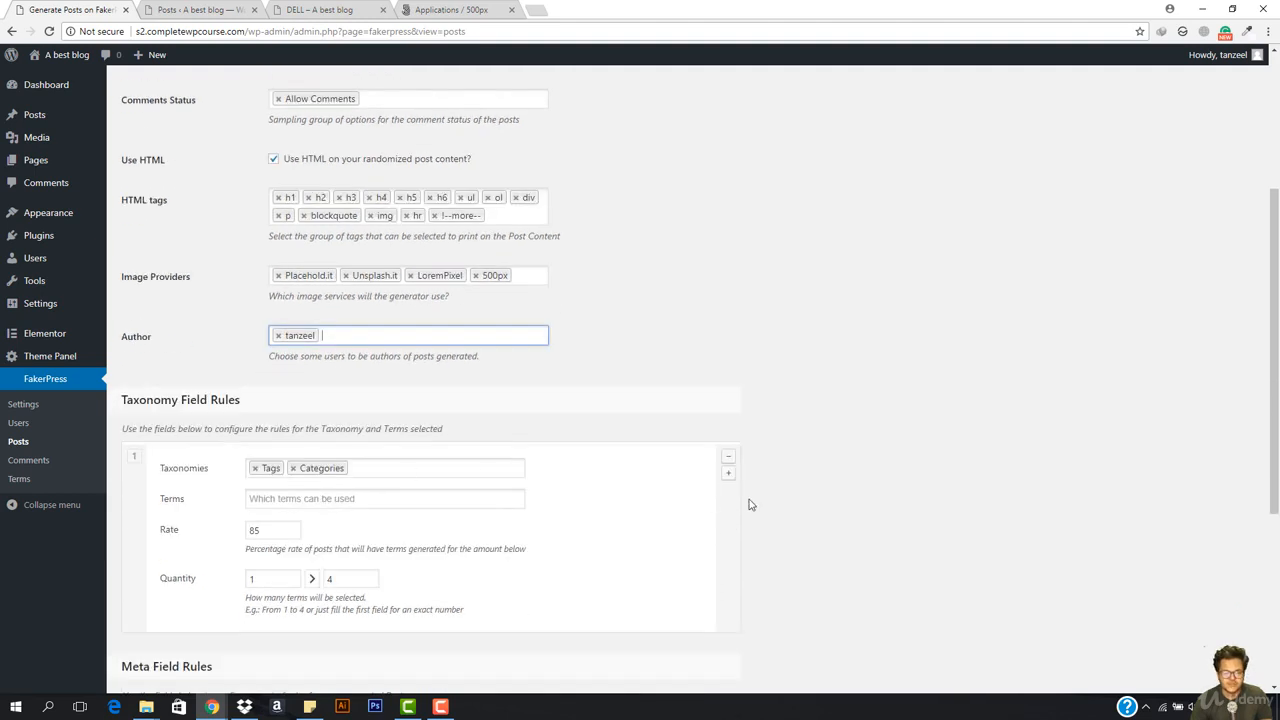
{"action": "scroll", "coordinate": [441, 544], "scroll_direction": "down", "scroll_amount": 2}
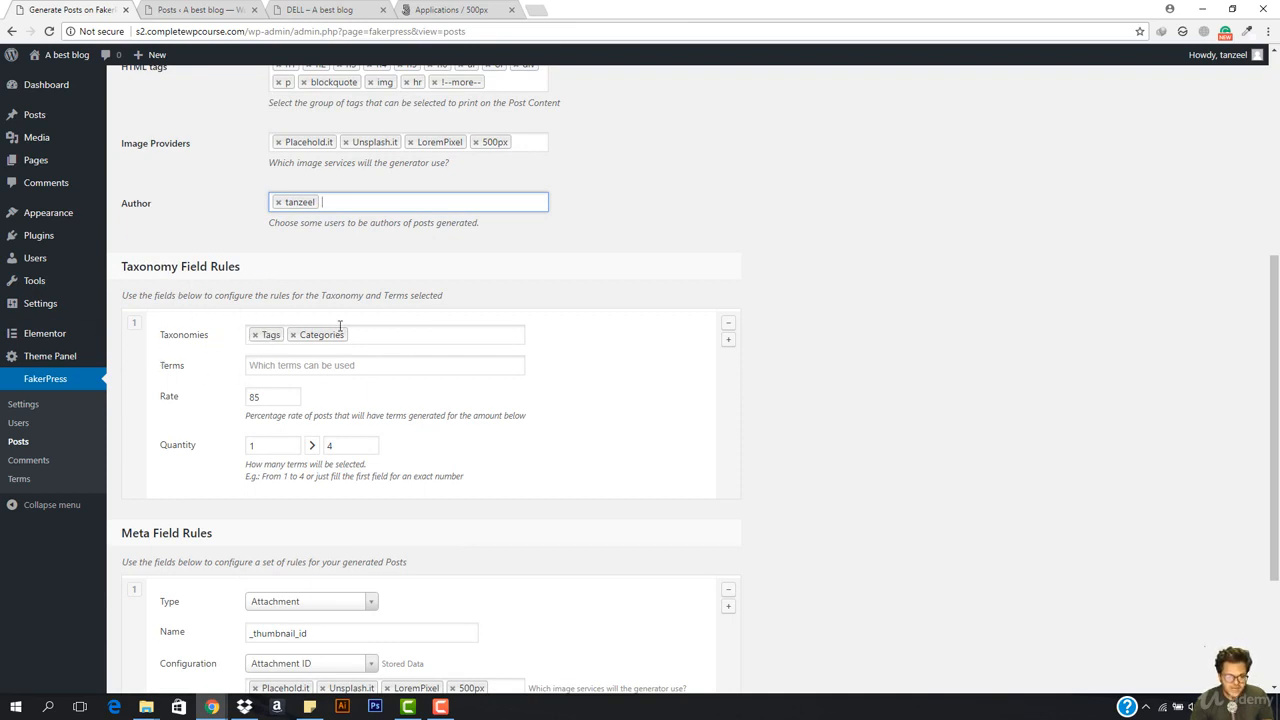
Add Android, Computers, HTC, iPhone, Laptops, LG and iOS as category terms
{"action": "left_click", "coordinate": [322, 368]}
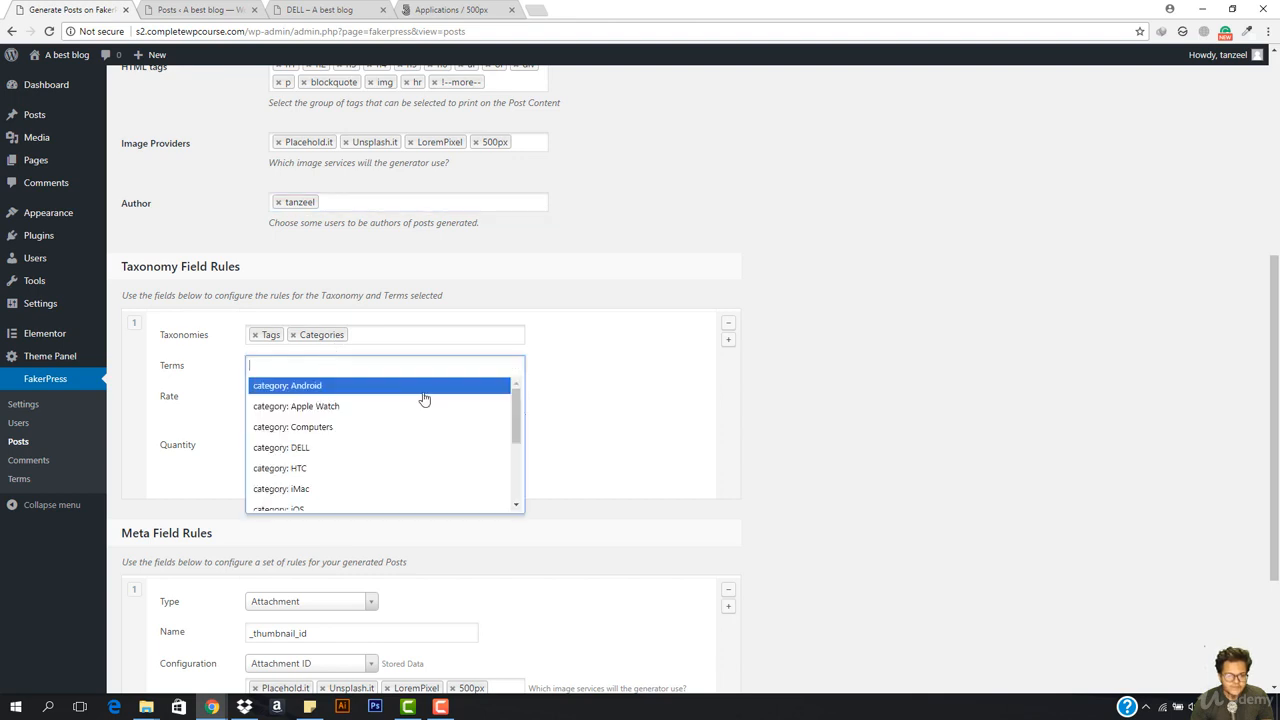
{"action": "left_click", "coordinate": [365, 388]}
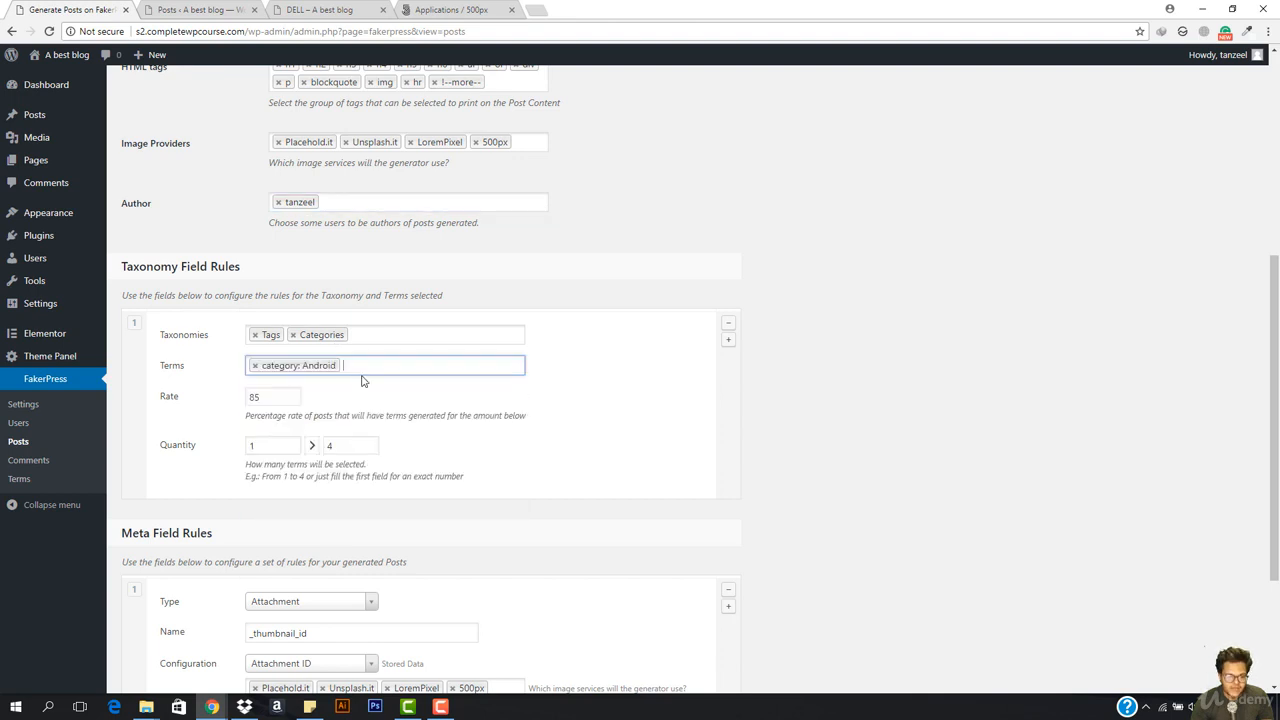
{"action": "left_click", "coordinate": [376, 365]}
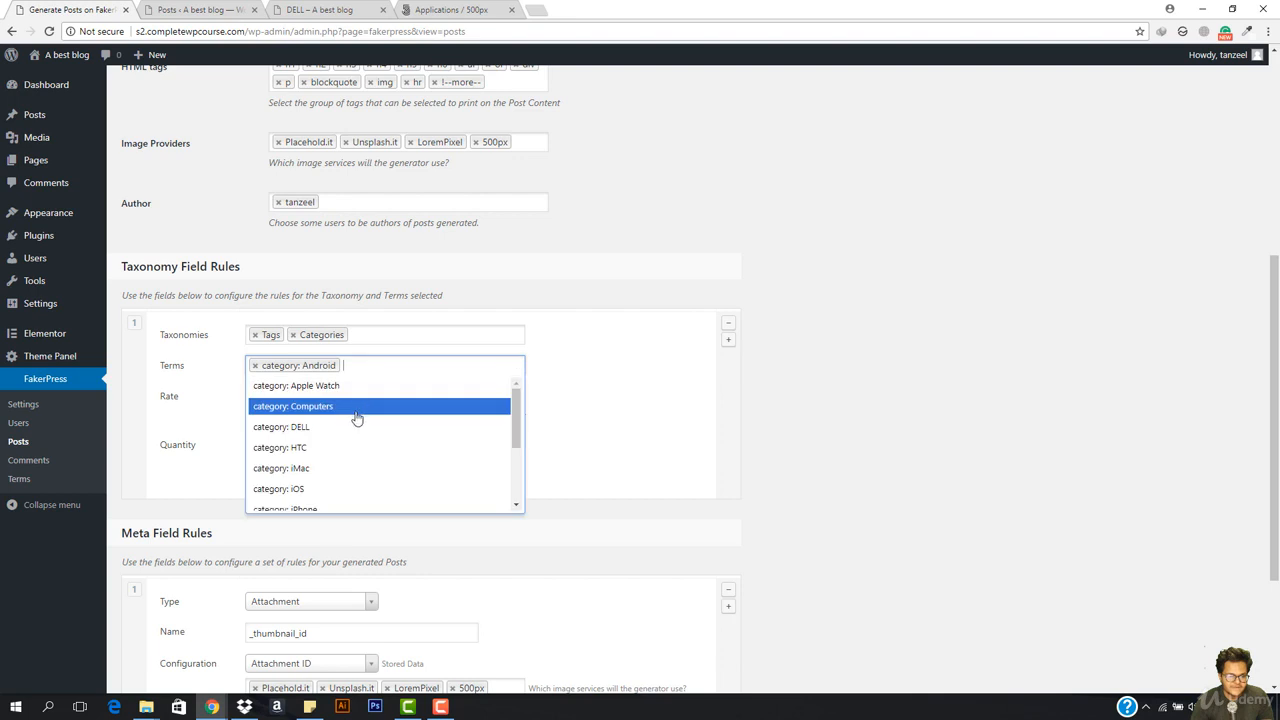
{"action": "left_click", "coordinate": [350, 410]}
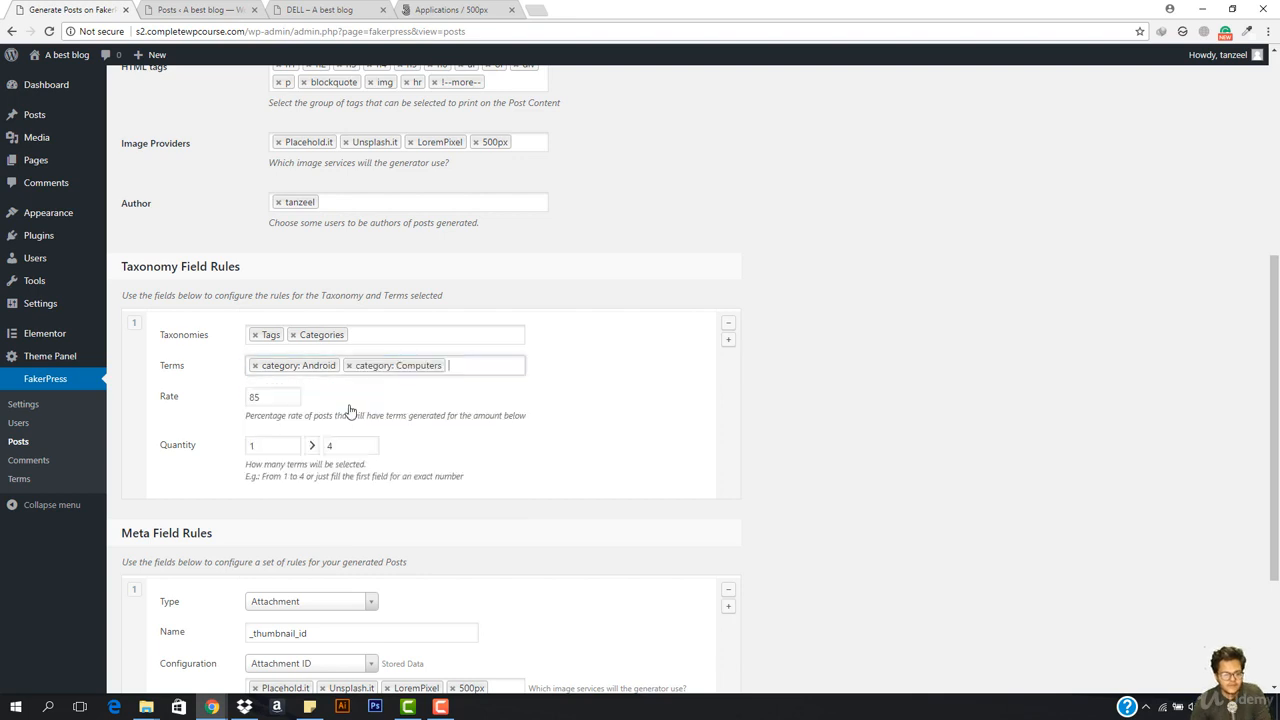
{"action": "left_click", "coordinate": [474, 376]}
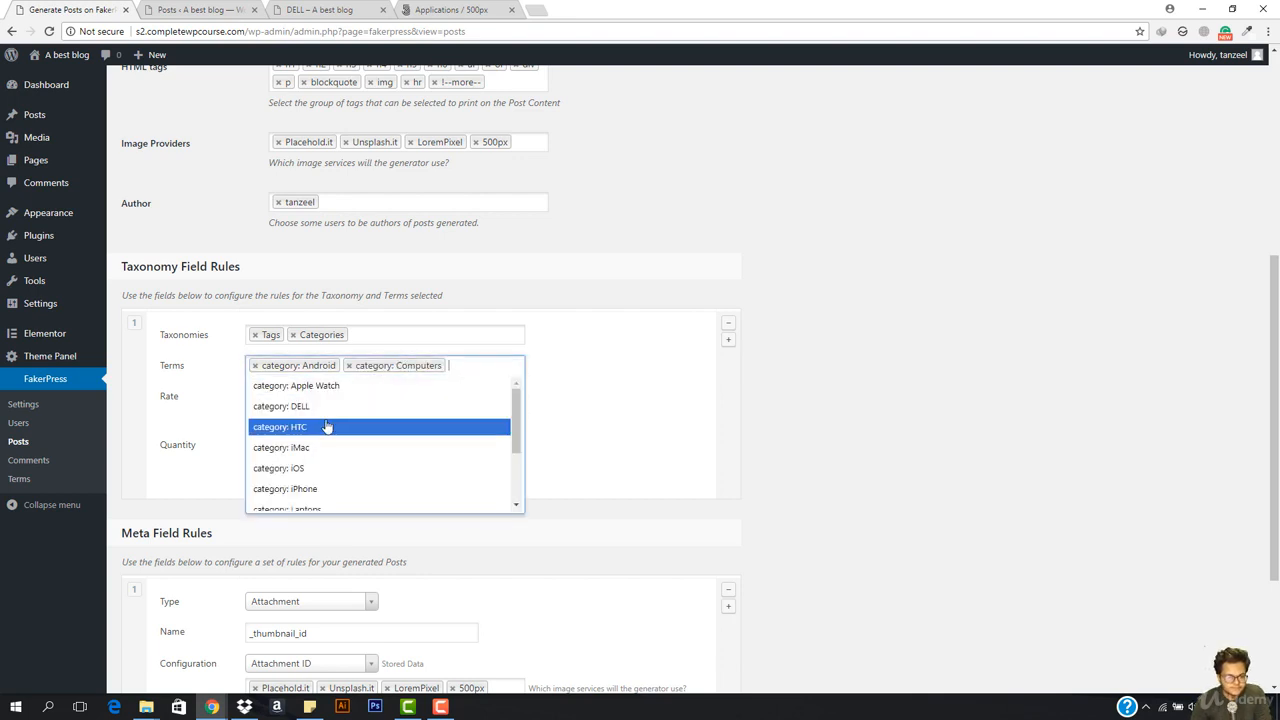
{"action": "left_click", "coordinate": [313, 430]}
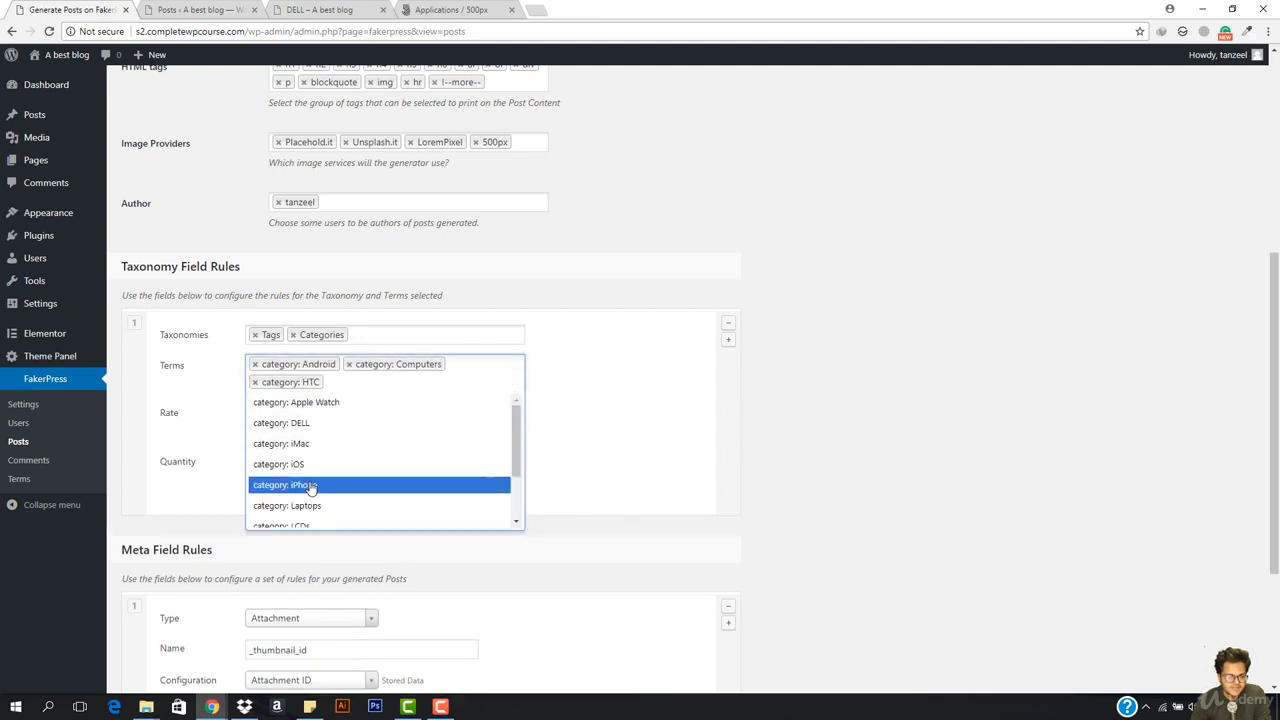
{"action": "left_click", "coordinate": [330, 485]}
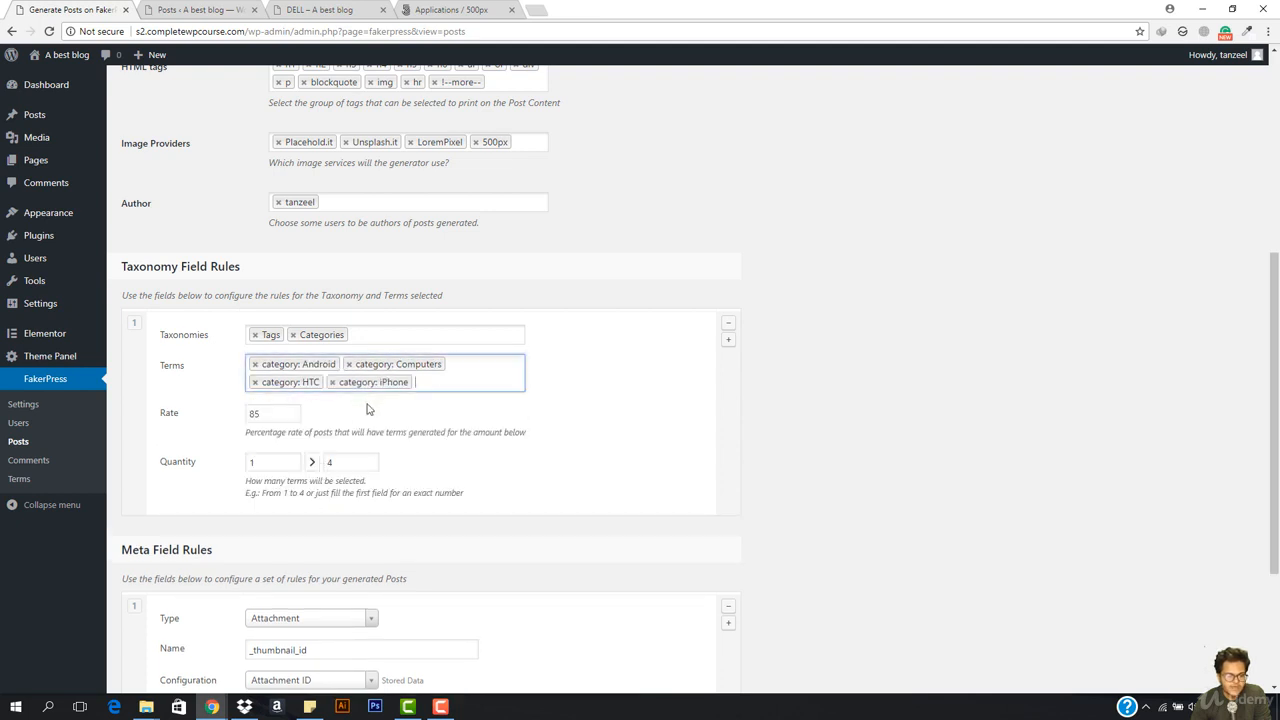
{"action": "left_click", "coordinate": [329, 485]}
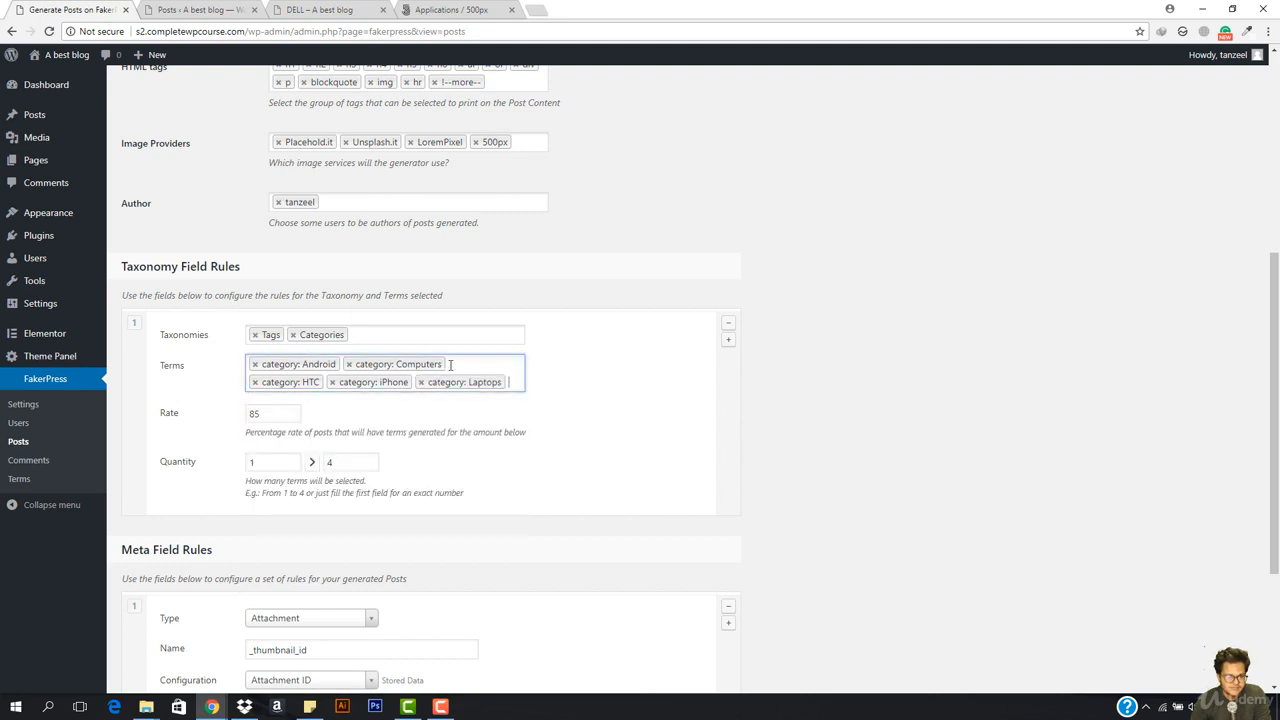
{"action": "left_click", "coordinate": [511, 380]}
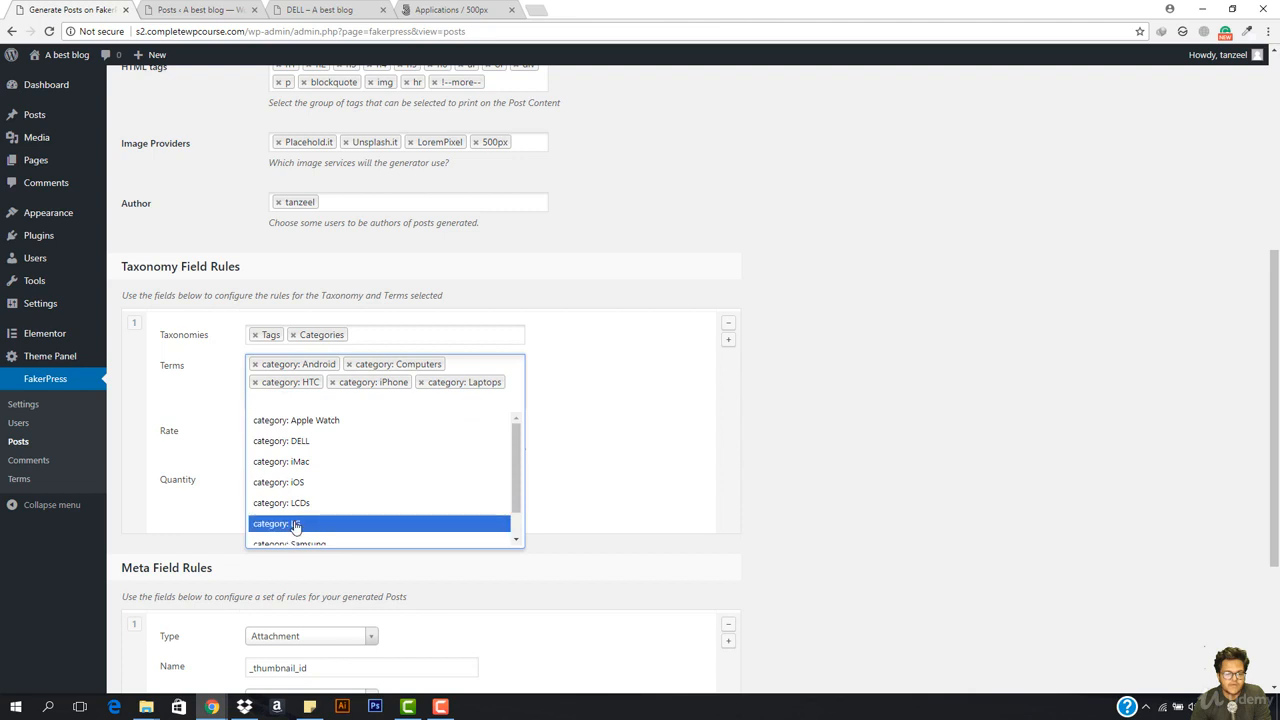
{"action": "left_click", "coordinate": [296, 524]}
{"action": "left_click", "coordinate": [391, 400]}
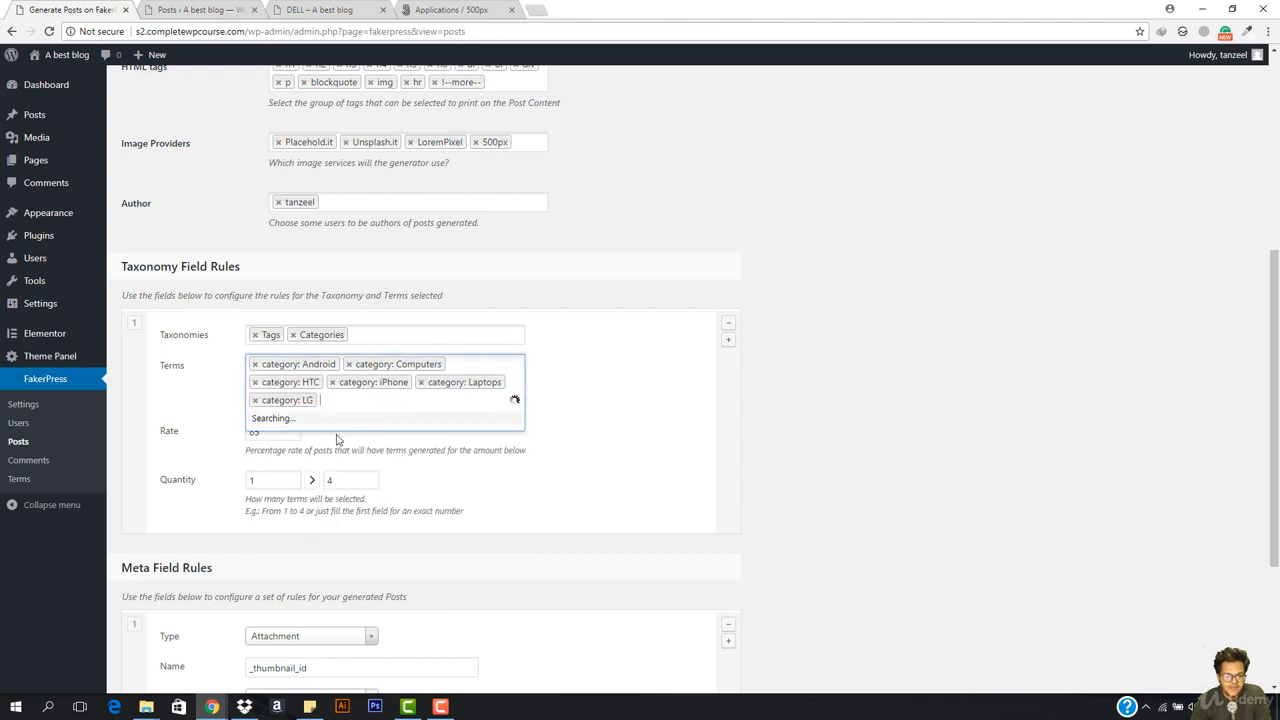
{"action": "left_click", "coordinate": [477, 482]}
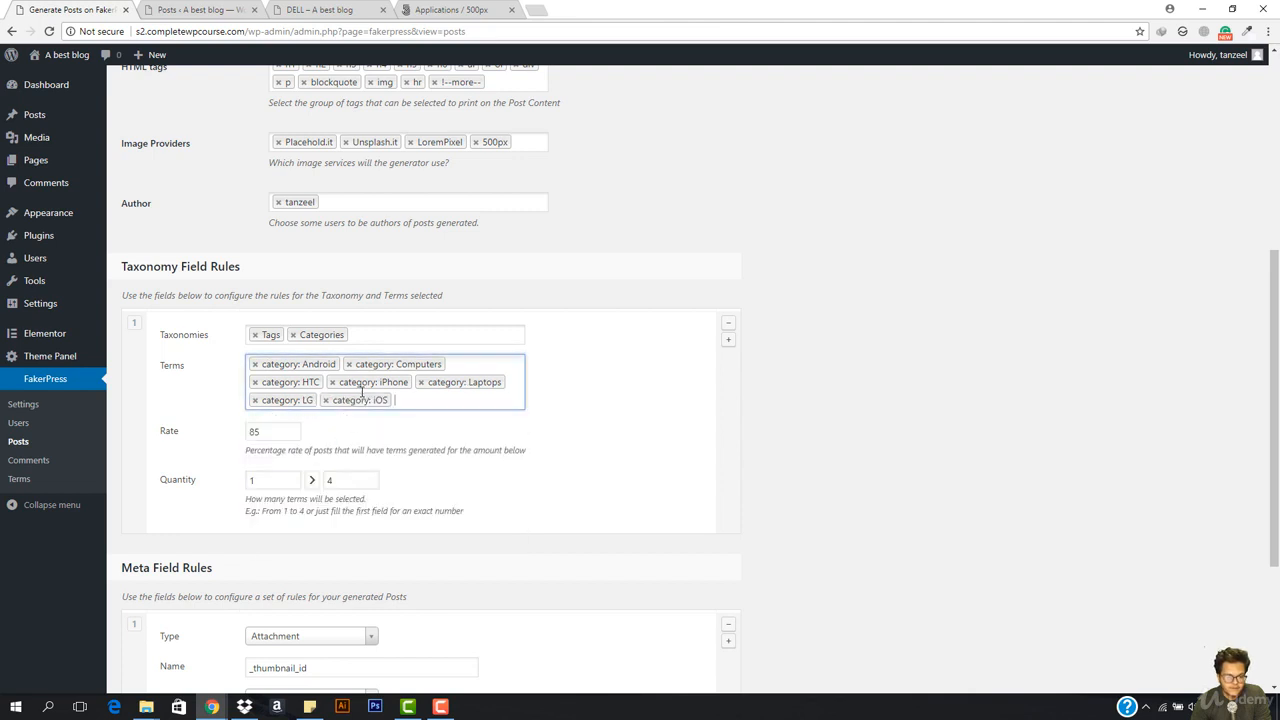
Add Apple Watch, LCDs, iMac, Samsung, DELL and Windows as category terms
{"action": "left_click", "coordinate": [415, 399]}
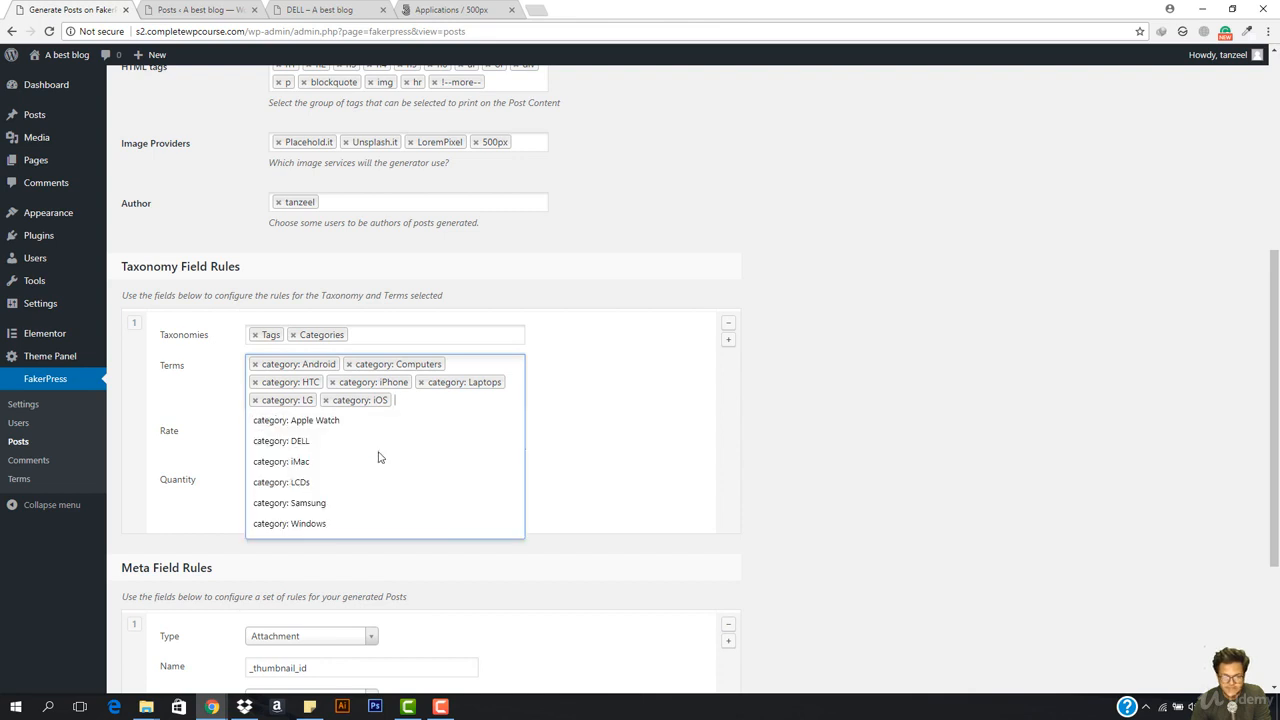
{"action": "left_click", "coordinate": [346, 422]}
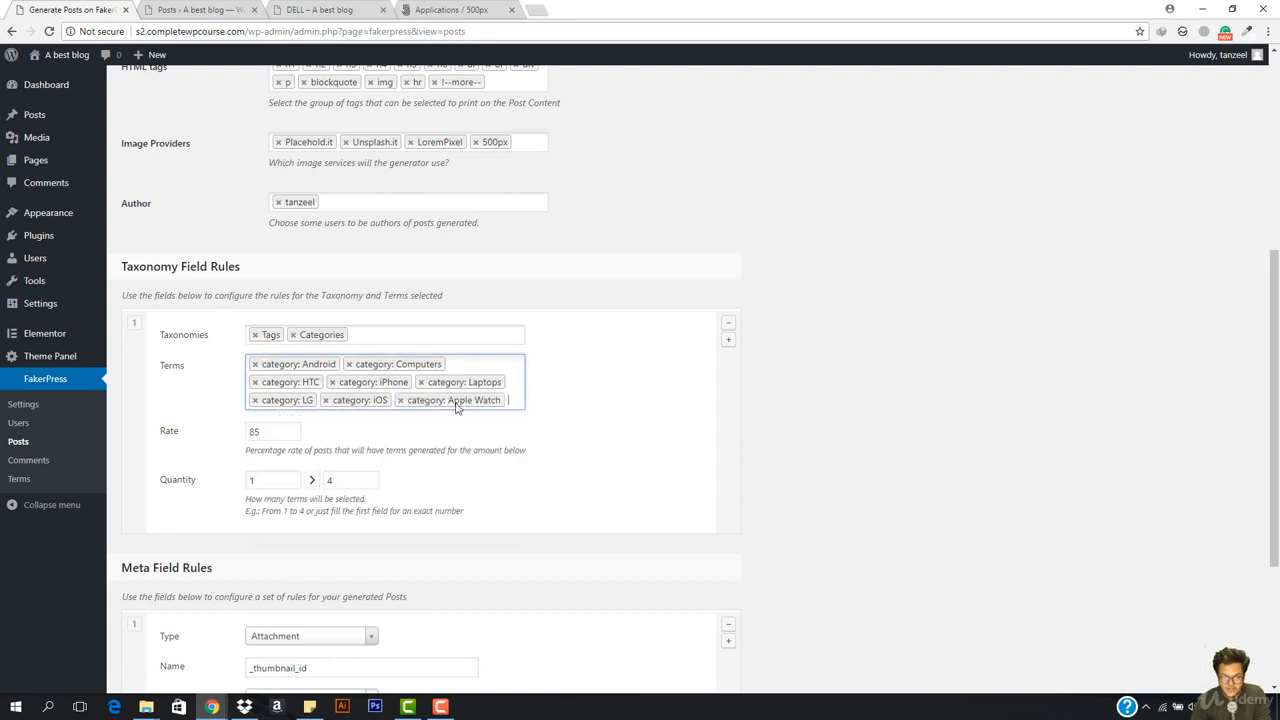
{"action": "left_click", "coordinate": [519, 398]}
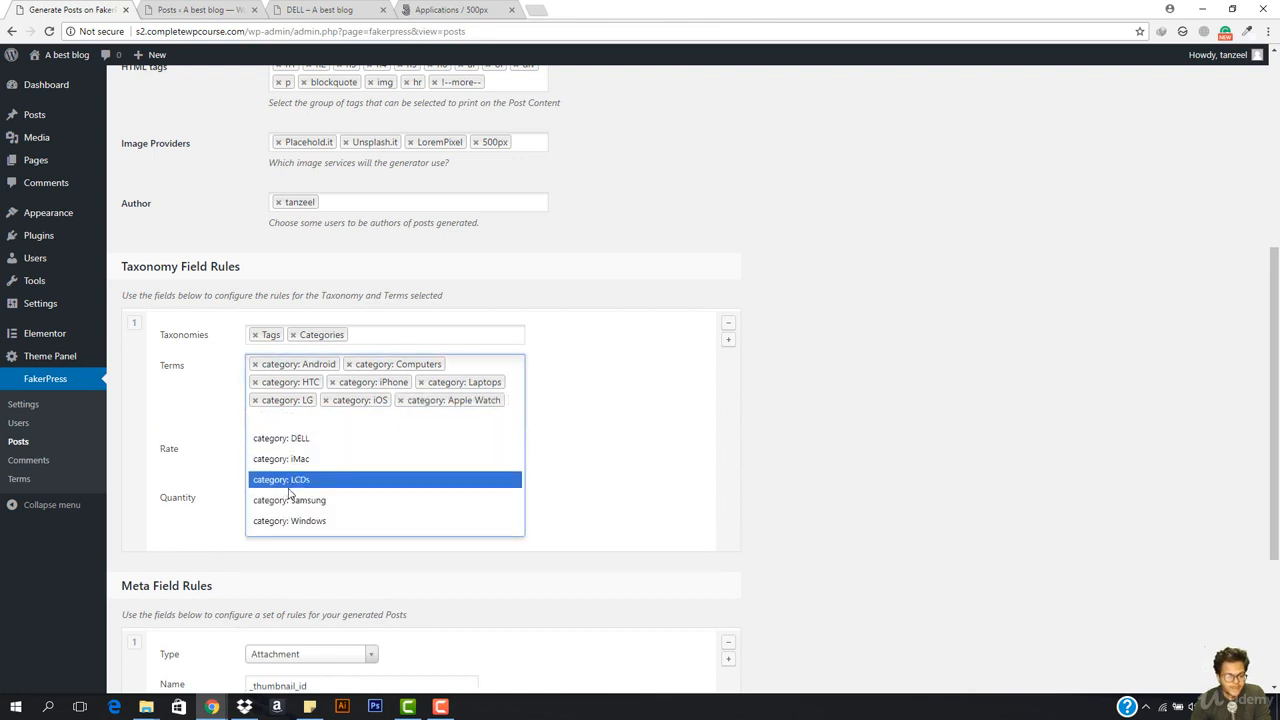
{"action": "left_click", "coordinate": [289, 480]}
{"action": "left_click", "coordinate": [362, 420]}
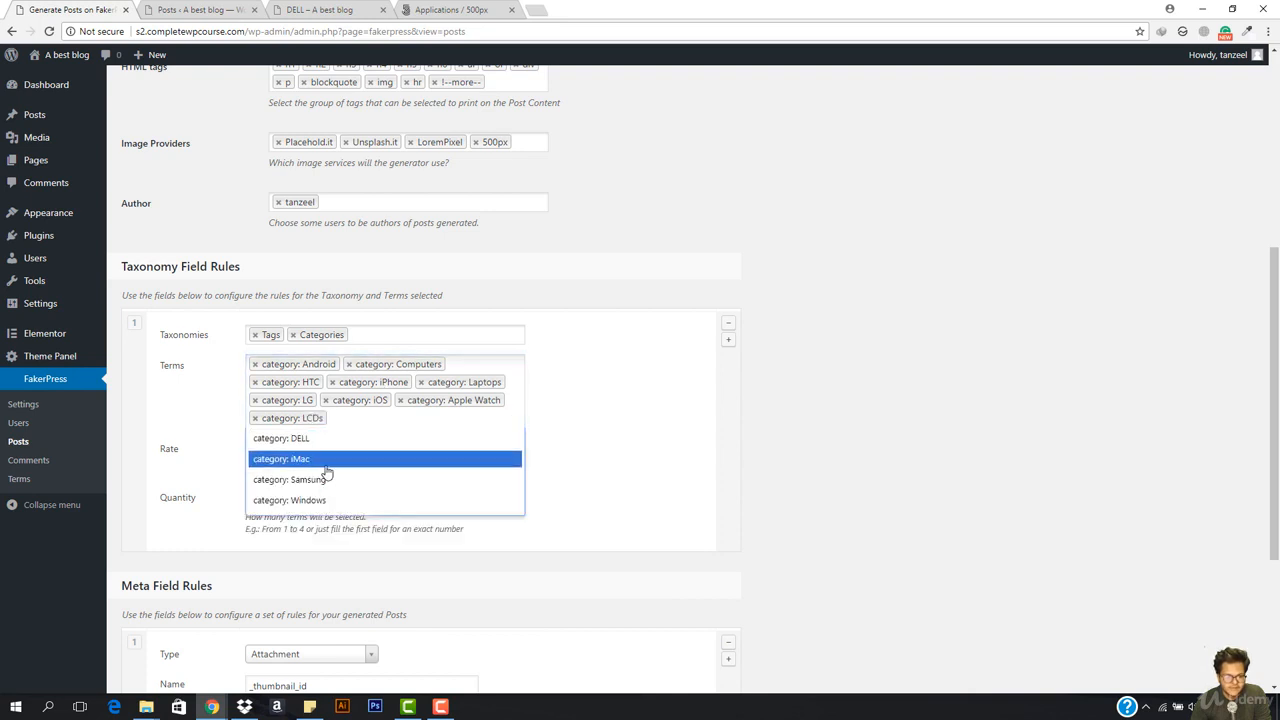
{"action": "left_click", "coordinate": [326, 462]}
{"action": "left_click", "coordinate": [391, 424]}
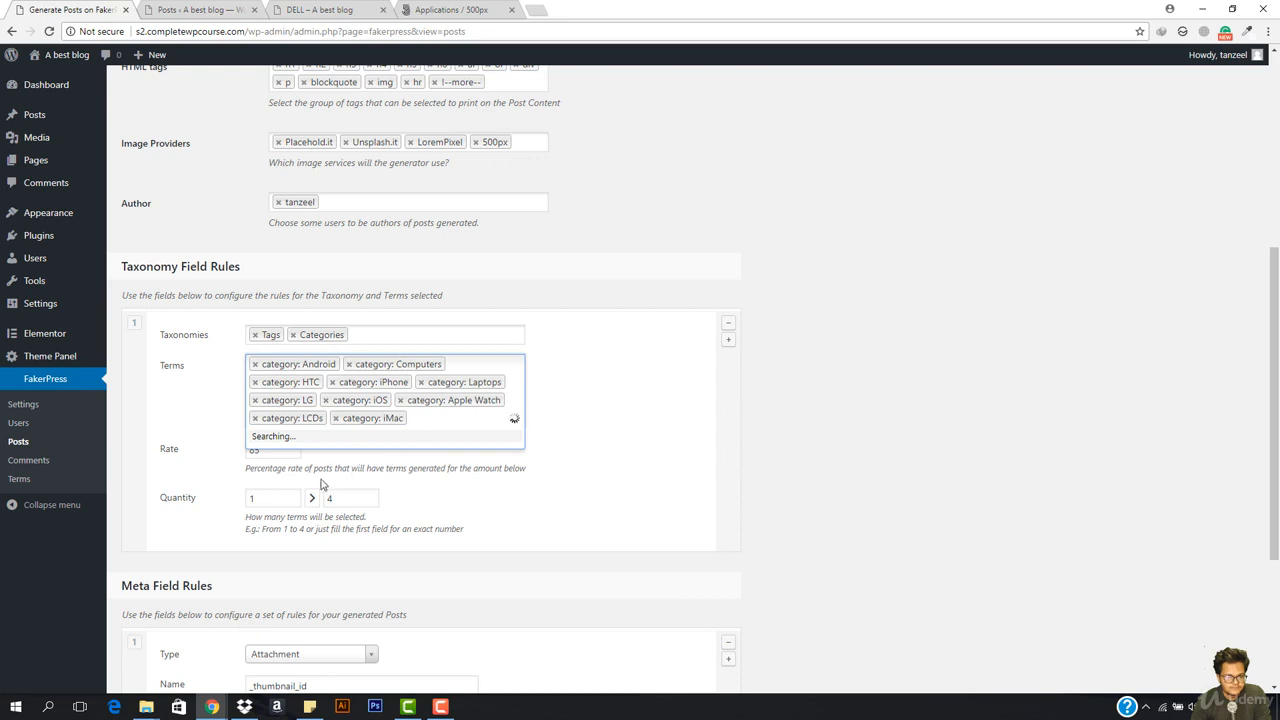
{"action": "left_click", "coordinate": [363, 462]}
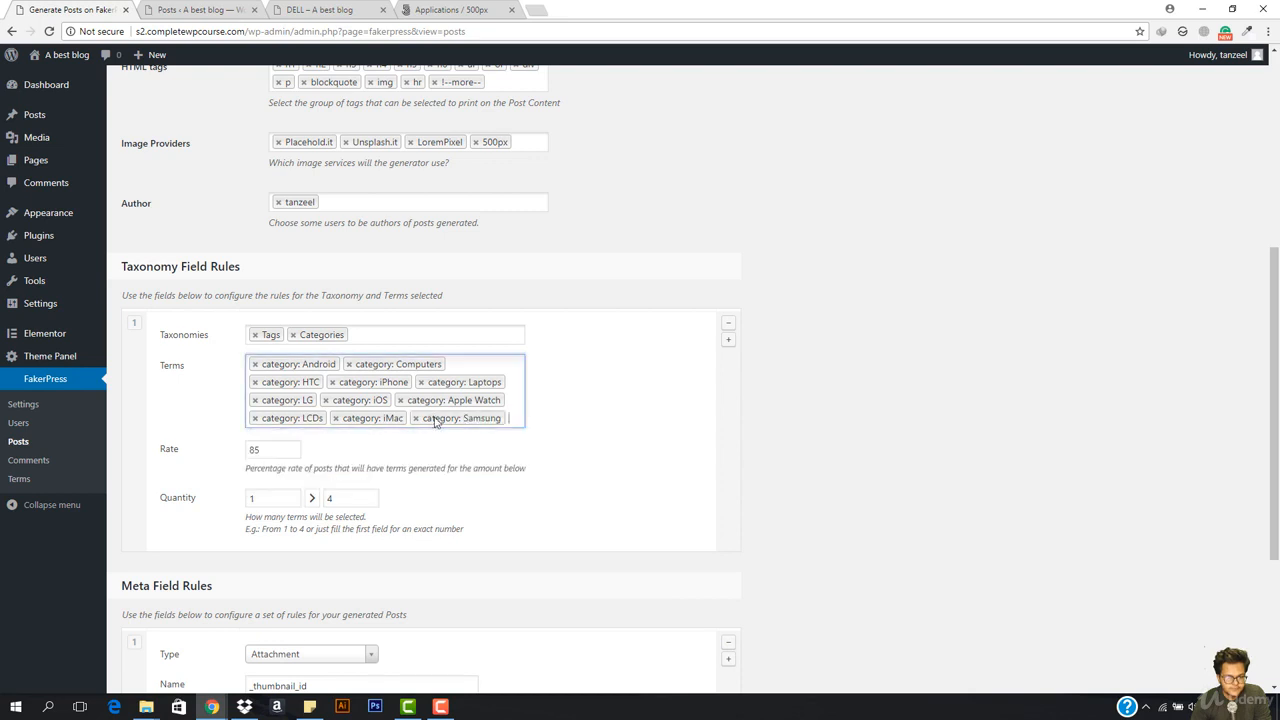
{"action": "left_click", "coordinate": [509, 418]}
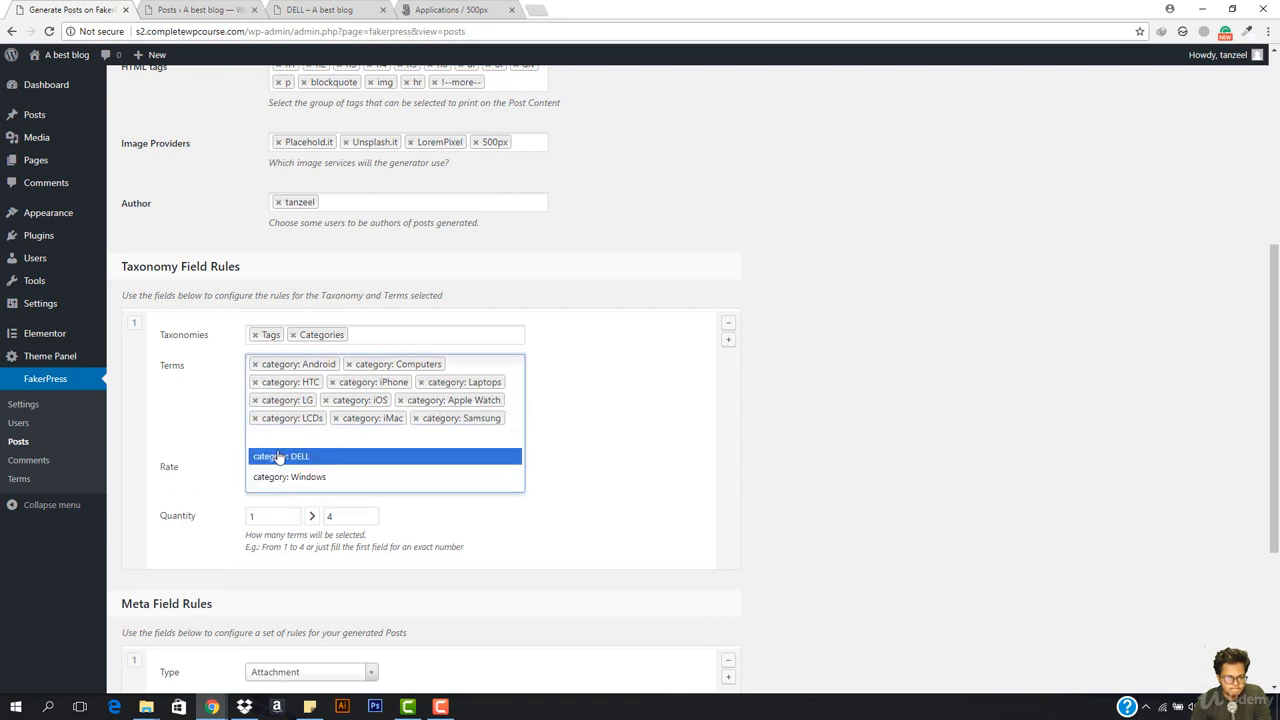
{"action": "left_click", "coordinate": [281, 457]}
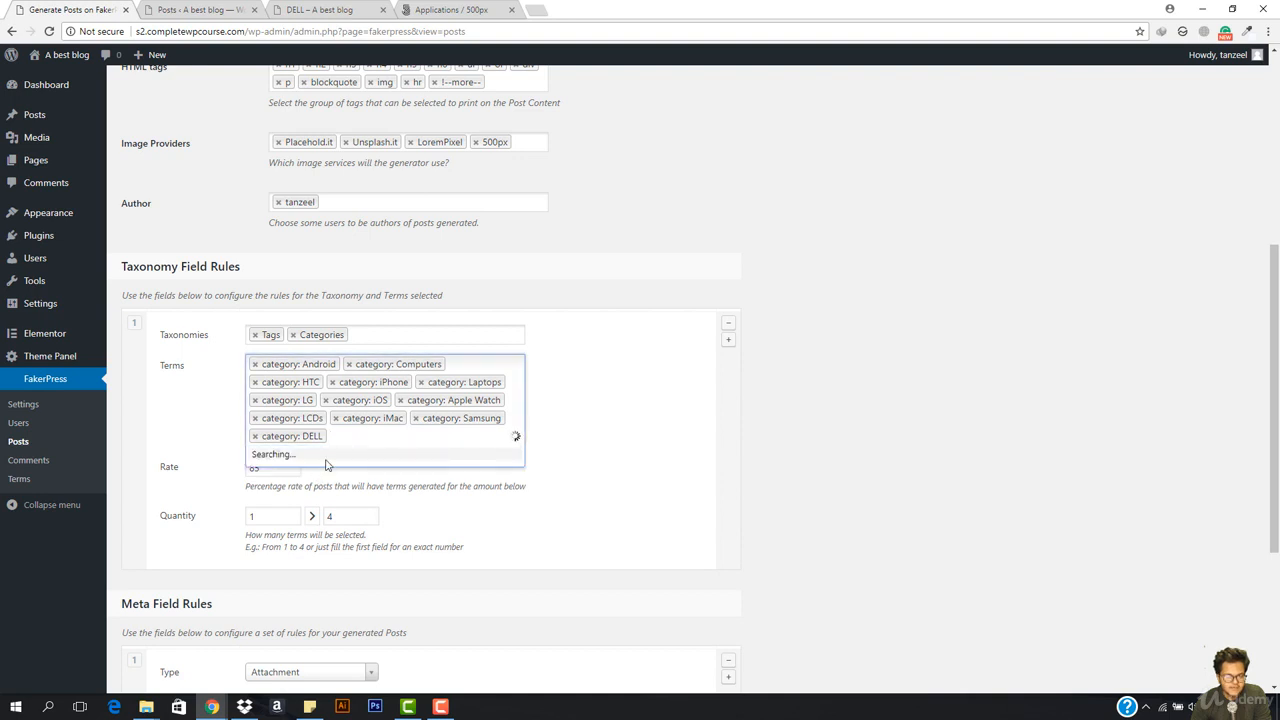
{"action": "left_click", "coordinate": [329, 456]}
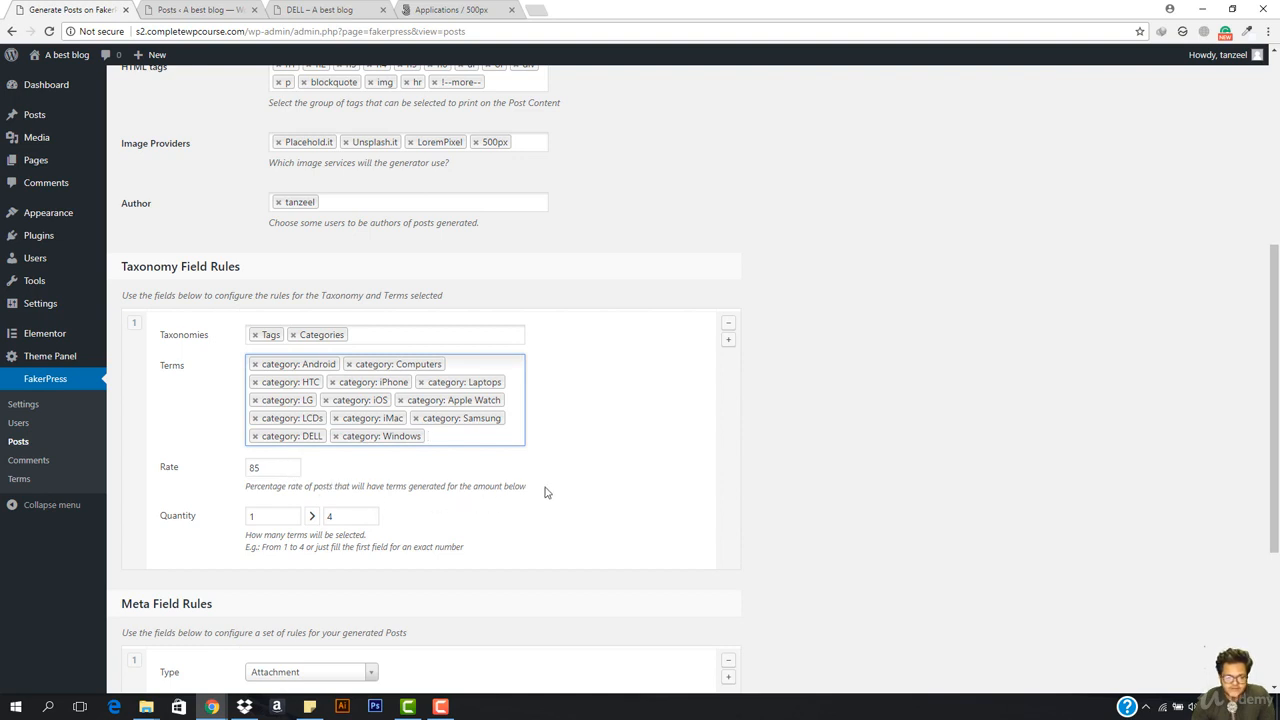
{"action": "scroll", "coordinate": [257, 534], "scroll_direction": "down", "scroll_amount": 2}
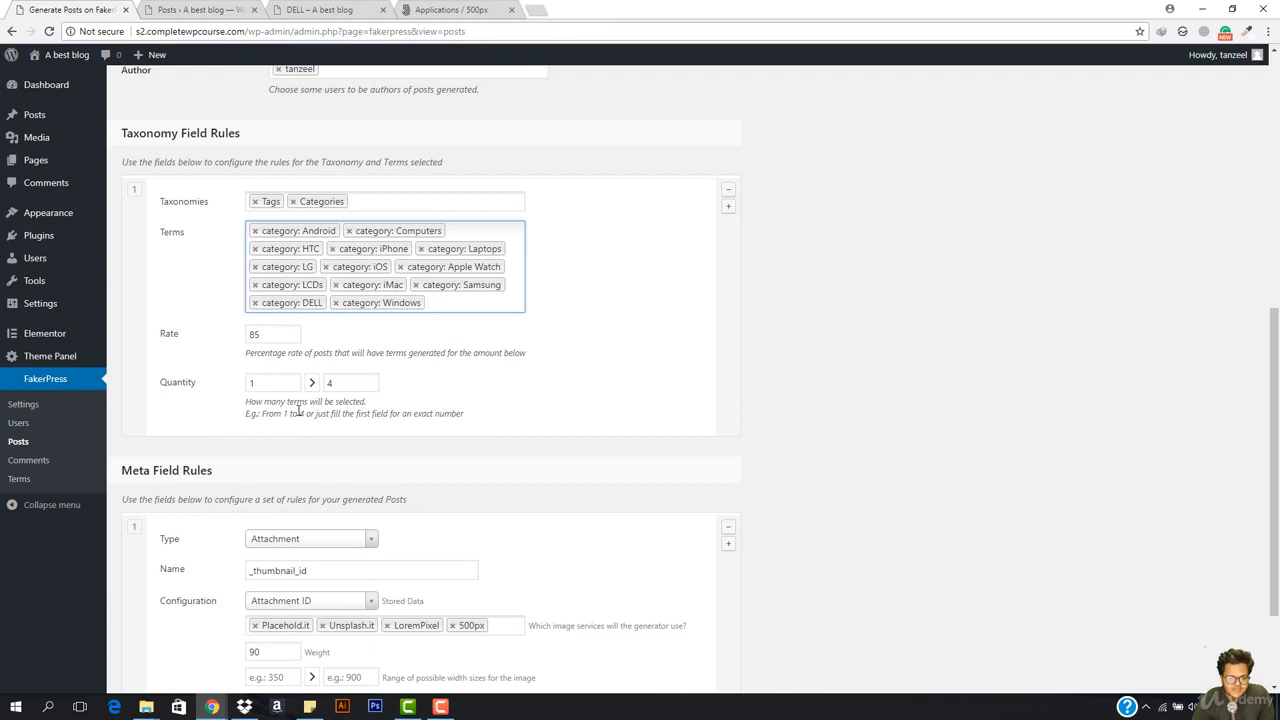
Lower the maximum category terms per post from 4 to 3
{"action": "left_click", "coordinate": [349, 387]}
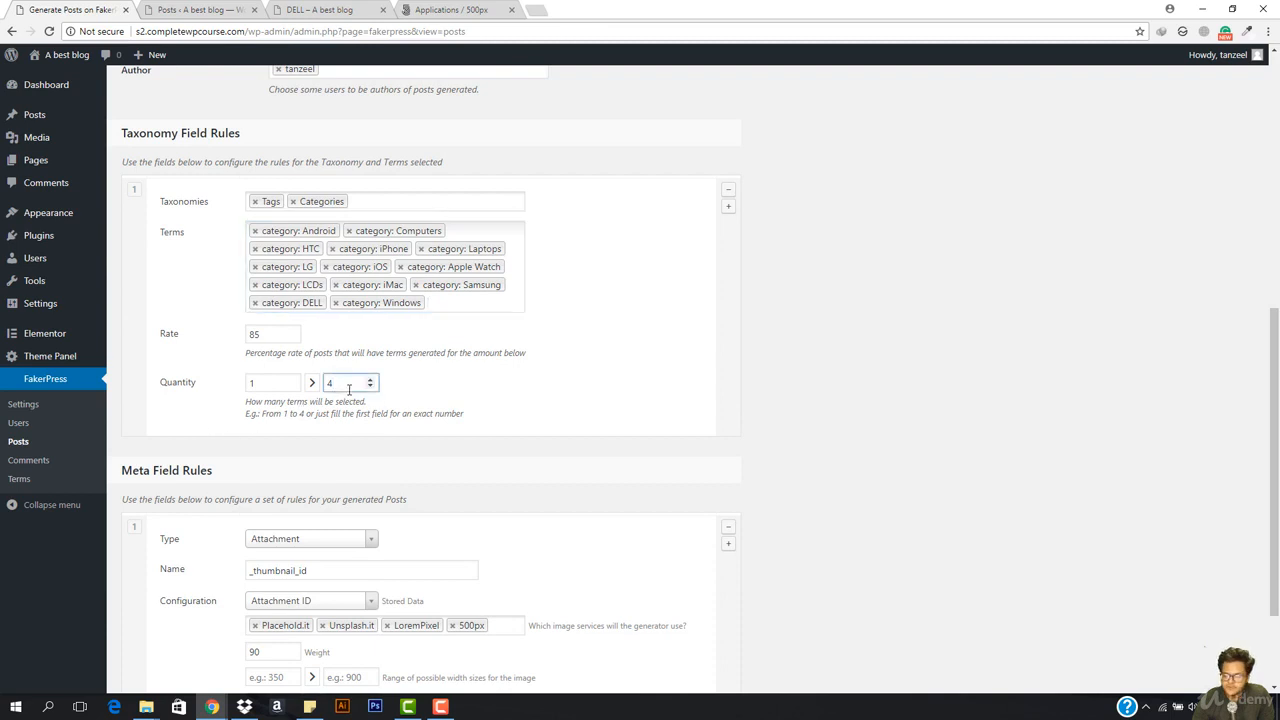
{"action": "key", "text": "BackSpace"}
{"action": "type", "text": "2"}
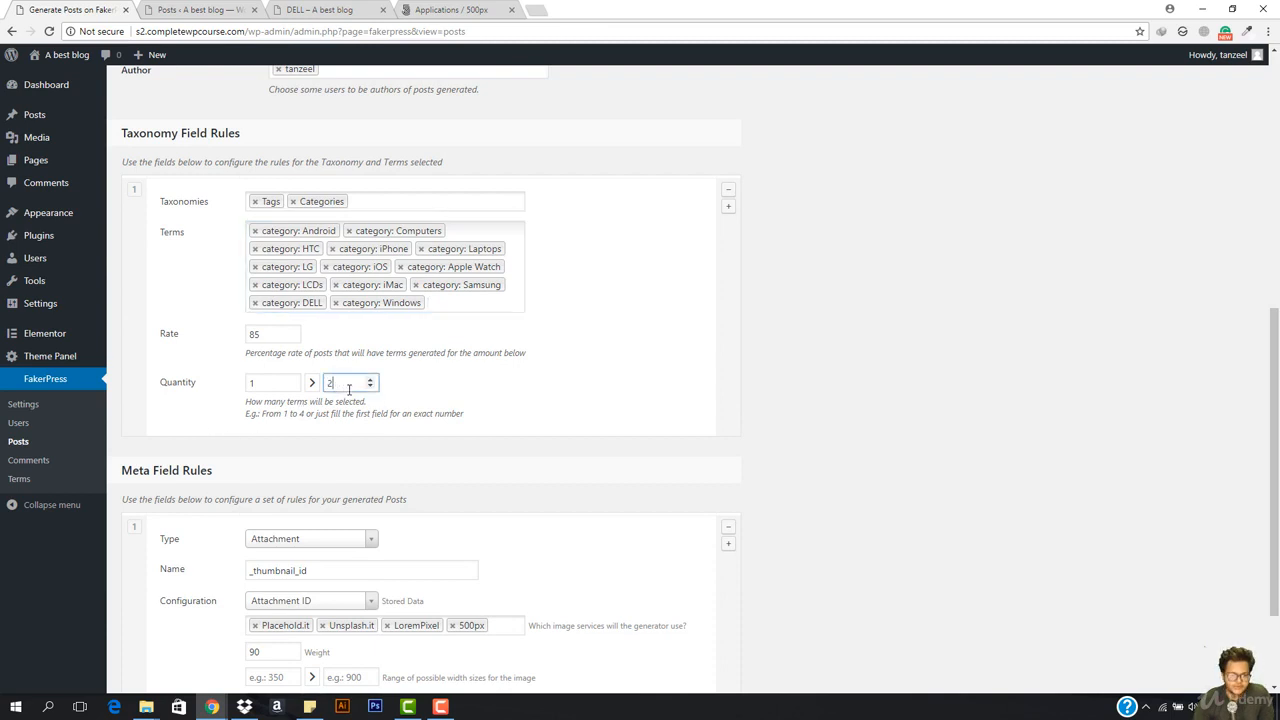
{"action": "scroll", "coordinate": [400, 375], "scroll_direction": "down", "scroll_amount": 1}
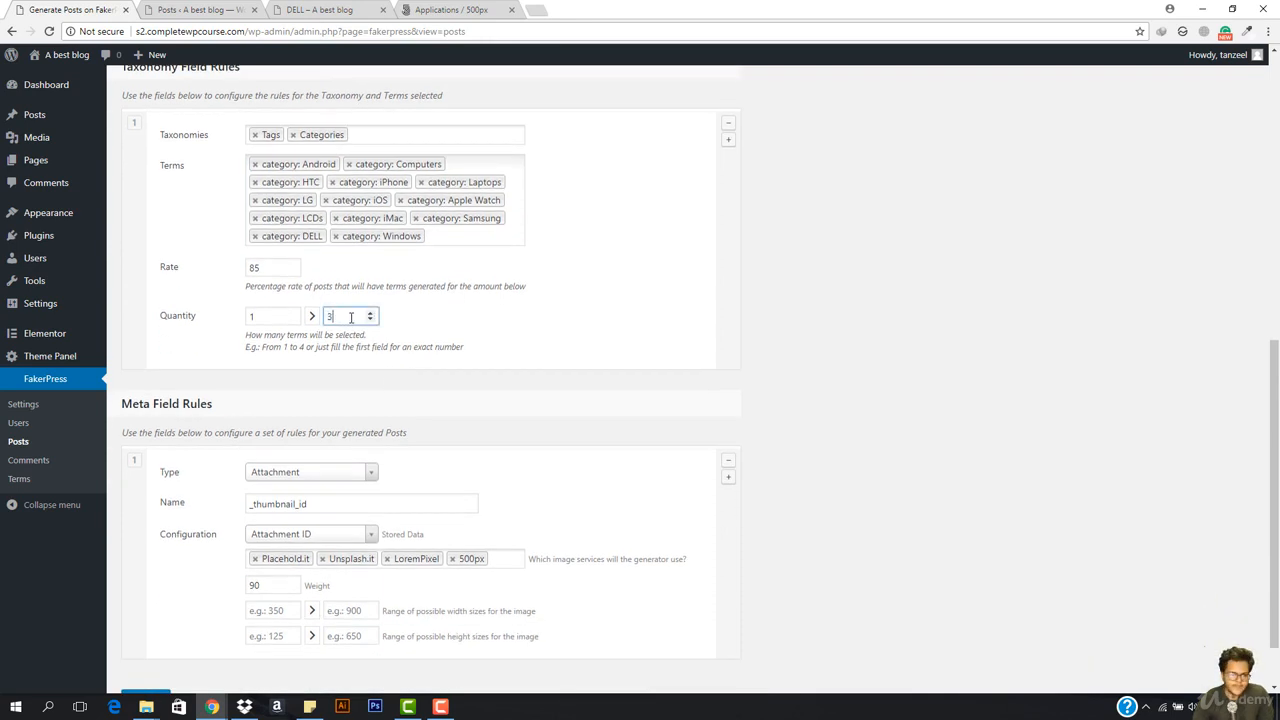
{"action": "scroll", "coordinate": [351, 330], "scroll_direction": "down", "scroll_amount": 1}
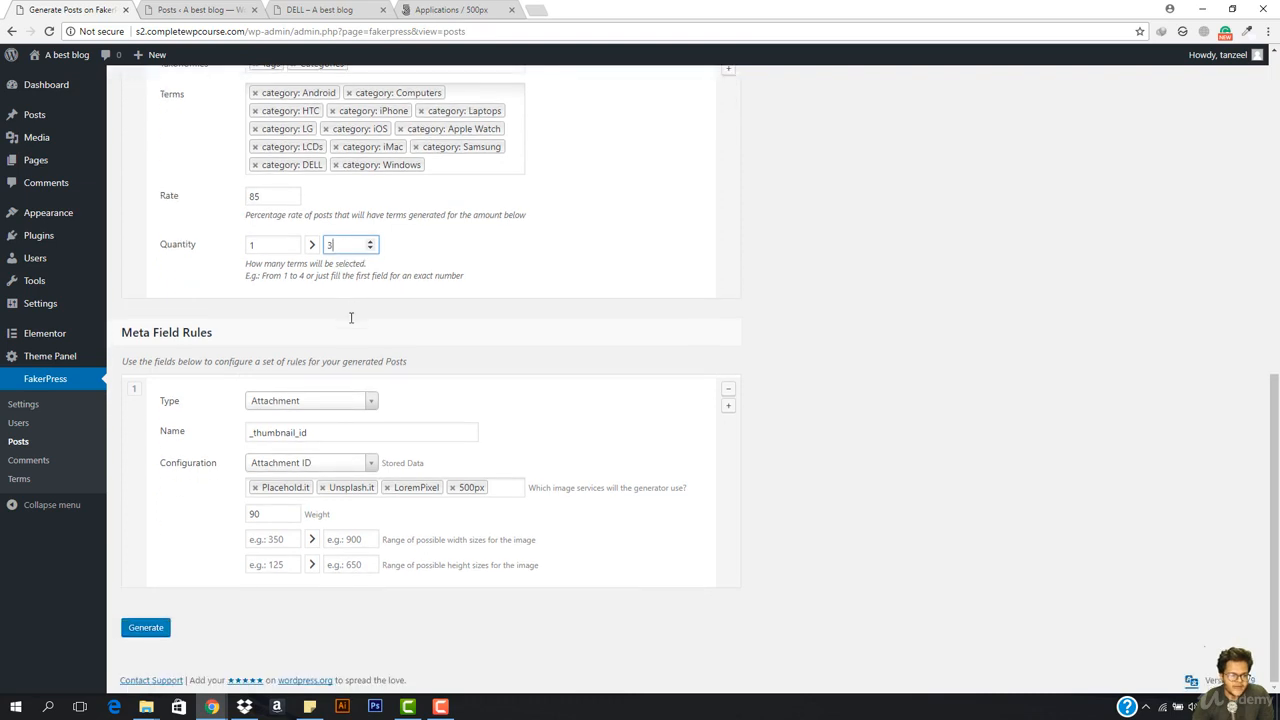
Keep Attachment as the meta field type and start generating the dummy posts
{"action": "left_click", "coordinate": [322, 405]}
{"action": "left_click", "coordinate": [330, 405]}
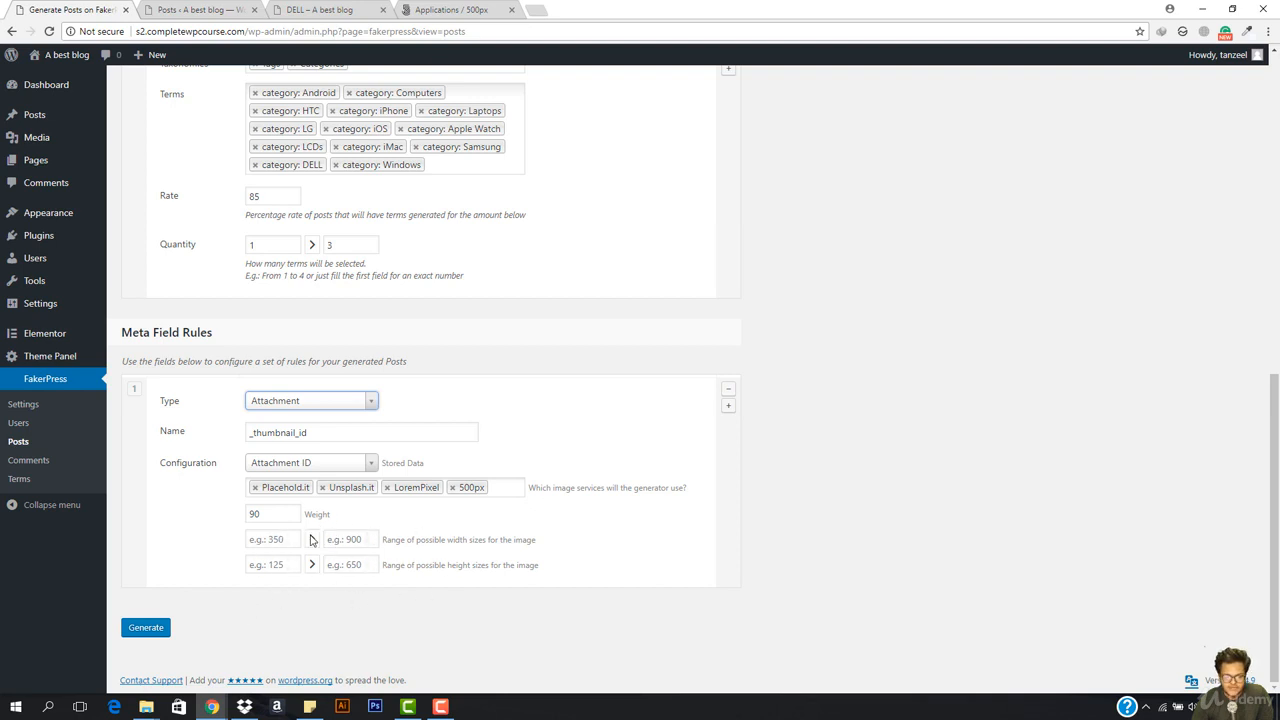
{"action": "left_click", "coordinate": [146, 630]}
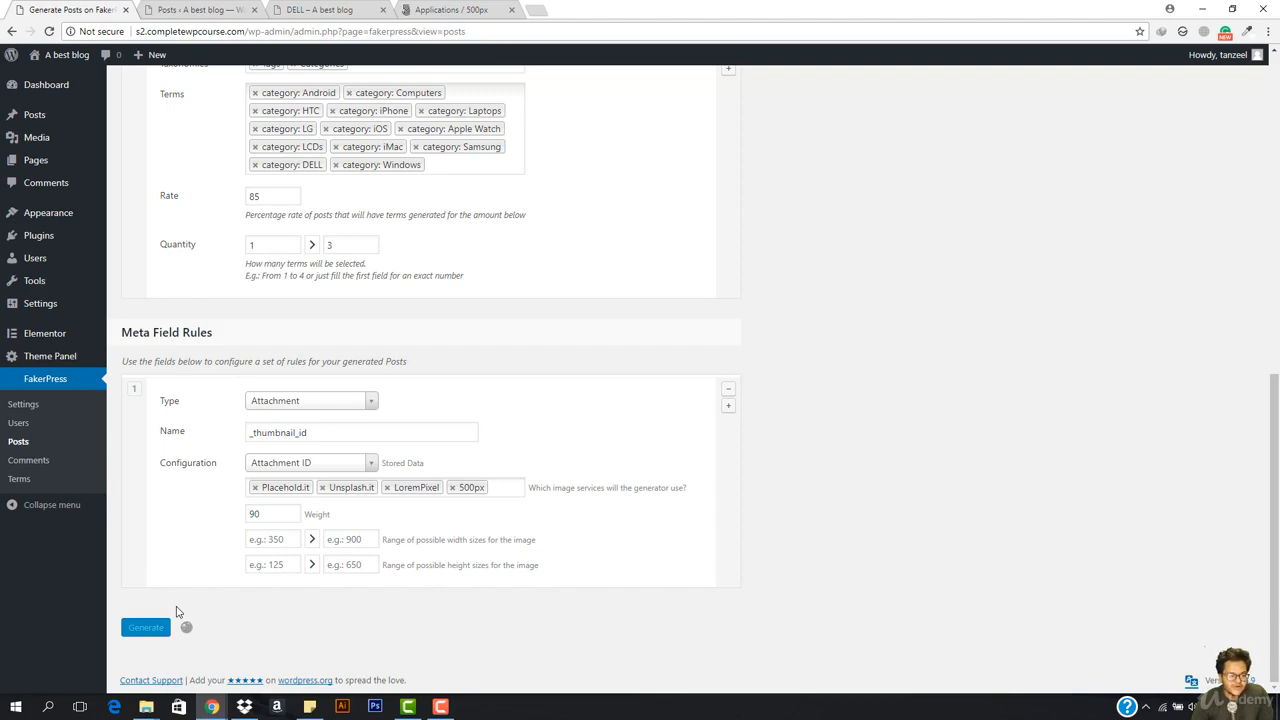
Let the post generation run until the Gateway Timeout notice, then scroll back to the form's top
{"action": "scroll", "coordinate": [211, 485], "scroll_direction": "up", "scroll_amount": 6}
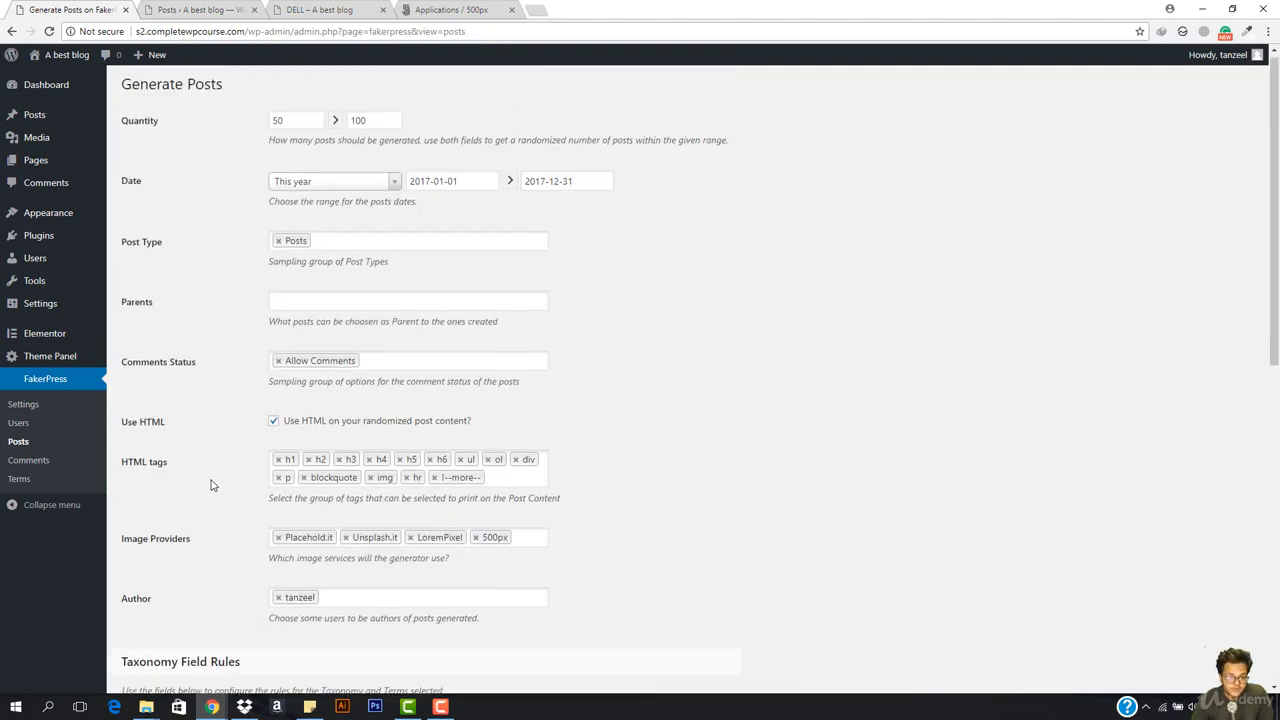
{"action": "scroll", "coordinate": [241, 414], "scroll_direction": "down", "scroll_amount": 1}
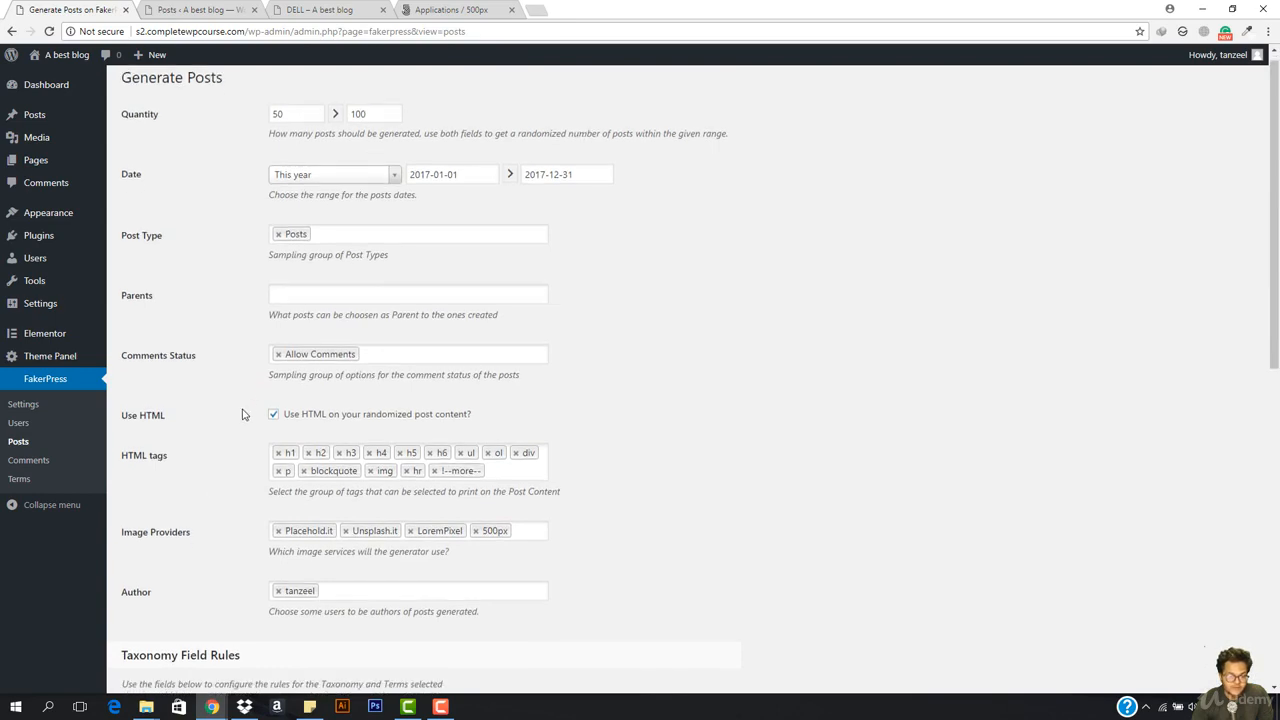
{"action": "scroll", "coordinate": [241, 414], "scroll_direction": "down", "scroll_amount": 8}
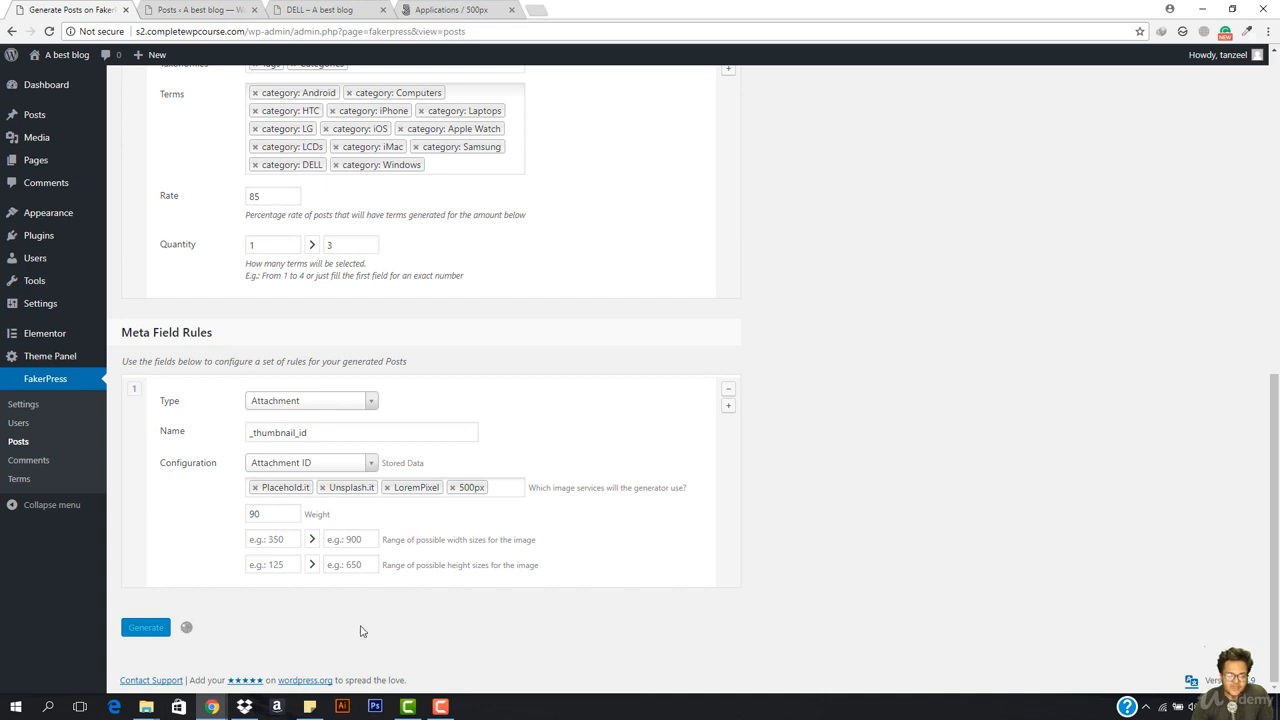
{"action": "left_click", "coordinate": [440, 706]}
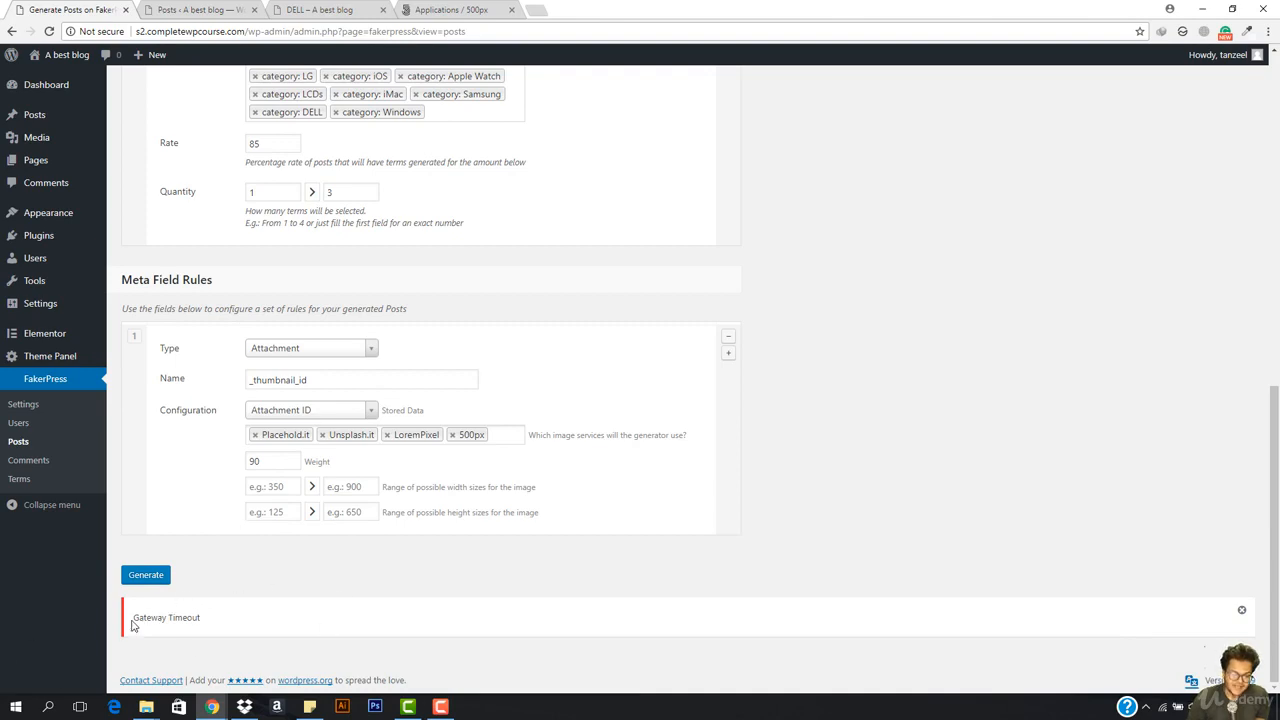
{"action": "scroll", "coordinate": [120, 130], "scroll_direction": "up", "scroll_amount": 3}
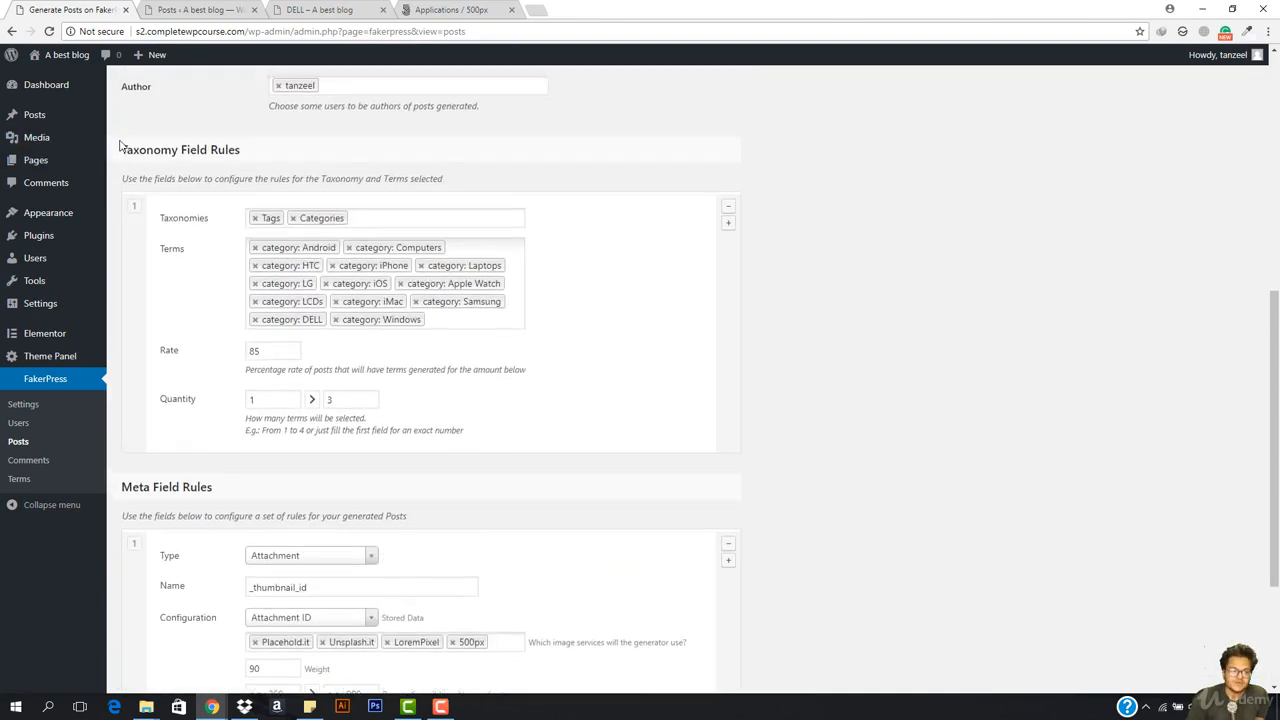
{"action": "scroll", "coordinate": [119, 145], "scroll_direction": "up", "scroll_amount": 5}
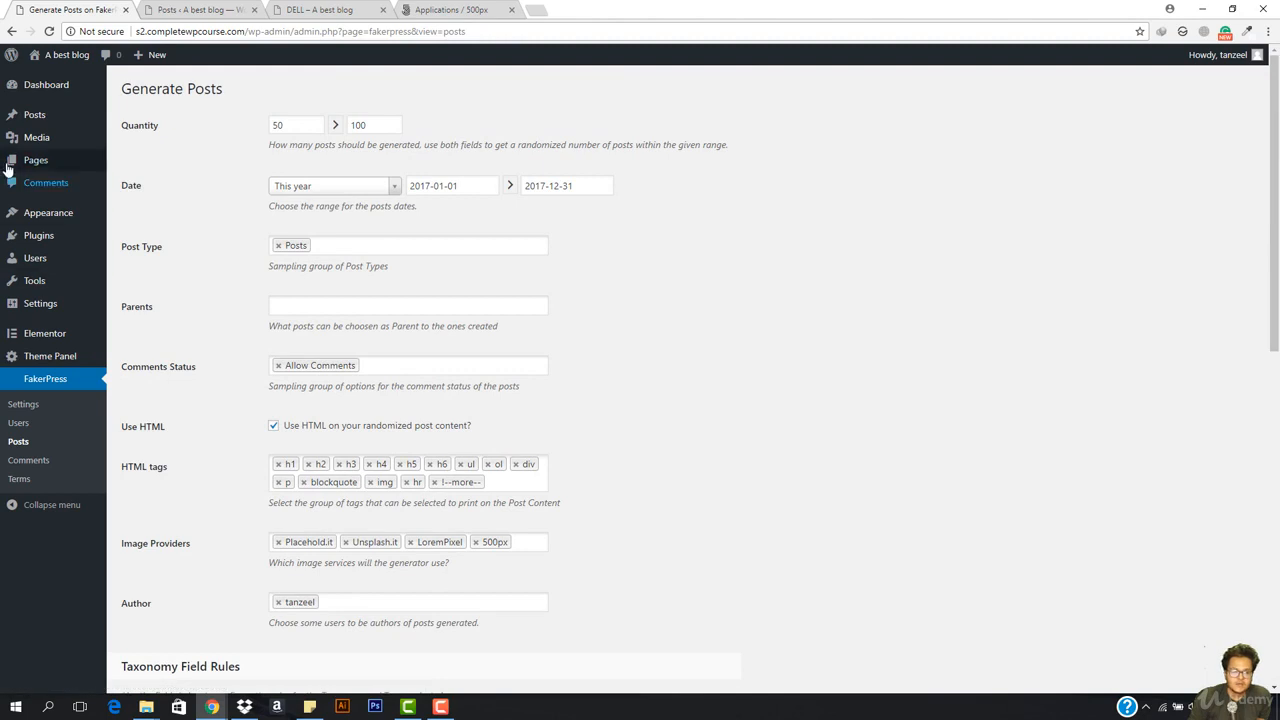
Open All Posts in a new tab and close the old posts, DELL blog and 500px tabs
{"action": "mouse_move", "coordinate": [63, 113]}
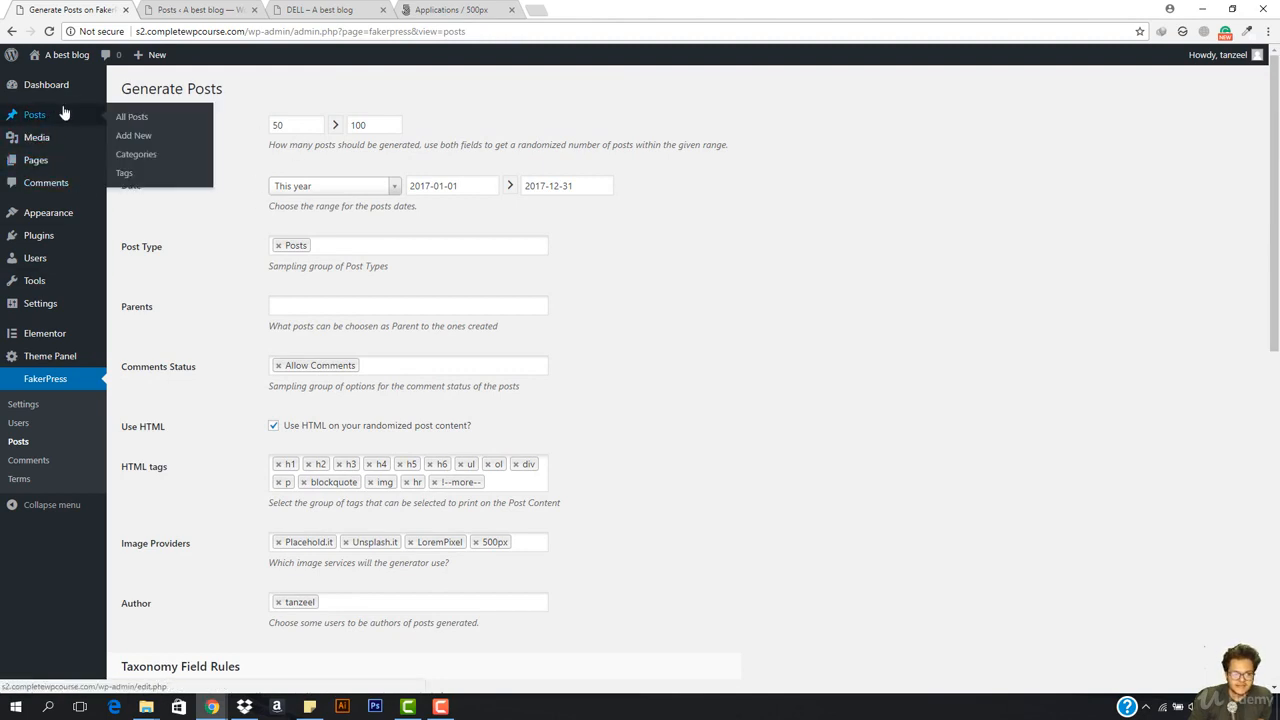
{"action": "right_click", "coordinate": [131, 117]}
{"action": "left_click", "coordinate": [182, 126]}
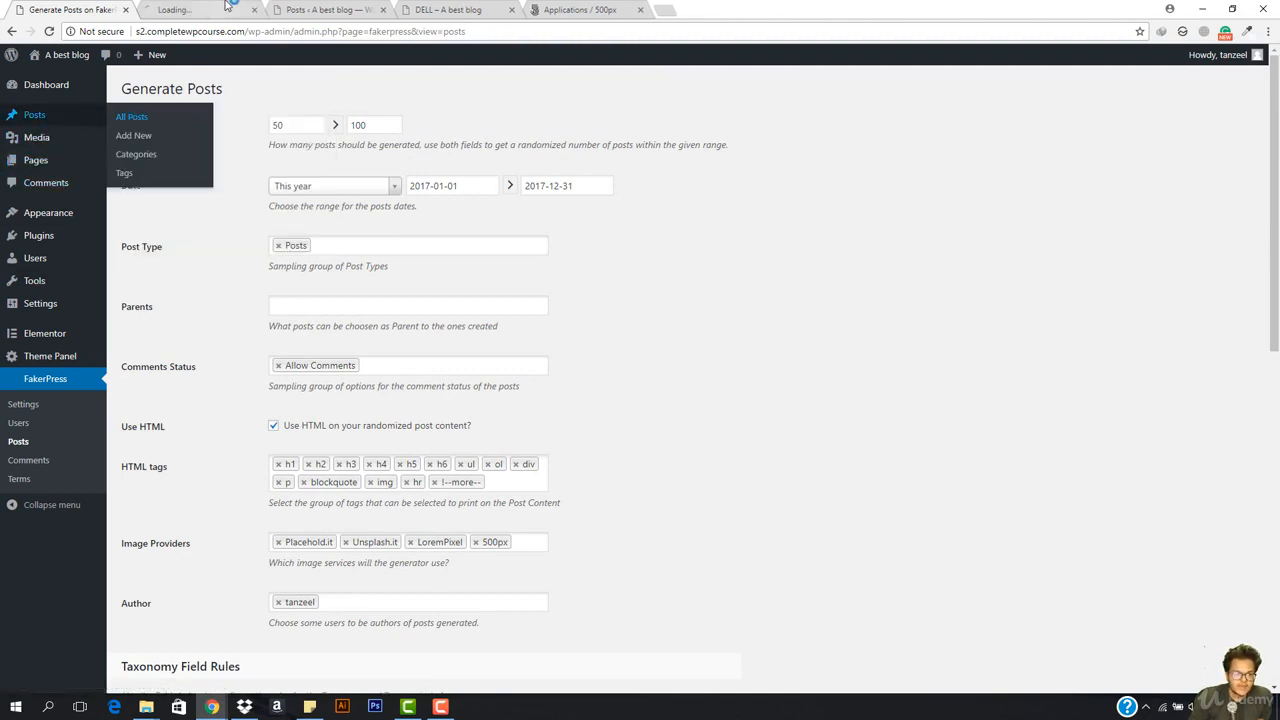
{"action": "left_click", "coordinate": [386, 10]}
{"action": "left_click", "coordinate": [386, 10]}
{"action": "left_click", "coordinate": [386, 10]}
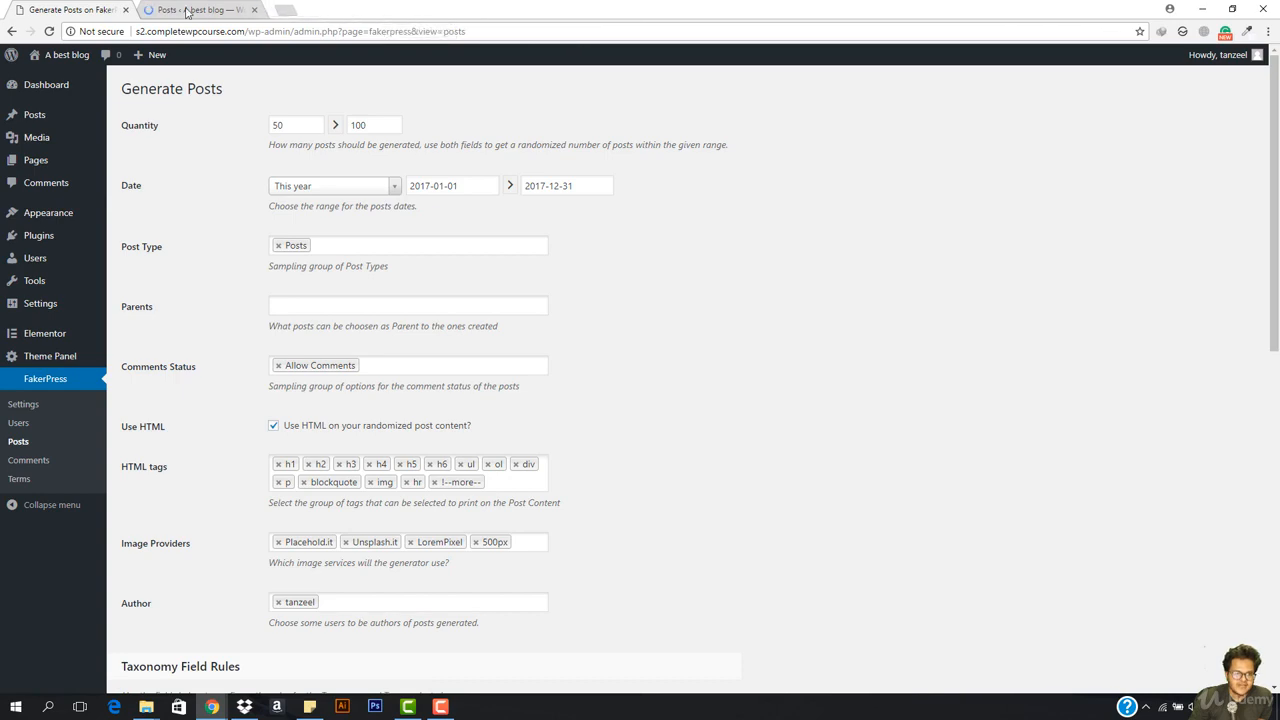
{"action": "left_click", "coordinate": [186, 12]}
Review the 17 posts dated across 2017, then return to the FakerPress generator
{"action": "scroll", "coordinate": [343, 354], "scroll_direction": "down", "scroll_amount": 3}
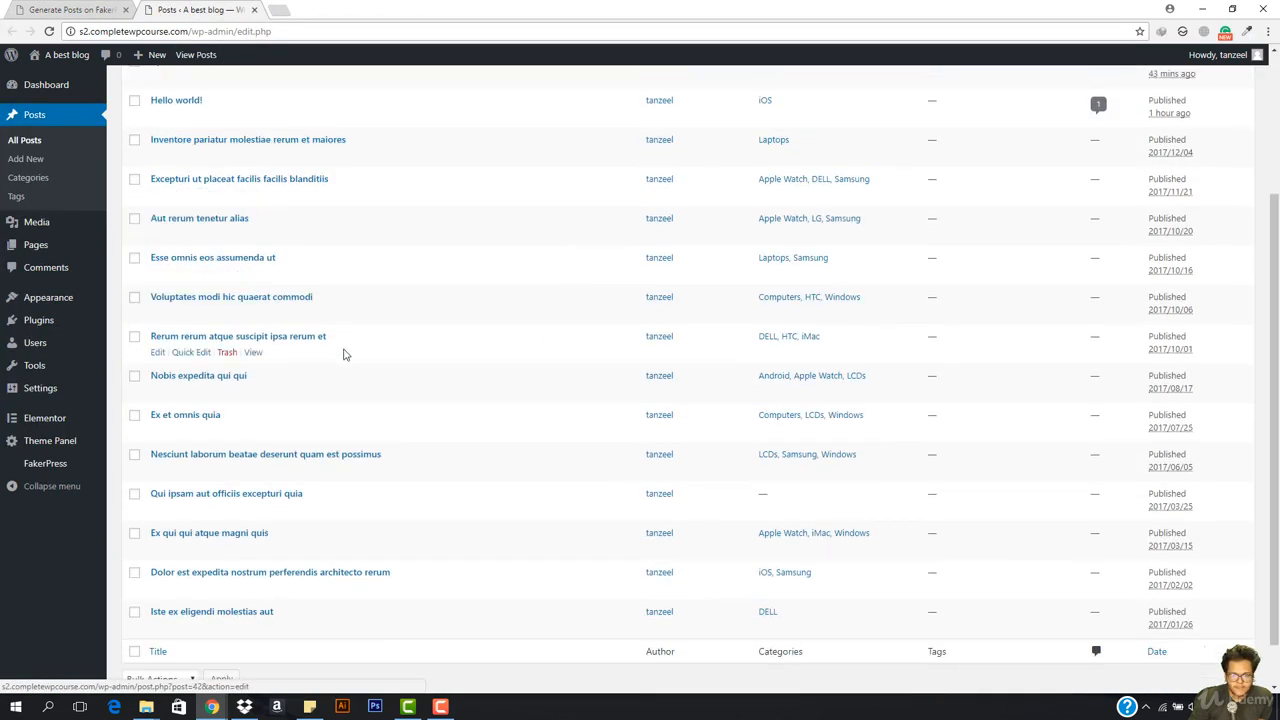
{"action": "scroll", "coordinate": [397, 354], "scroll_direction": "up", "scroll_amount": 2}
{"action": "scroll", "coordinate": [449, 369], "scroll_direction": "down", "scroll_amount": 1}
{"action": "scroll", "coordinate": [410, 351], "scroll_direction": "up", "scroll_amount": 1}
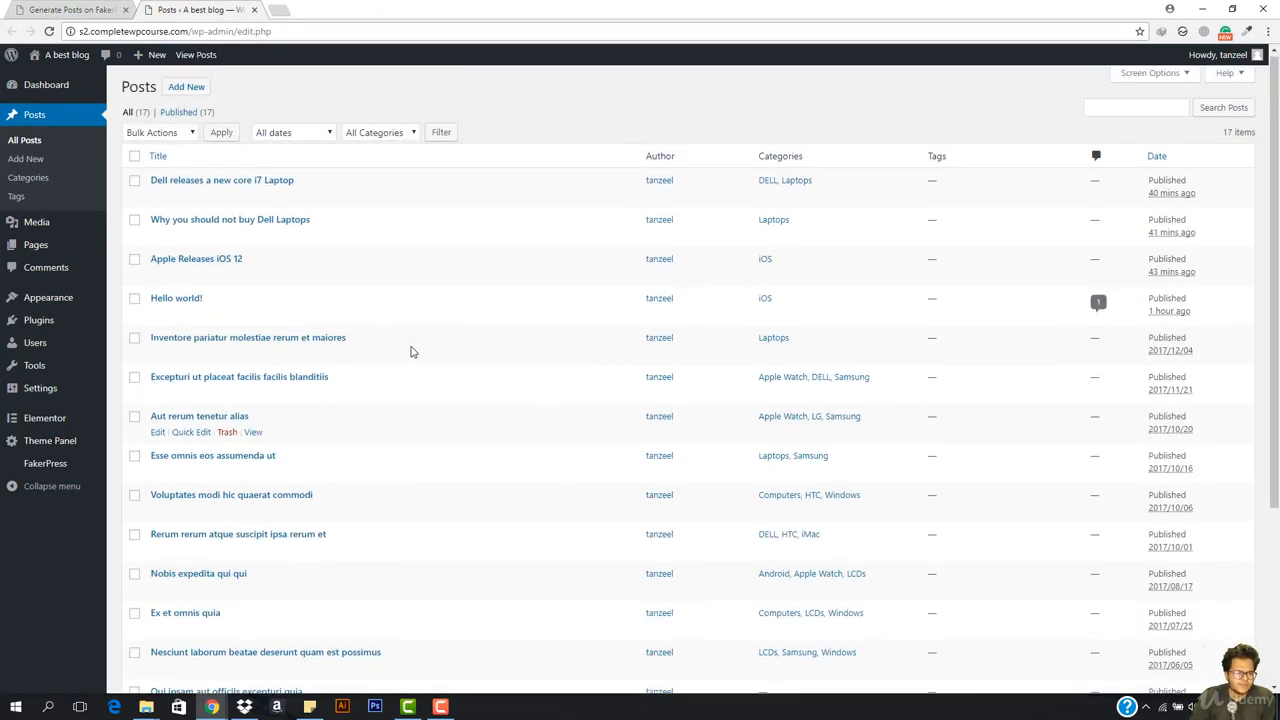
{"action": "left_click", "coordinate": [72, 9]}
{"action": "scroll", "coordinate": [237, 557], "scroll_direction": "down", "scroll_amount": 10}
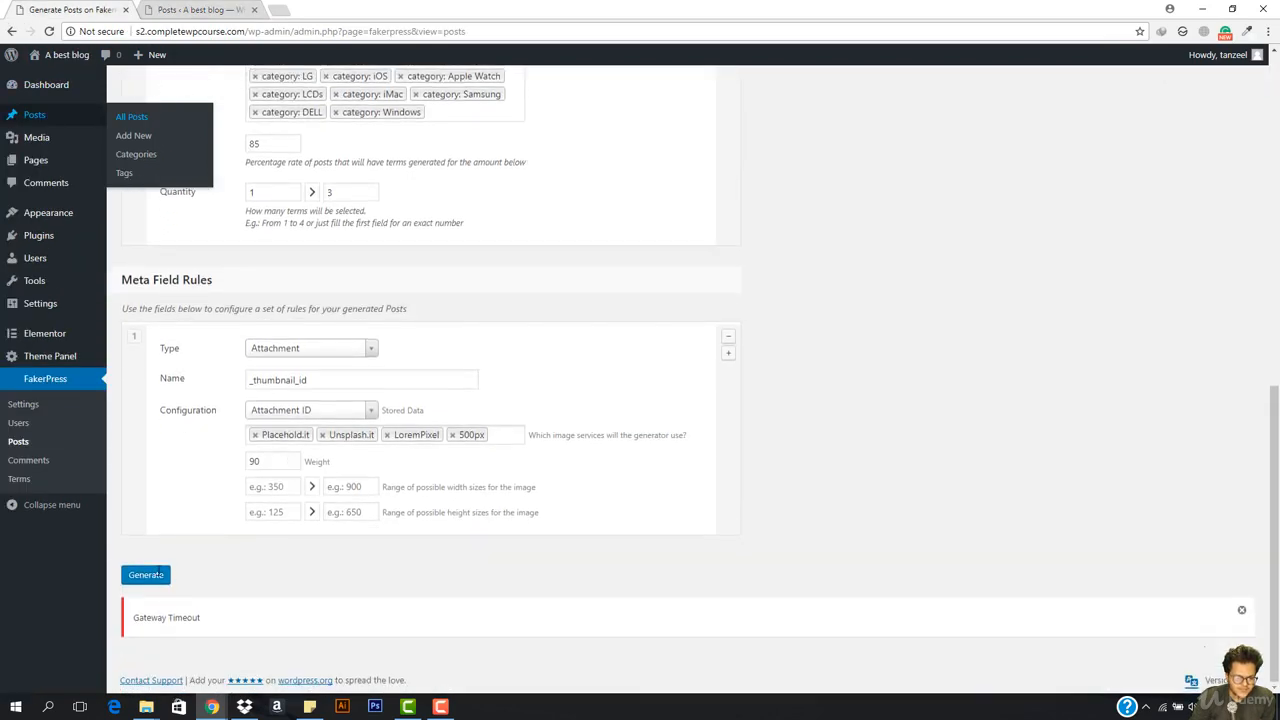
{"action": "scroll", "coordinate": [265, 483], "scroll_direction": "up", "scroll_amount": 10}
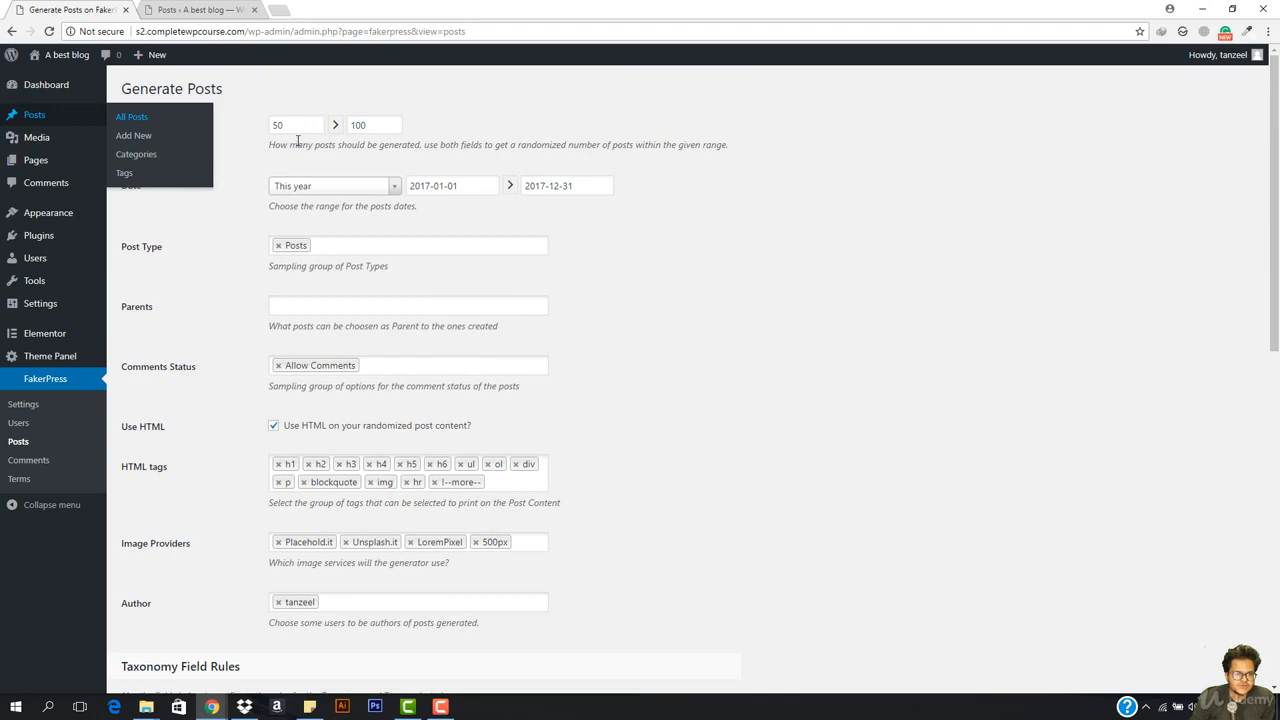
Clear the minimum post quantity and reload the Generate Posts page to reset the form
{"action": "left_click", "coordinate": [297, 126]}
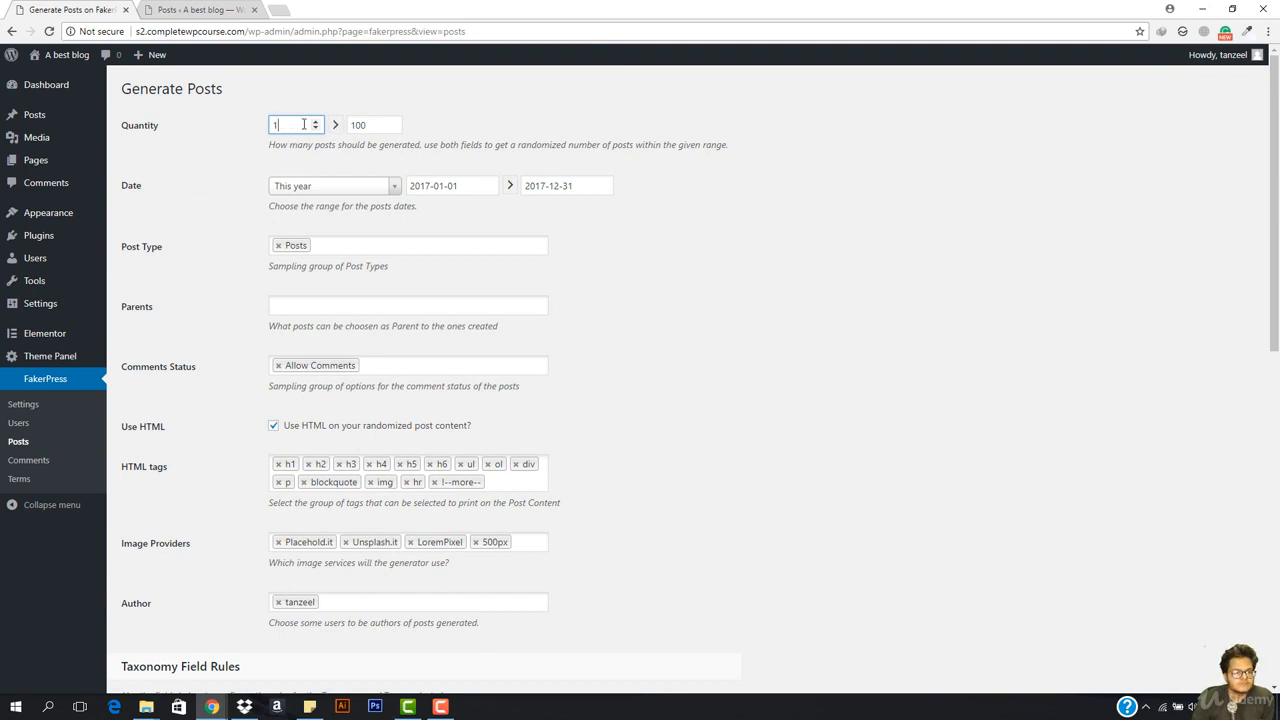
{"action": "left_click", "coordinate": [316, 122]}
{"action": "key", "text": "BackSpace"}
{"action": "left_click", "coordinate": [380, 127]}
{"action": "left_click", "coordinate": [275, 95]}
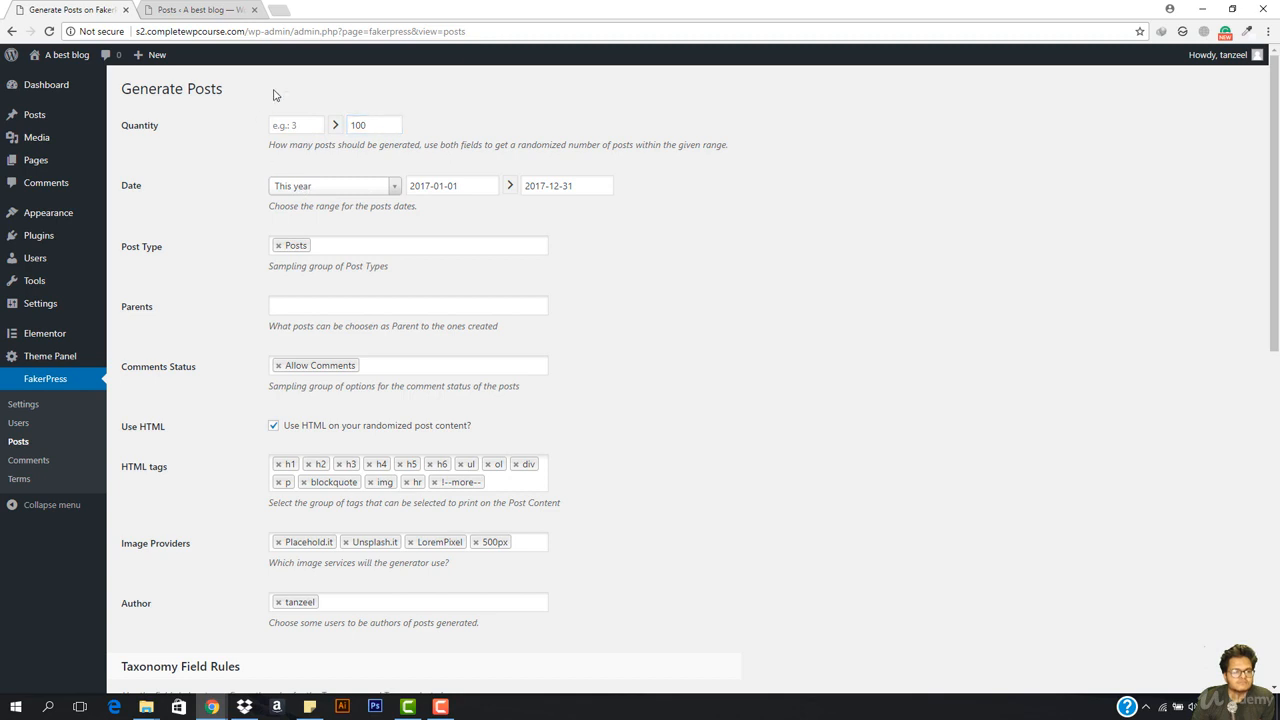
{"action": "left_click", "coordinate": [499, 33]}
{"action": "key", "text": "Return"}
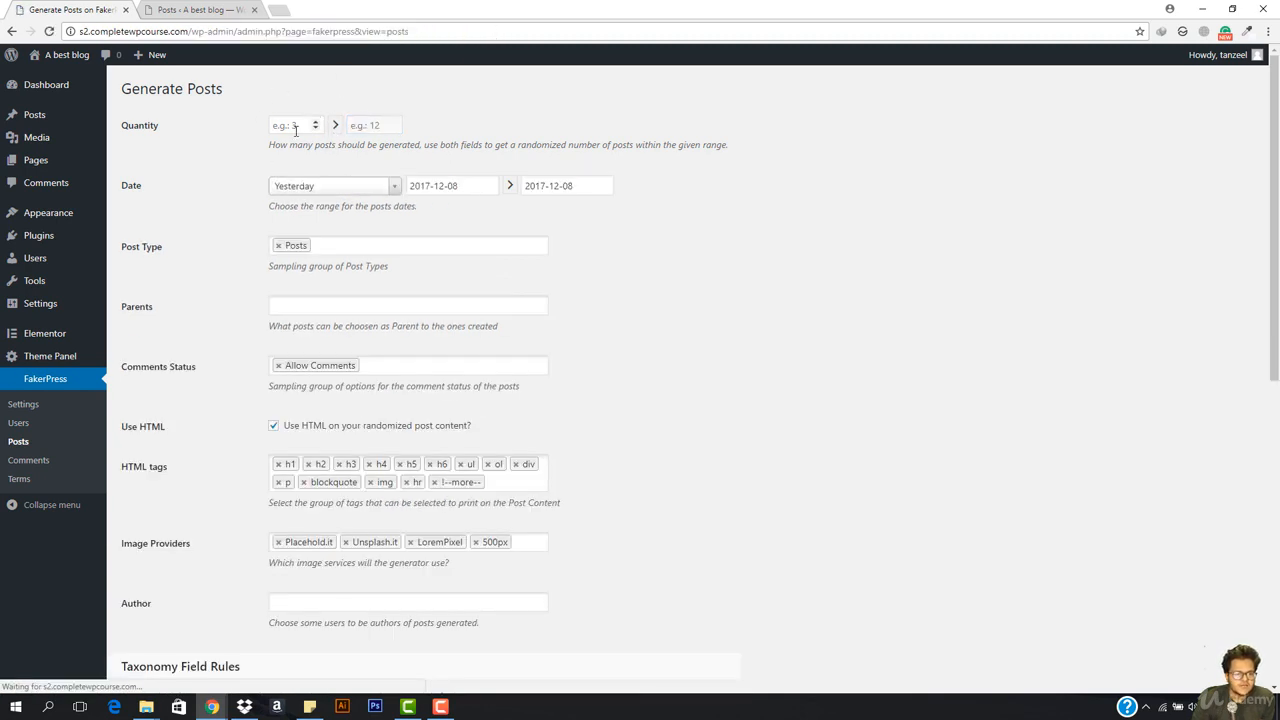
Enter a post quantity range of 5 to 15
{"action": "left_click", "coordinate": [298, 124]}
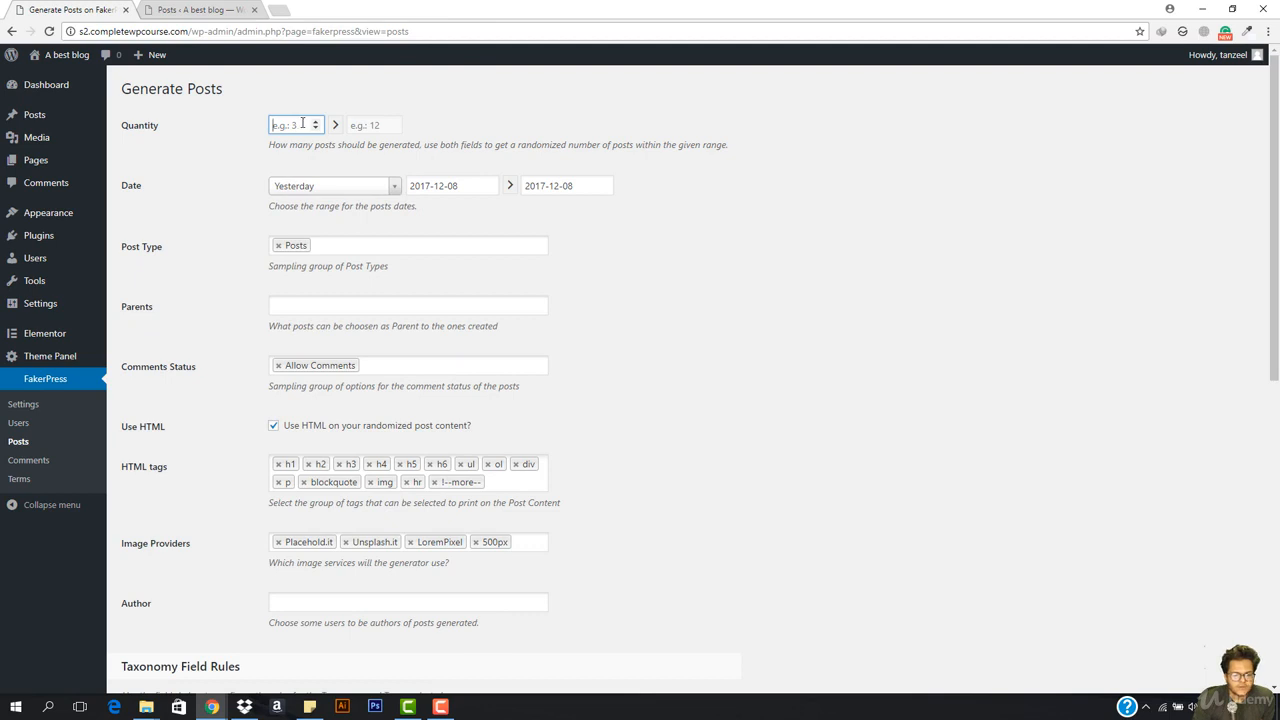
{"action": "type", "text": "1"}
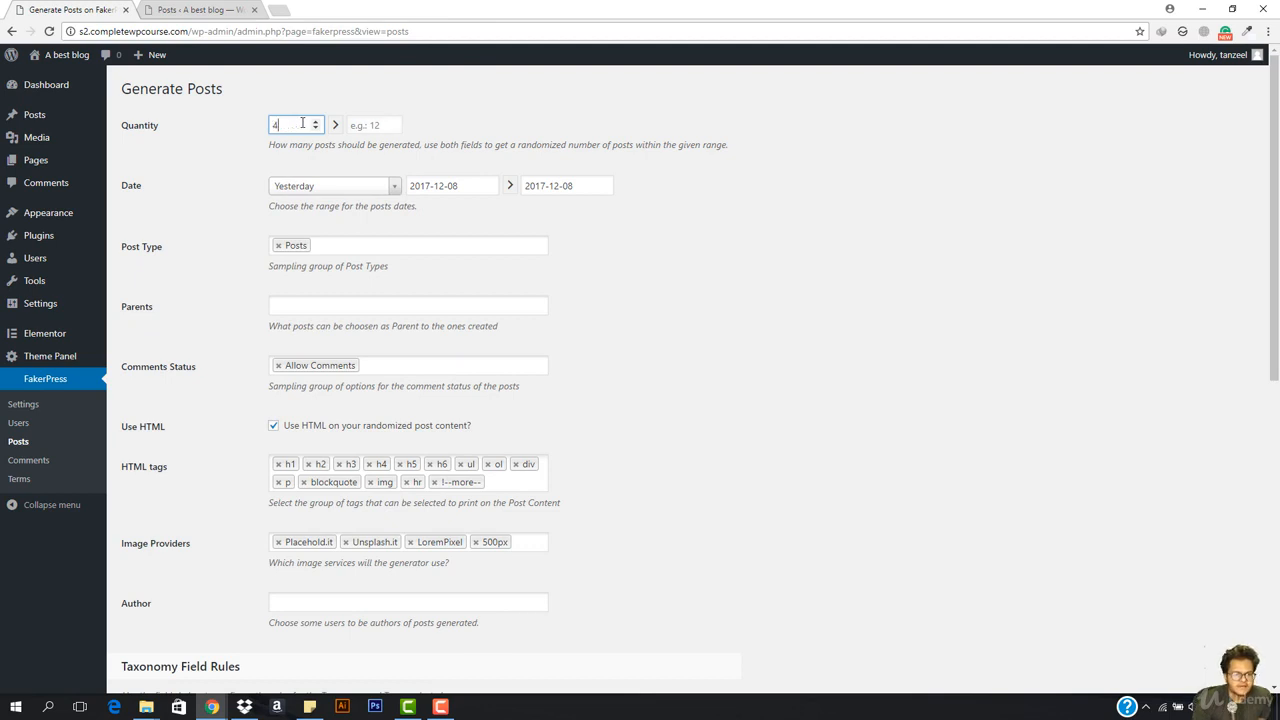
{"action": "left_click", "coordinate": [385, 125]}
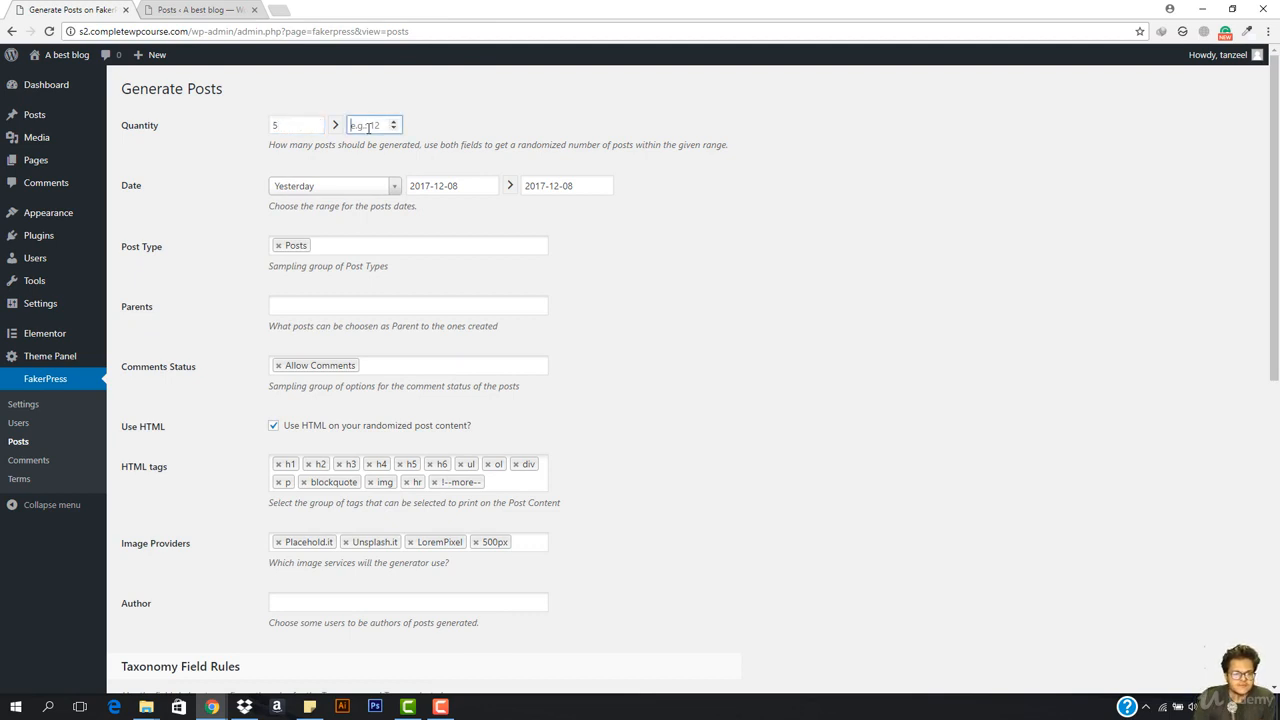
{"action": "type", "text": "15"}
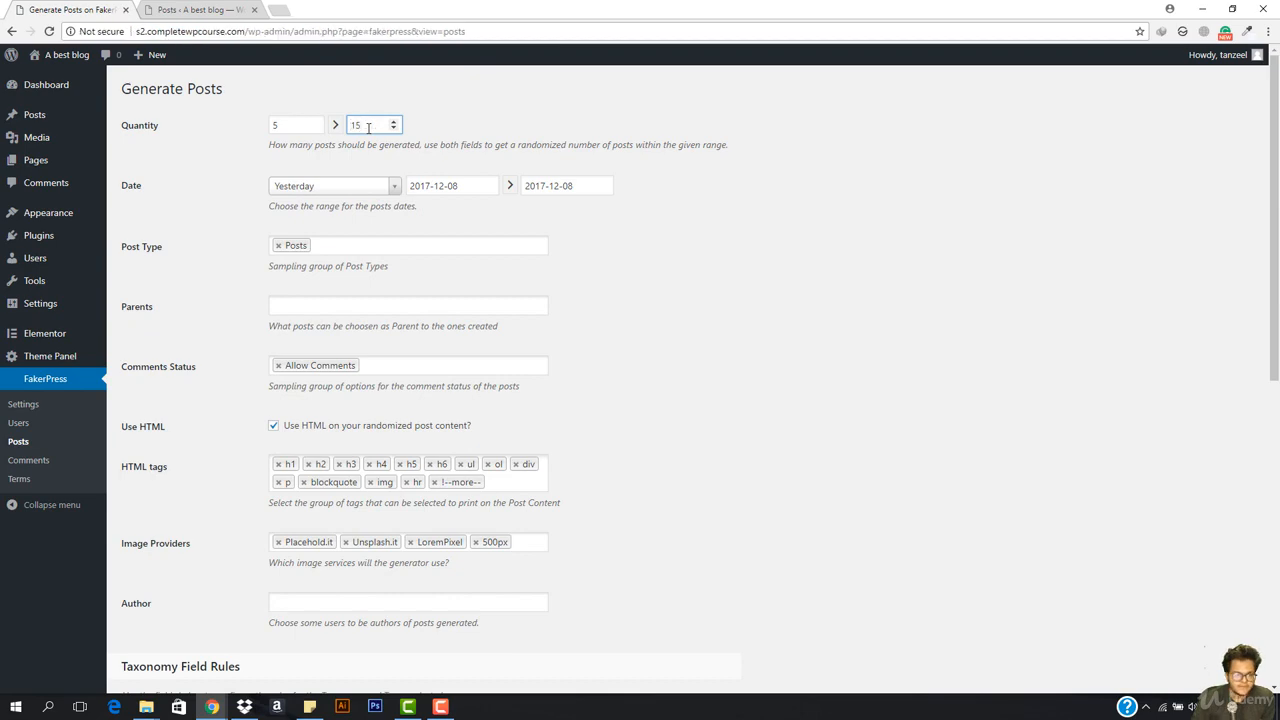
{"action": "scroll", "coordinate": [418, 442], "scroll_direction": "down", "scroll_amount": 6}
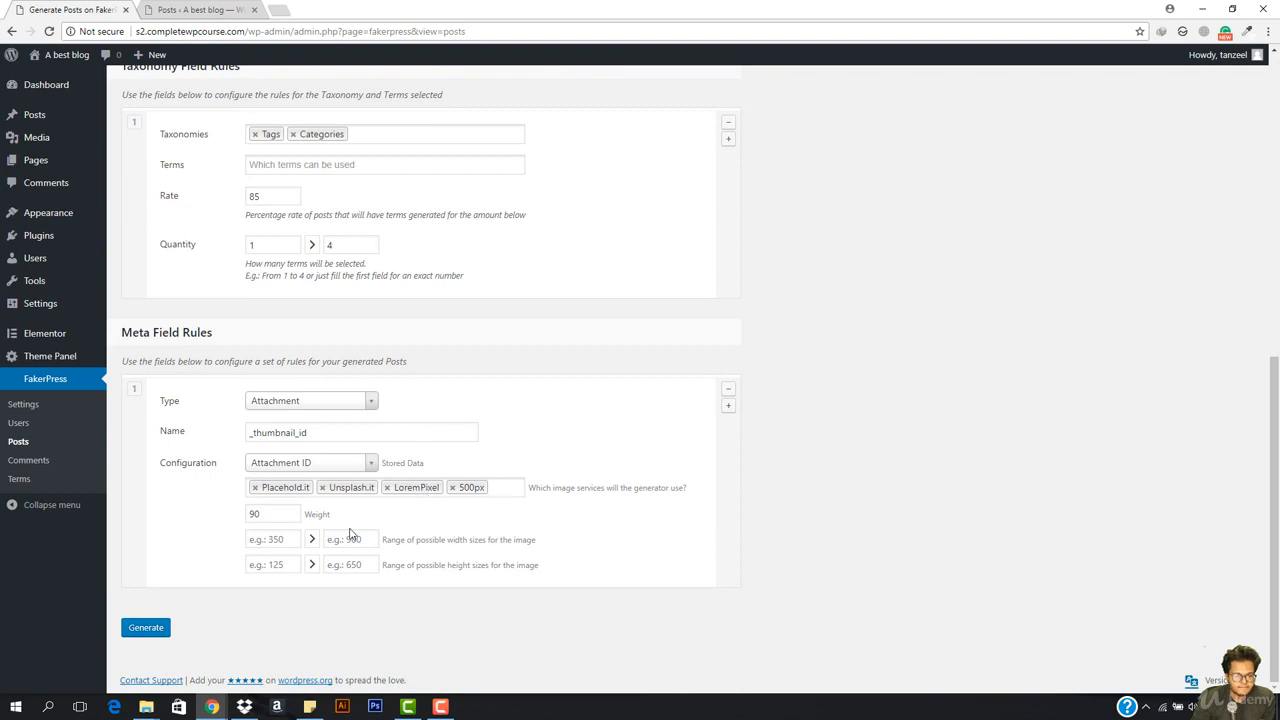
Generate dummy posts twice, faking 14 and then 9 posts
{"action": "left_click", "coordinate": [141, 628]}
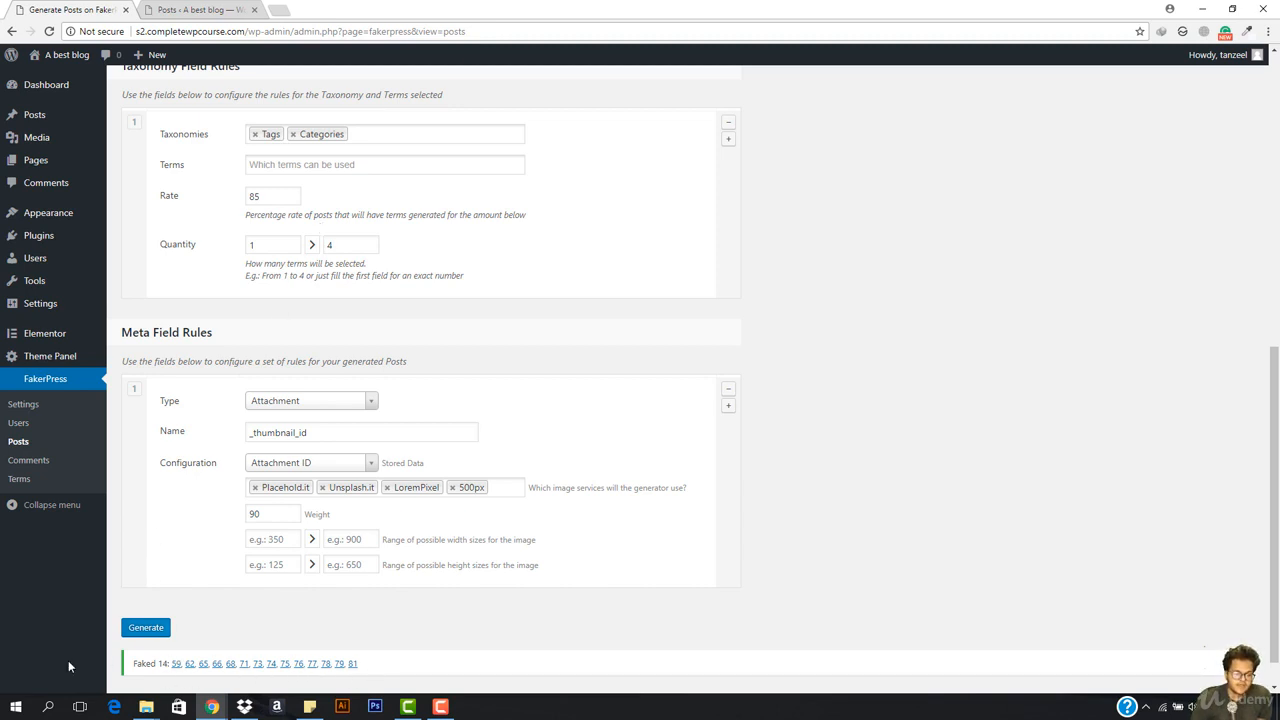
{"action": "left_click", "coordinate": [143, 628]}
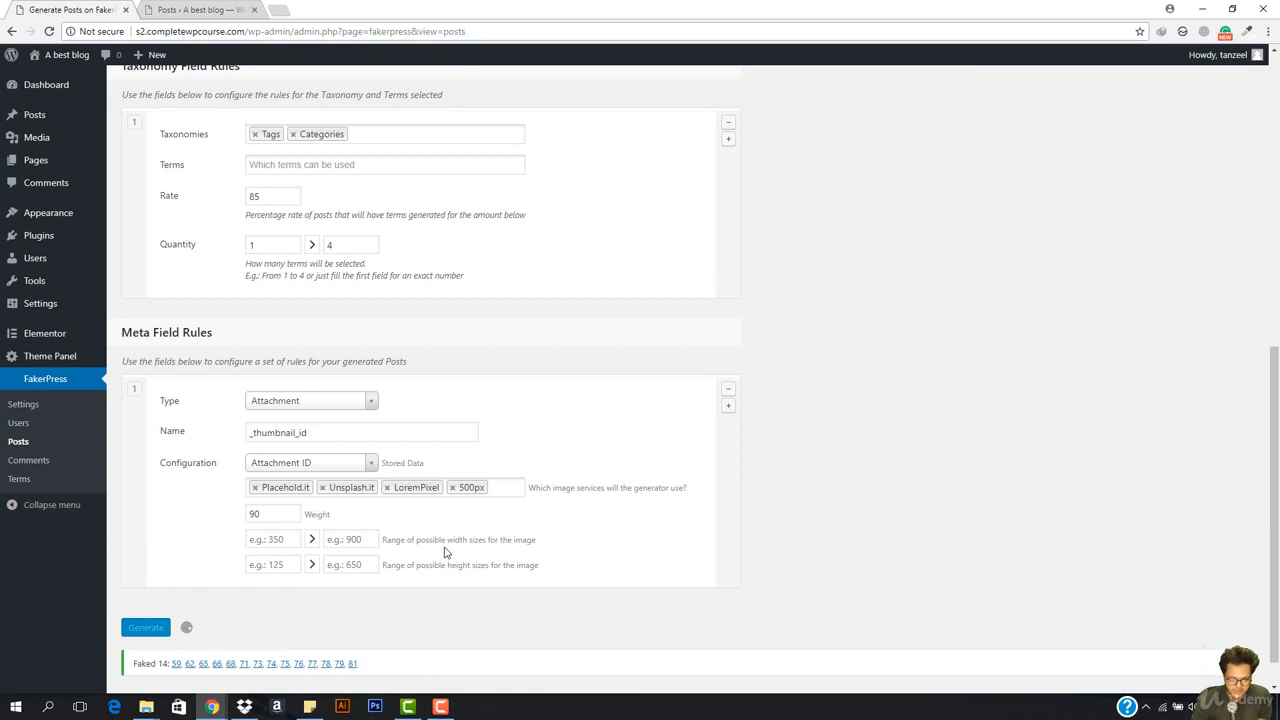
{"action": "scroll", "coordinate": [440, 548], "scroll_direction": "up", "scroll_amount": 3}
{"action": "scroll", "coordinate": [296, 482], "scroll_direction": "down", "scroll_amount": 3}
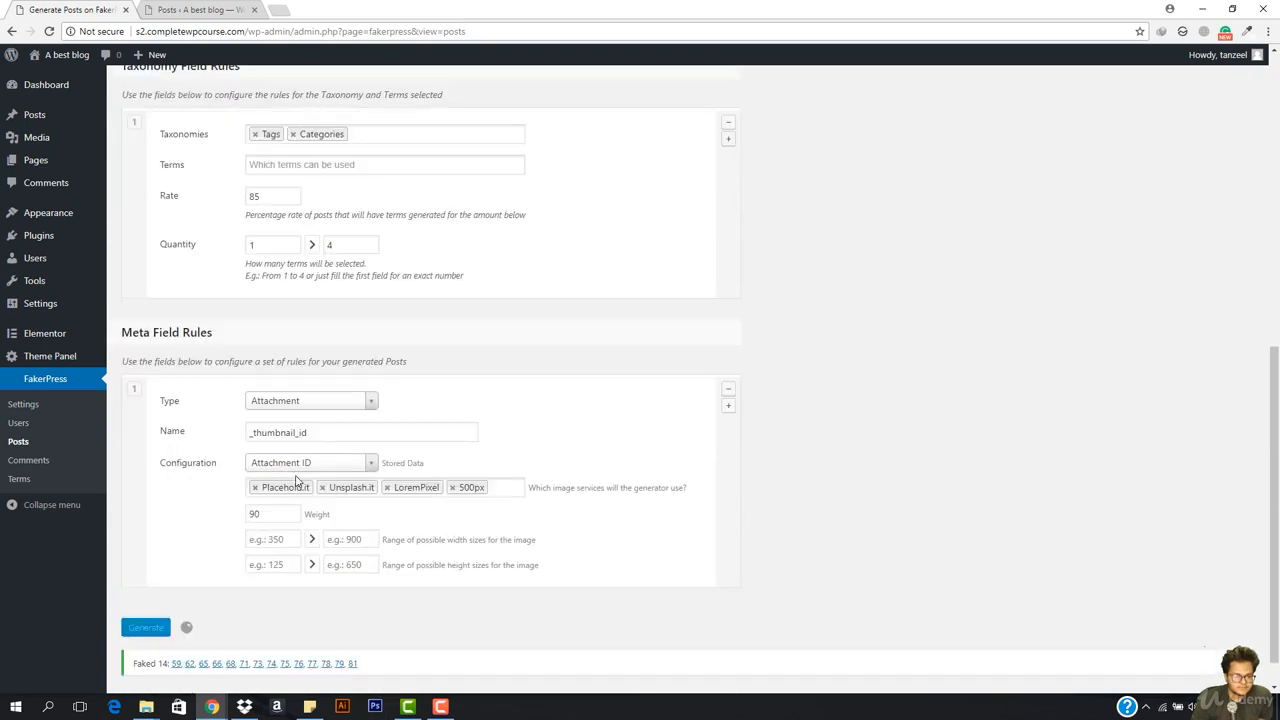
{"action": "scroll", "coordinate": [296, 482], "scroll_direction": "down", "scroll_amount": 1}
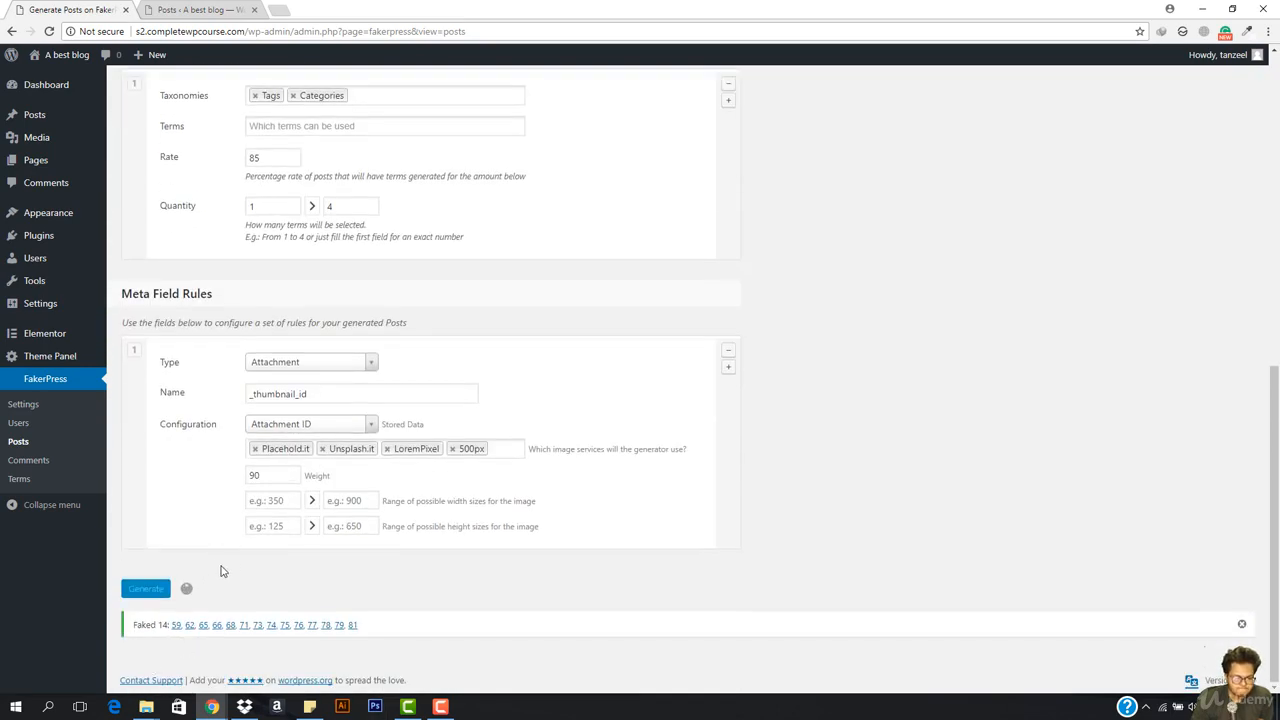
{"action": "left_click", "coordinate": [51, 460]}
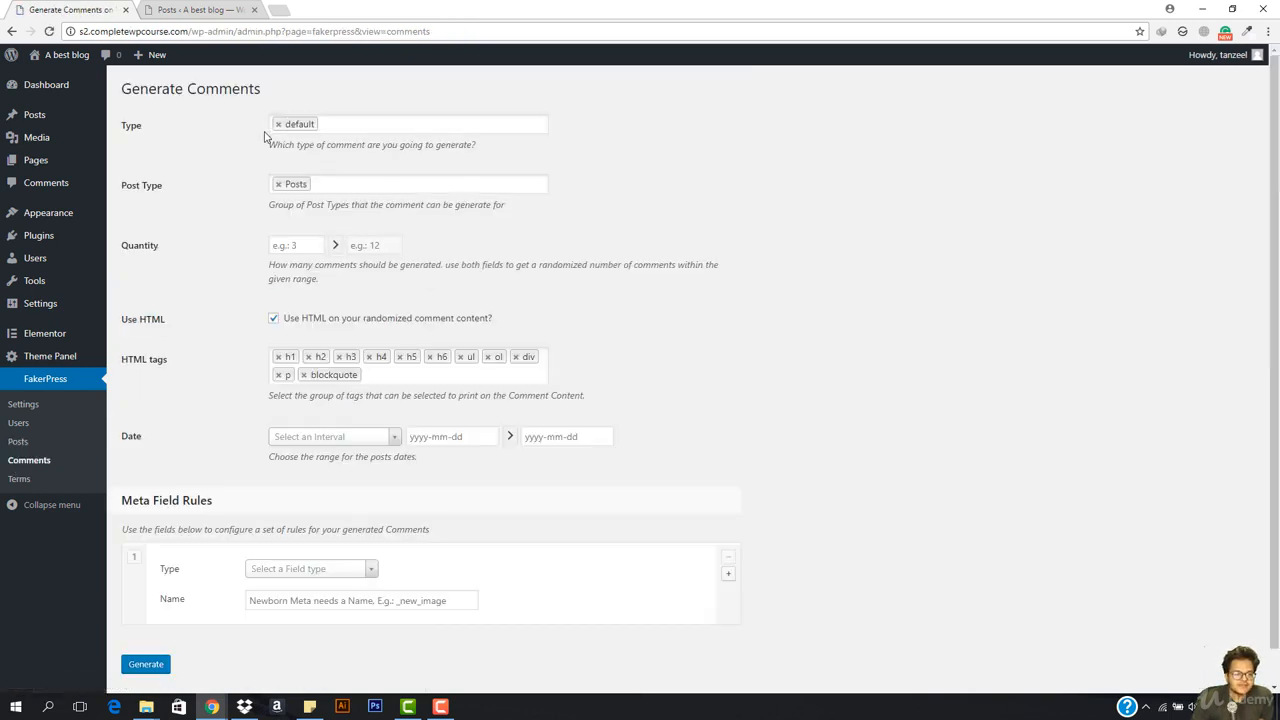
Set the comment quantity range to 5 to 15
{"action": "left_click", "coordinate": [295, 245]}
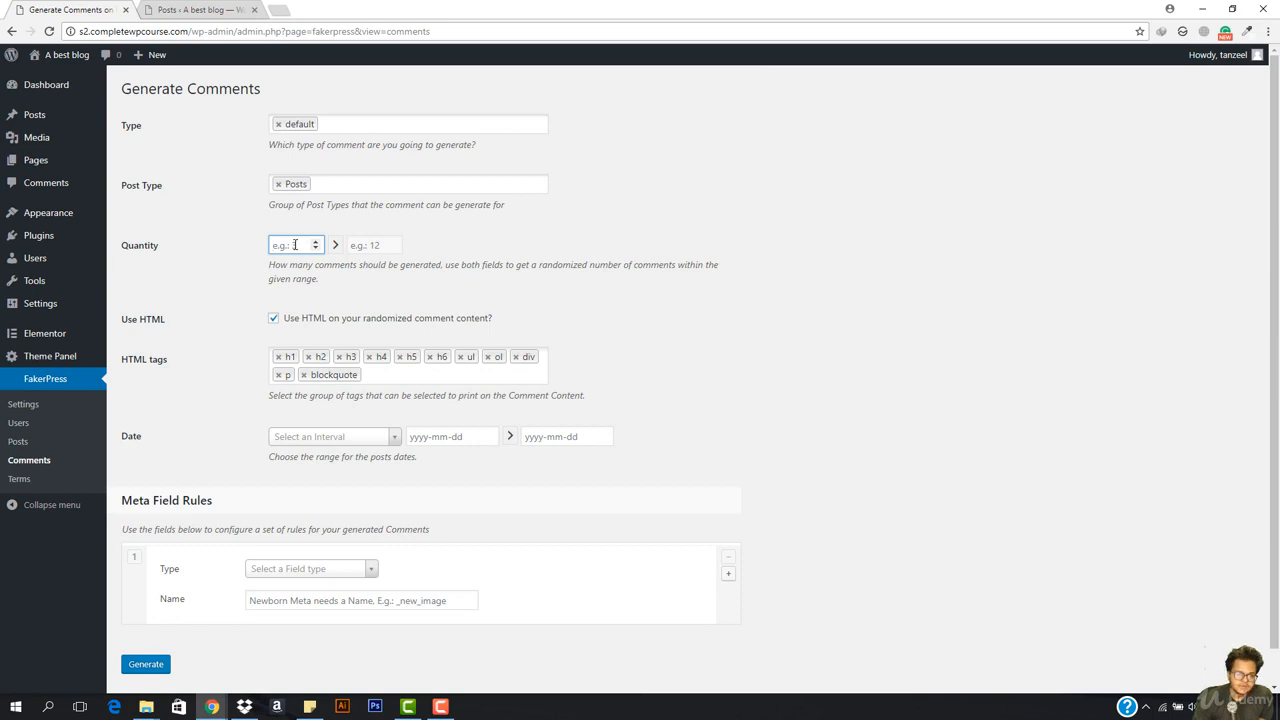
{"action": "type", "text": "5"}
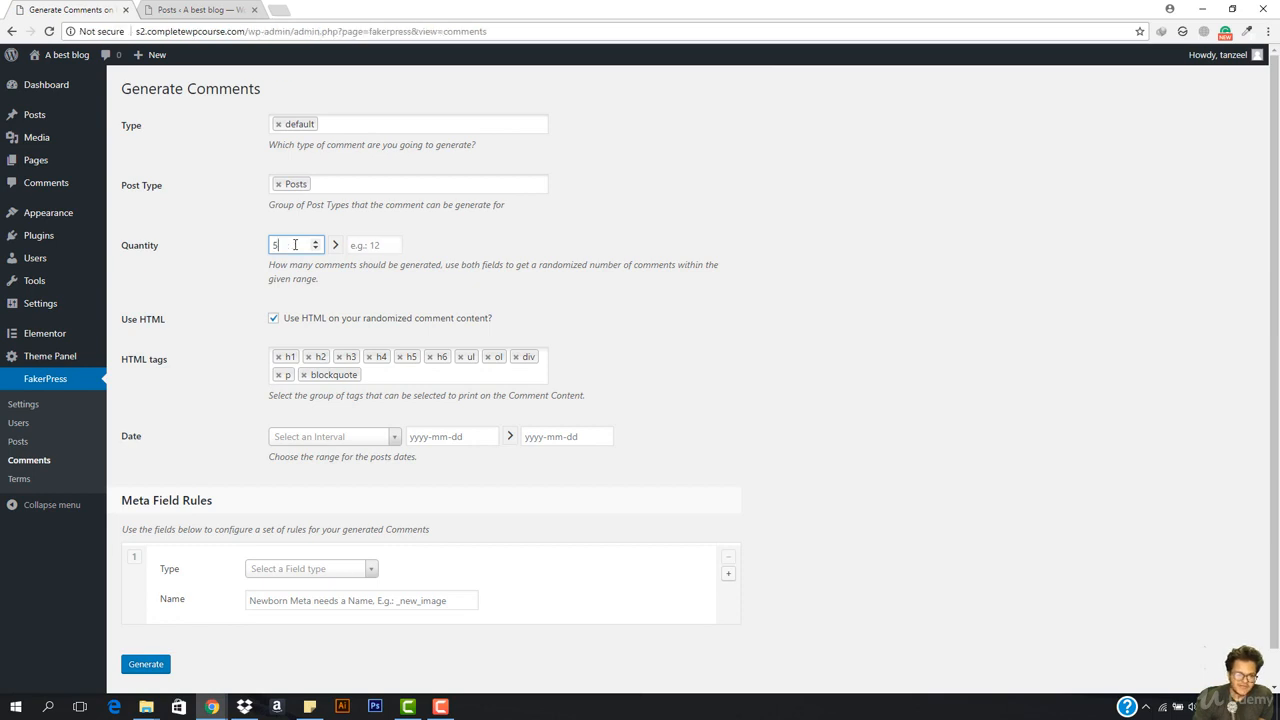
{"action": "left_click", "coordinate": [376, 248]}
{"action": "type", "text": "15"}
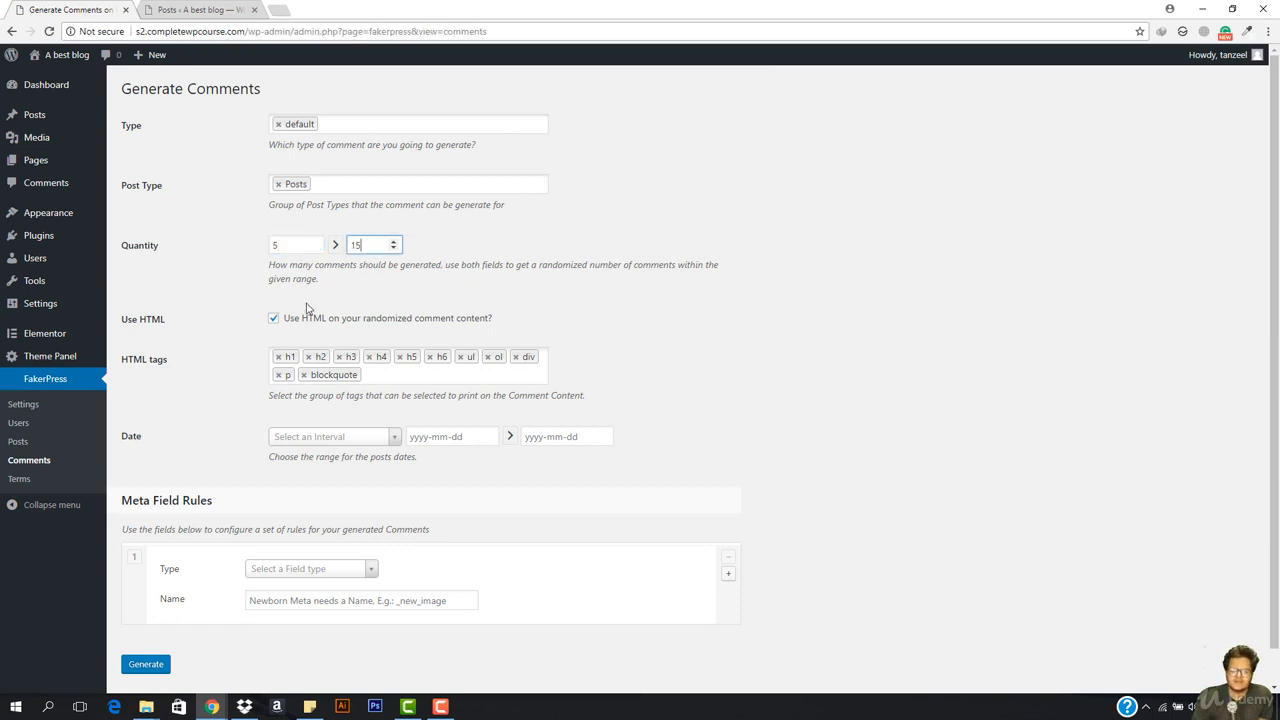
{"action": "scroll", "coordinate": [355, 310], "scroll_direction": "down", "scroll_amount": 1}
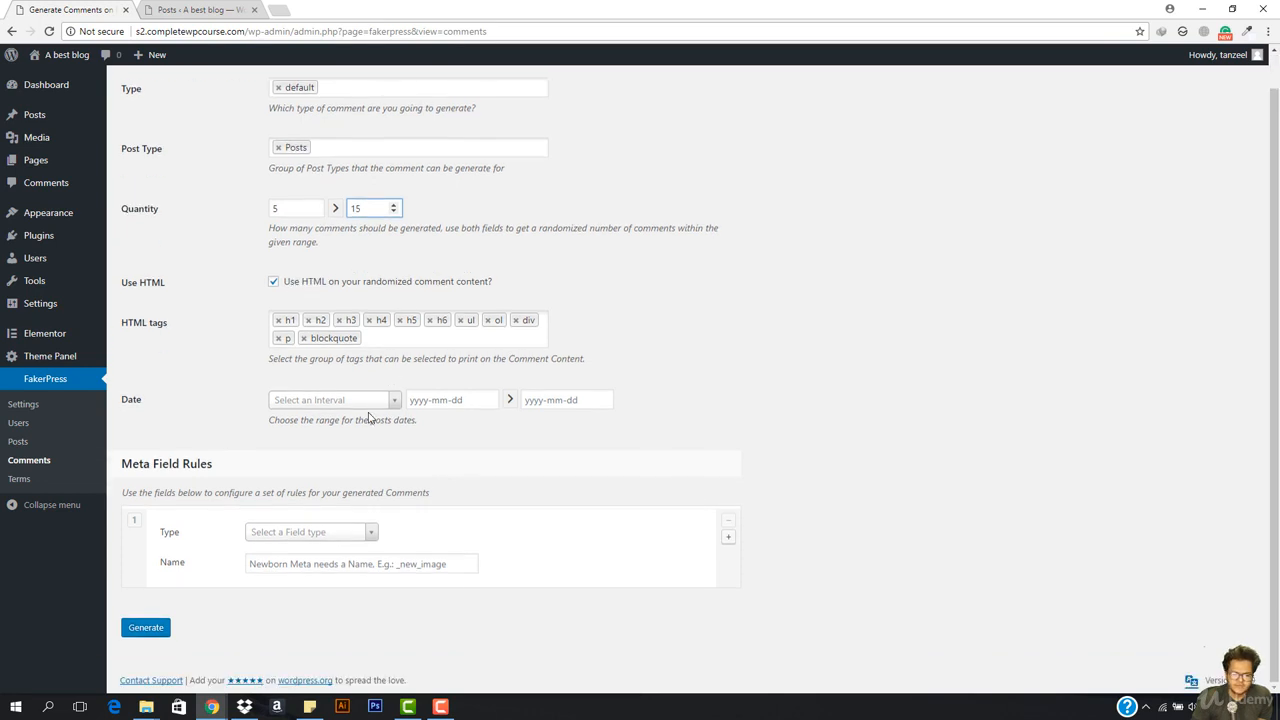
Add a meta field rule of type Number
{"action": "left_click", "coordinate": [347, 533]}
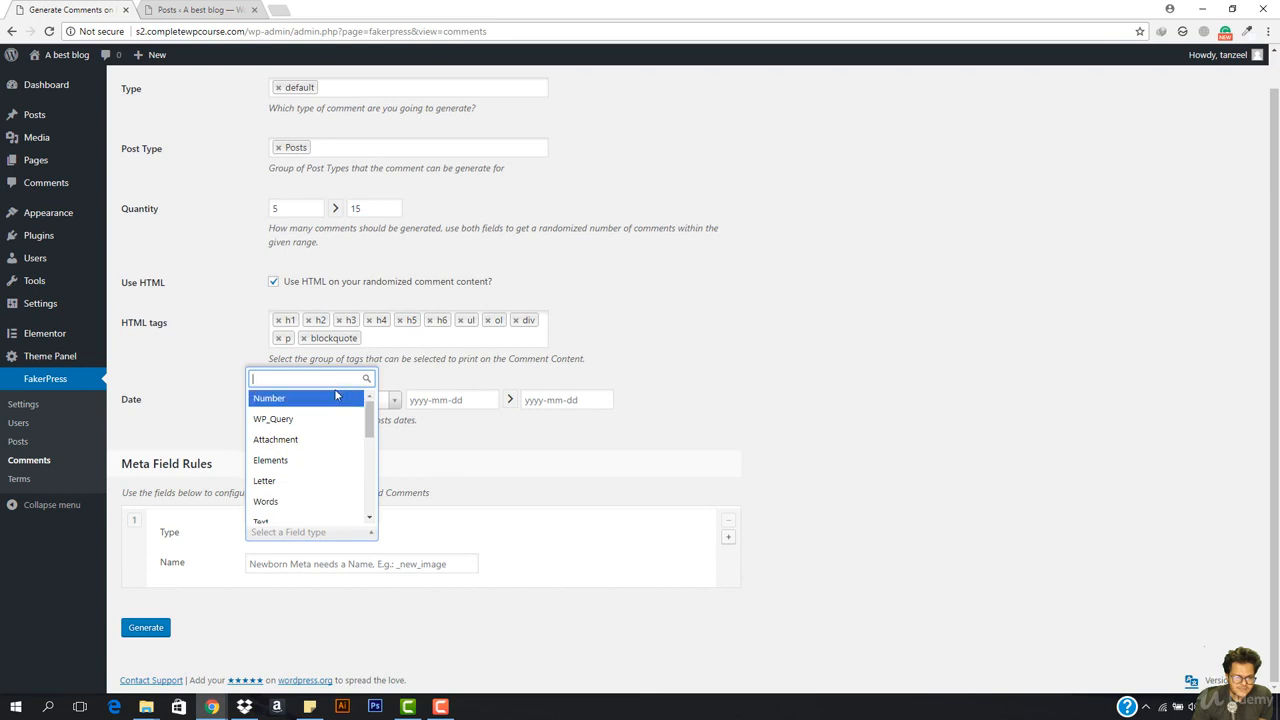
{"action": "left_click", "coordinate": [333, 405]}
{"action": "scroll", "coordinate": [490, 540], "scroll_direction": "down", "scroll_amount": 1}
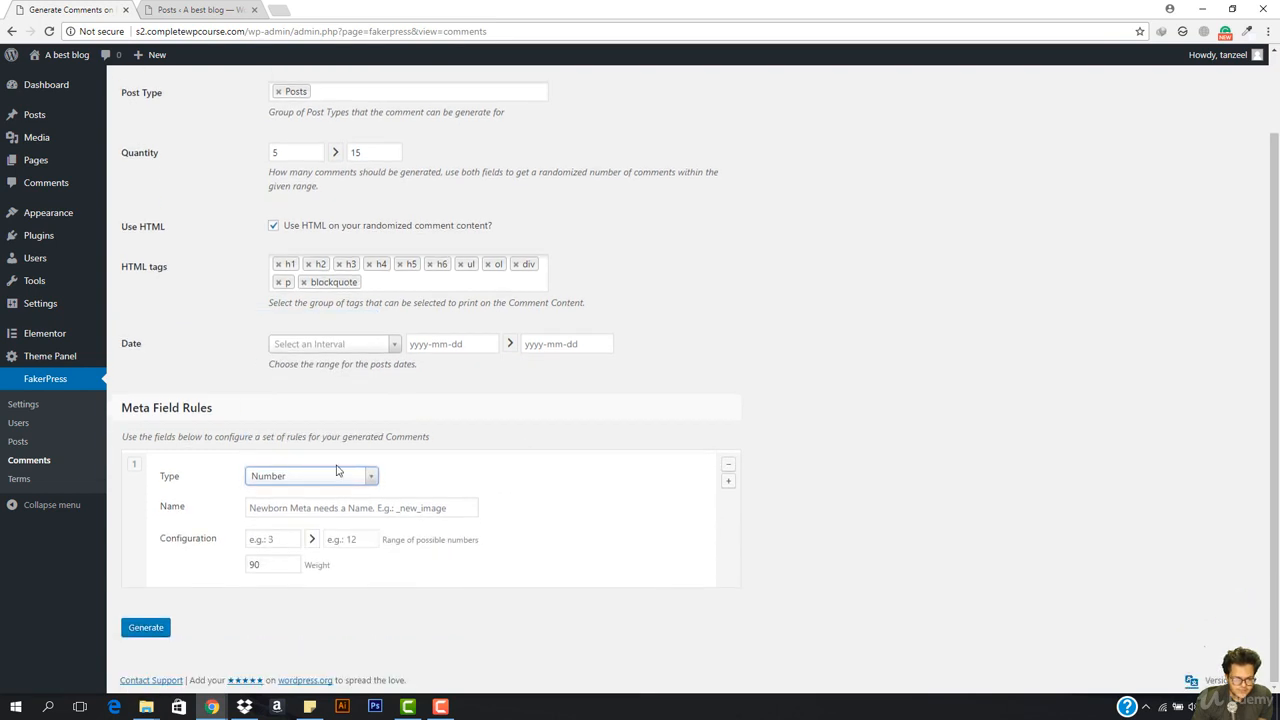
{"action": "left_click", "coordinate": [337, 476]}
{"action": "scroll", "coordinate": [306, 534], "scroll_direction": "up", "scroll_amount": 2}
{"action": "left_click", "coordinate": [586, 520]}
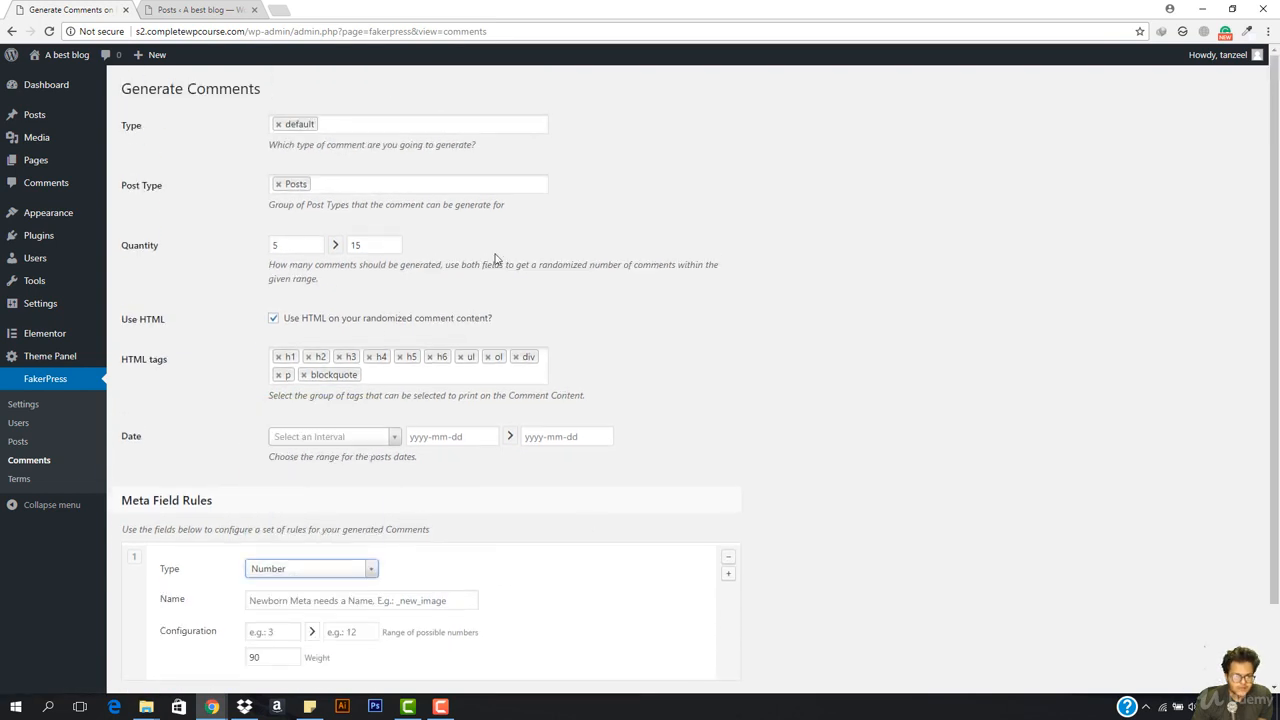
{"action": "scroll", "coordinate": [243, 415], "scroll_direction": "down", "scroll_amount": 2}
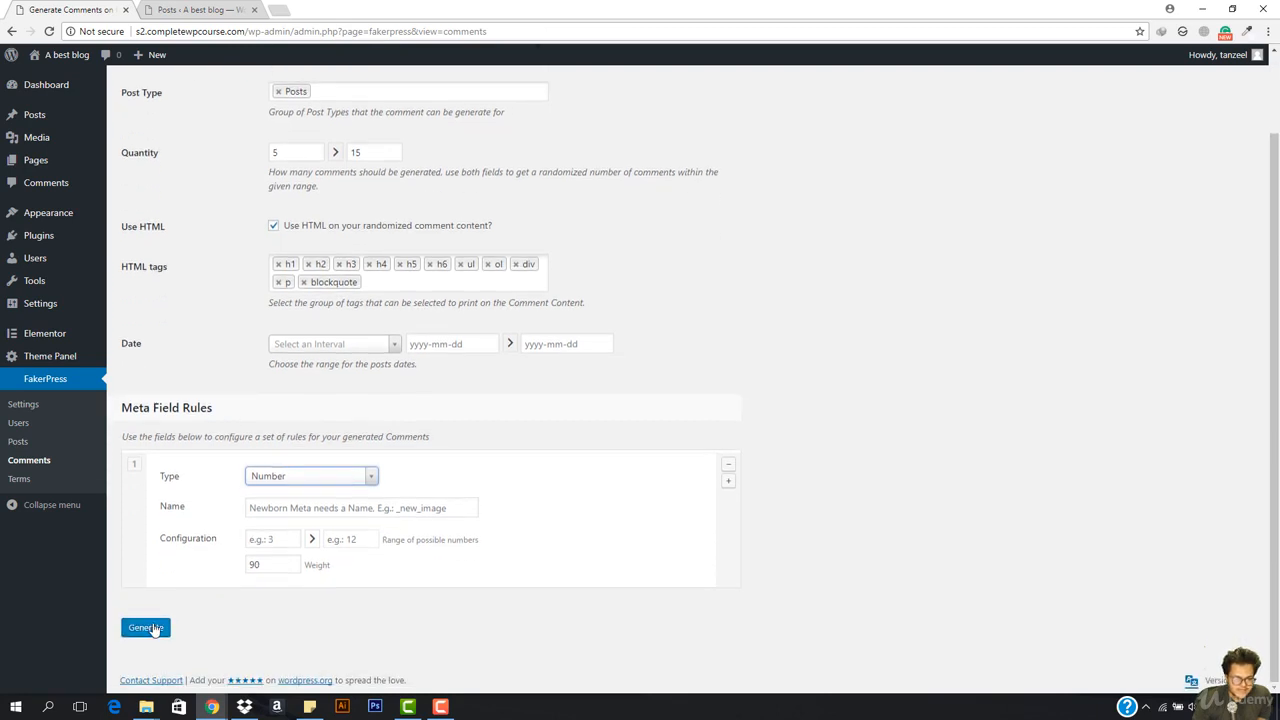
Attempt generation, then reload the Generate Comments page to clear the form
{"action": "left_click", "coordinate": [146, 627]}
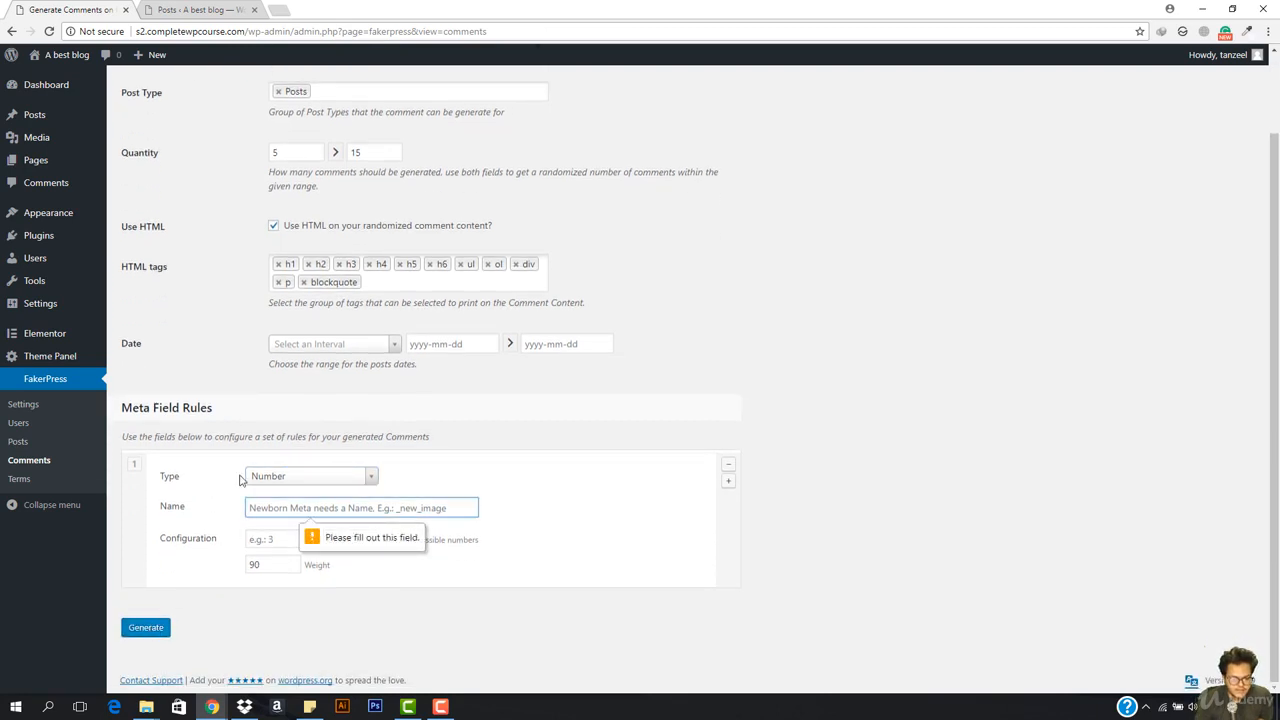
{"action": "left_click", "coordinate": [447, 35]}
{"action": "key", "text": "Return"}
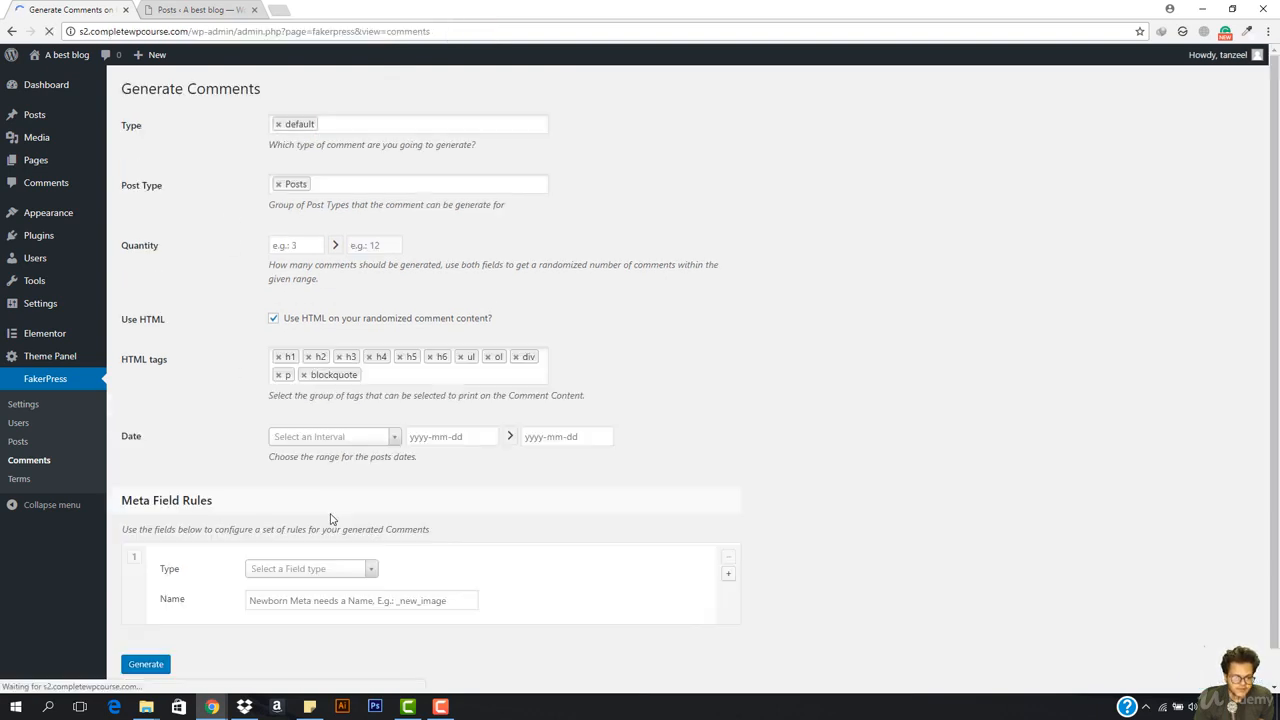
Generate a batch of comments with the default settings
{"action": "scroll", "coordinate": [226, 371], "scroll_direction": "up", "scroll_amount": 1}
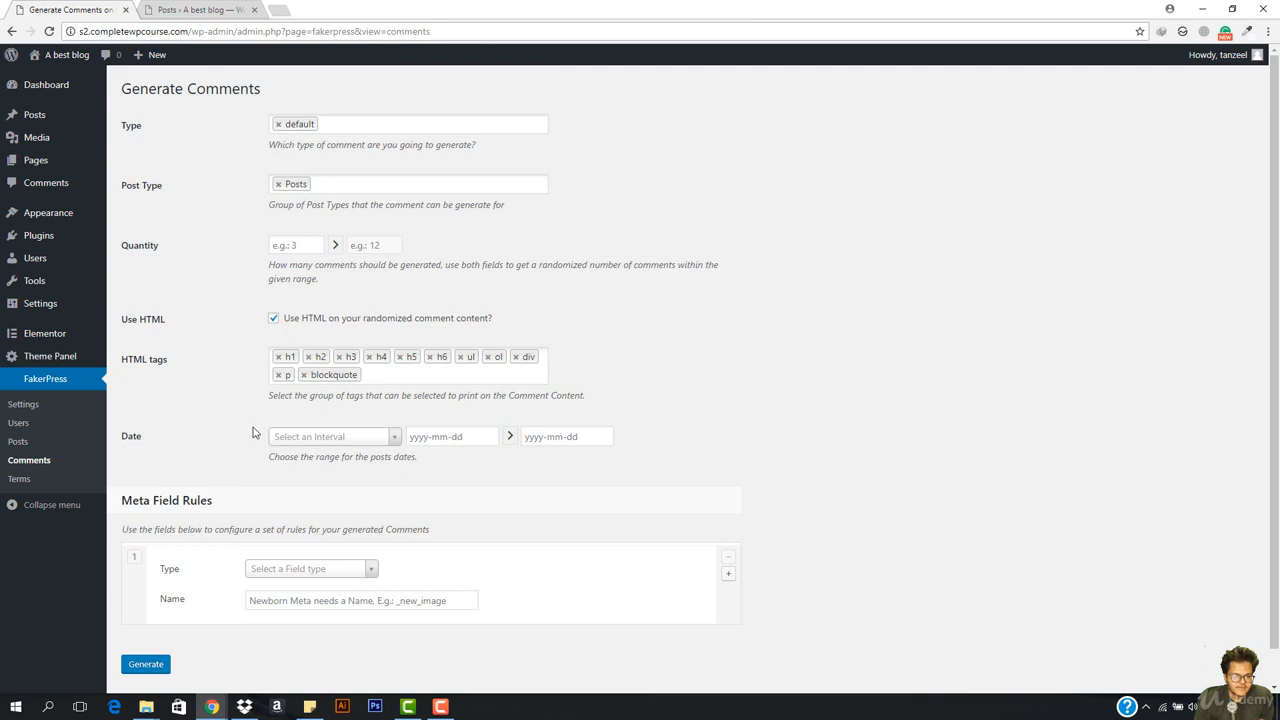
{"action": "left_click", "coordinate": [150, 664]}
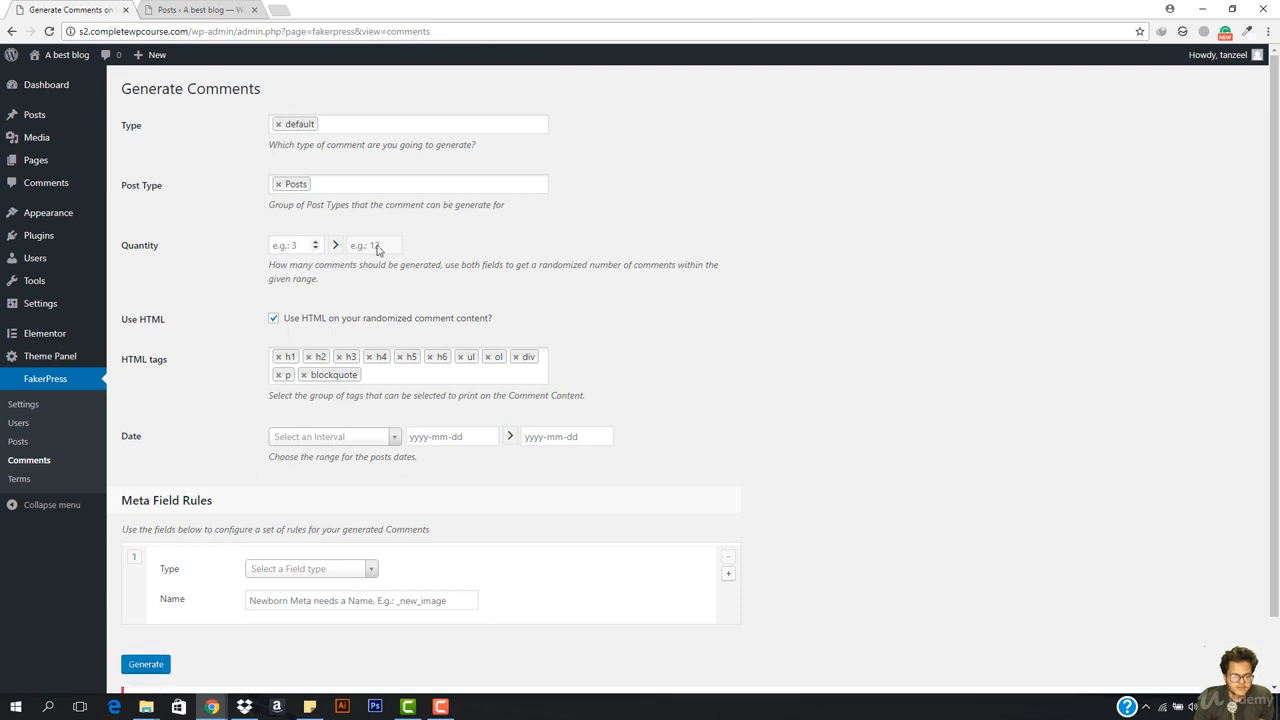
{"action": "scroll", "coordinate": [184, 390], "scroll_direction": "down", "scroll_amount": 2}
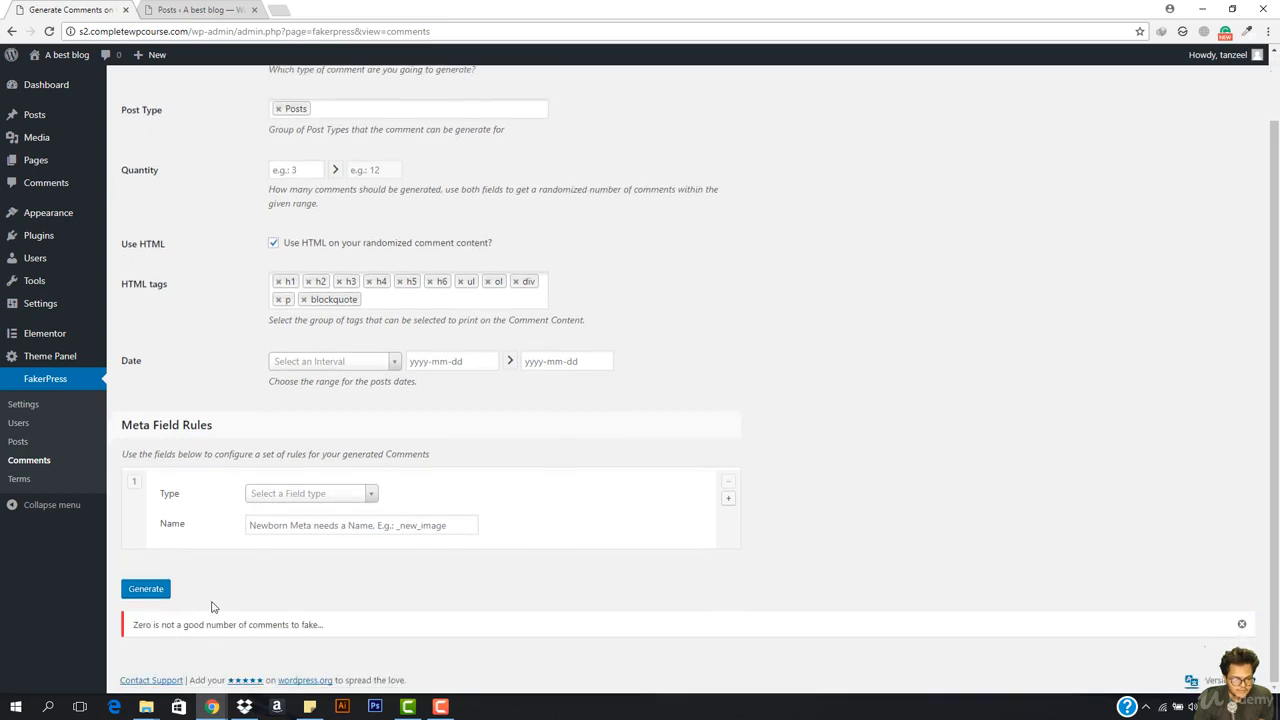
{"action": "scroll", "coordinate": [262, 444], "scroll_direction": "up", "scroll_amount": 2}
Set the comment quantity to 5–15 and generate a batch
{"action": "left_click", "coordinate": [281, 248]}
{"action": "type", "text": "5"}
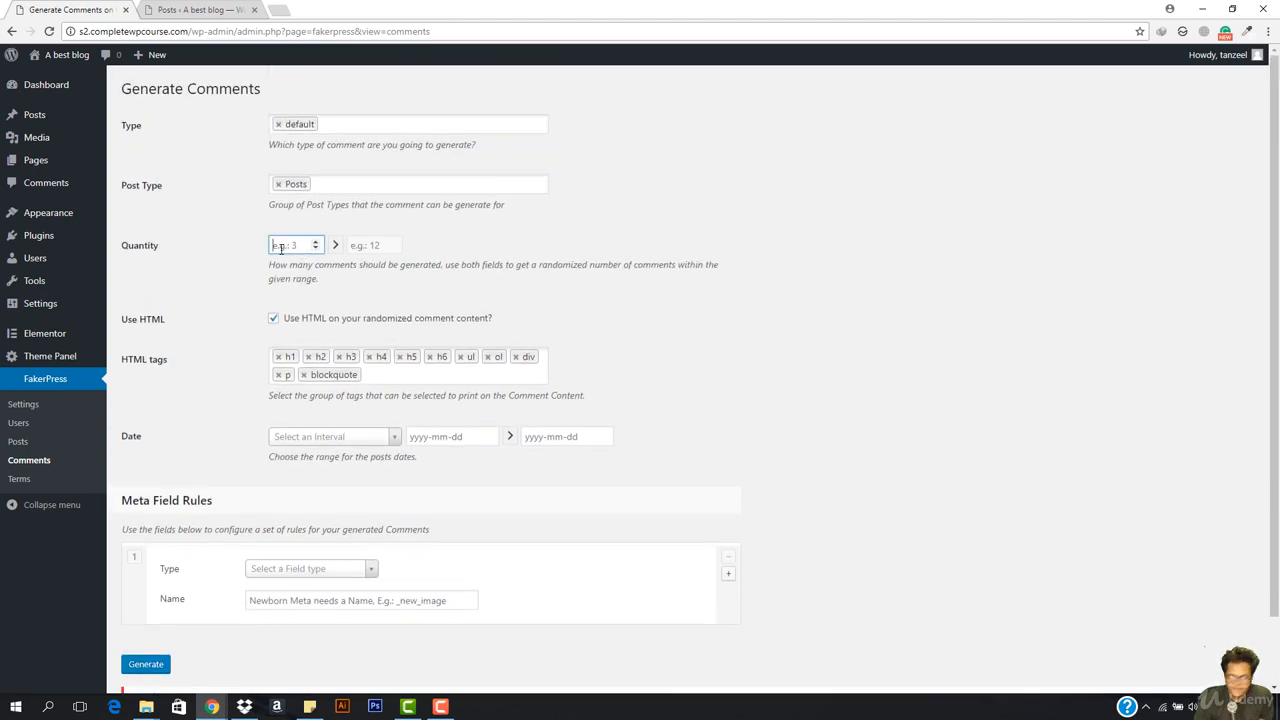
{"action": "left_click", "coordinate": [386, 246]}
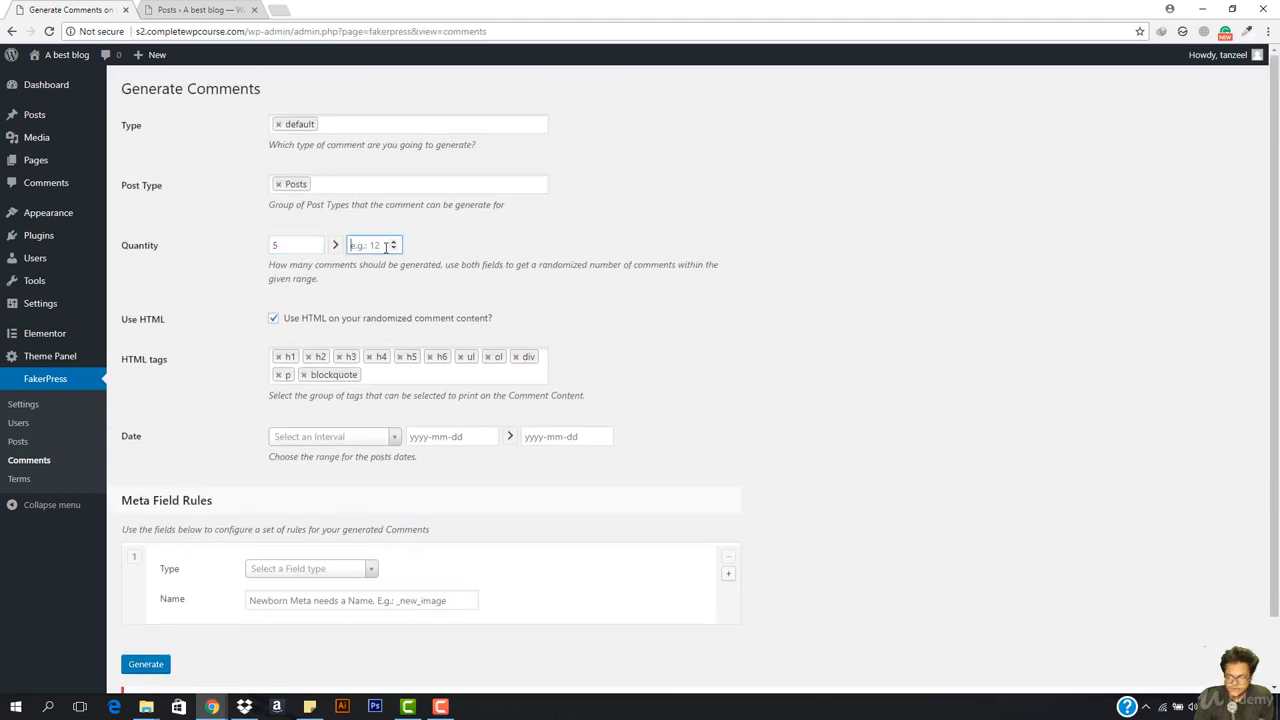
{"action": "type", "text": "15"}
{"action": "scroll", "coordinate": [386, 246], "scroll_direction": "down", "scroll_amount": 2}
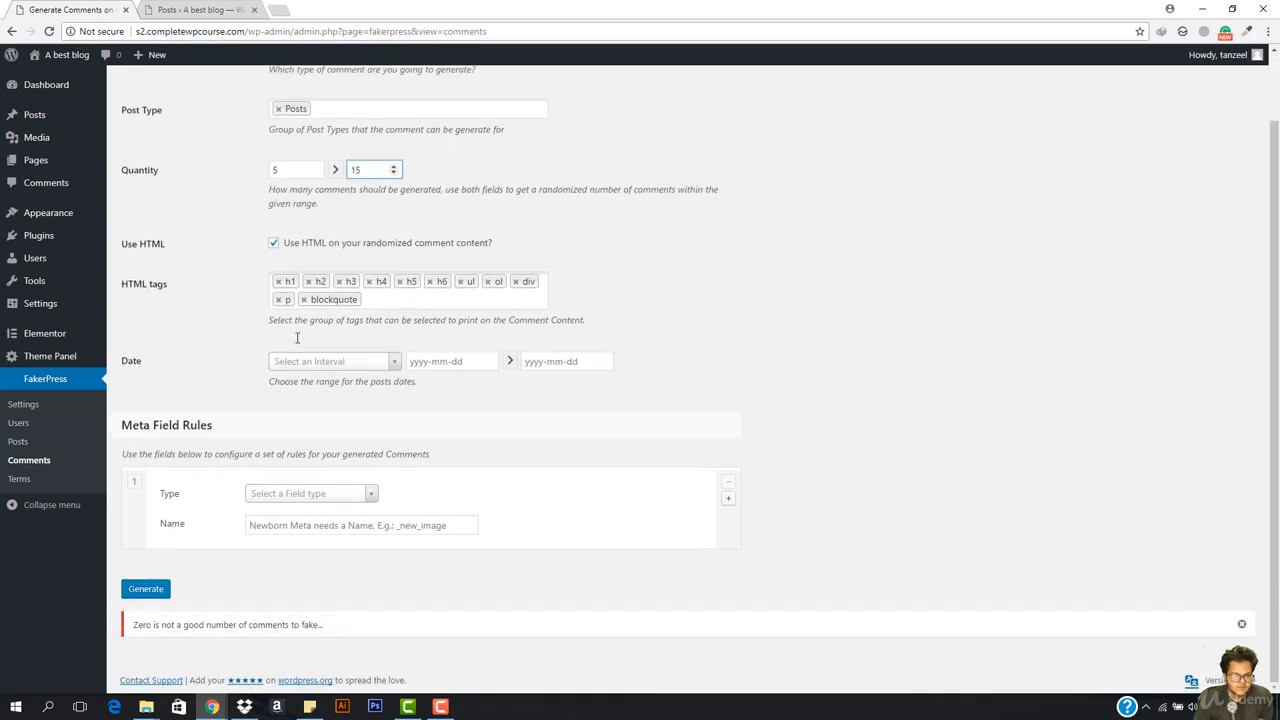
{"action": "left_click", "coordinate": [153, 589]}
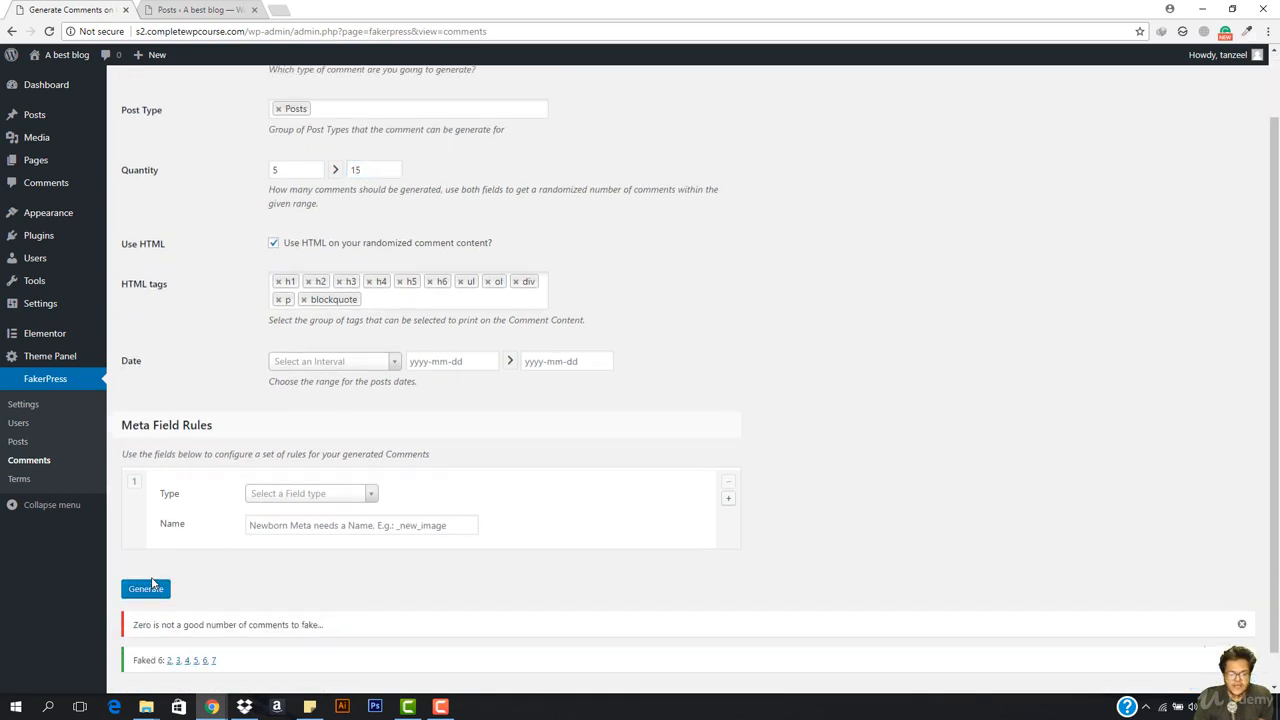
Generate six more batches of 5–15 fake comments
{"action": "scroll", "coordinate": [160, 586], "scroll_direction": "down", "scroll_amount": 1}
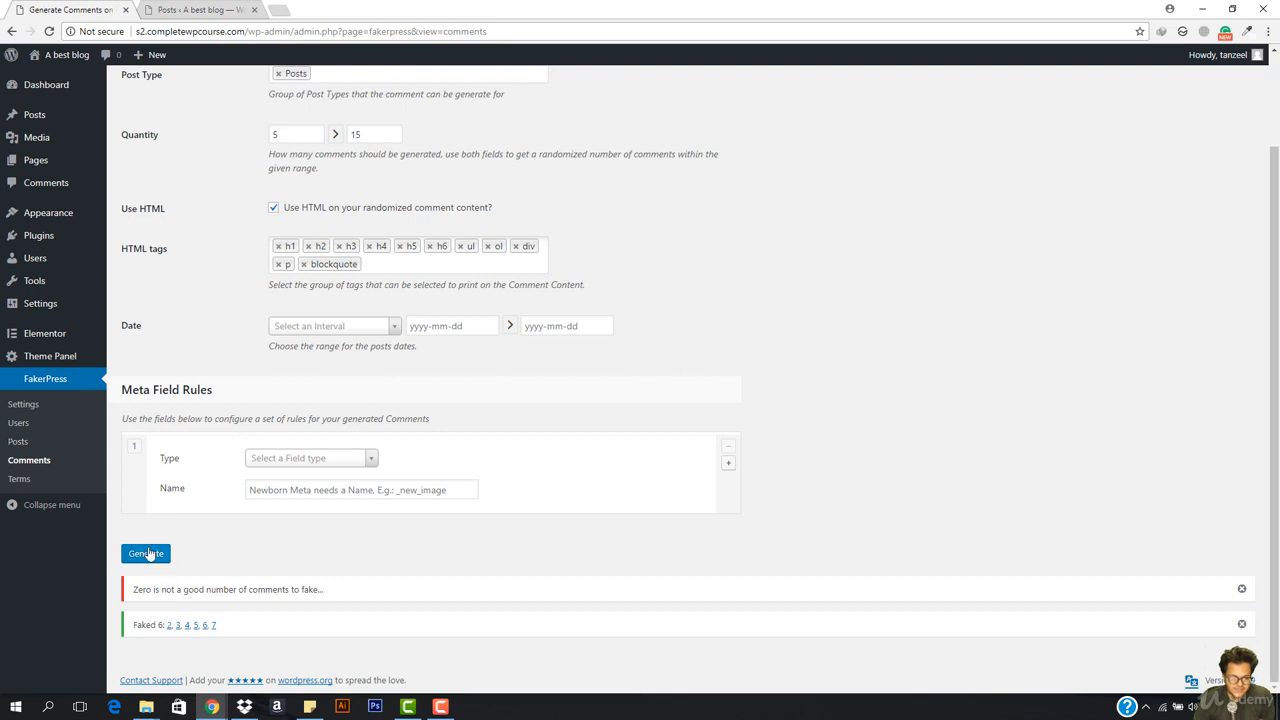
{"action": "left_click", "coordinate": [148, 553]}
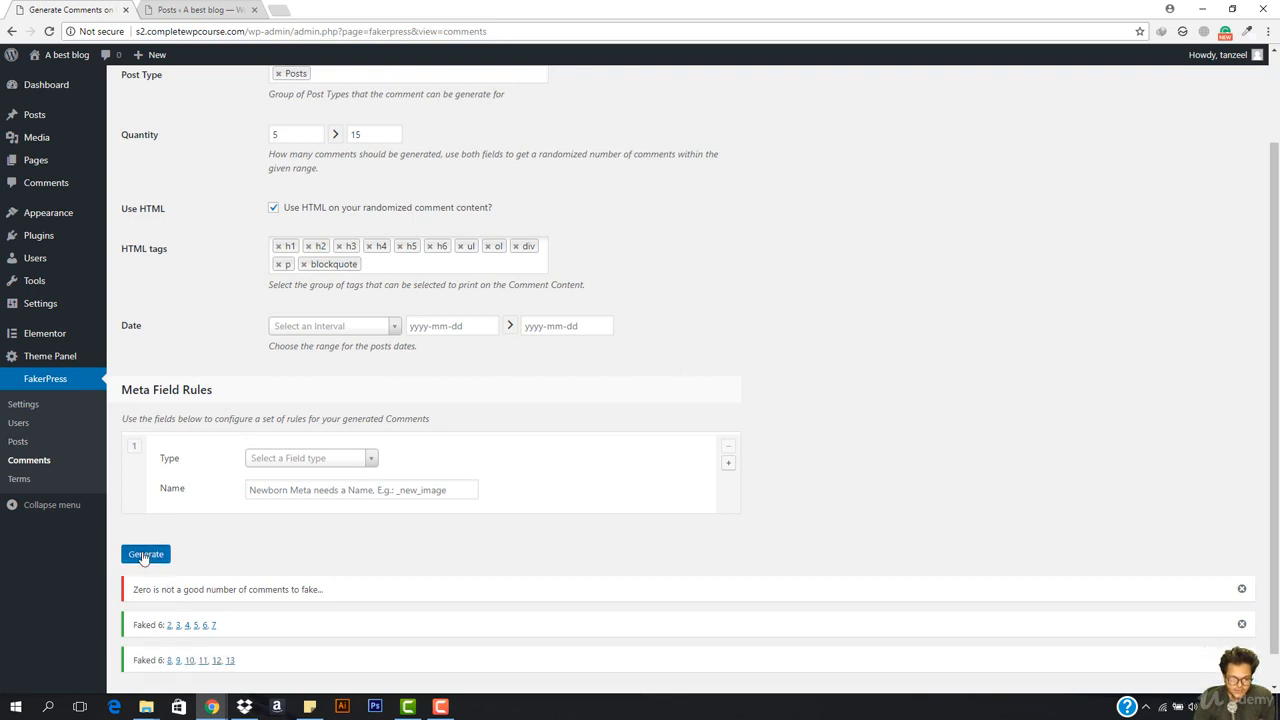
{"action": "left_click", "coordinate": [144, 556]}
{"action": "left_click", "coordinate": [143, 556]}
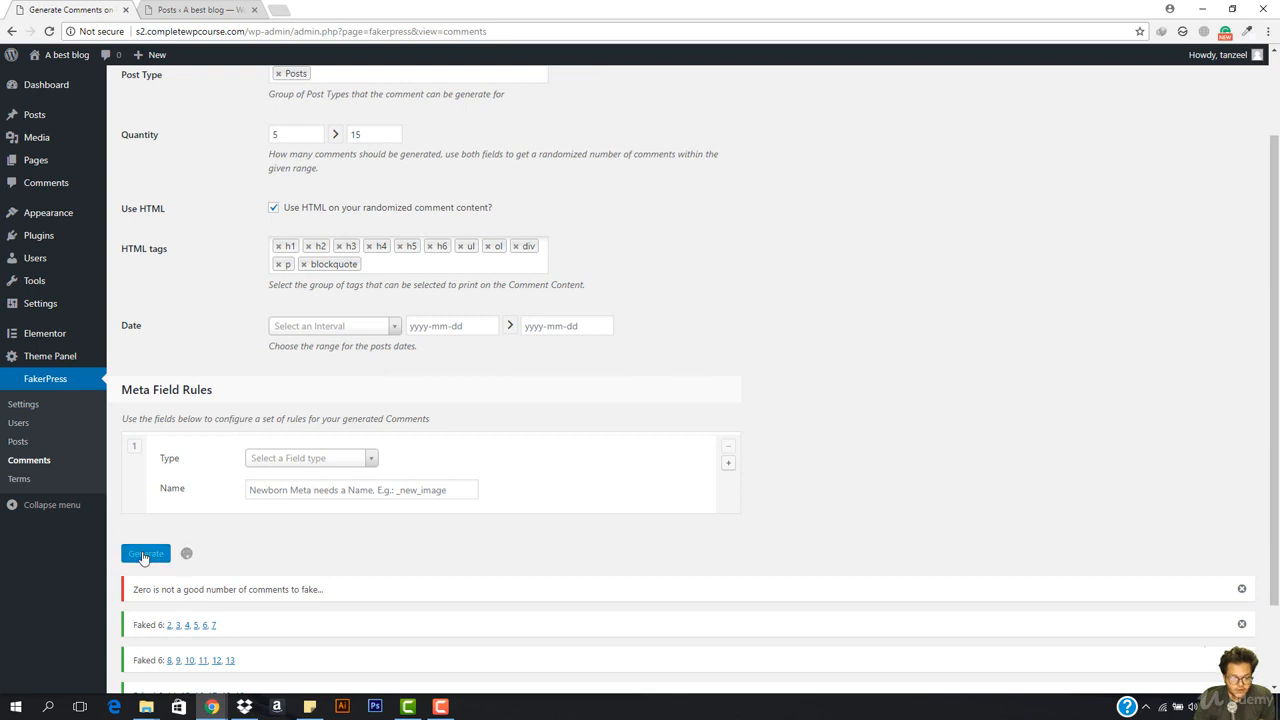
{"action": "left_click", "coordinate": [143, 556]}
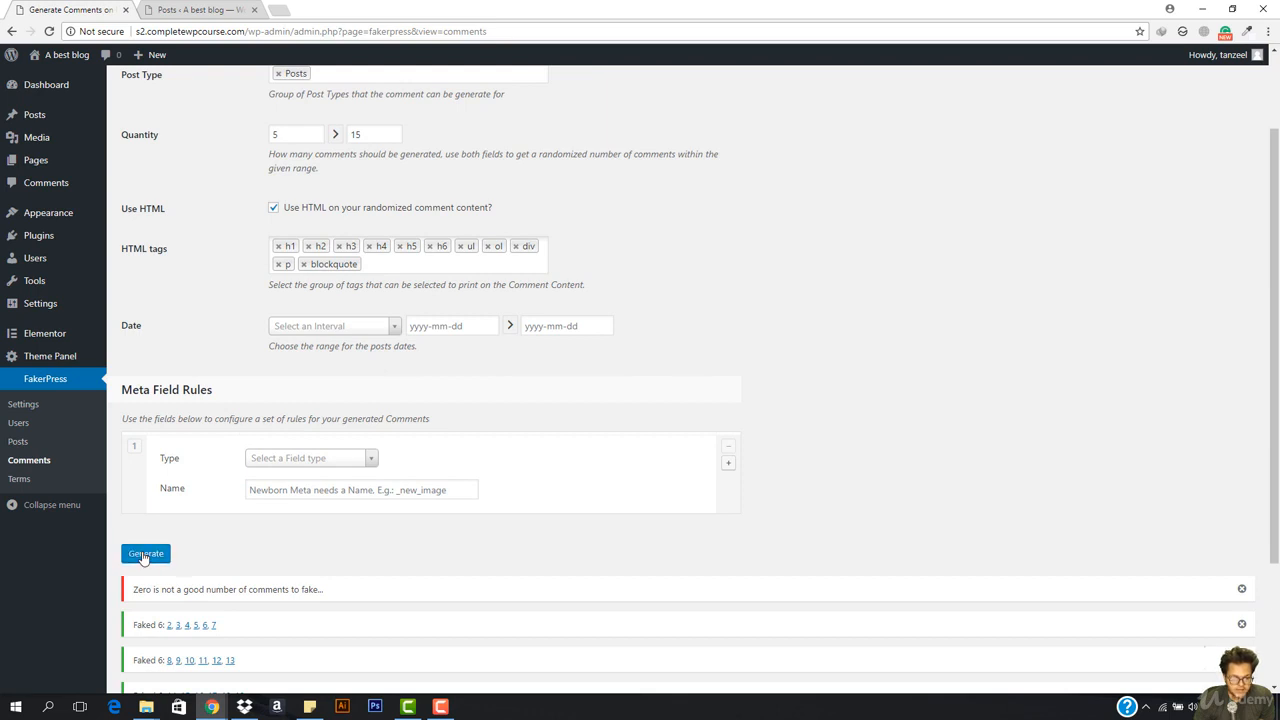
{"action": "left_click", "coordinate": [143, 556]}
{"action": "left_click", "coordinate": [143, 556]}
{"action": "scroll", "coordinate": [378, 477], "scroll_direction": "down", "scroll_amount": 3}
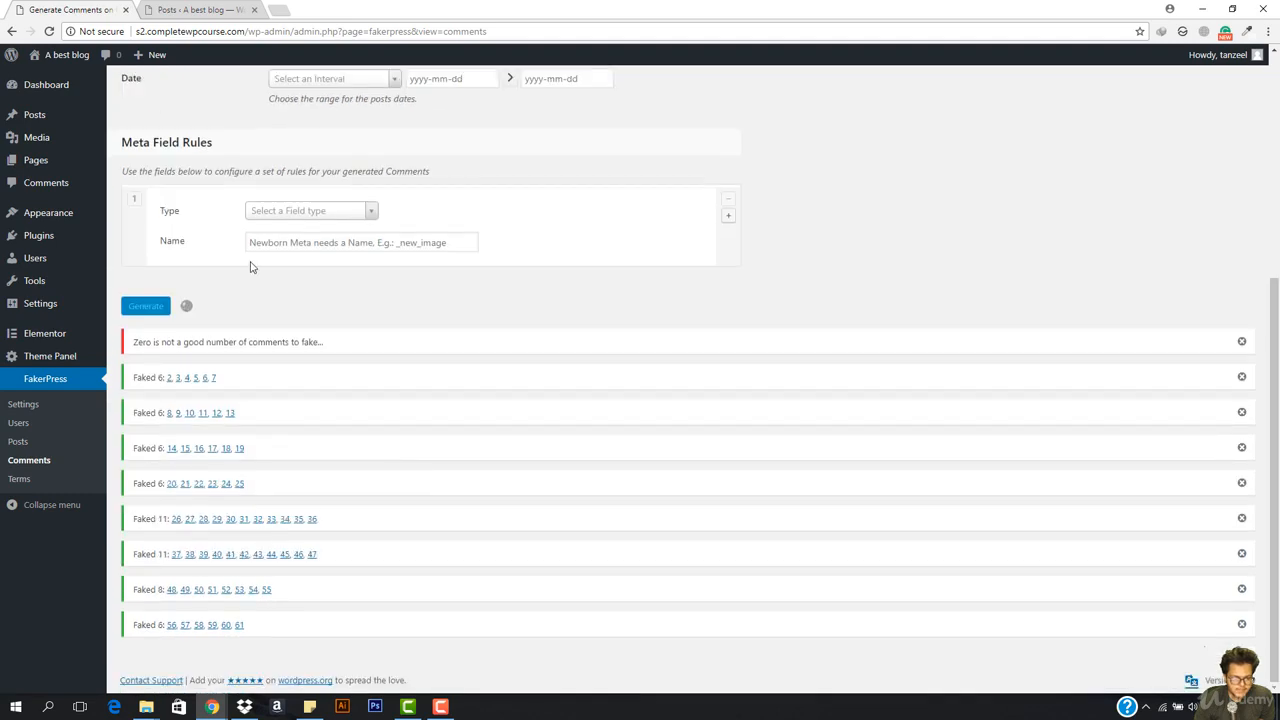
{"action": "scroll", "coordinate": [214, 434], "scroll_direction": "up", "scroll_amount": 5}
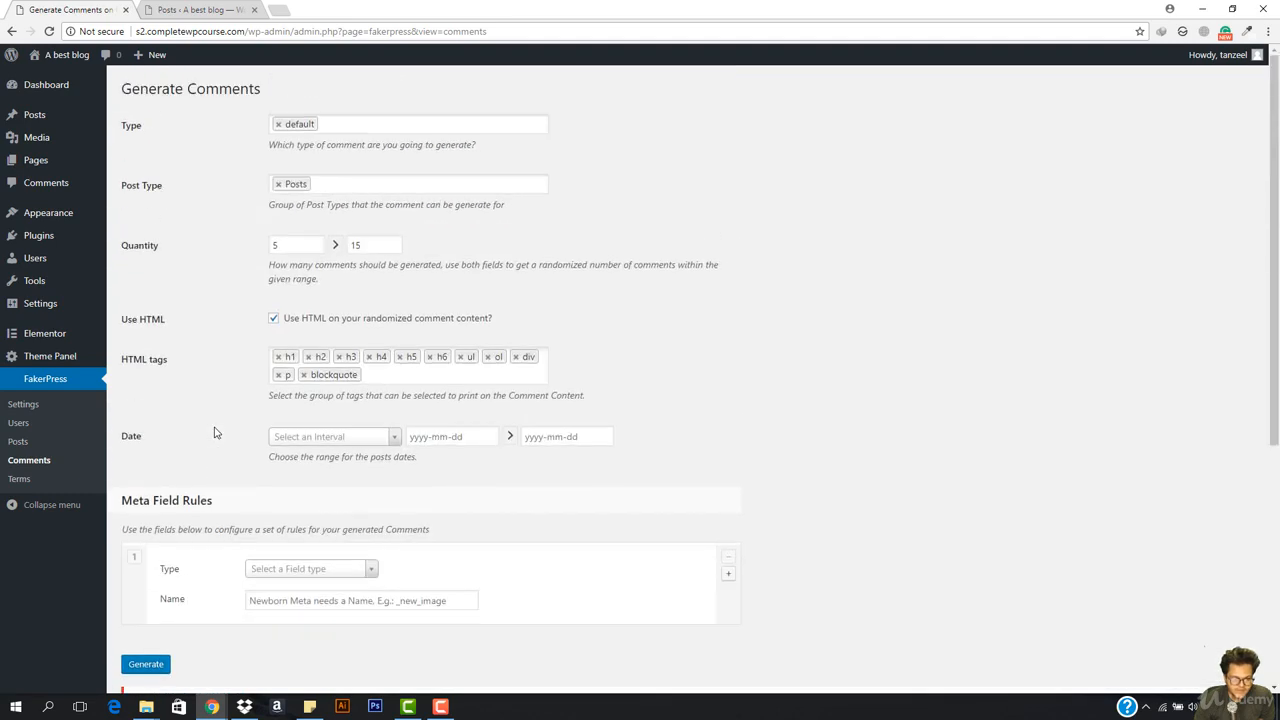
{"action": "left_click", "coordinate": [47, 182]}
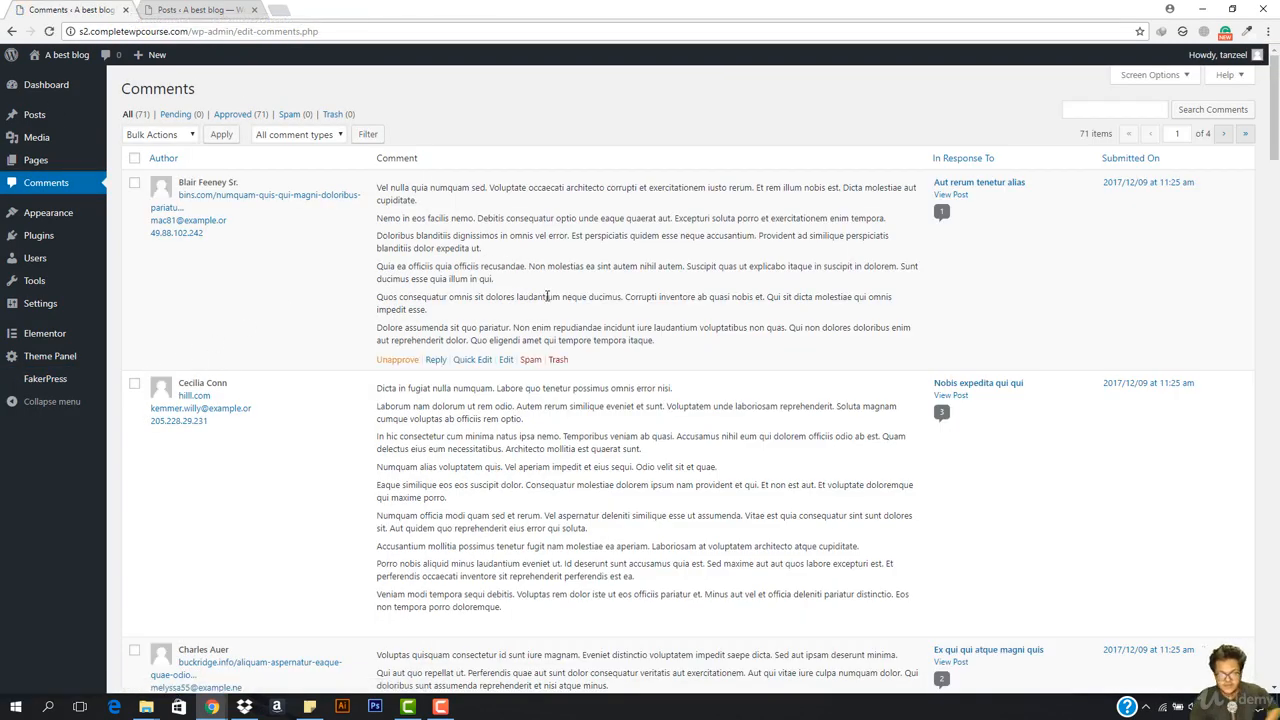
Scroll through the 71 generated comments, then go to the blog's public home page
{"action": "scroll", "coordinate": [547, 296], "scroll_direction": "down", "scroll_amount": 15}
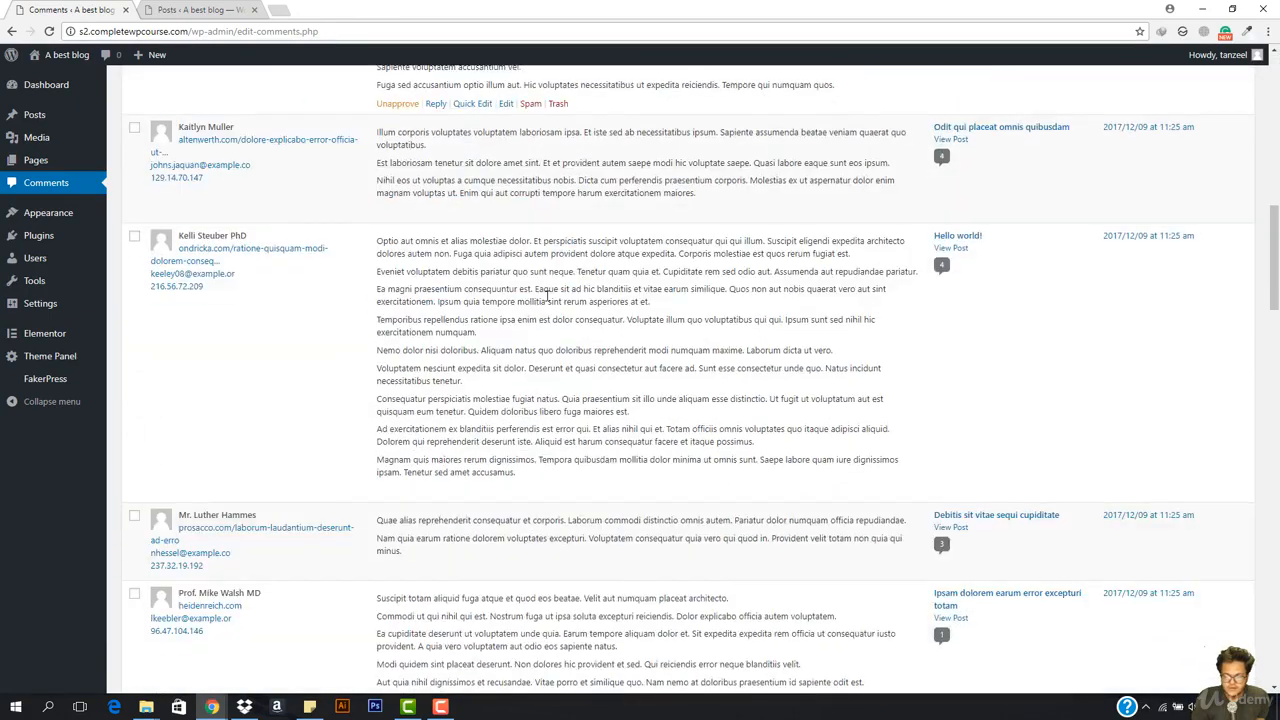
{"action": "scroll", "coordinate": [547, 296], "scroll_direction": "up", "scroll_amount": 4}
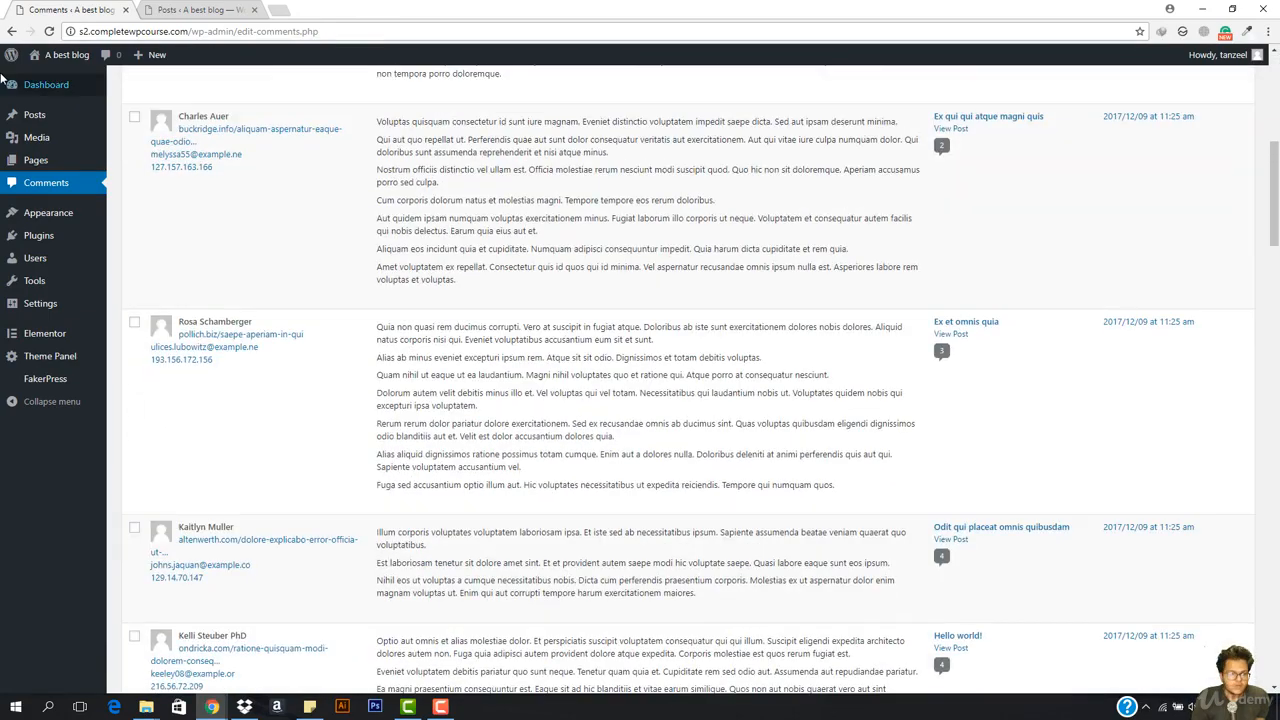
{"action": "left_click", "coordinate": [60, 55]}
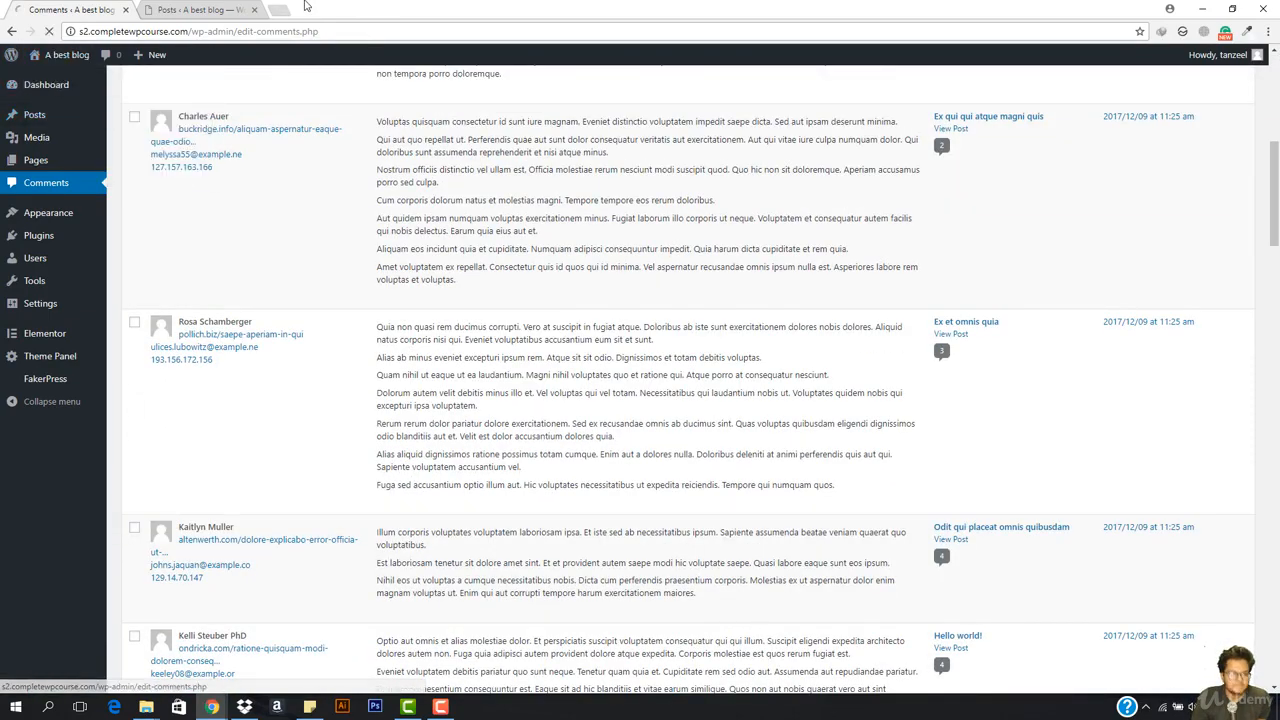
Close the extra tab, load the blog's /all-posts page and scroll through it
{"action": "left_click", "coordinate": [255, 10]}
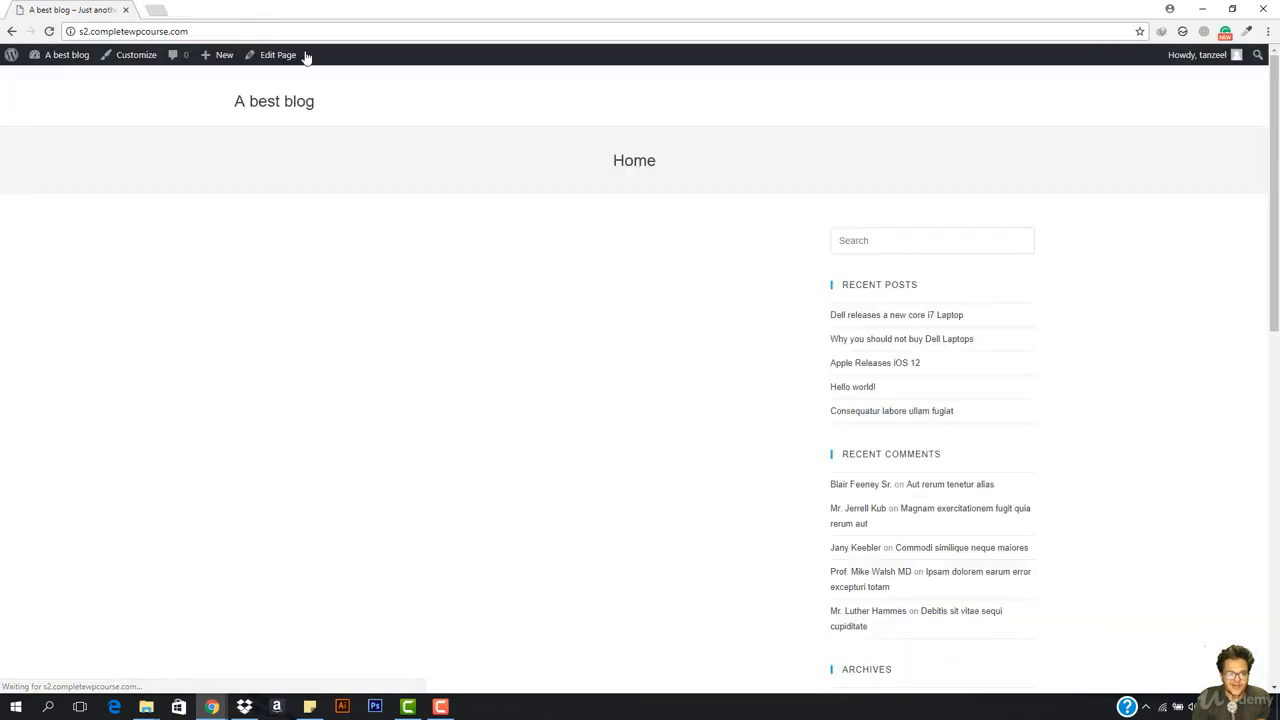
{"action": "left_click", "coordinate": [241, 32]}
{"action": "left_click", "coordinate": [241, 32]}
{"action": "type", "text": "/a"}
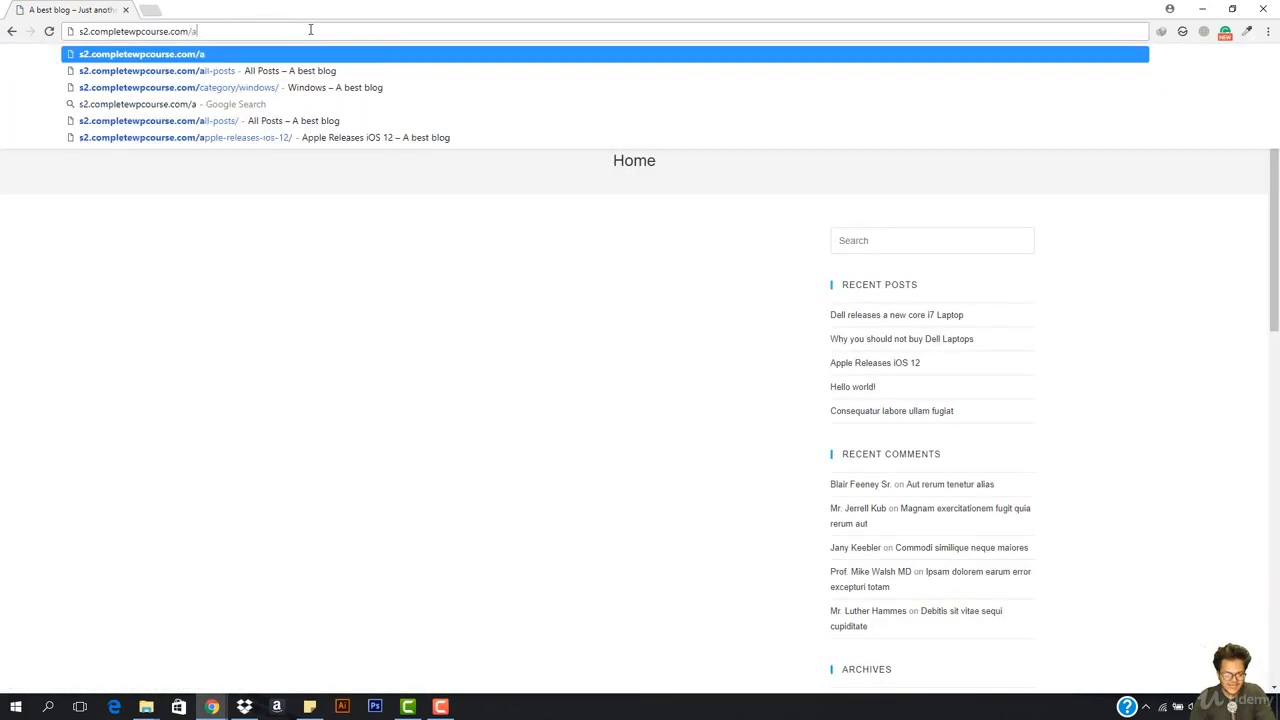
{"action": "type", "text": "ll-posts/"}
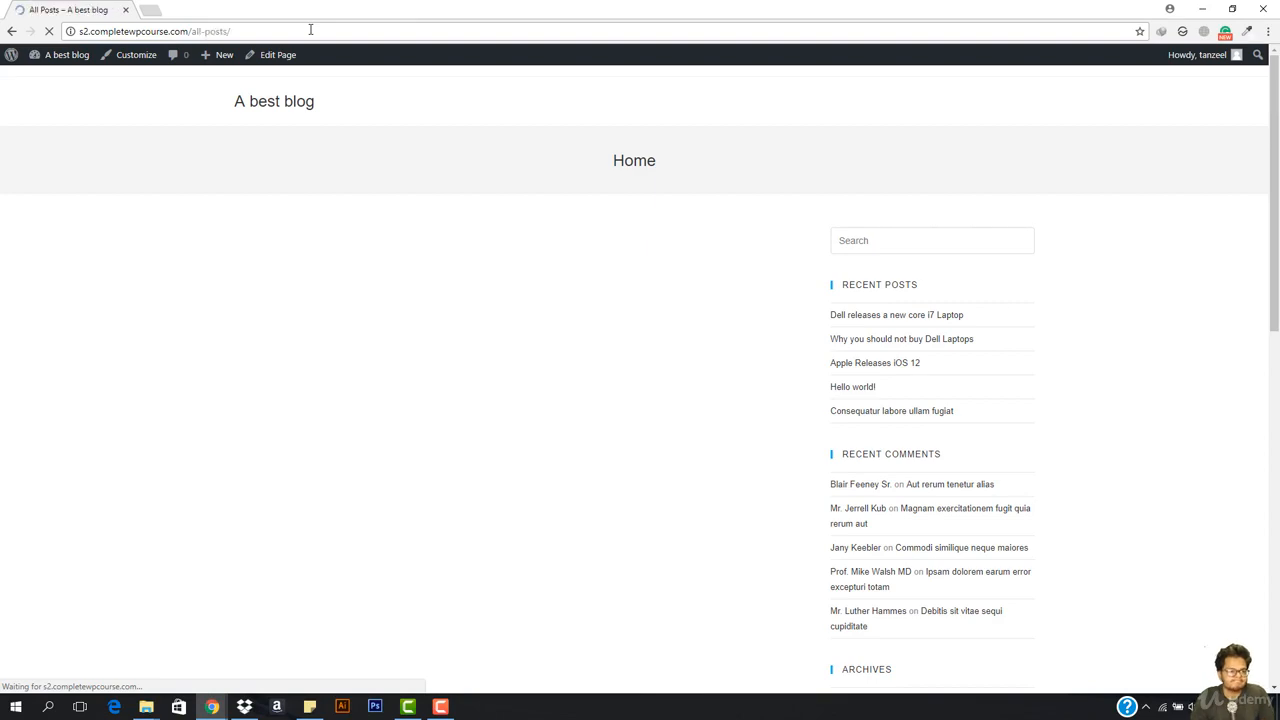
{"action": "left_click", "coordinate": [319, 29]}
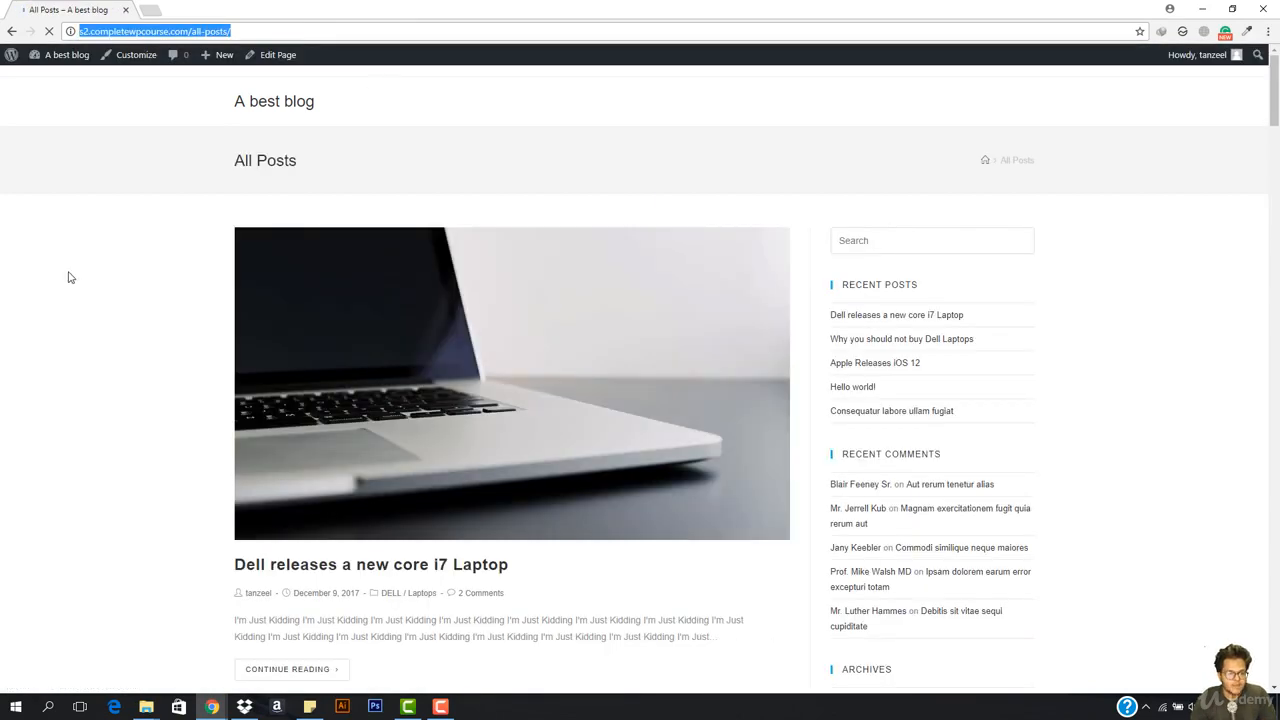
{"action": "left_click", "coordinate": [70, 277]}
{"action": "scroll", "coordinate": [70, 277], "scroll_direction": "down", "scroll_amount": 5}
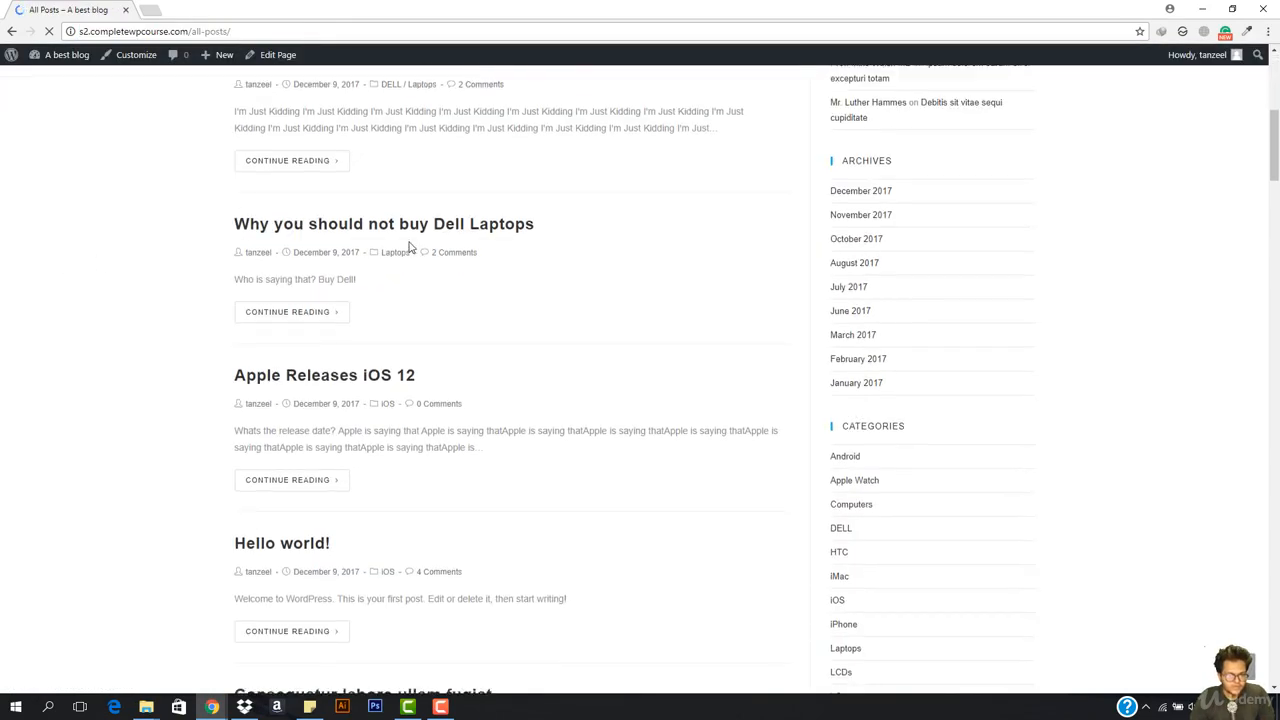
{"action": "scroll", "coordinate": [334, 328], "scroll_direction": "down", "scroll_amount": 2}
{"action": "scroll", "coordinate": [334, 328], "scroll_direction": "down", "scroll_amount": 10}
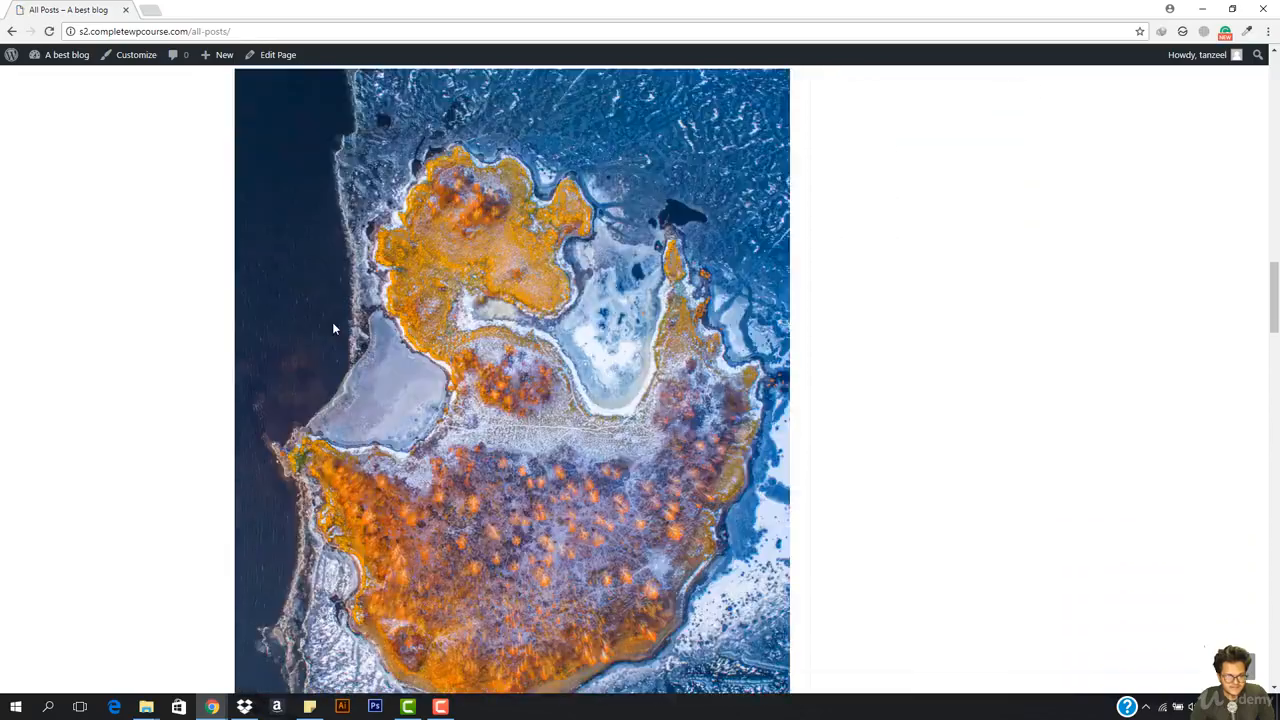
{"action": "scroll", "coordinate": [334, 328], "scroll_direction": "down", "scroll_amount": 5}
{"action": "scroll", "coordinate": [340, 300], "scroll_direction": "up", "scroll_amount": 3}
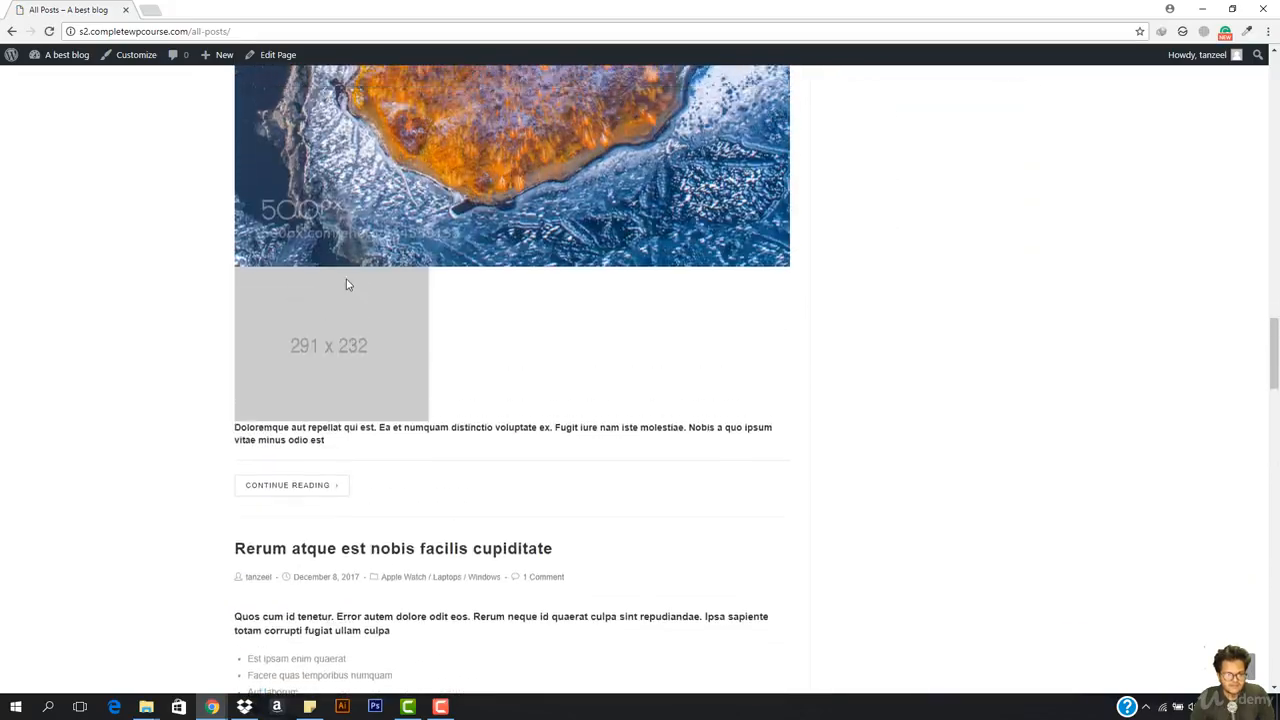
{"action": "scroll", "coordinate": [323, 378], "scroll_direction": "down", "scroll_amount": 12}
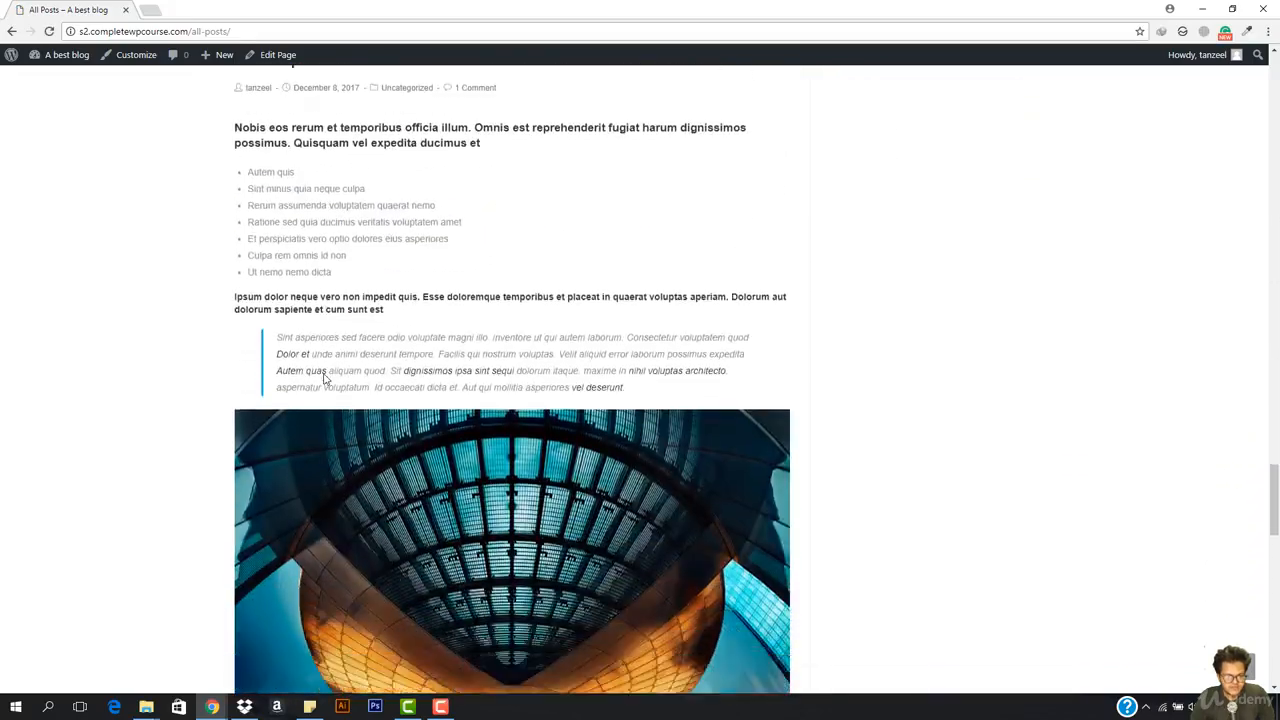
{"action": "scroll", "coordinate": [323, 378], "scroll_direction": "down", "scroll_amount": 7}
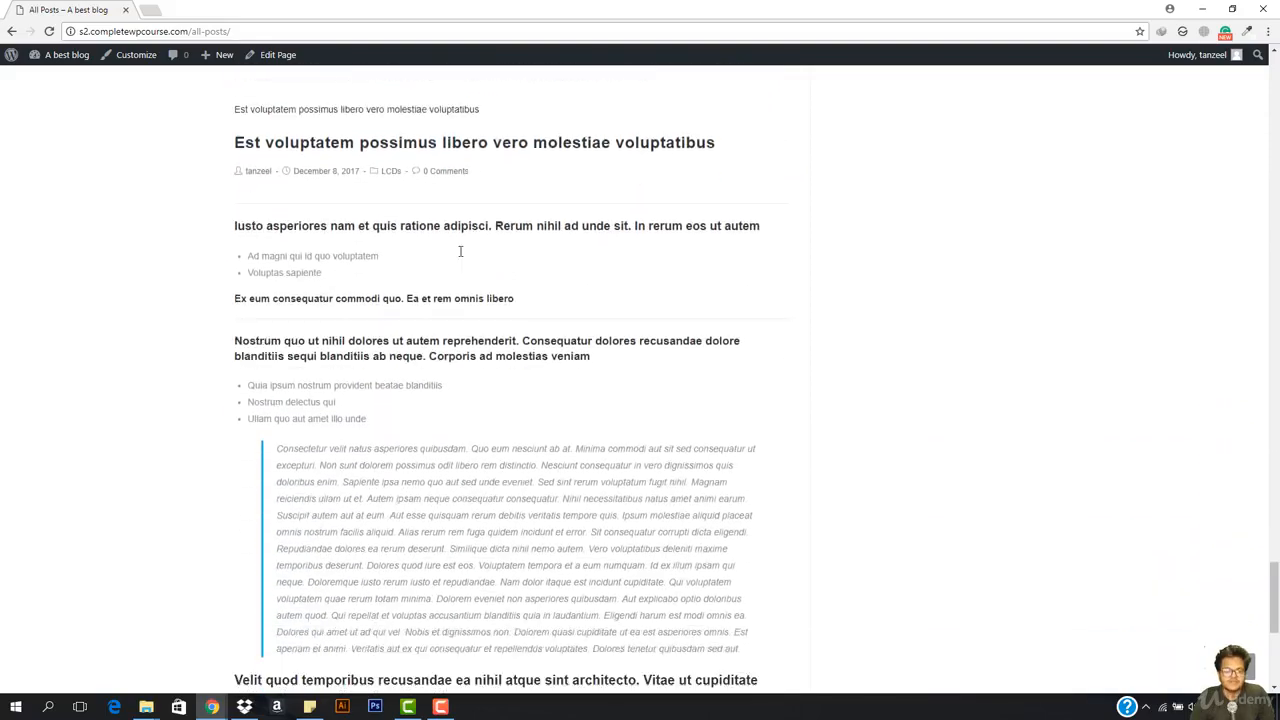
{"action": "scroll", "coordinate": [347, 308], "scroll_direction": "down", "scroll_amount": 3}
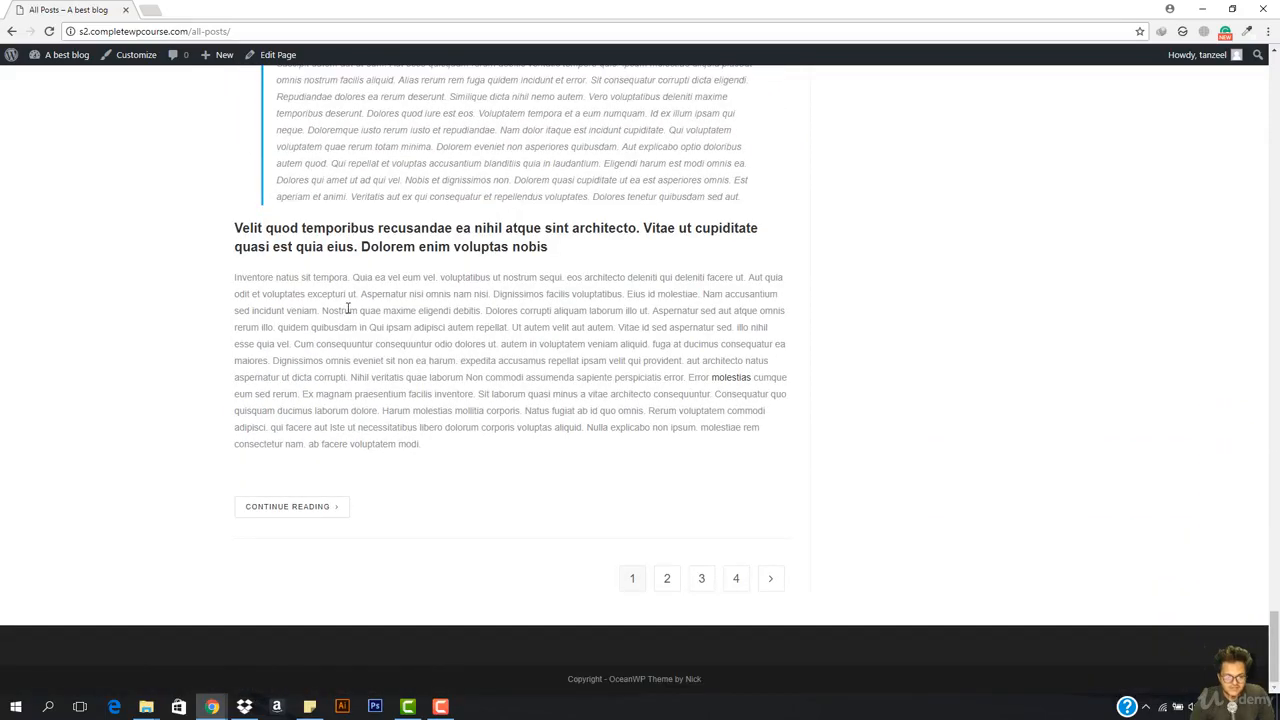
Open page 3 of All Posts and scroll through its generated posts
{"action": "left_click", "coordinate": [705, 587]}
{"action": "scroll", "coordinate": [414, 297], "scroll_direction": "down", "scroll_amount": 15}
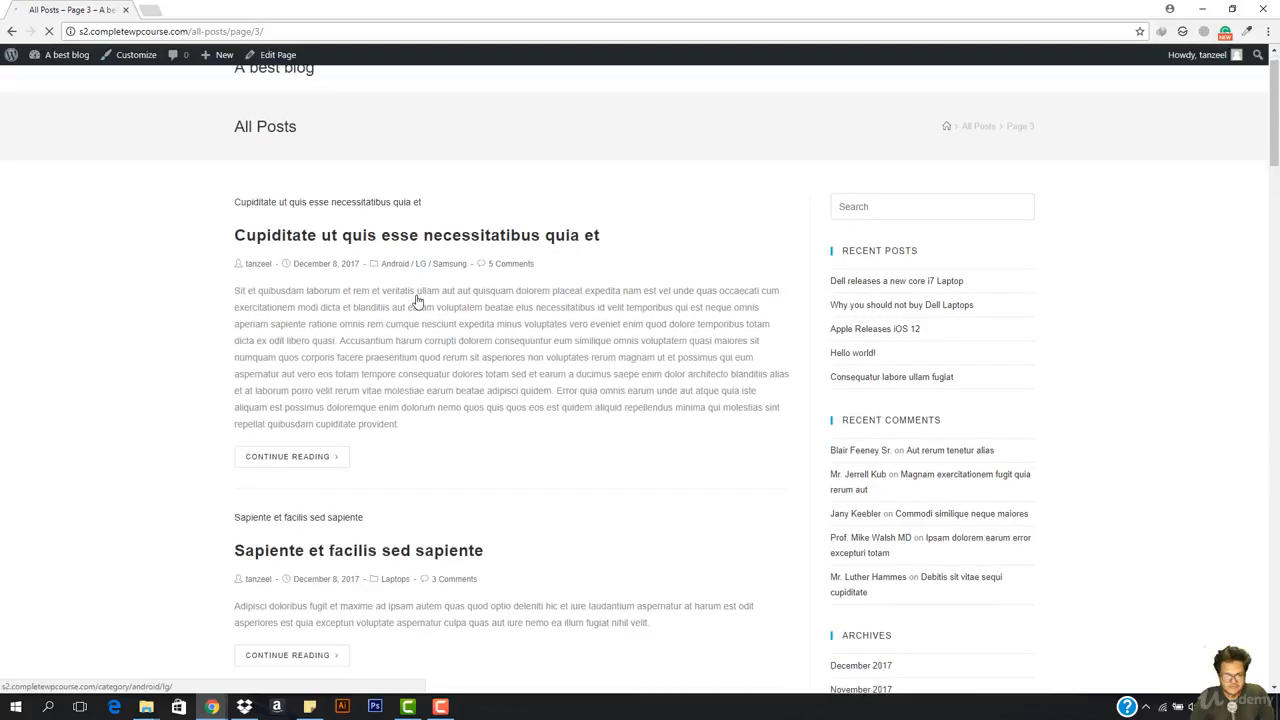
{"action": "scroll", "coordinate": [417, 302], "scroll_direction": "up", "scroll_amount": 2}
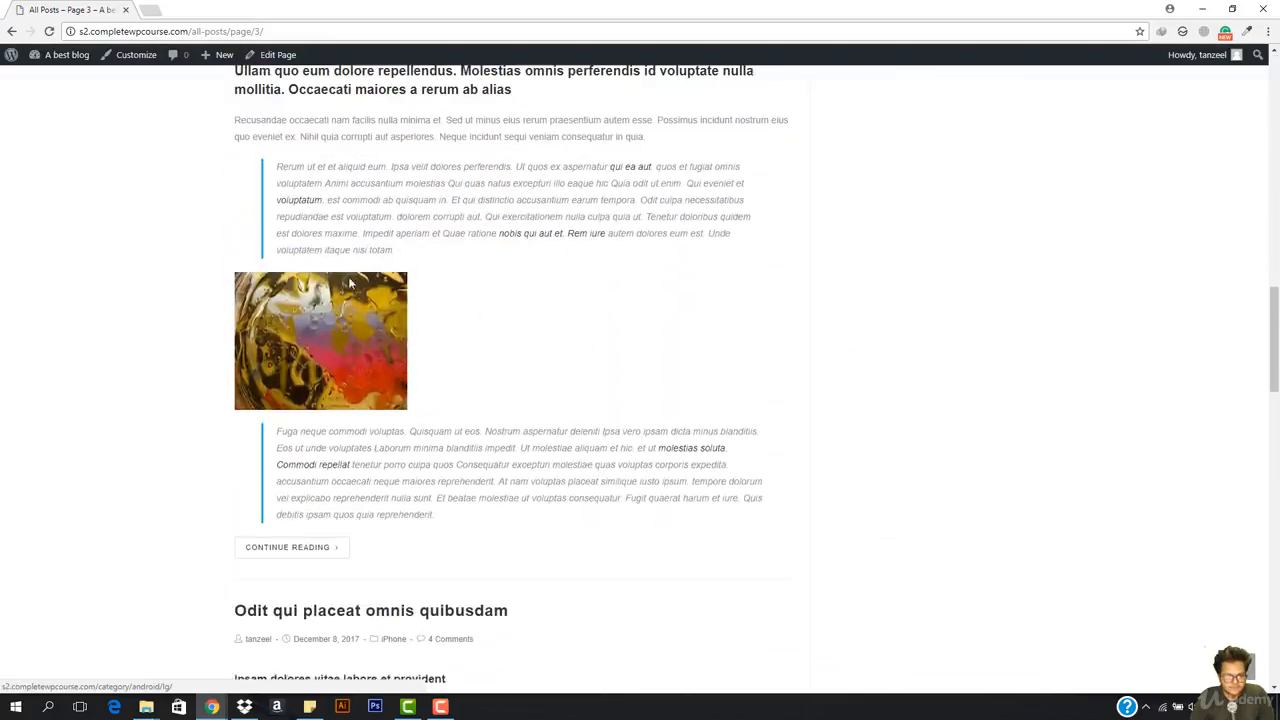
{"action": "scroll", "coordinate": [300, 314], "scroll_direction": "down", "scroll_amount": 10}
{"action": "scroll", "coordinate": [299, 317], "scroll_direction": "down", "scroll_amount": 4}
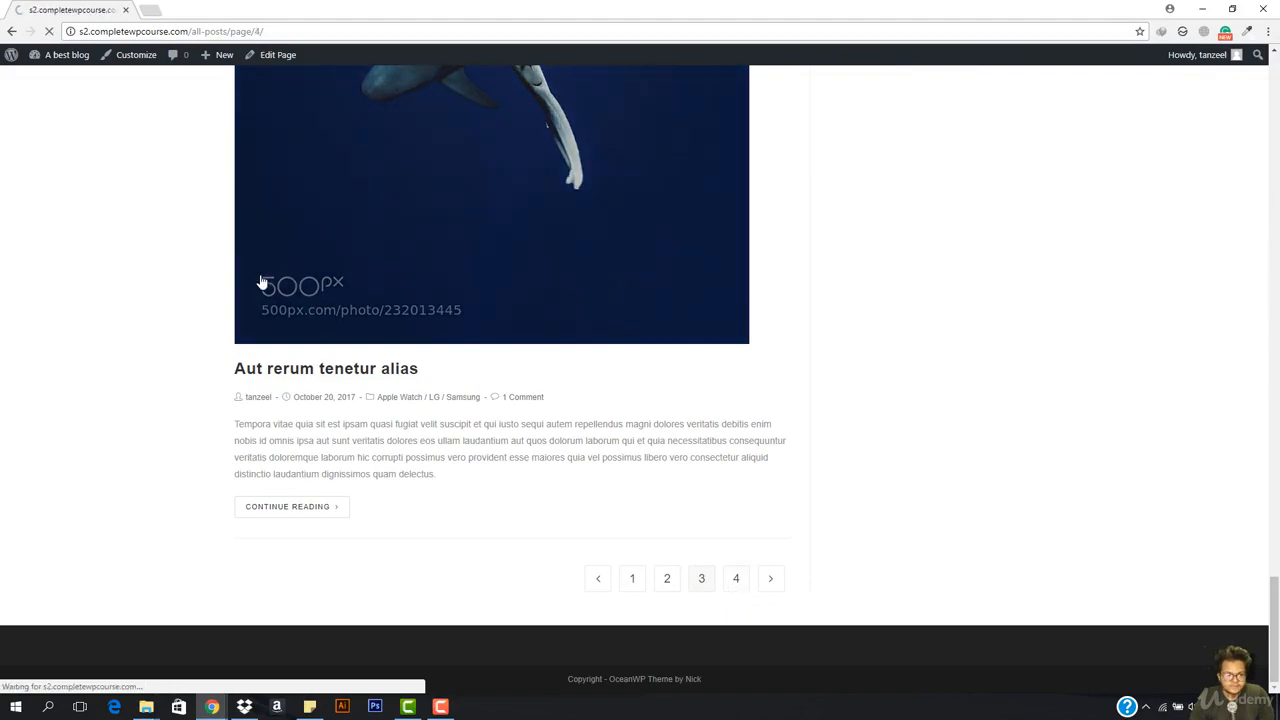
{"action": "scroll", "coordinate": [383, 391], "scroll_direction": "down", "scroll_amount": 3}
{"action": "scroll", "coordinate": [383, 391], "scroll_direction": "down", "scroll_amount": 8}
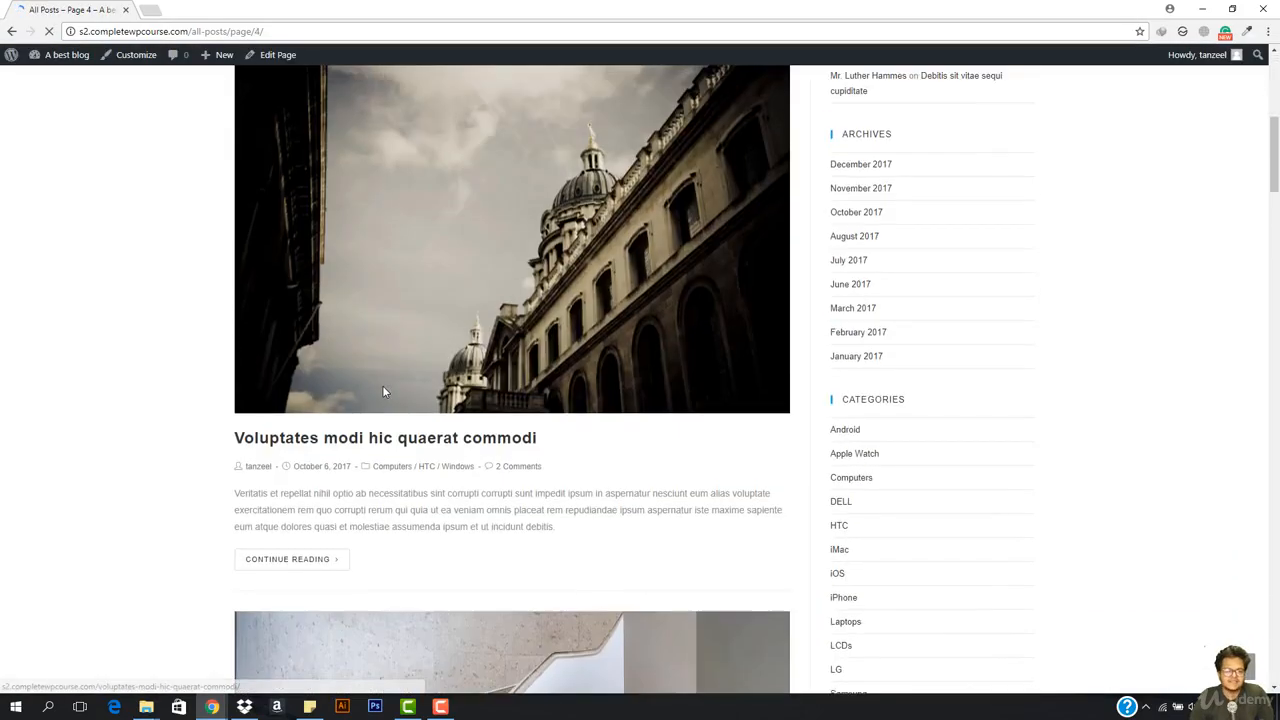
{"action": "scroll", "coordinate": [383, 391], "scroll_direction": "down", "scroll_amount": 15}
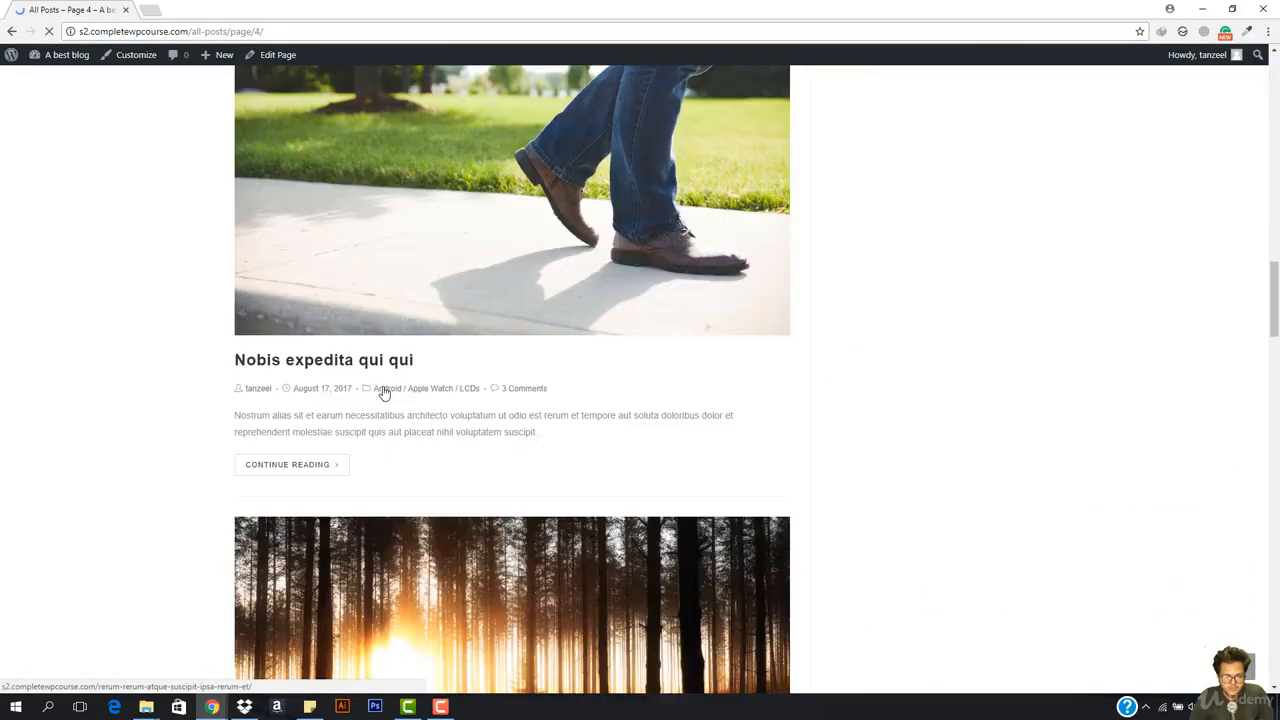
{"action": "scroll", "coordinate": [383, 391], "scroll_direction": "down", "scroll_amount": 3}
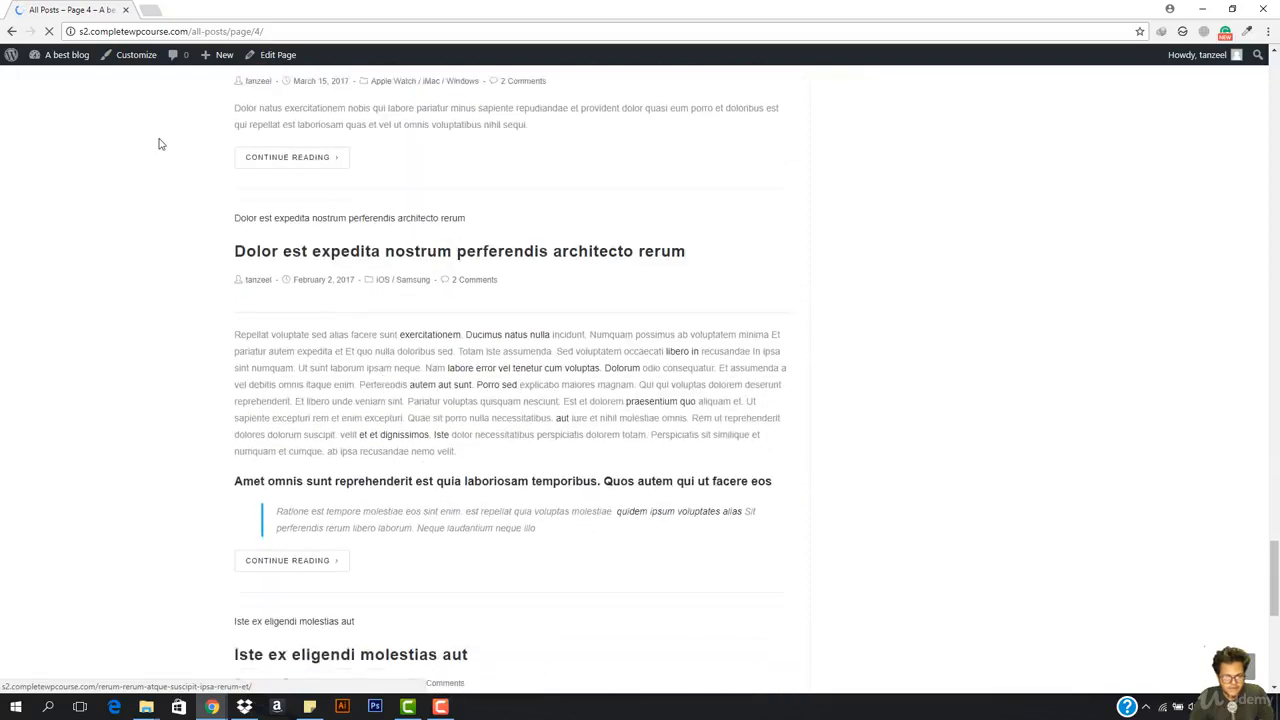
{"action": "mouse_move", "coordinate": [44, 60]}
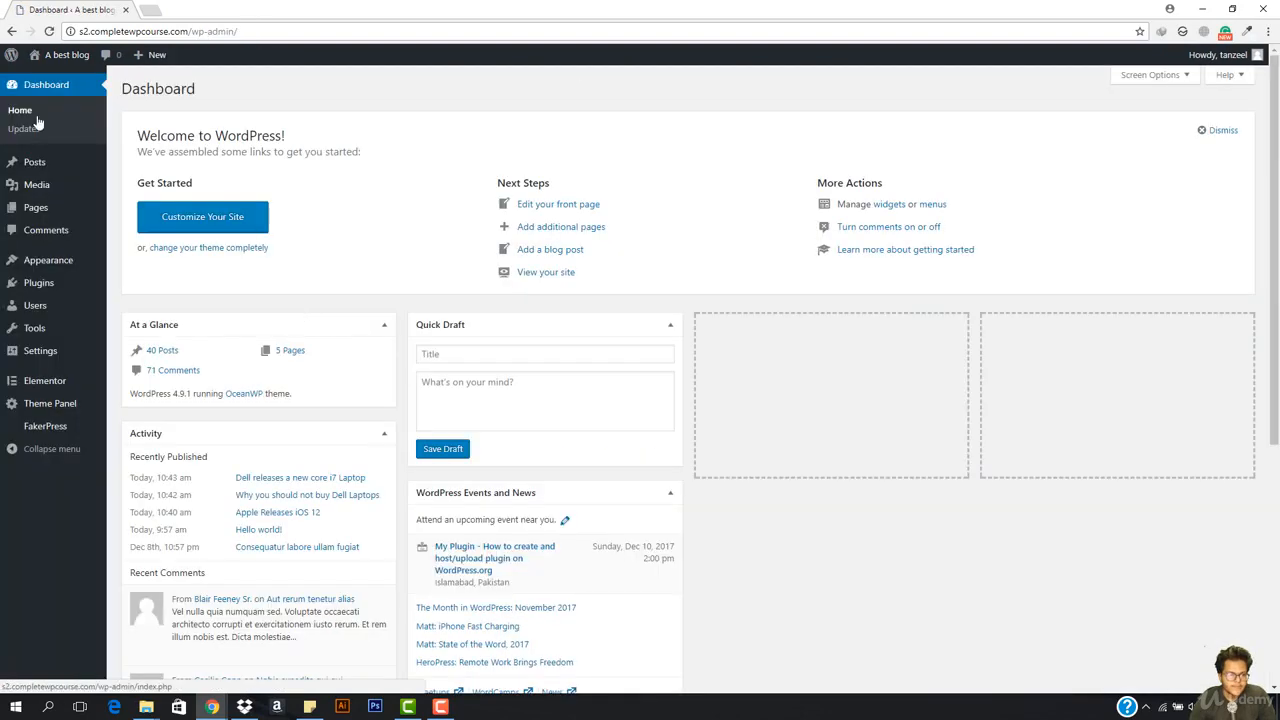
Open the admin All Posts list and check its category and date filters
{"action": "mouse_move", "coordinate": [13, 170]}
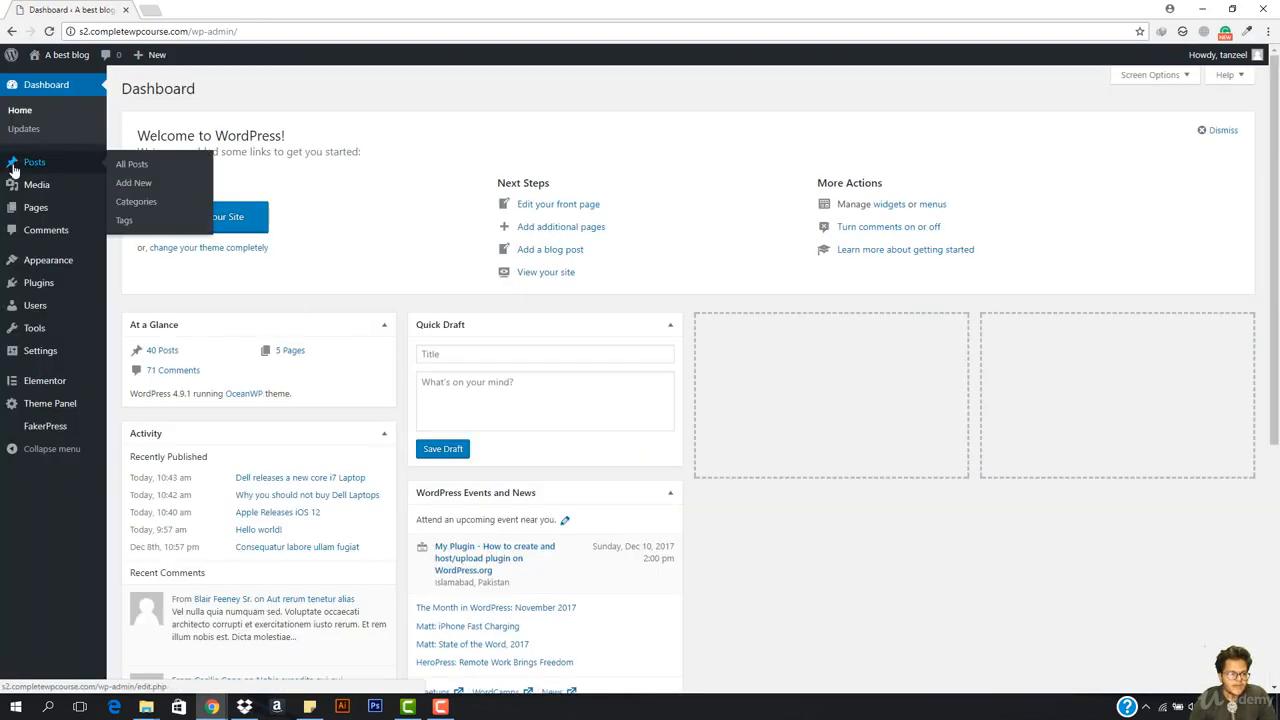
{"action": "left_click", "coordinate": [134, 166]}
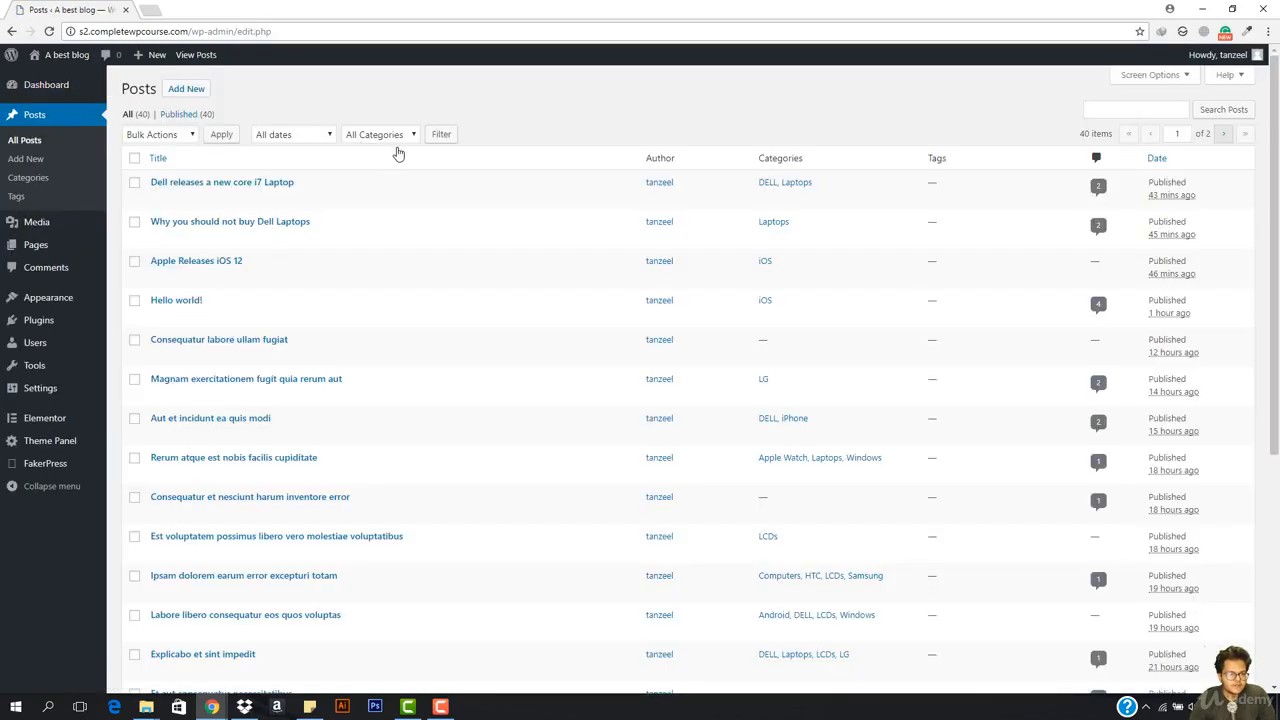
{"action": "left_click", "coordinate": [380, 138]}
{"action": "left_click", "coordinate": [380, 137]}
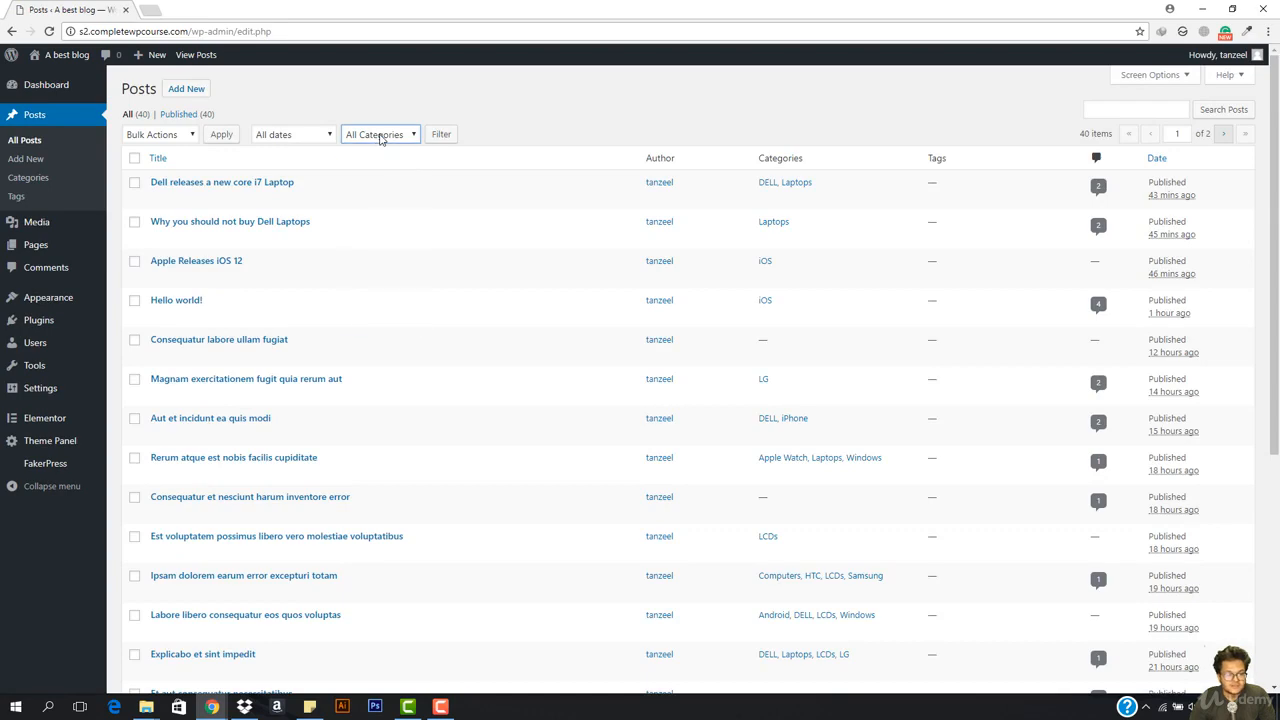
{"action": "left_click", "coordinate": [282, 136]}
{"action": "left_click", "coordinate": [282, 136]}
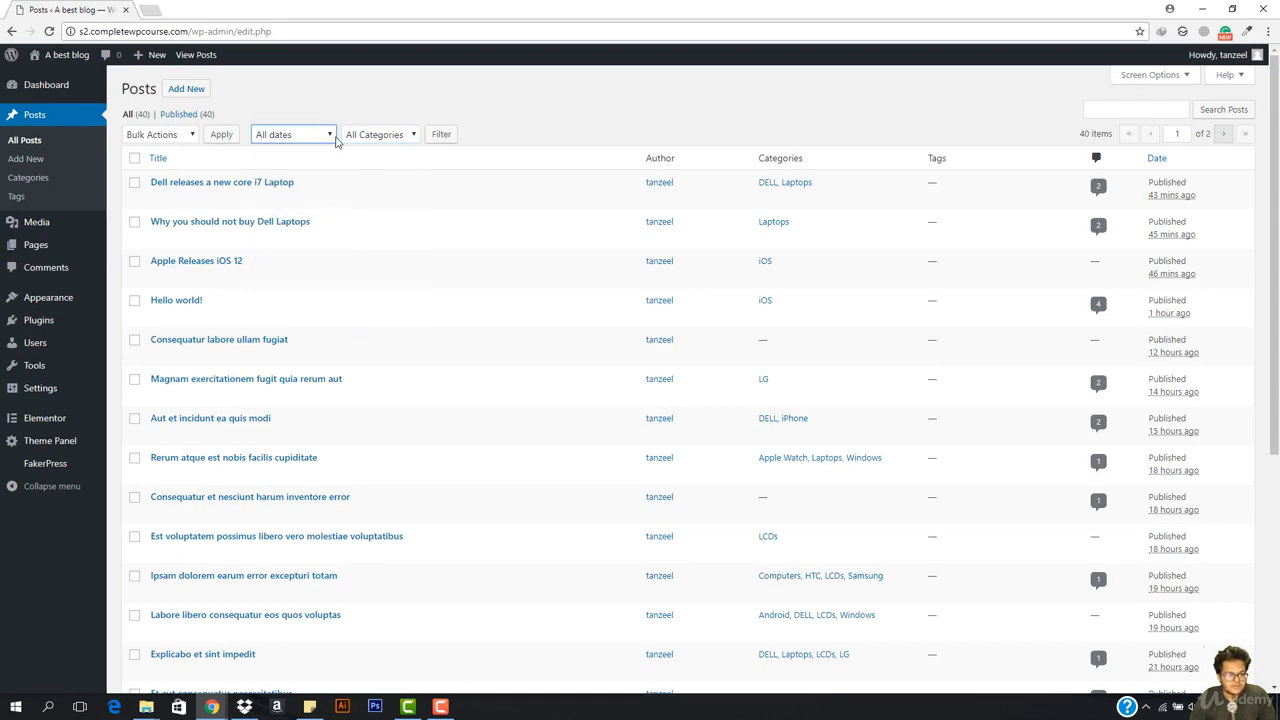
Scroll the list of 40 posts, then visit the live site from the admin bar
{"action": "scroll", "coordinate": [449, 320], "scroll_direction": "down", "scroll_amount": 3}
{"action": "scroll", "coordinate": [923, 354], "scroll_direction": "up", "scroll_amount": 3}
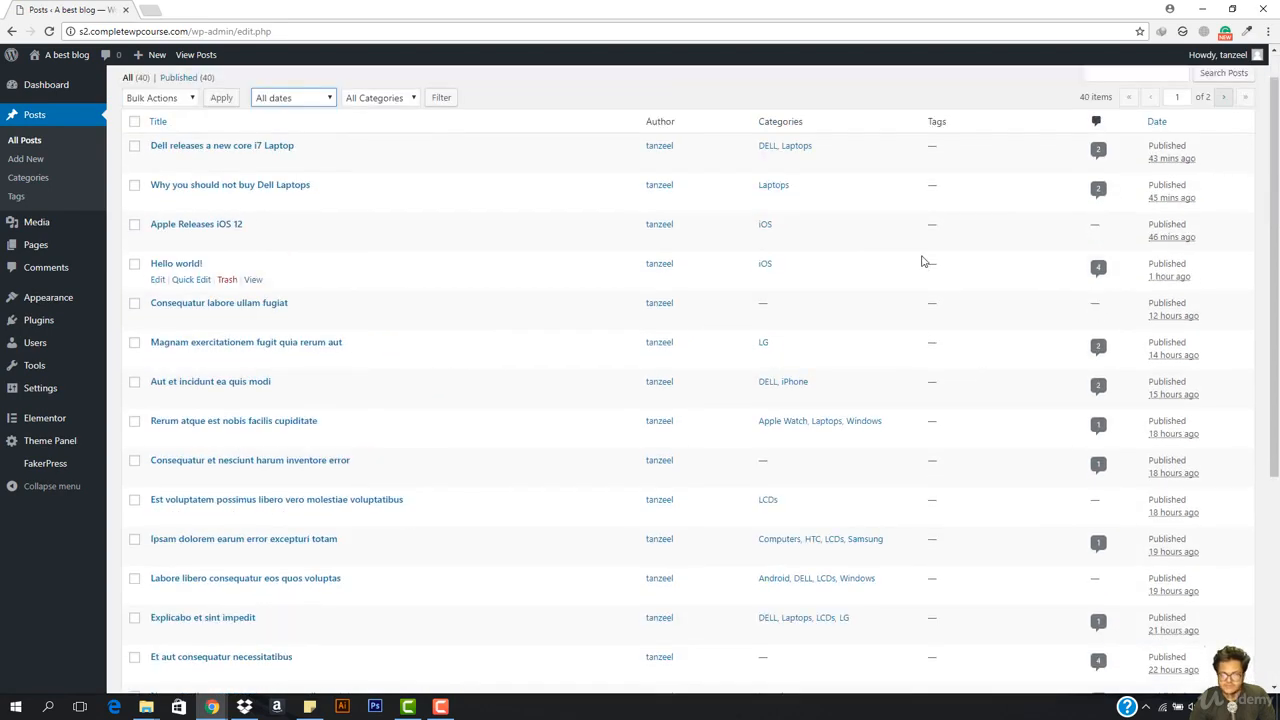
{"action": "scroll", "coordinate": [400, 306], "scroll_direction": "up", "scroll_amount": 1}
{"action": "scroll", "coordinate": [363, 326], "scroll_direction": "down", "scroll_amount": 5}
{"action": "scroll", "coordinate": [365, 327], "scroll_direction": "up", "scroll_amount": 5}
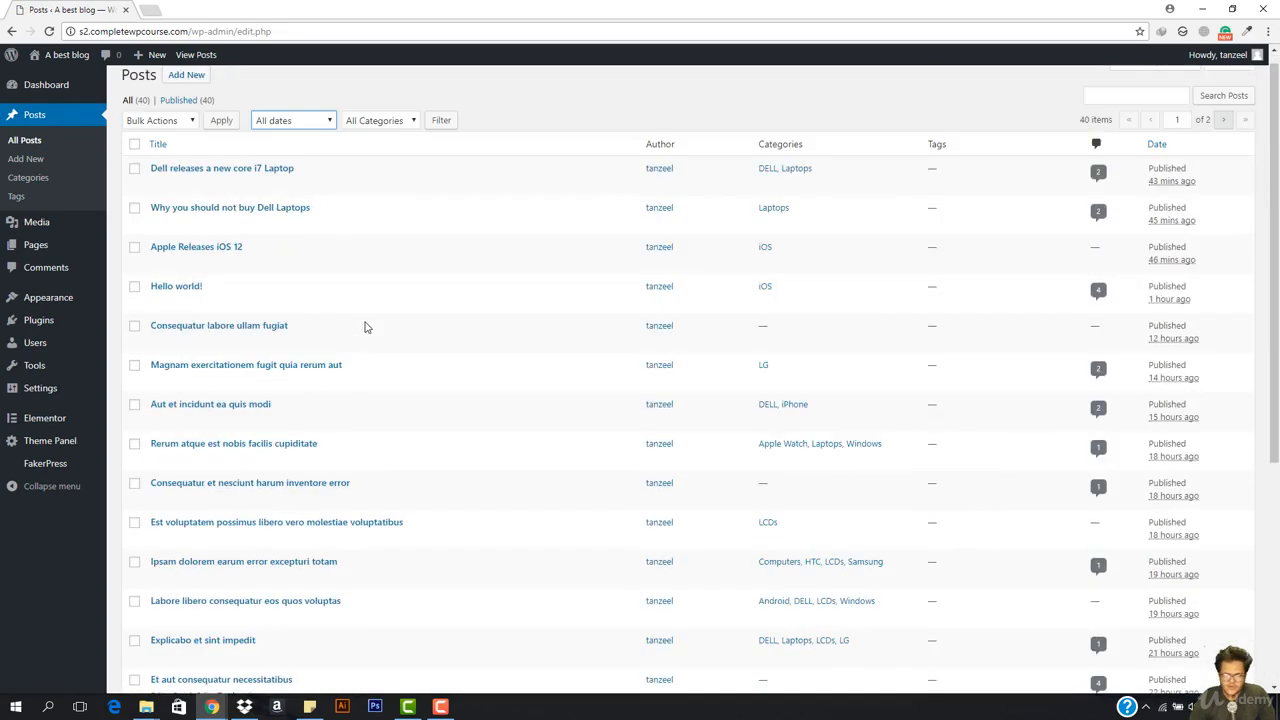
{"action": "scroll", "coordinate": [365, 327], "scroll_direction": "up", "scroll_amount": 1}
{"action": "mouse_move", "coordinate": [66, 58]}
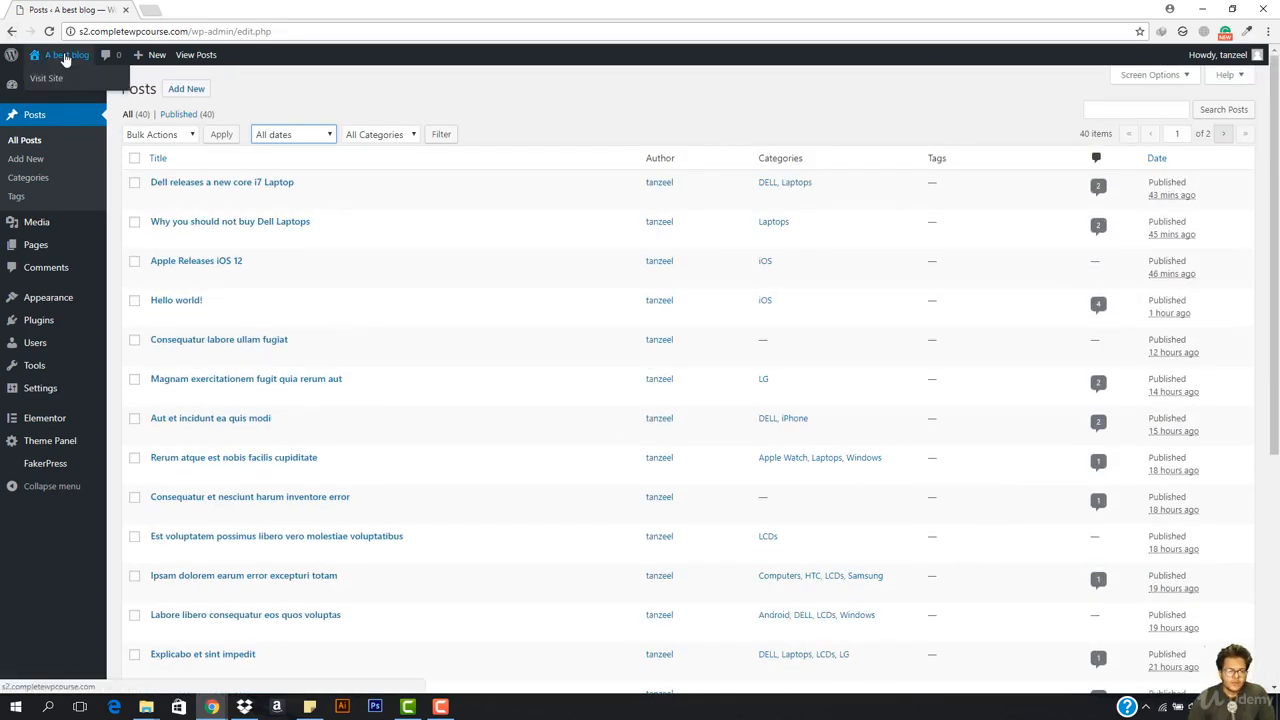
{"action": "left_click", "coordinate": [45, 79]}
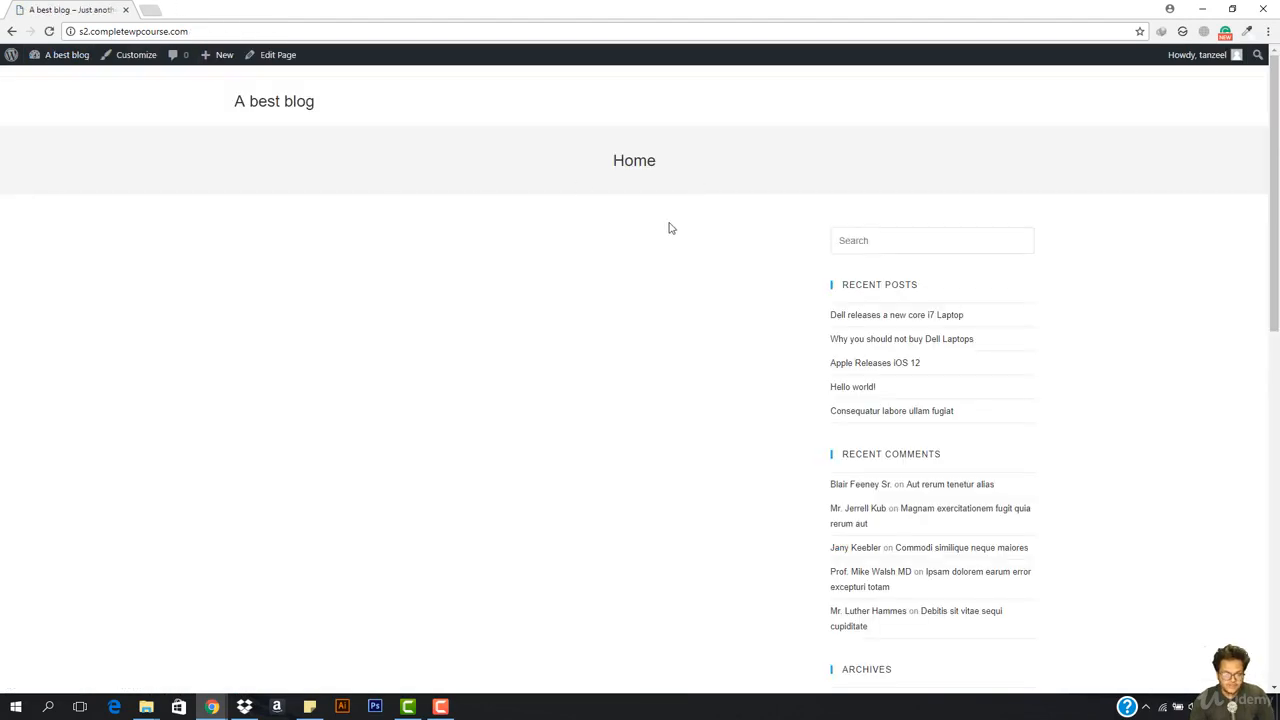
Load the blog's /all-posts page from the address bar suggestion
{"action": "left_click", "coordinate": [337, 28]}
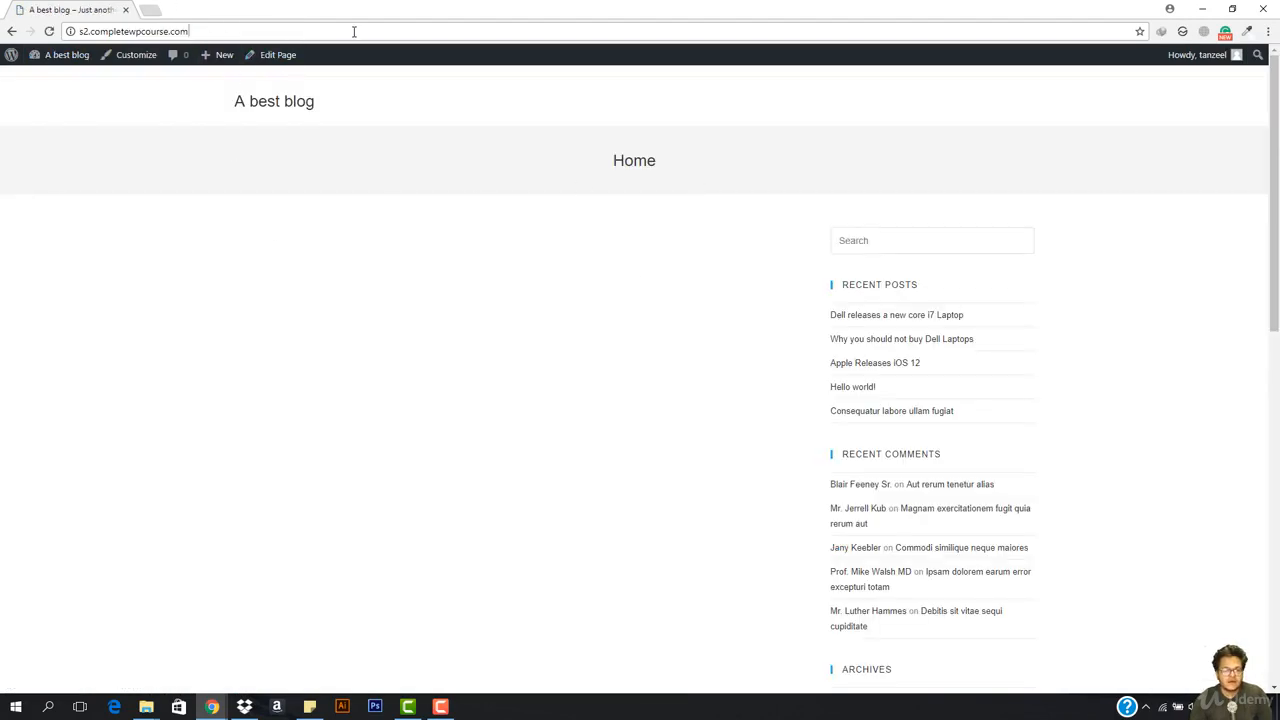
{"action": "type", "text": "/al"}
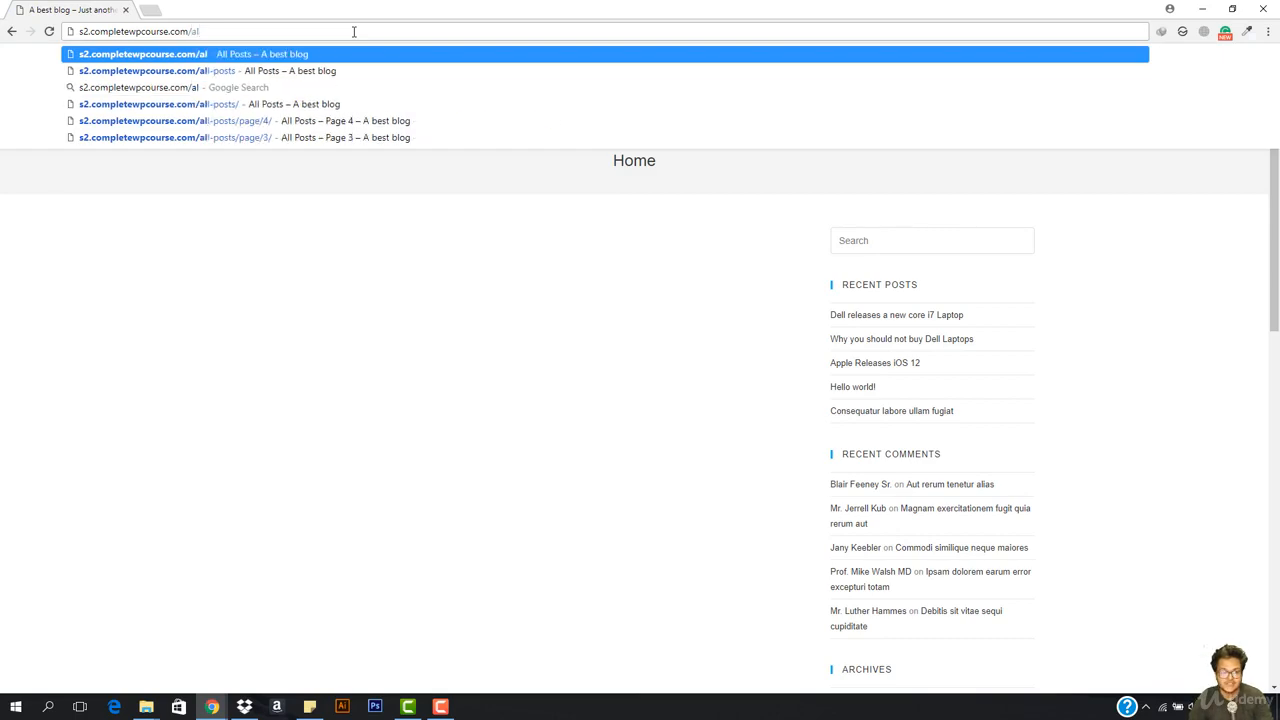
{"action": "key", "text": "Down"}
{"action": "key", "text": "Return"}
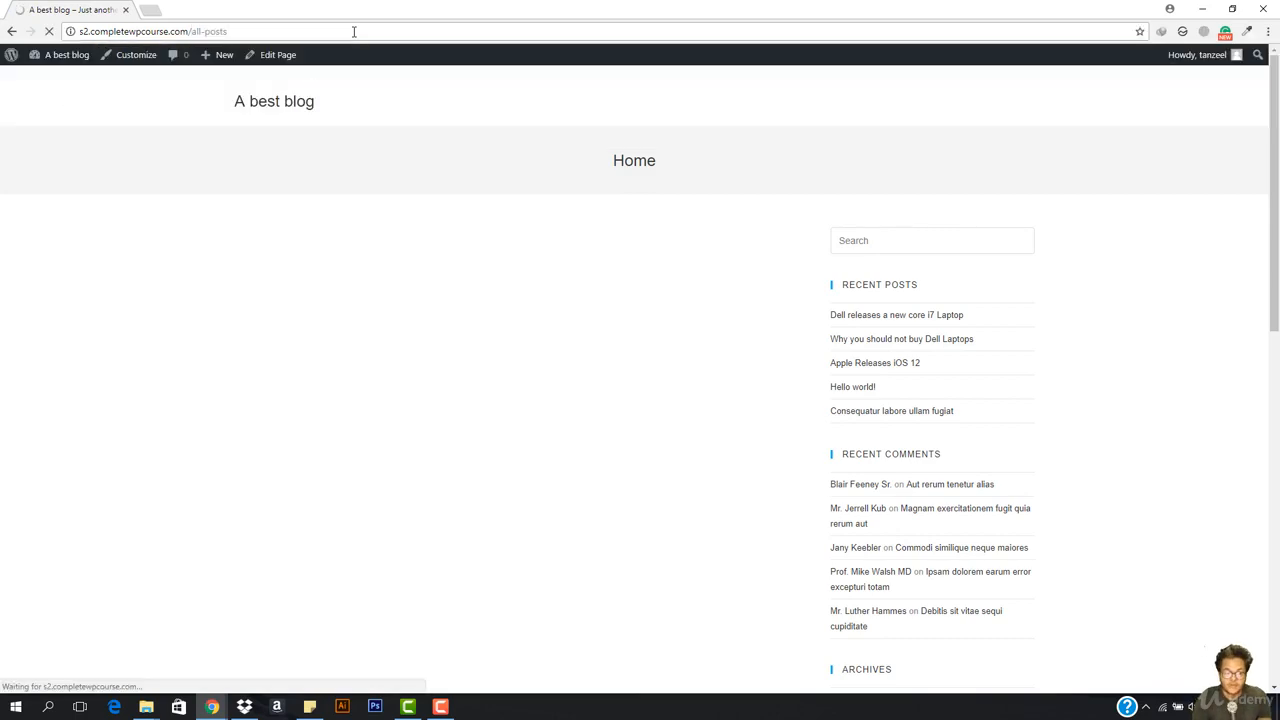
Scroll through the generated lorem-ipsum posts down to the pagination
{"action": "scroll", "coordinate": [286, 206], "scroll_direction": "down", "scroll_amount": 7}
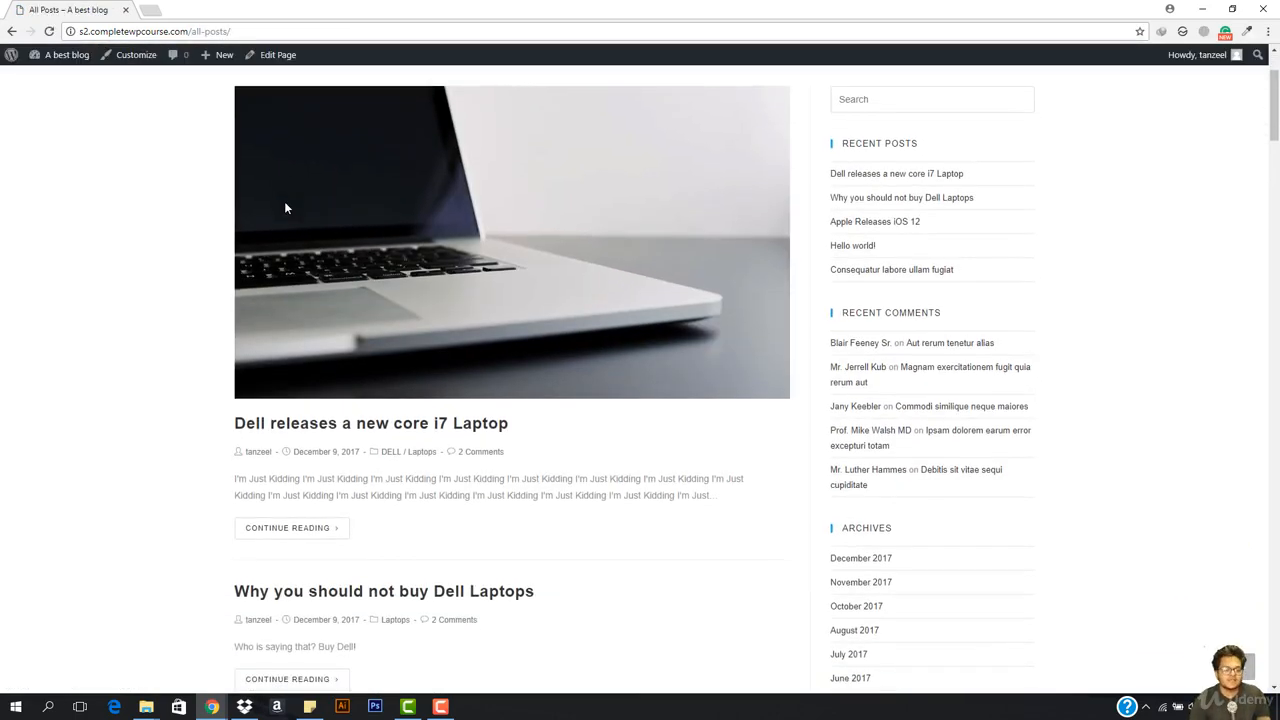
{"action": "scroll", "coordinate": [353, 327], "scroll_direction": "down", "scroll_amount": 12}
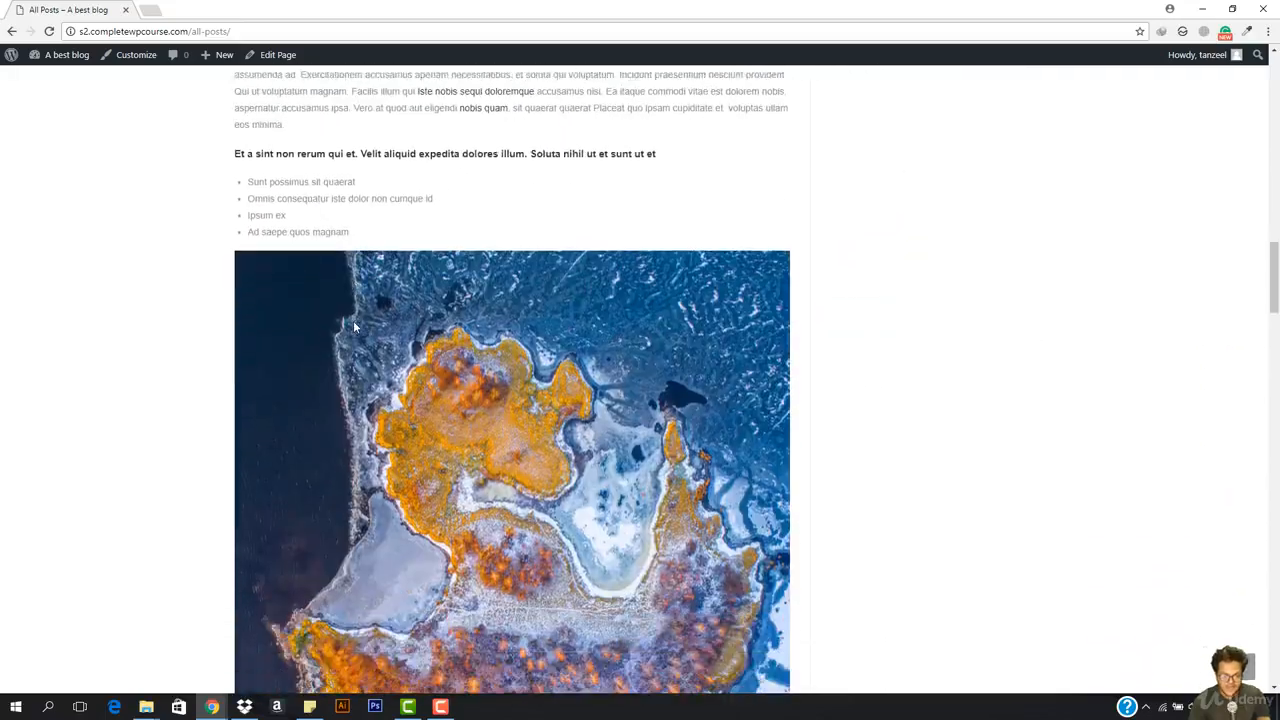
{"action": "scroll", "coordinate": [353, 327], "scroll_direction": "down", "scroll_amount": 15}
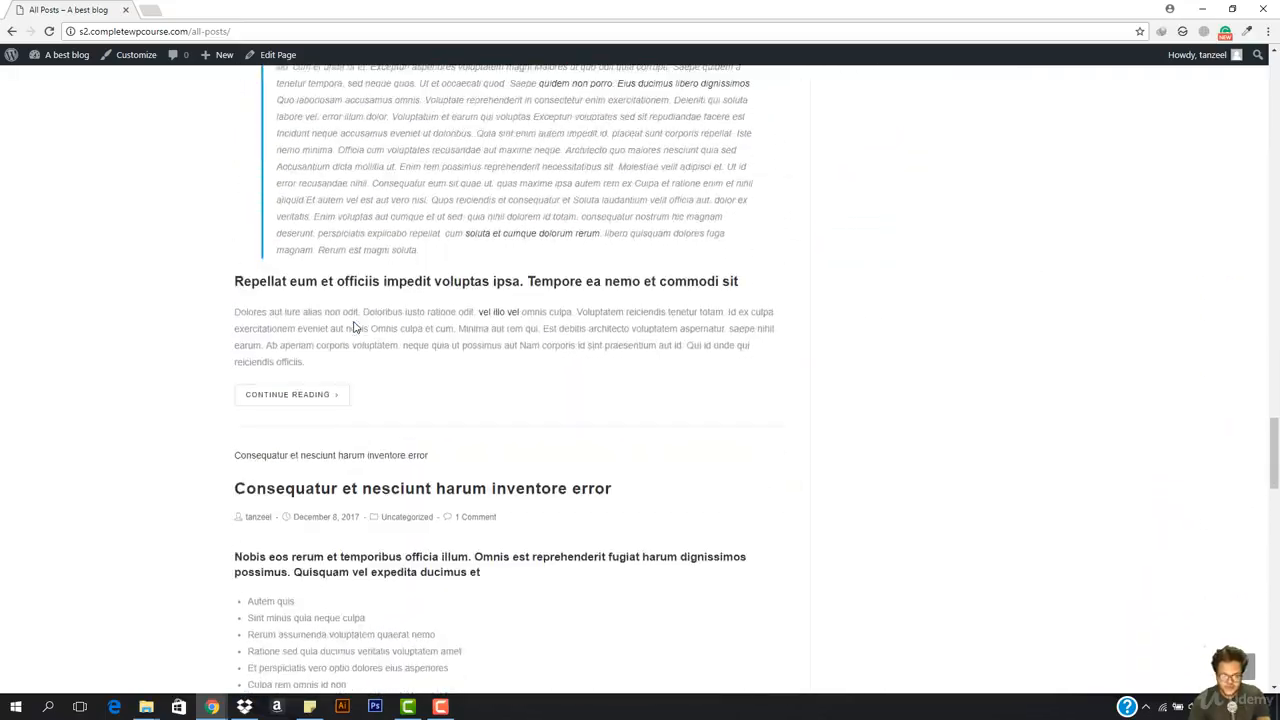
{"action": "scroll", "coordinate": [353, 320], "scroll_direction": "down", "scroll_amount": 6}
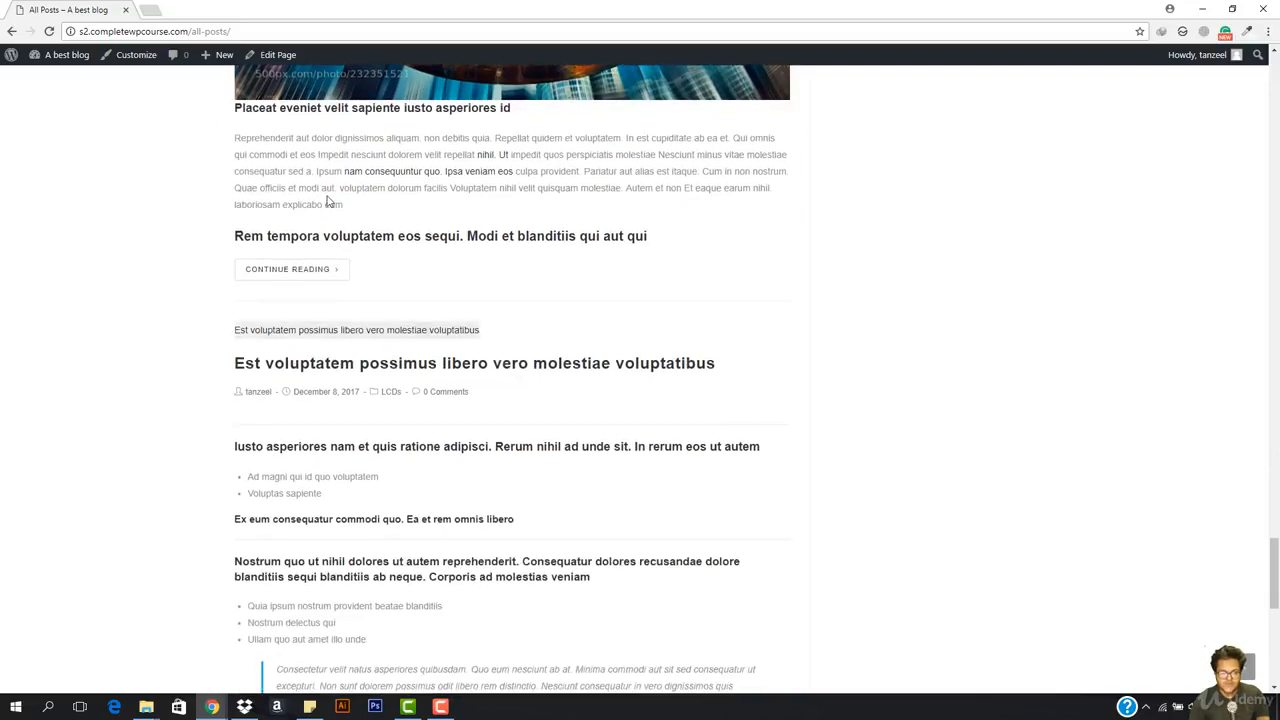
{"action": "scroll", "coordinate": [347, 190], "scroll_direction": "up", "scroll_amount": 3}
{"action": "scroll", "coordinate": [347, 190], "scroll_direction": "up", "scroll_amount": 8}
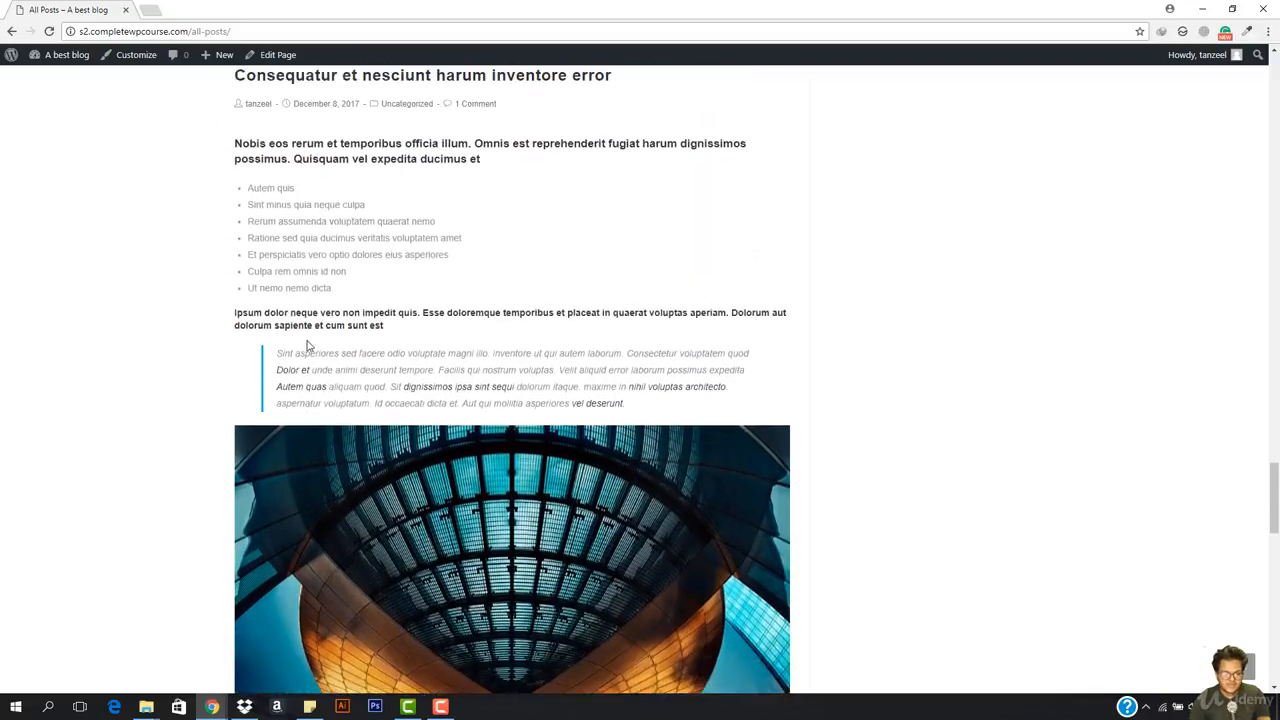
{"action": "scroll", "coordinate": [520, 189], "scroll_direction": "down", "scroll_amount": 9}
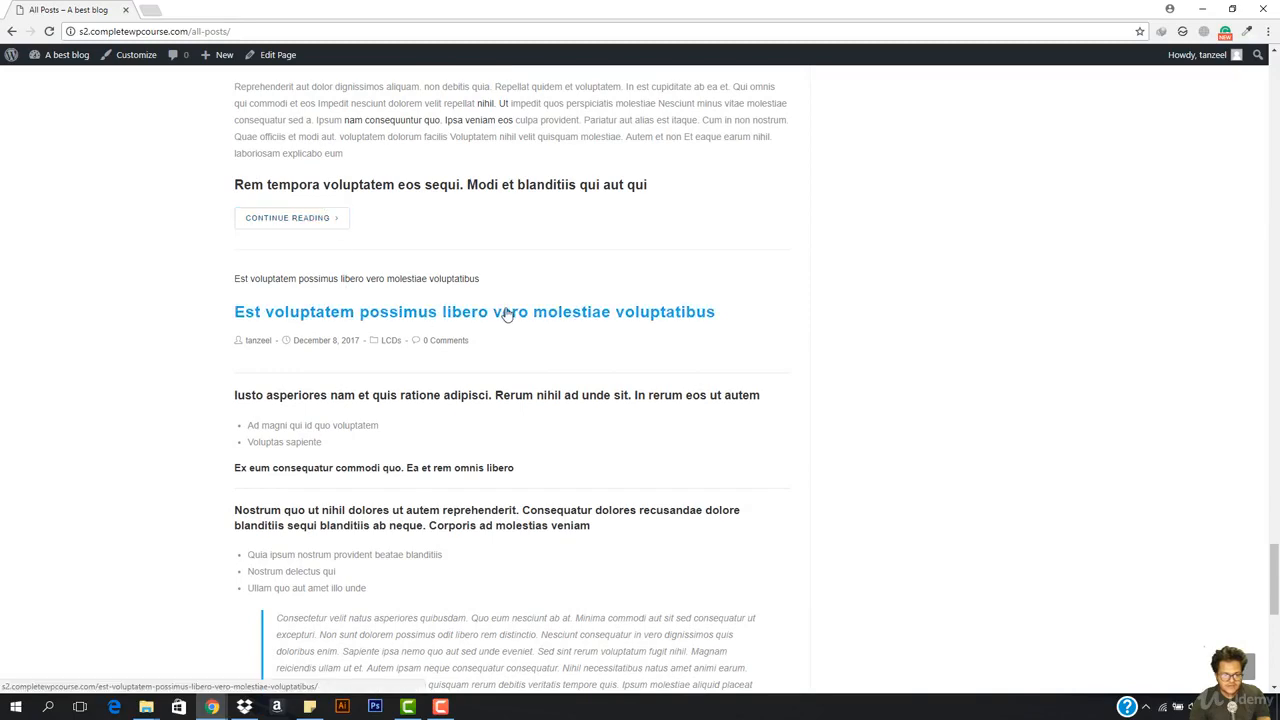
{"action": "scroll", "coordinate": [450, 304], "scroll_direction": "down", "scroll_amount": 2}
{"action": "scroll", "coordinate": [450, 304], "scroll_direction": "down", "scroll_amount": 5}
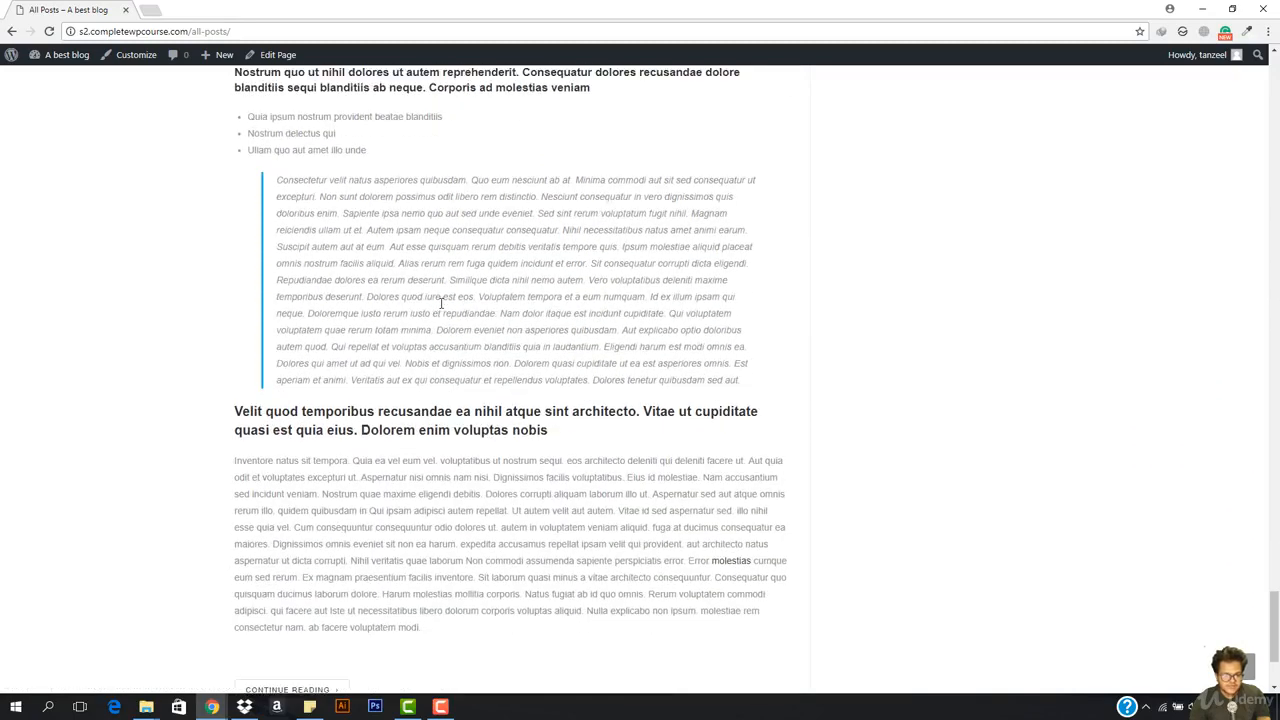
{"action": "scroll", "coordinate": [375, 314], "scroll_direction": "down", "scroll_amount": 1}
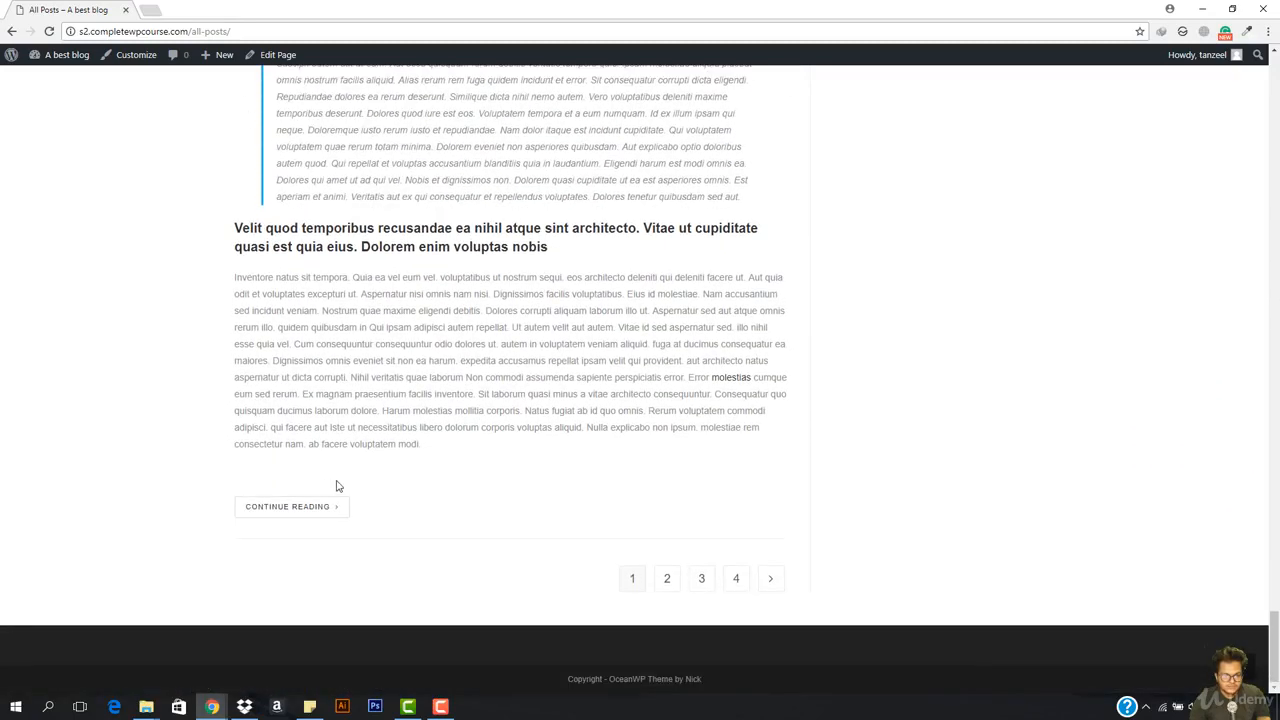
Go to page 2 of All Posts and scroll through it
{"action": "left_click", "coordinate": [667, 585]}
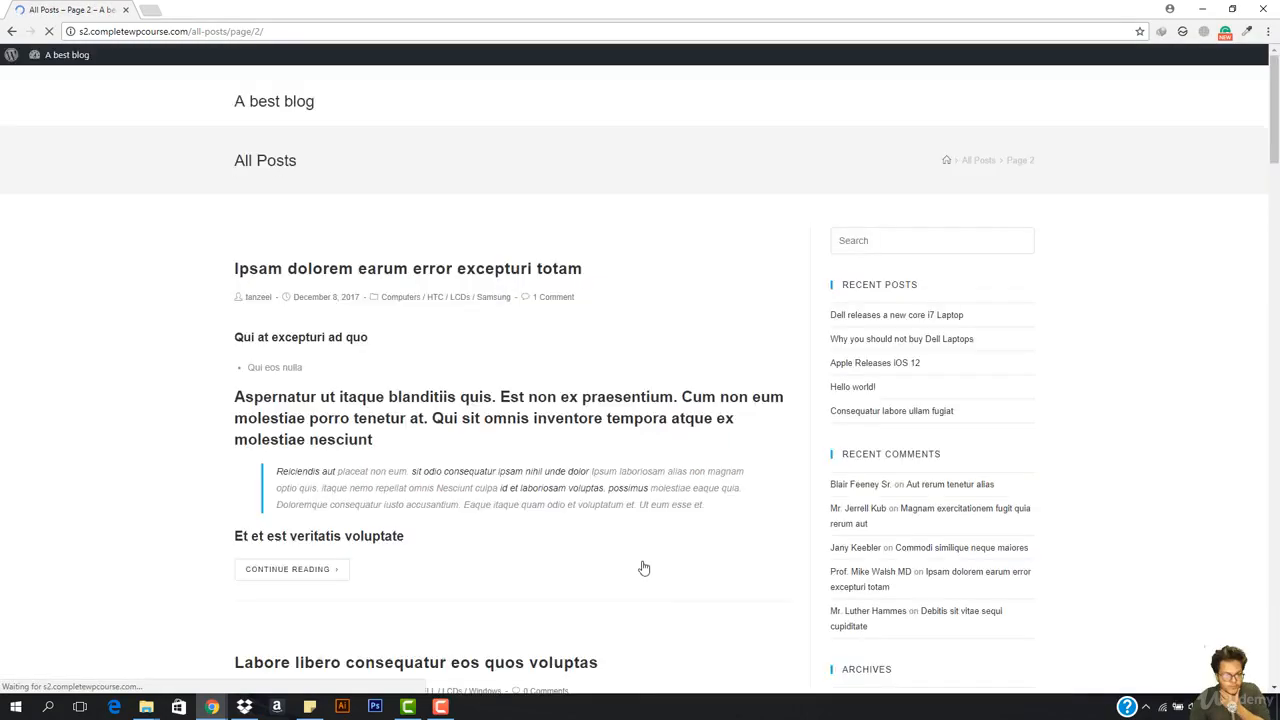
{"action": "scroll", "coordinate": [345, 377], "scroll_direction": "down", "scroll_amount": 1}
{"action": "scroll", "coordinate": [345, 377], "scroll_direction": "down", "scroll_amount": 15}
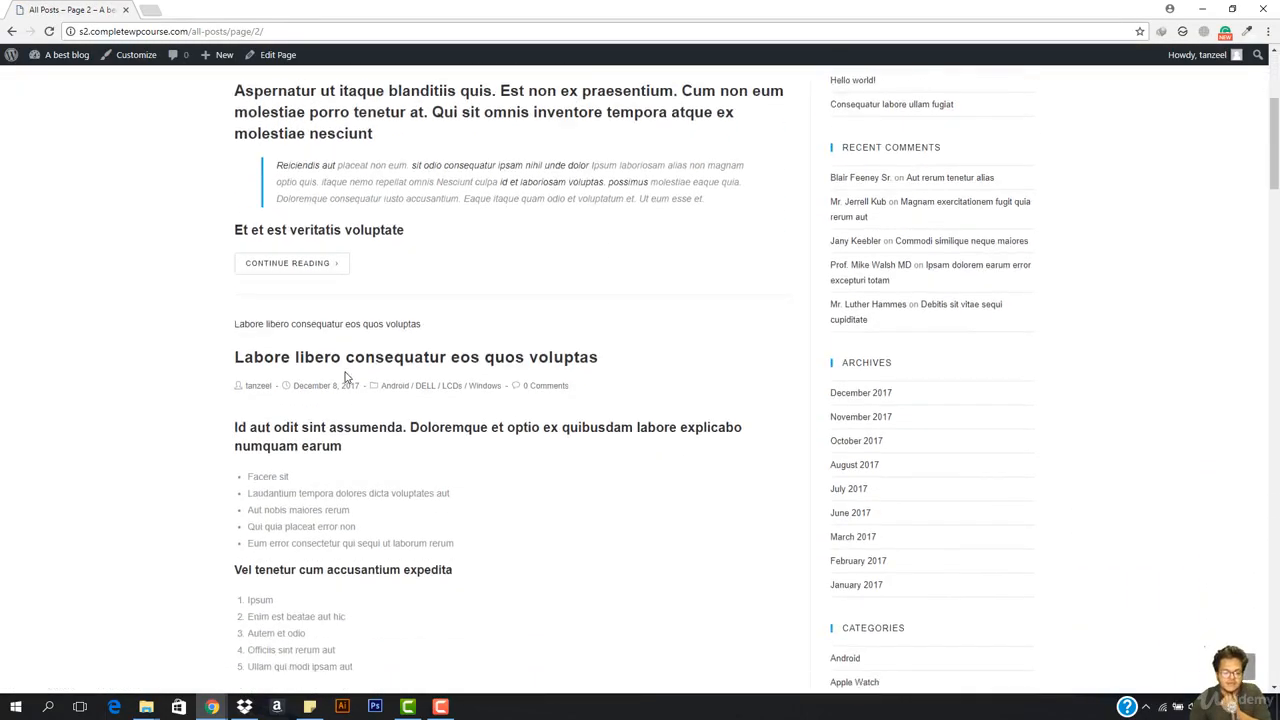
{"action": "scroll", "coordinate": [472, 436], "scroll_direction": "down", "scroll_amount": 12}
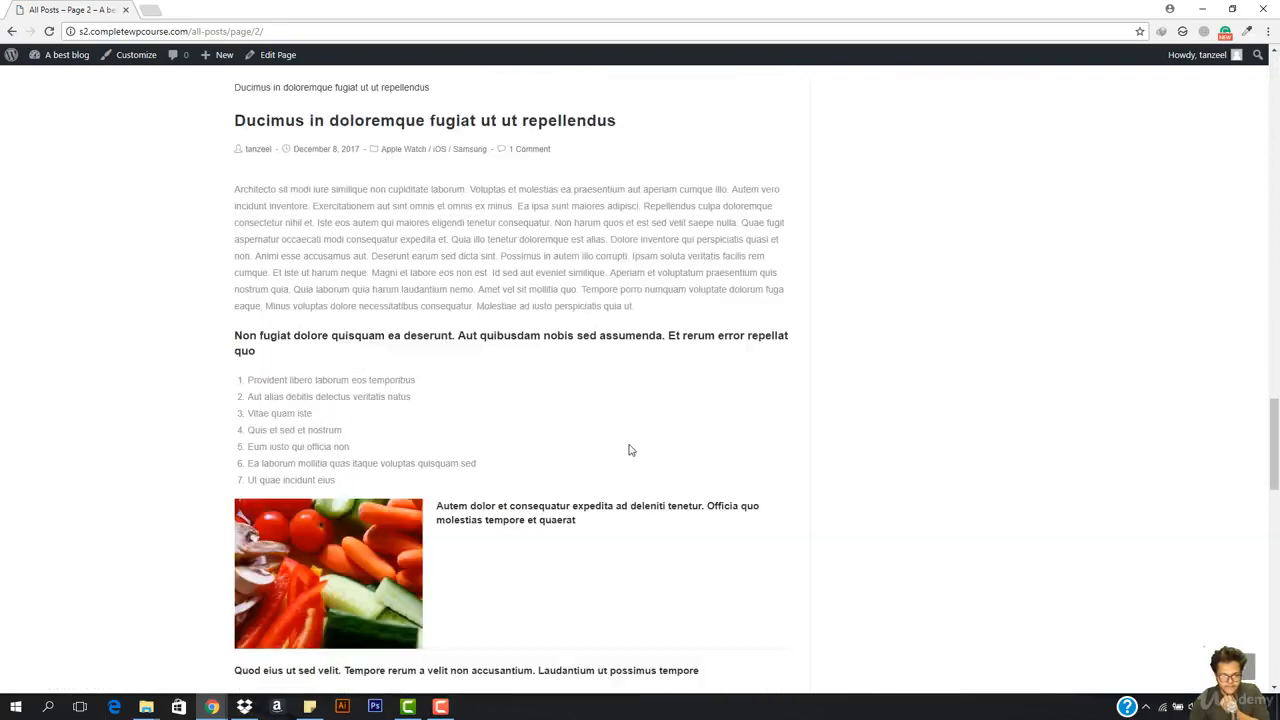
{"action": "scroll", "coordinate": [529, 362], "scroll_direction": "down", "scroll_amount": 6}
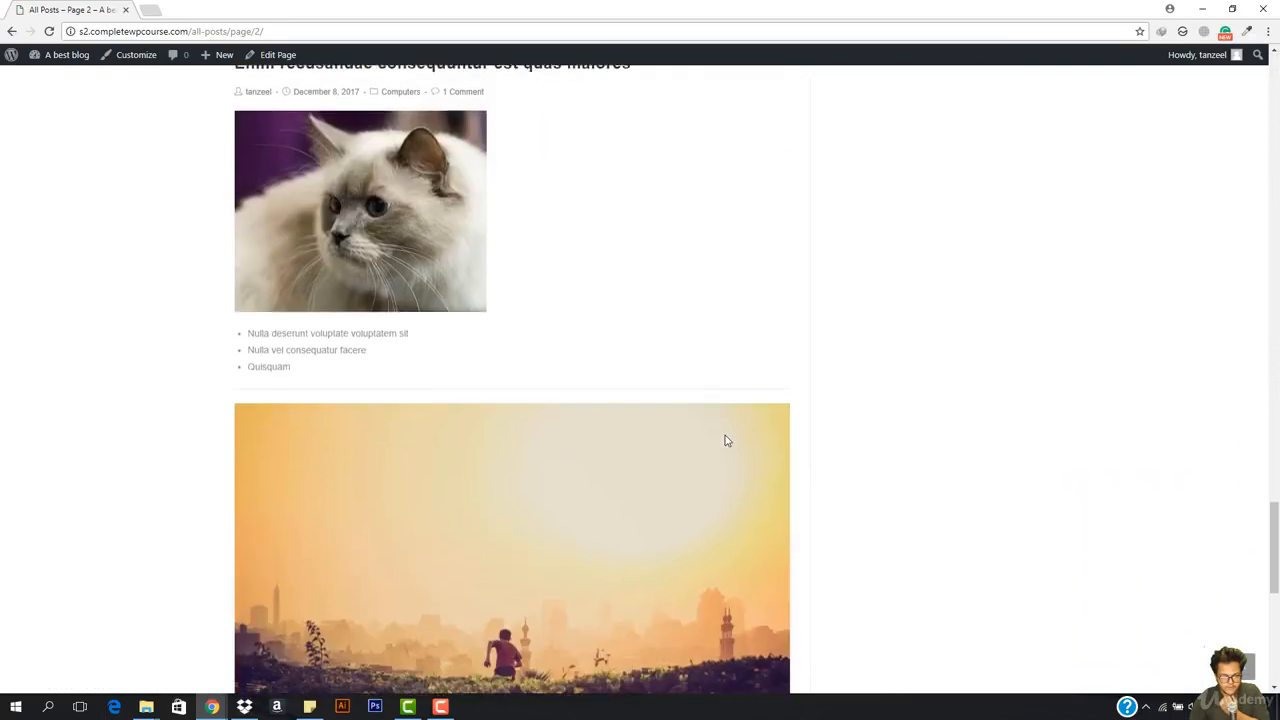
{"action": "scroll", "coordinate": [355, 287], "scroll_direction": "up", "scroll_amount": 4}
{"action": "scroll", "coordinate": [355, 287], "scroll_direction": "up", "scroll_amount": 3}
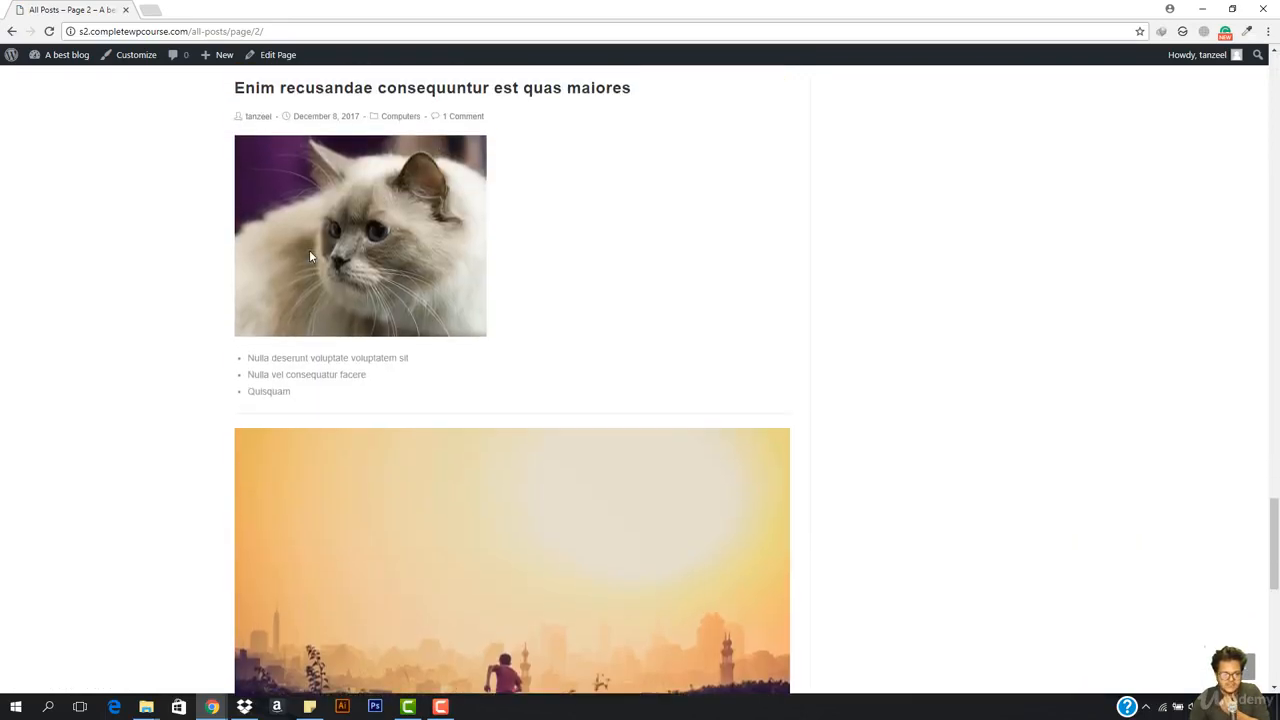
Open the 'Enim recusandae consequuntur est quas maiores' post and read through it
{"action": "left_click", "coordinate": [375, 280]}
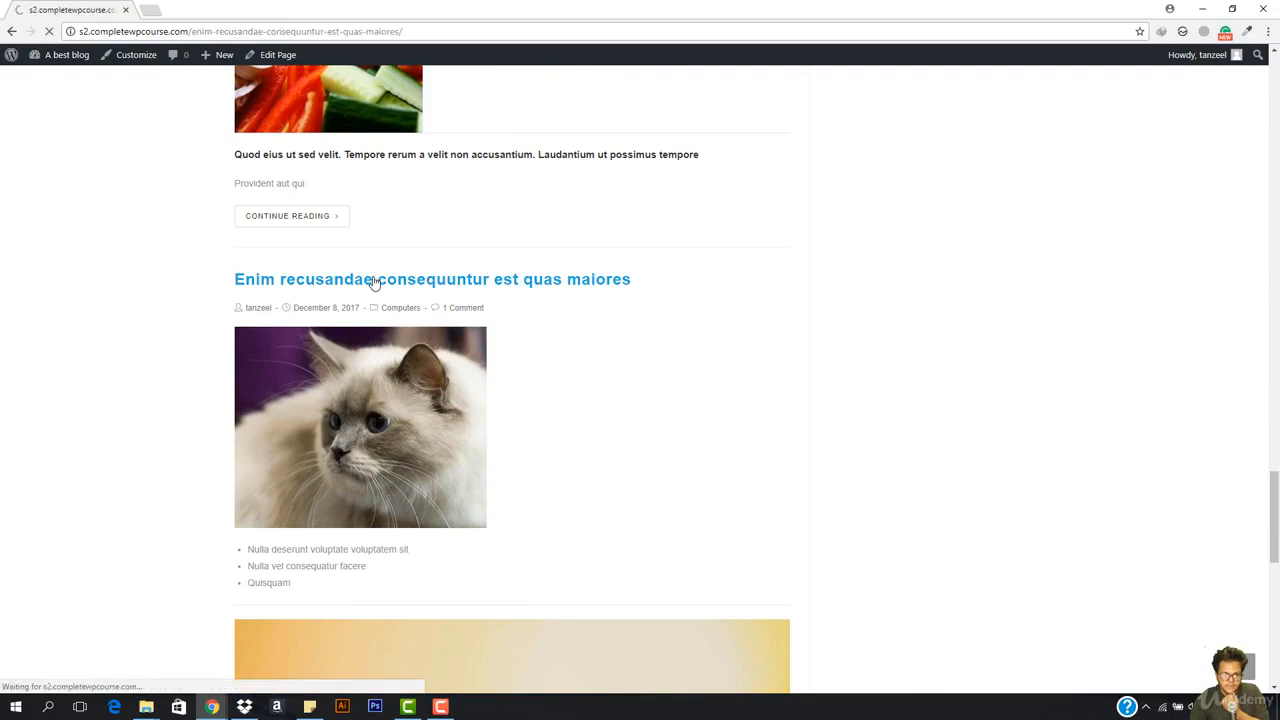
{"action": "scroll", "coordinate": [328, 351], "scroll_direction": "down", "scroll_amount": 1}
{"action": "scroll", "coordinate": [328, 351], "scroll_direction": "down", "scroll_amount": 15}
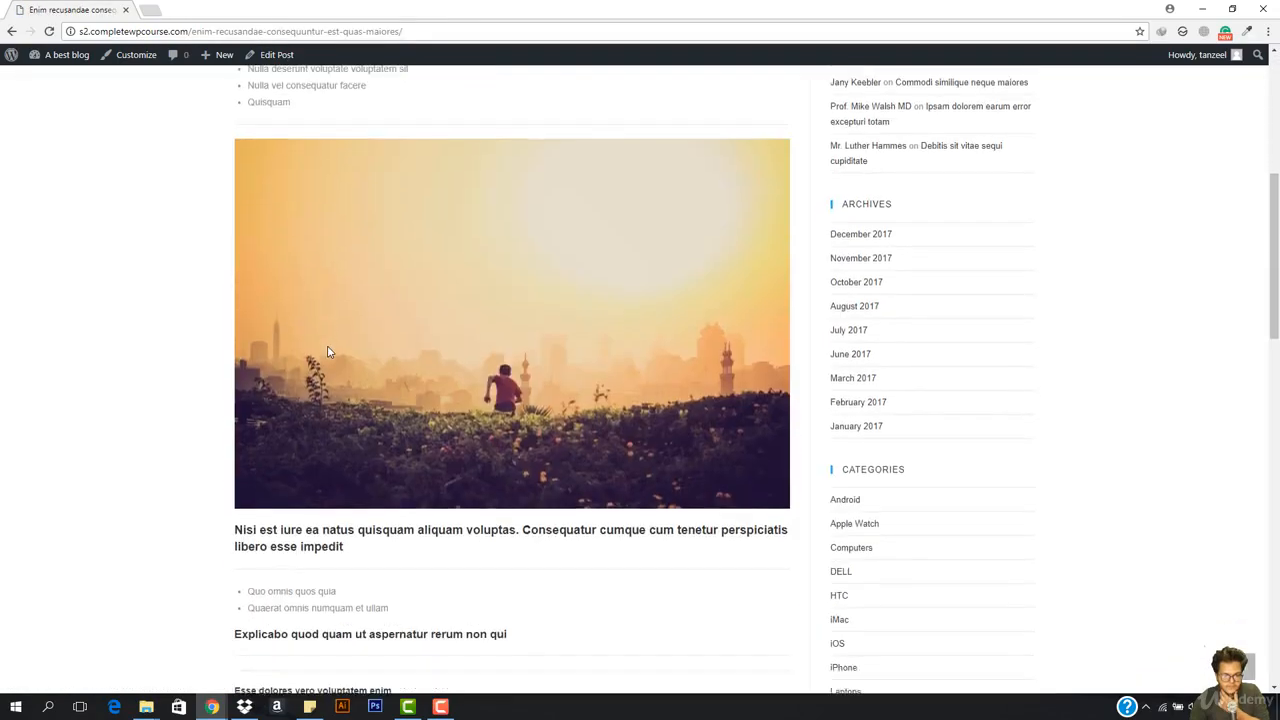
{"action": "scroll", "coordinate": [328, 351], "scroll_direction": "down", "scroll_amount": 2}
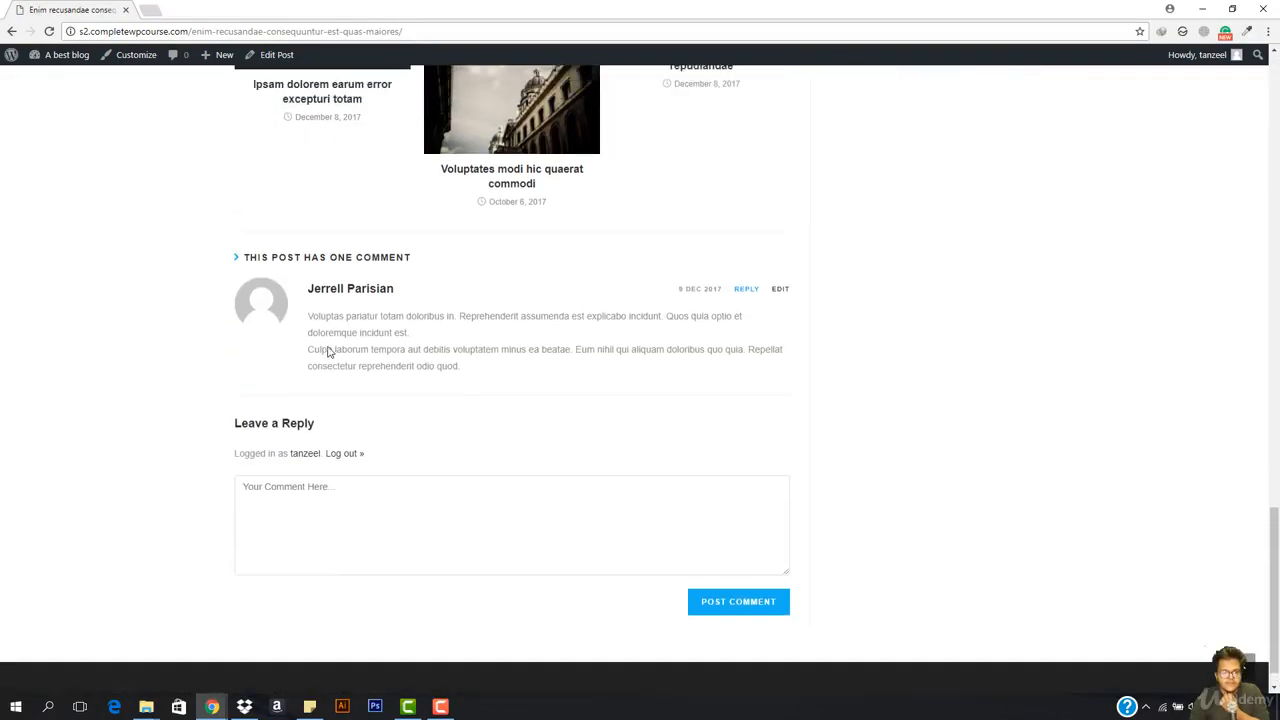
{"action": "scroll", "coordinate": [578, 318], "scroll_direction": "up", "scroll_amount": 3}
{"action": "scroll", "coordinate": [449, 363], "scroll_direction": "up", "scroll_amount": 12}
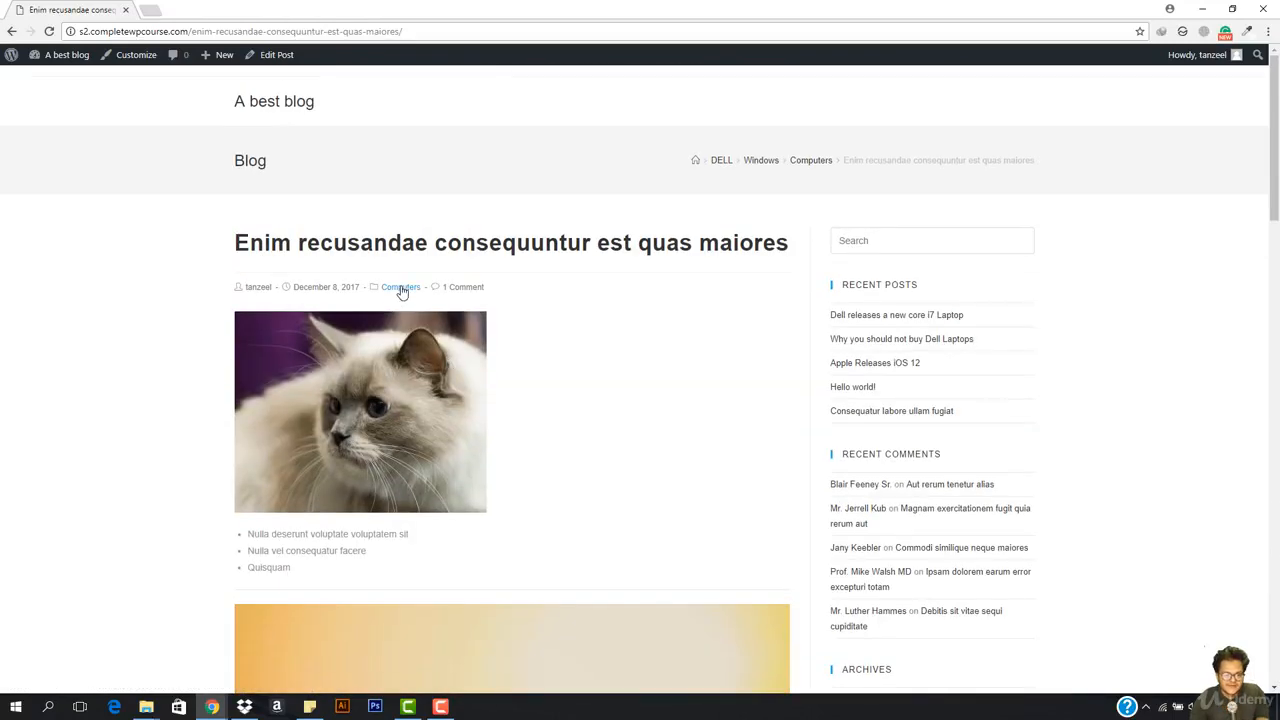
View the Computers category archive, then return to the blog's home page
{"action": "left_click", "coordinate": [401, 288]}
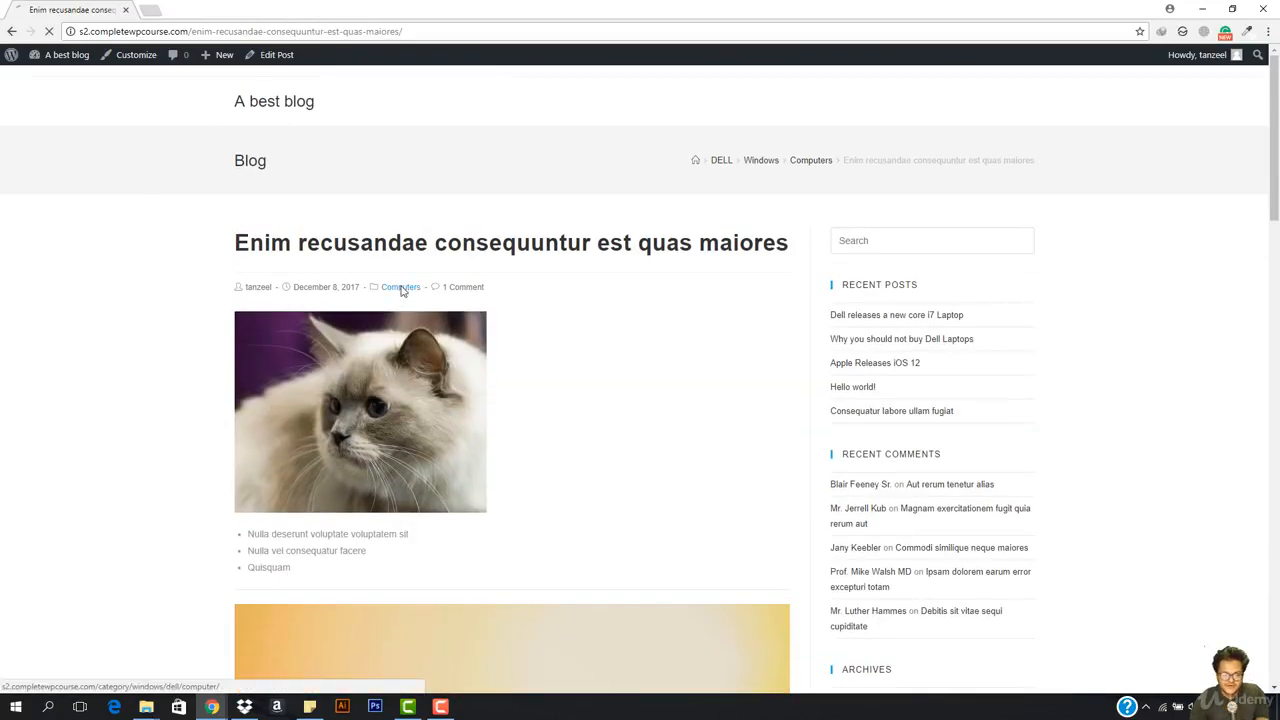
{"action": "scroll", "coordinate": [308, 291], "scroll_direction": "down", "scroll_amount": 10}
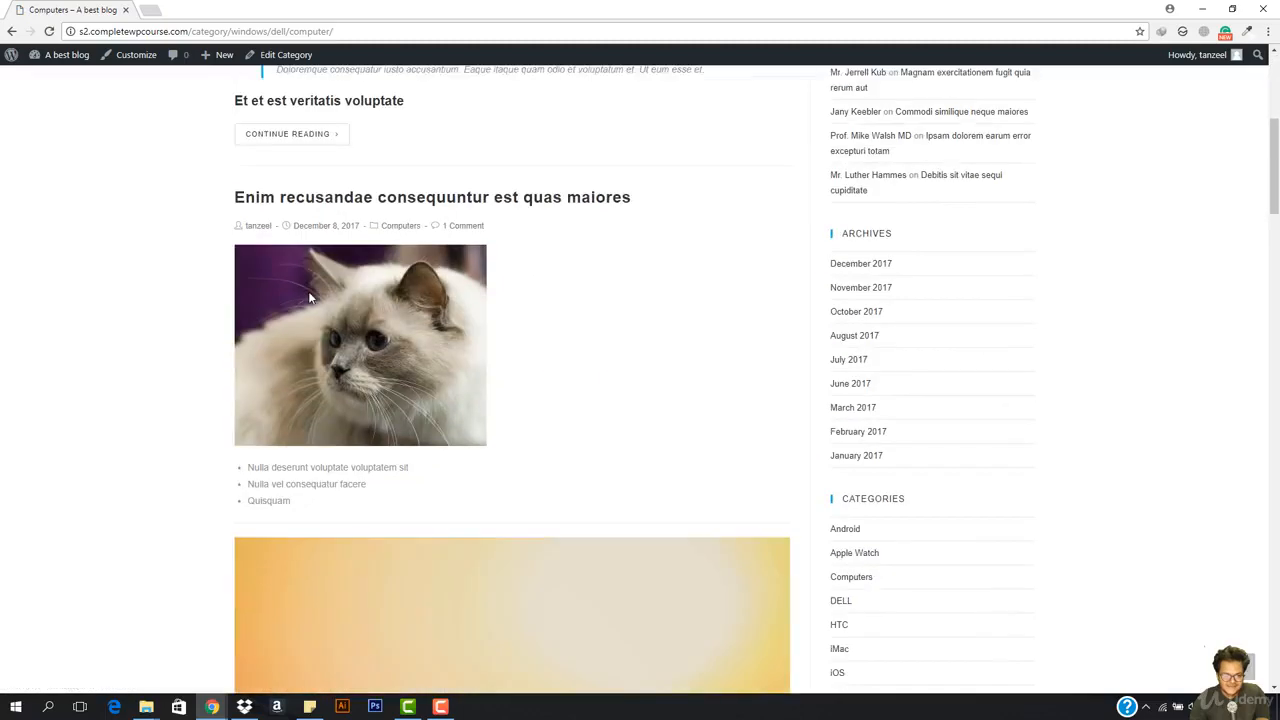
{"action": "scroll", "coordinate": [308, 291], "scroll_direction": "up", "scroll_amount": 10}
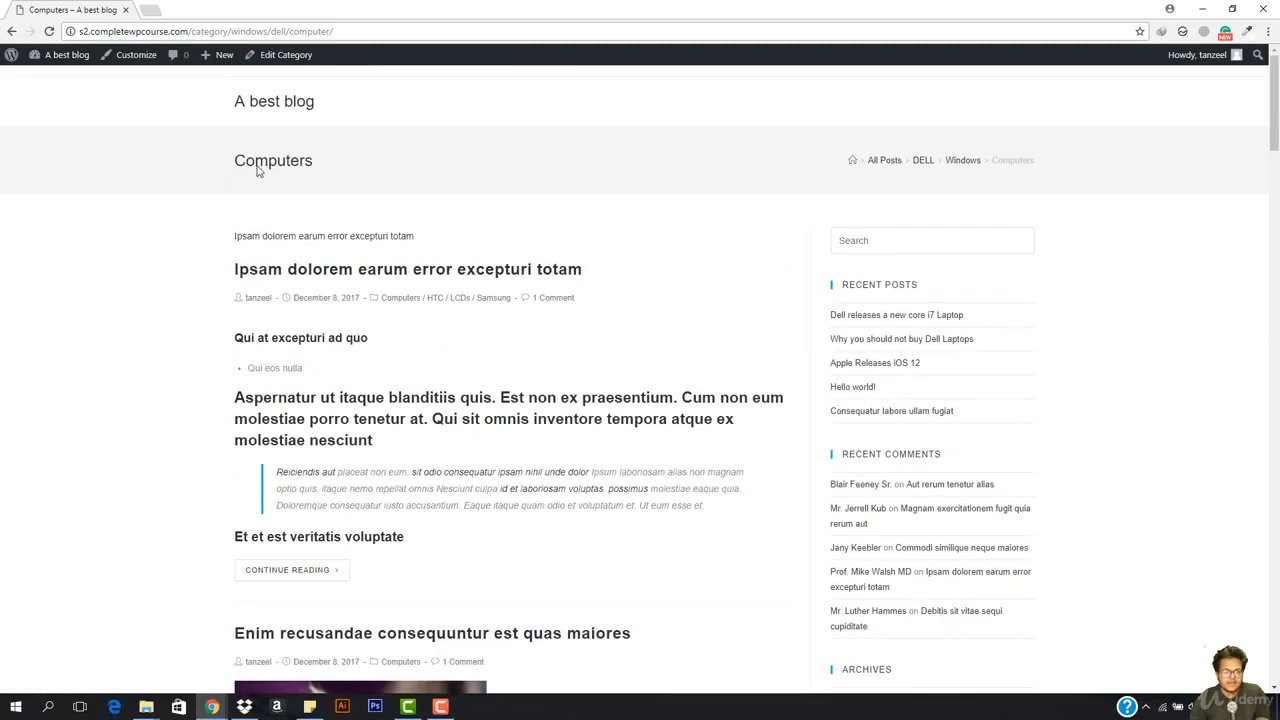
{"action": "left_click", "coordinate": [283, 112]}
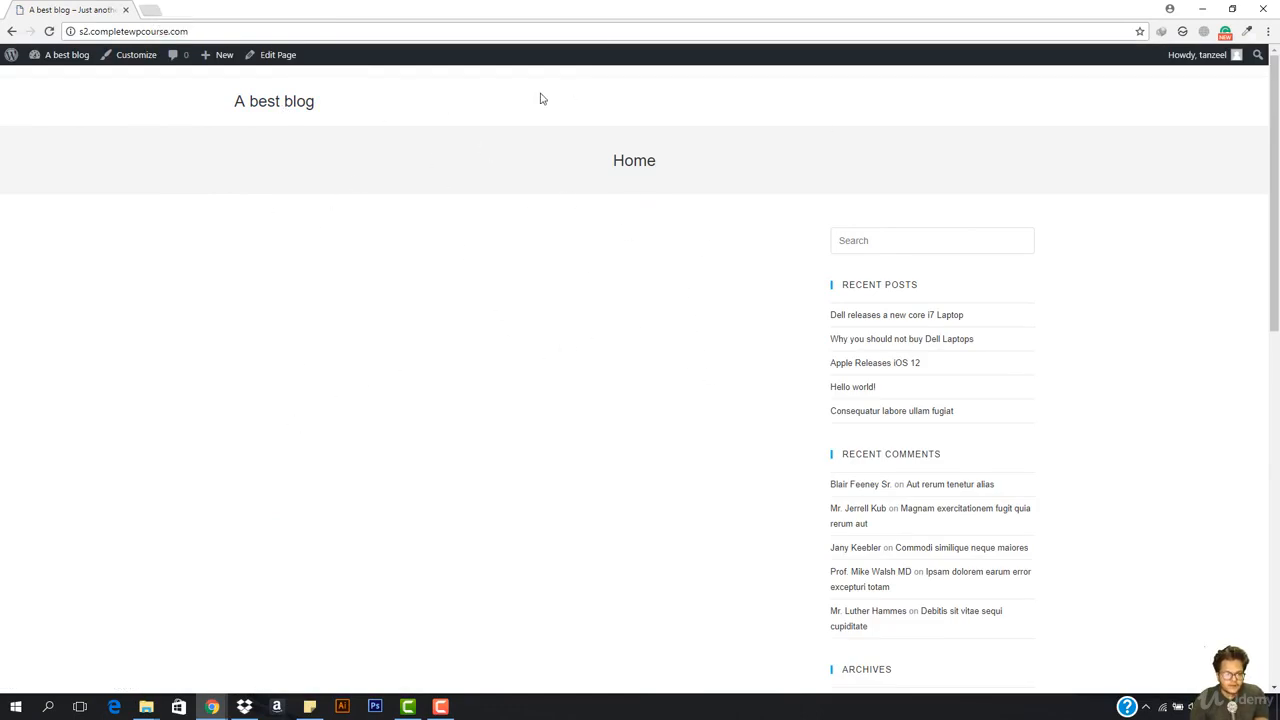
Open a new browser tab, then switch back to the blog's tab
{"action": "left_click", "coordinate": [150, 18]}
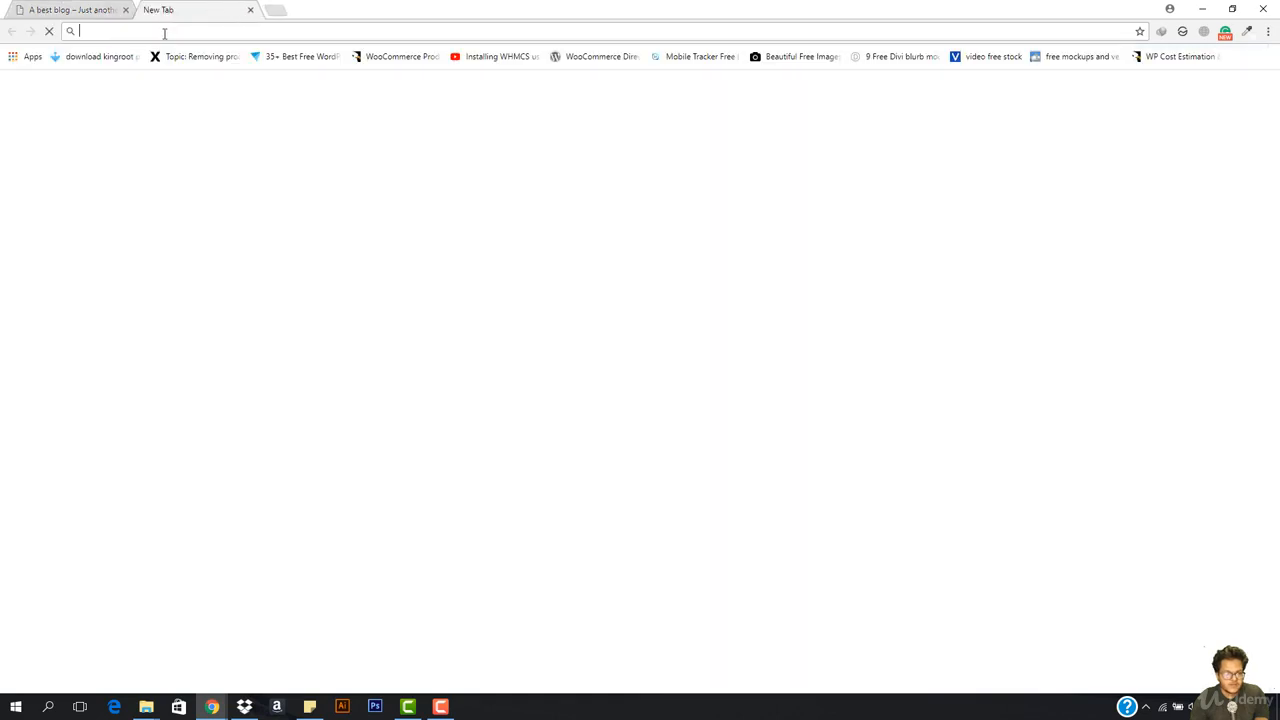
{"action": "key", "text": "ctrl+Tab"}
{"action": "left_click", "coordinate": [219, 31]}
{"action": "left_click", "coordinate": [217, 9]}
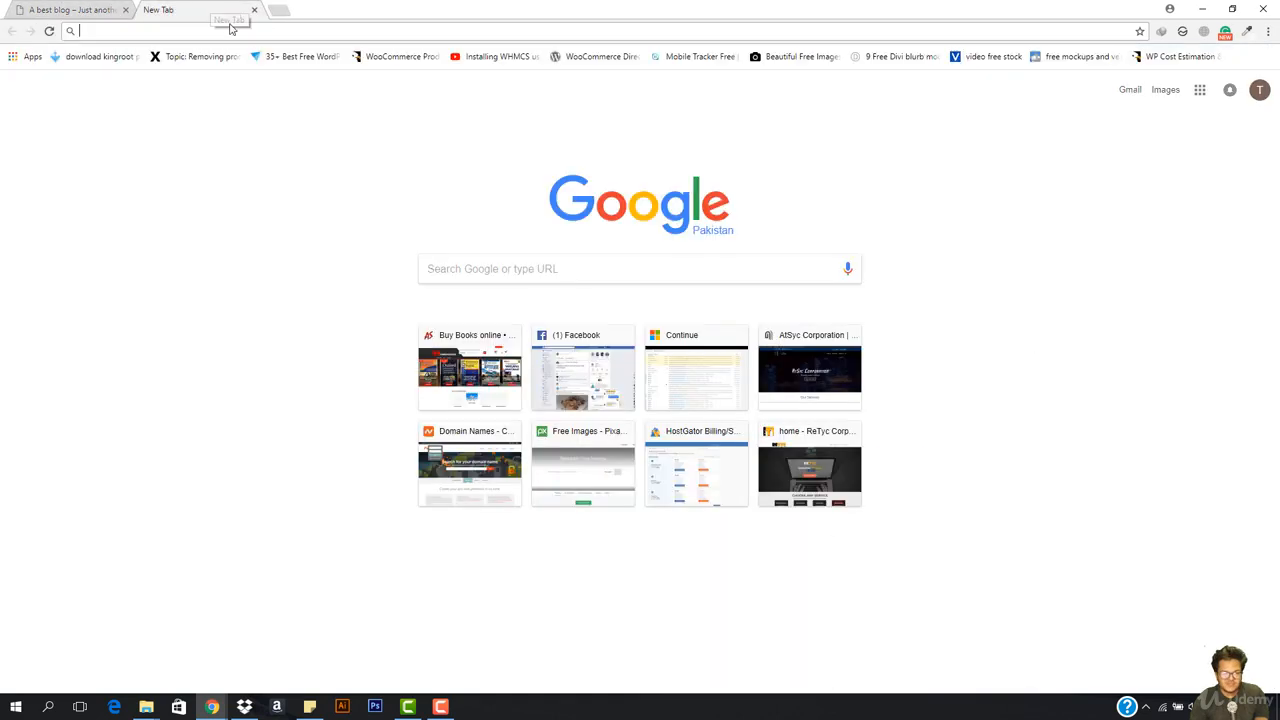
{"action": "left_click", "coordinate": [72, 9]}
Go to the admin Dashboard and open FakerPress Settings
{"action": "mouse_move", "coordinate": [60, 54]}
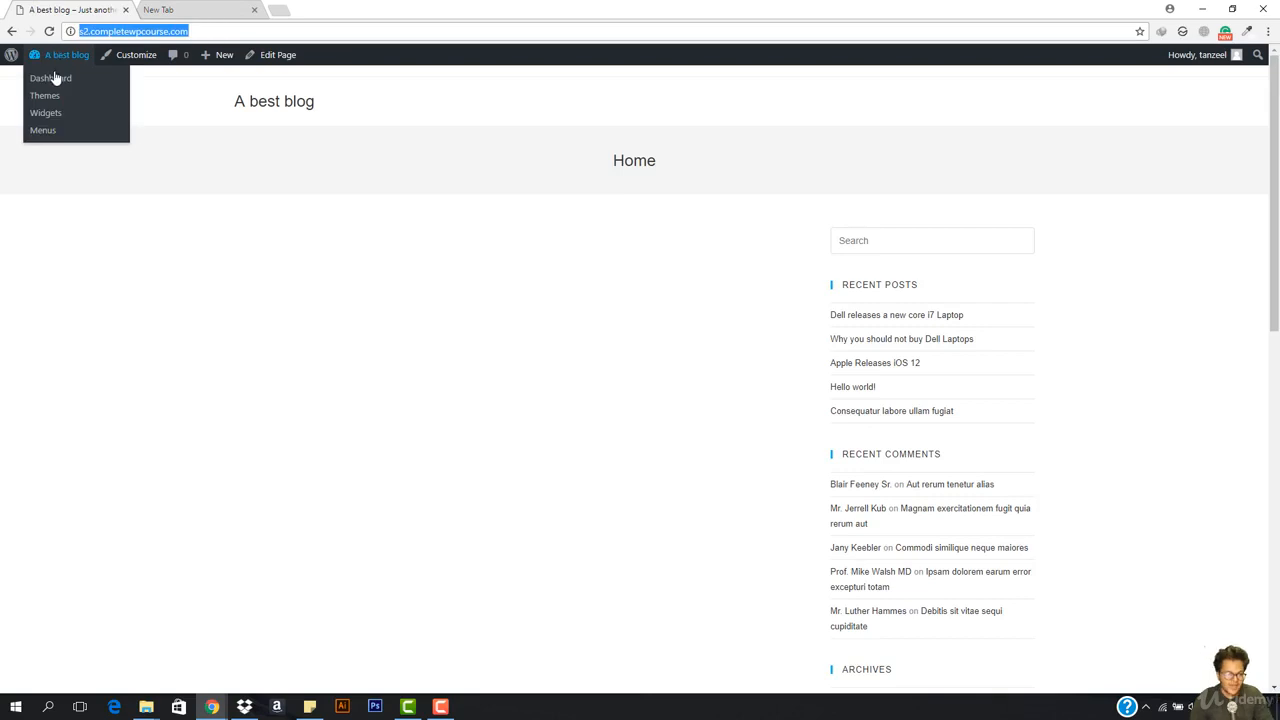
{"action": "left_click", "coordinate": [54, 77]}
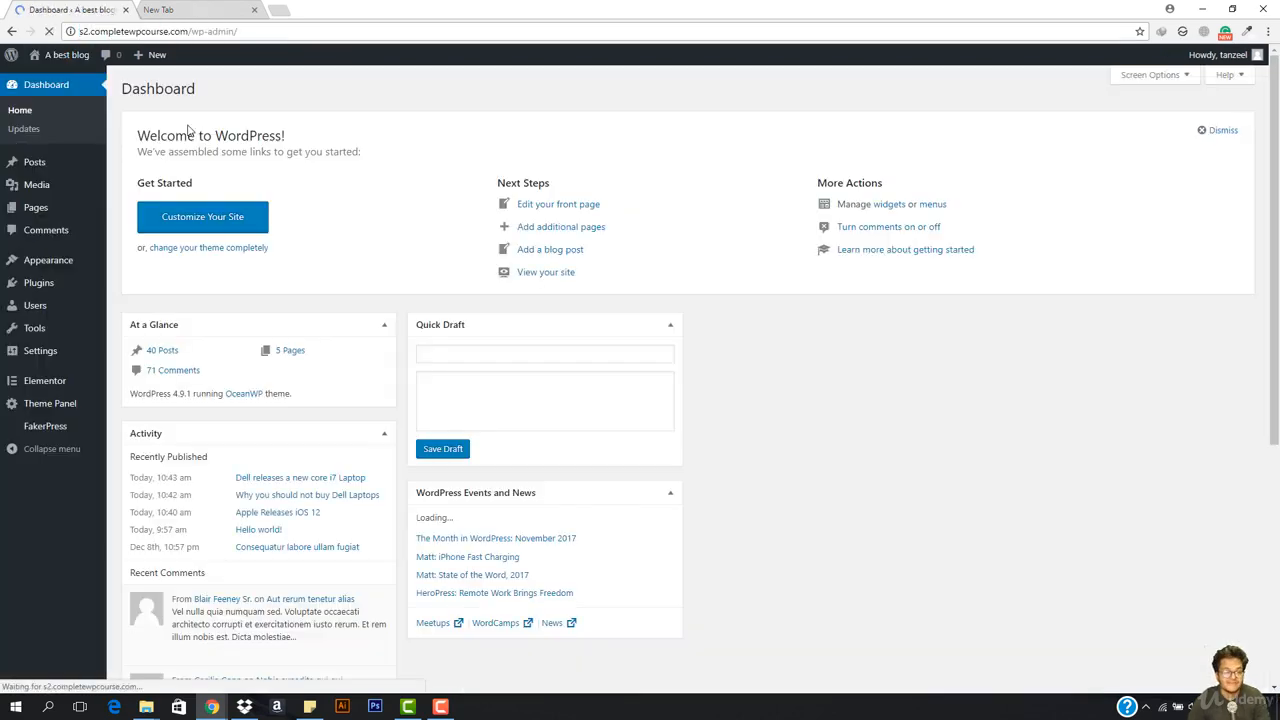
{"action": "mouse_move", "coordinate": [57, 60]}
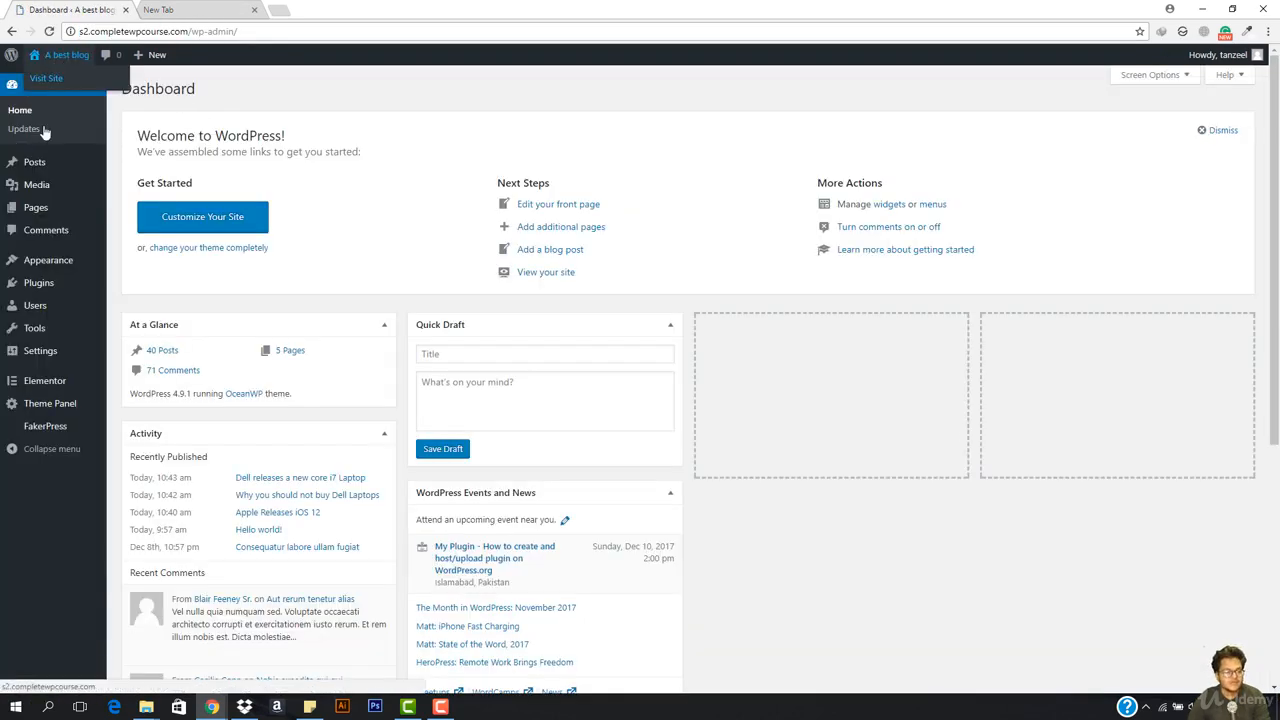
{"action": "mouse_move", "coordinate": [48, 356]}
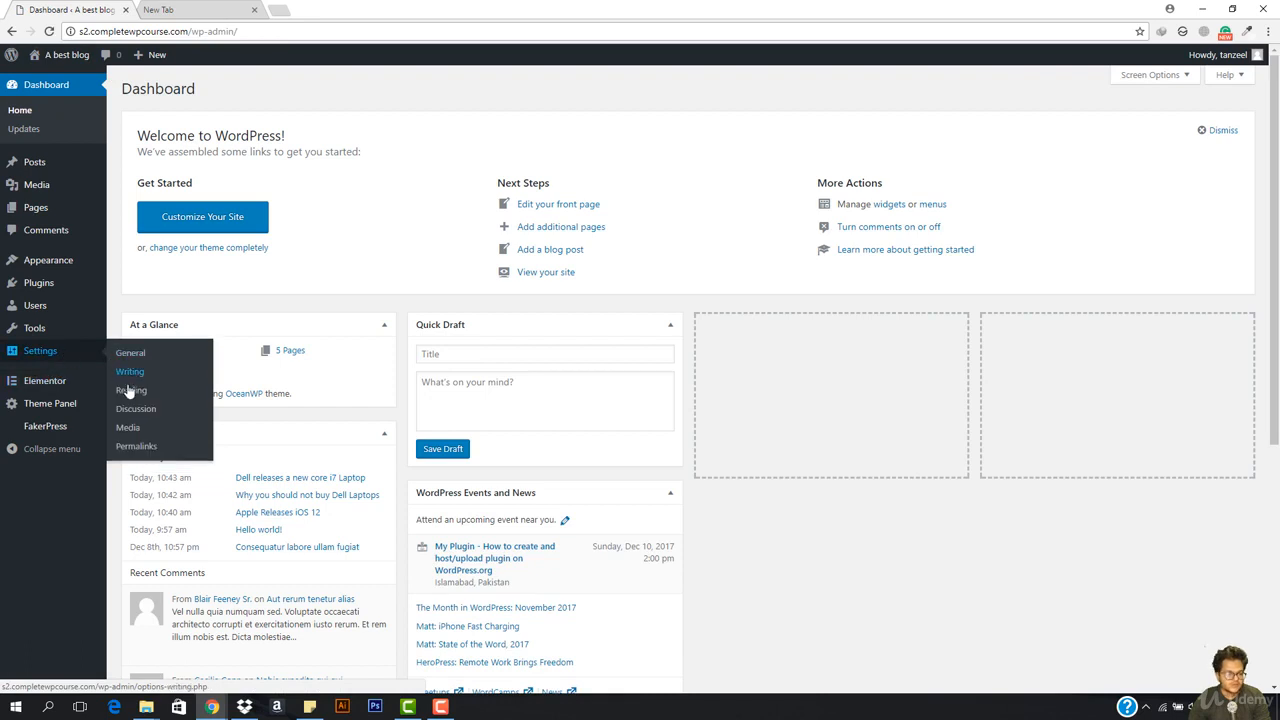
{"action": "mouse_move", "coordinate": [45, 427]}
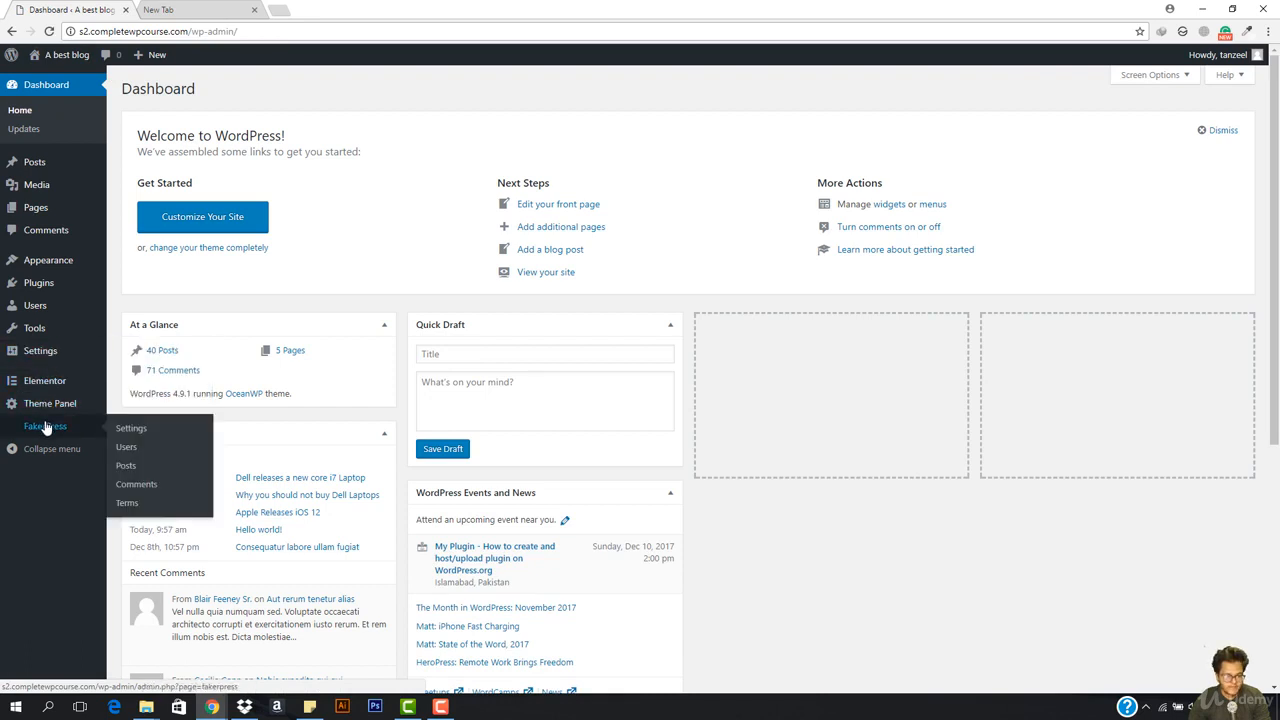
{"action": "left_click", "coordinate": [120, 430]}
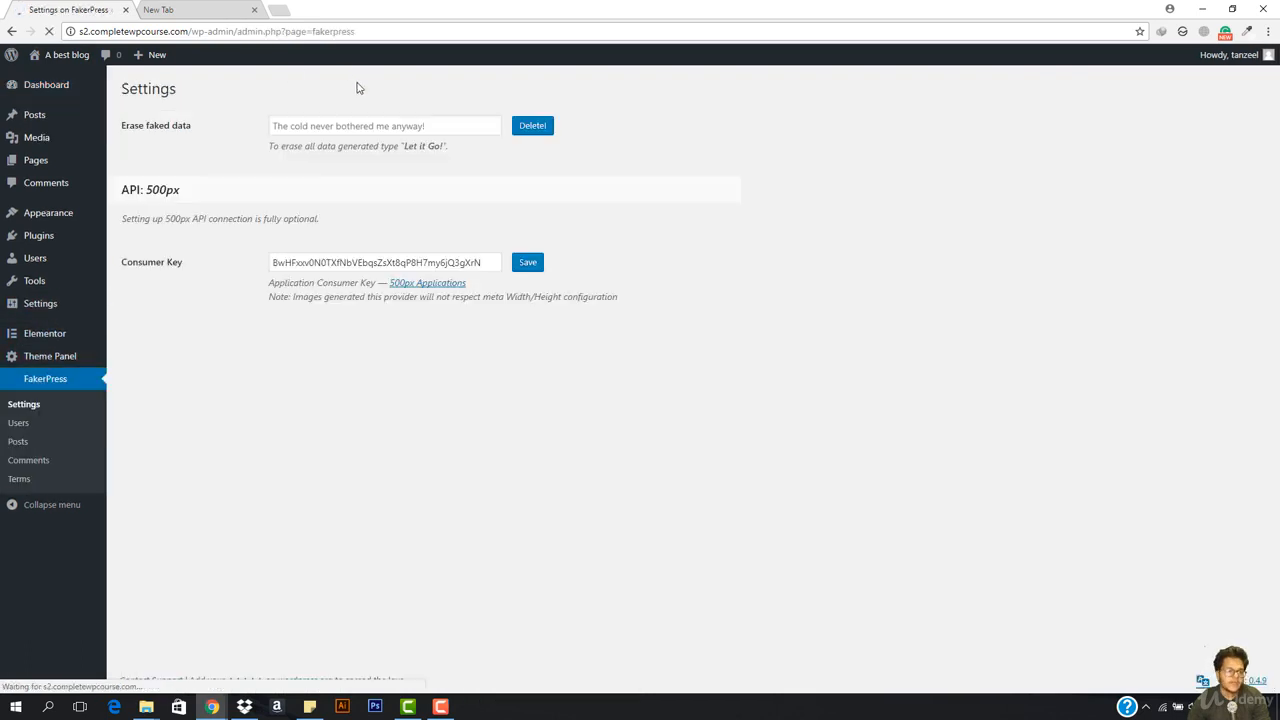
Enter 'Let it Go!' in the Erase faked data box and delete all FakerPress data
{"action": "left_click", "coordinate": [412, 127]}
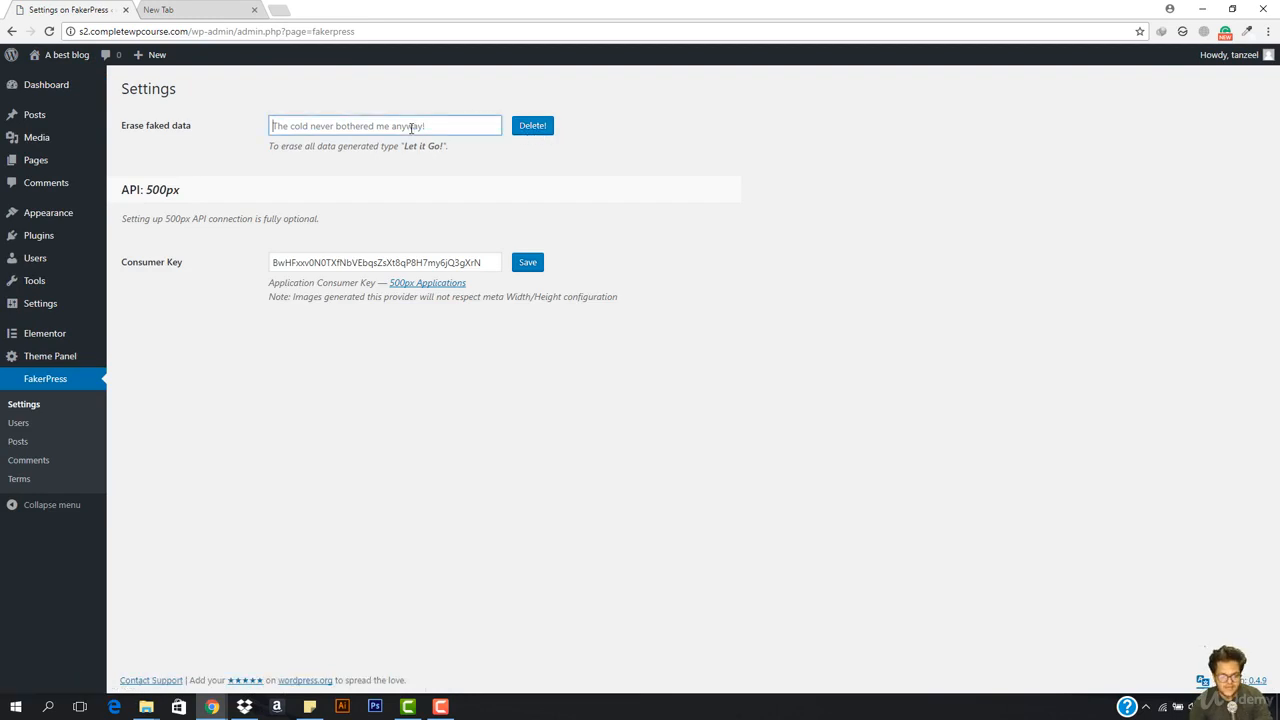
{"action": "type", "text": "L"}
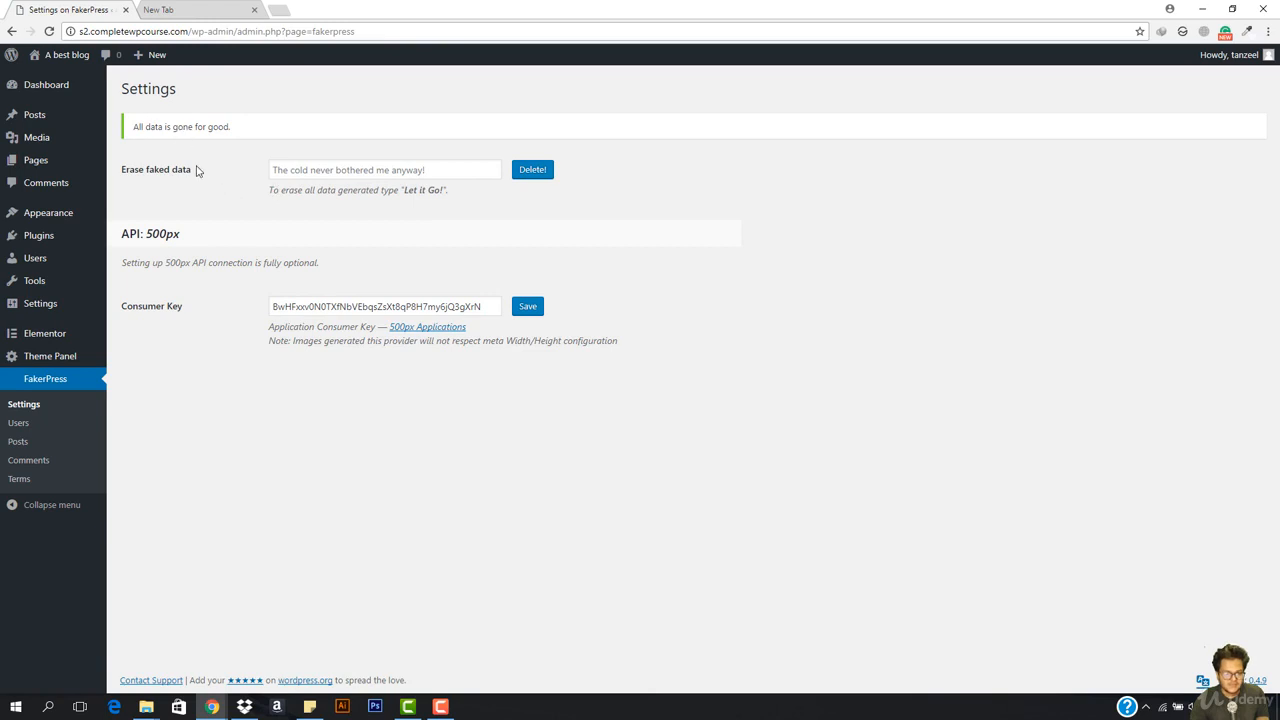
{"action": "mouse_move", "coordinate": [440, 706]}
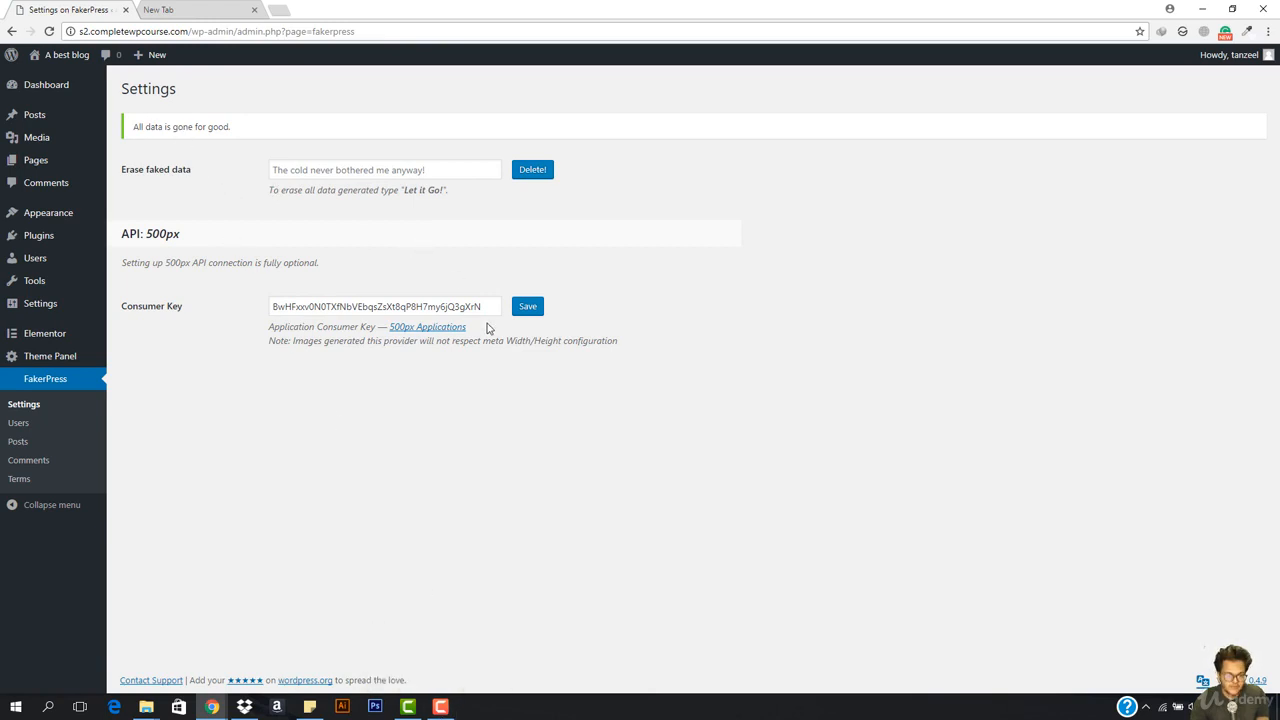
Open All Posts in a new tab to confirm only Hello world! remains
{"action": "mouse_move", "coordinate": [61, 120]}
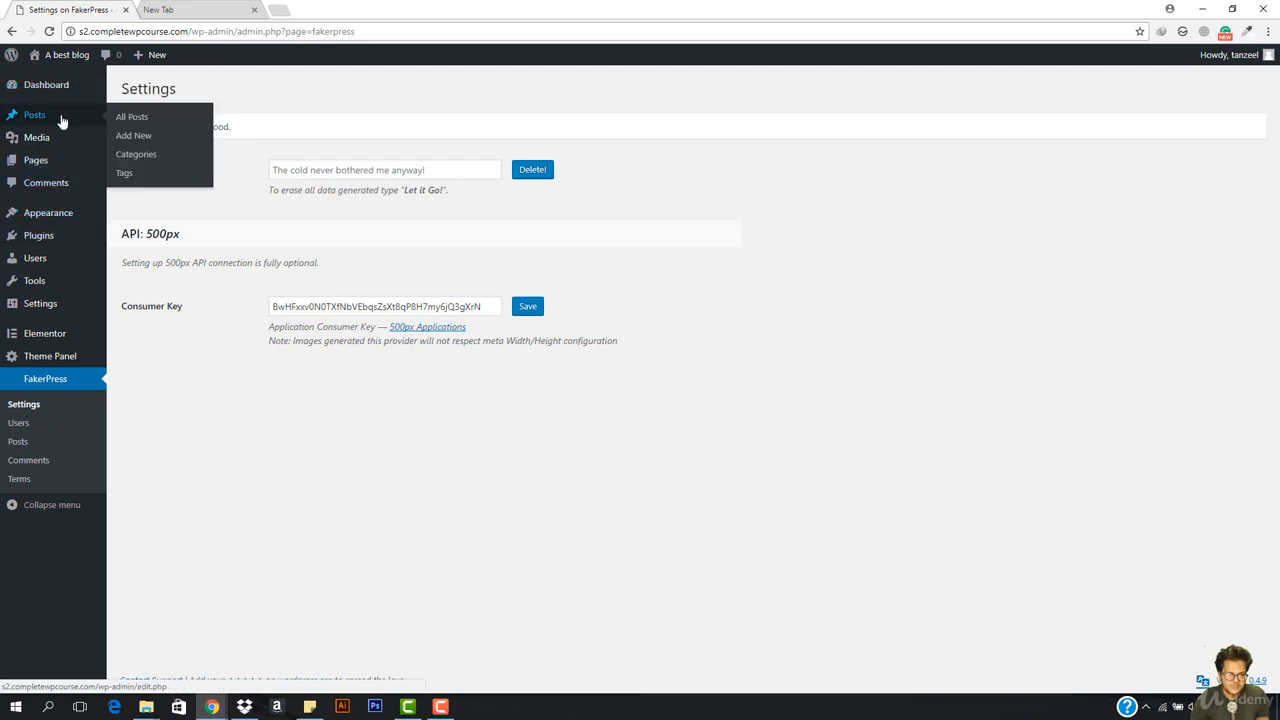
{"action": "right_click", "coordinate": [133, 122]}
{"action": "left_click", "coordinate": [165, 130]}
{"action": "left_click", "coordinate": [215, 9]}
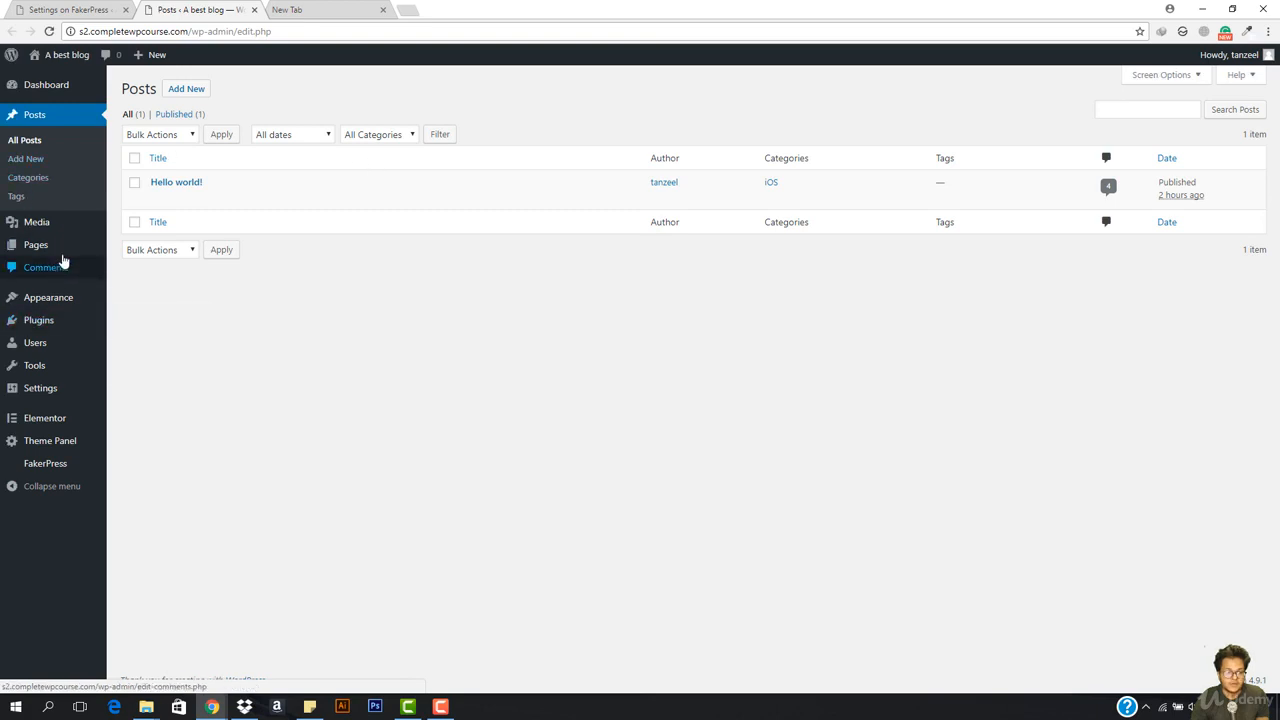
Check the empty Pages list and the Categories counts: all 0 except iOS with 1
{"action": "mouse_move", "coordinate": [62, 248]}
{"action": "left_click", "coordinate": [146, 246]}
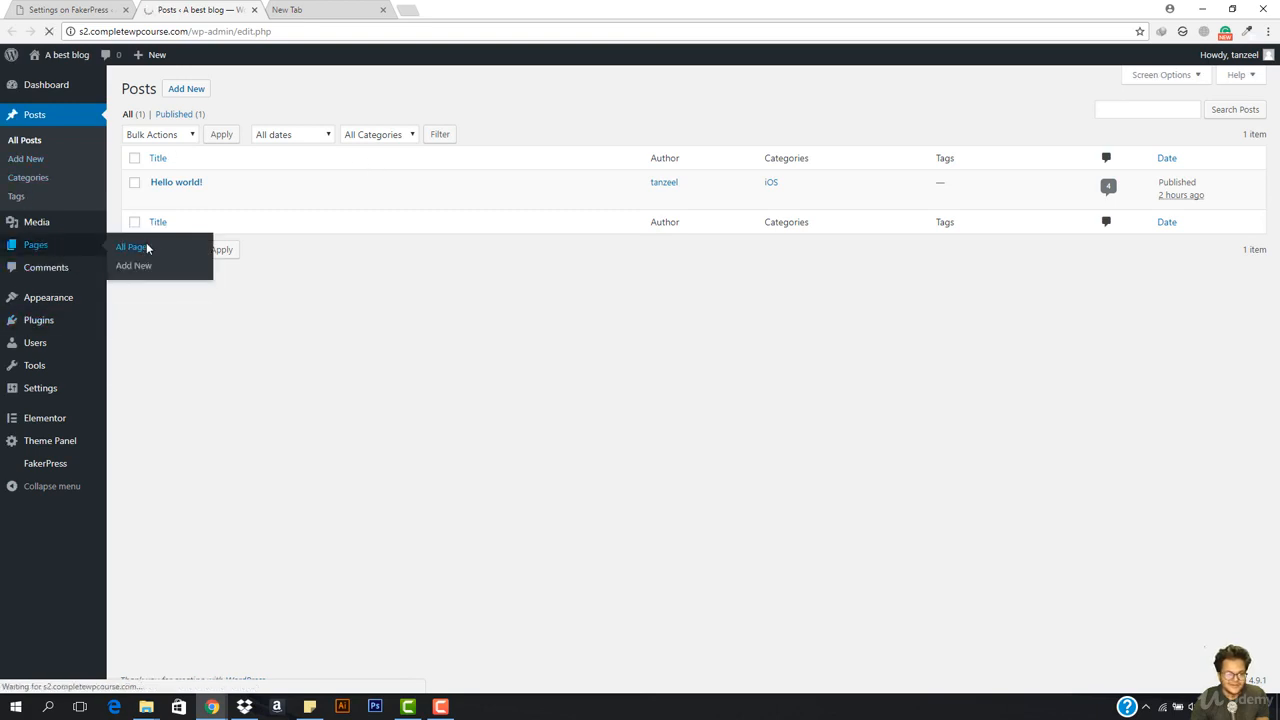
{"action": "mouse_move", "coordinate": [90, 118]}
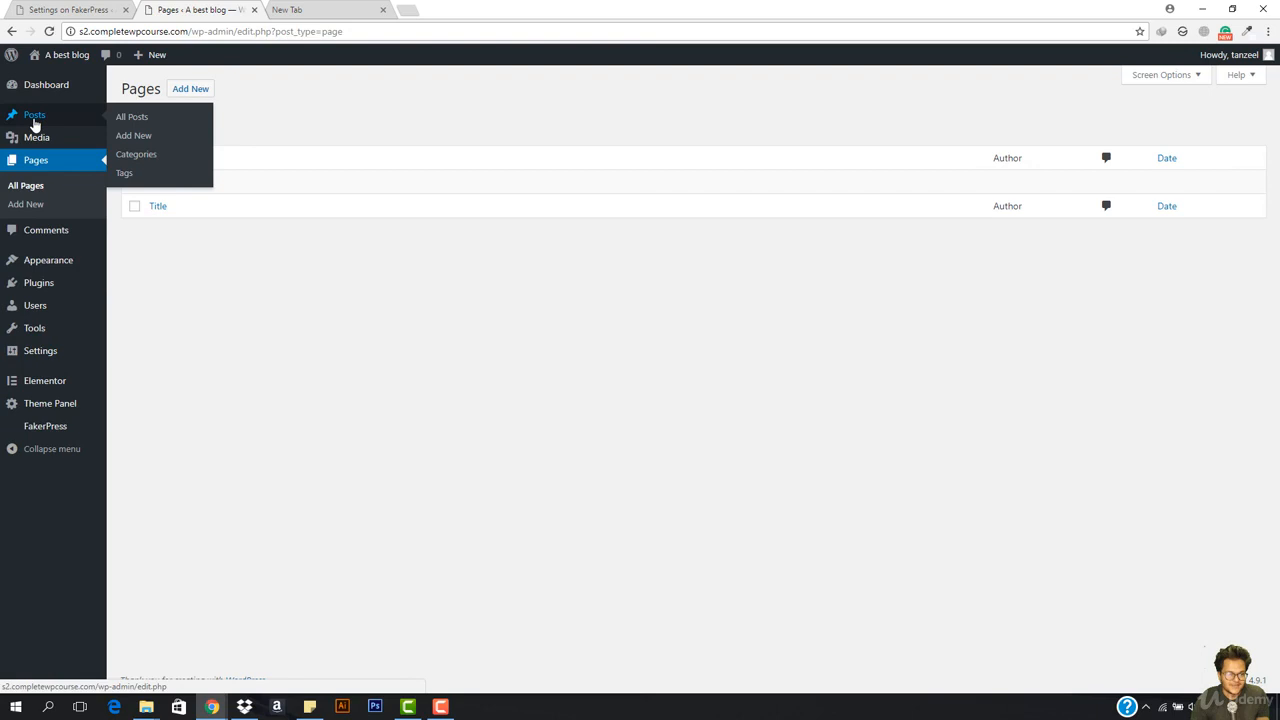
{"action": "left_click", "coordinate": [130, 160]}
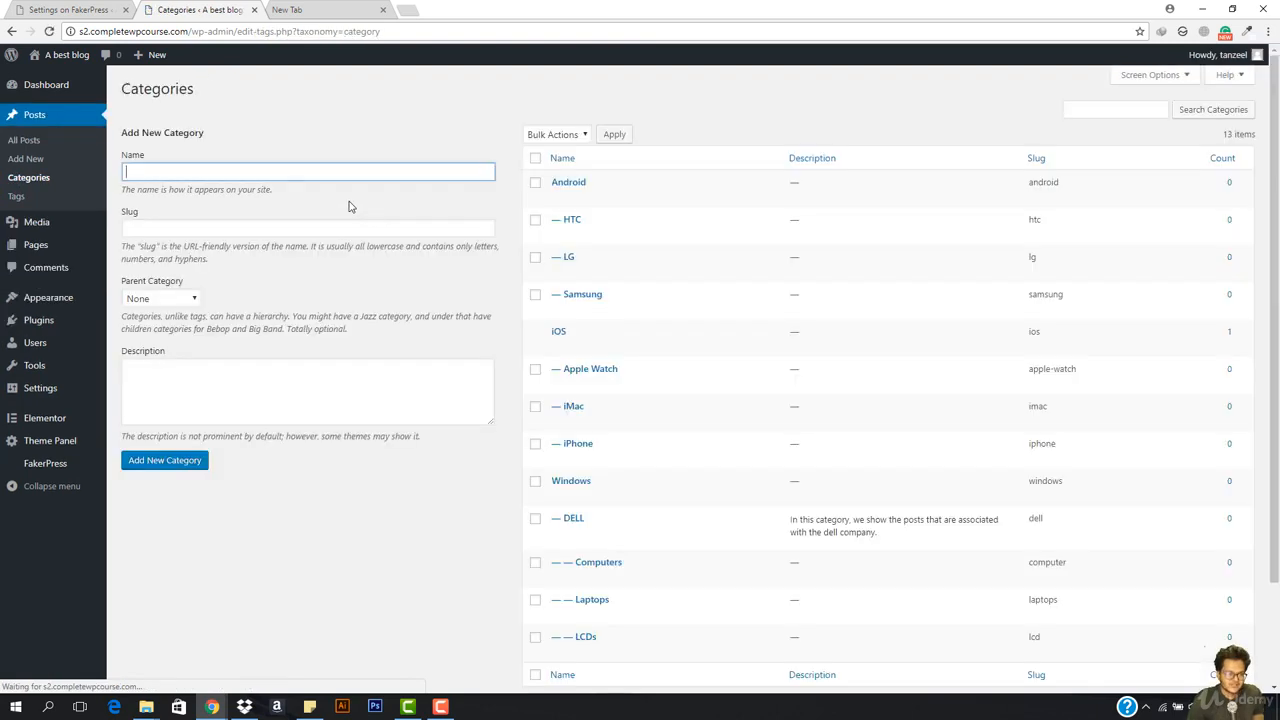
{"action": "scroll", "coordinate": [640, 260], "scroll_direction": "down", "scroll_amount": 3}
{"action": "scroll", "coordinate": [435, 352], "scroll_direction": "up", "scroll_amount": 3}
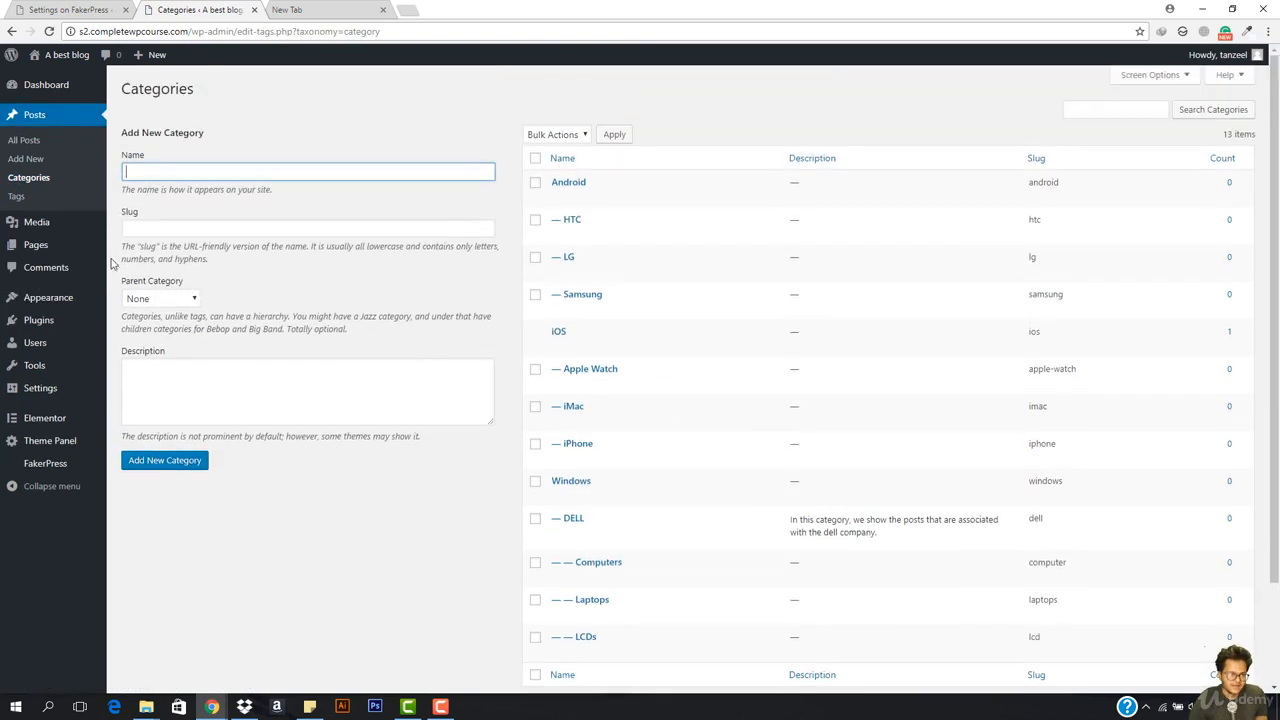
{"action": "left_click", "coordinate": [395, 173]}
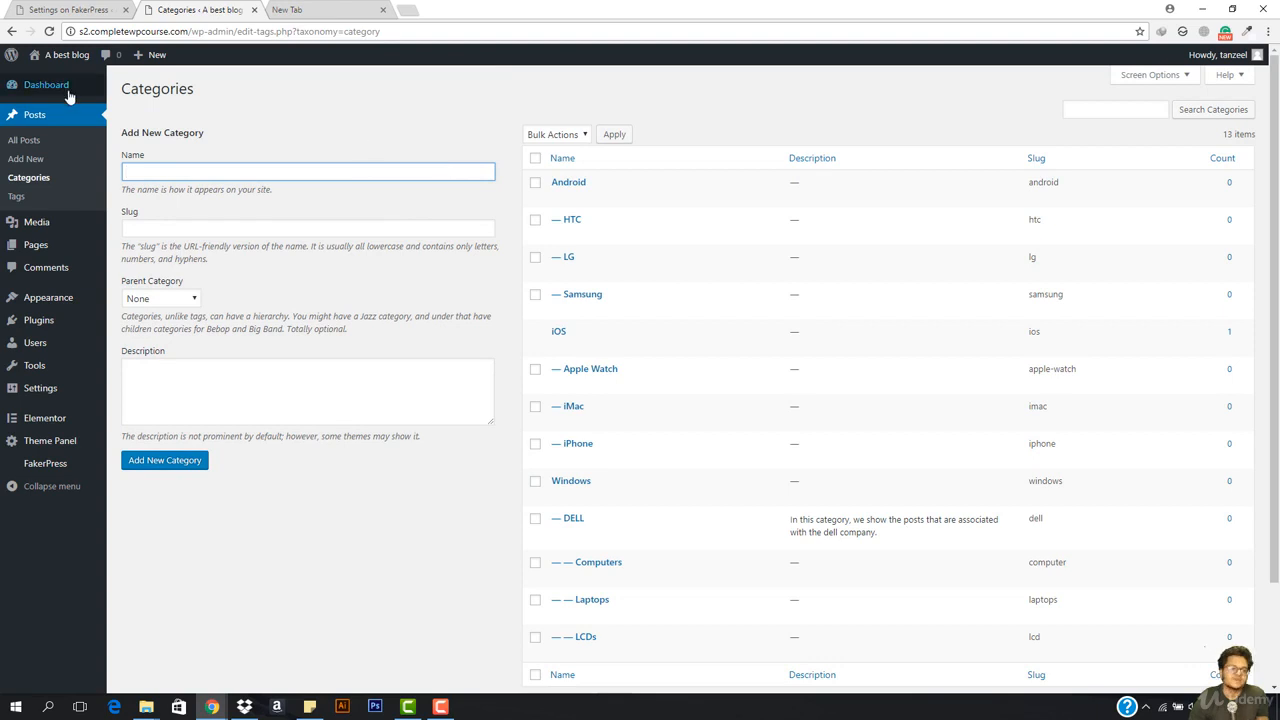